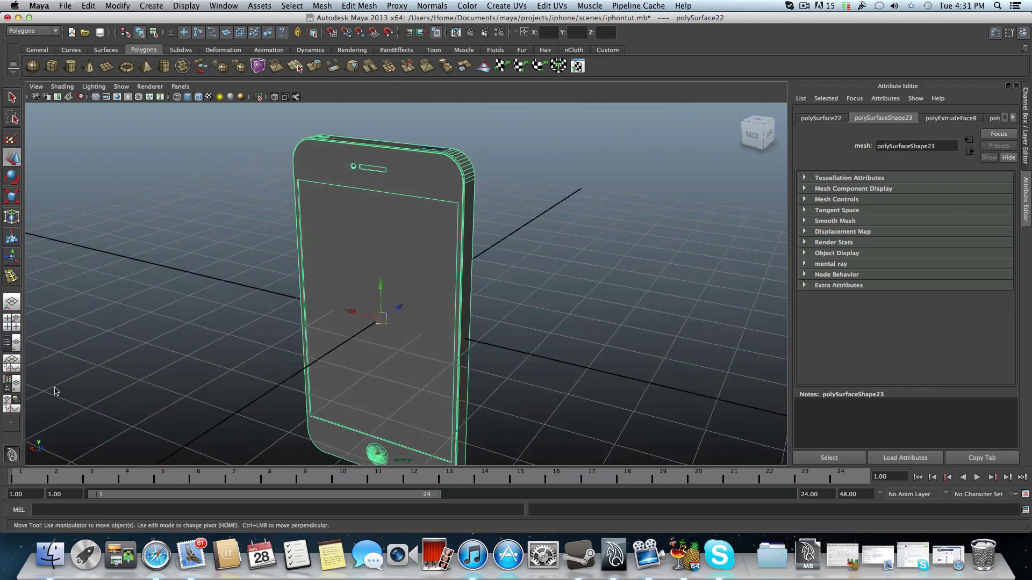
- Examine the iPhone model's front face, screen area, side edge and back from several angles and distances
alt+right_drag(364, 340, 413, 267)
alt+drag(413, 268, 347, 252)
alt+right_drag(346, 251, 290, 272)
alt+drag(290, 272, 359, 275)
alt+right_drag(359, 274, 456, 265)
alt+drag(456, 265, 443, 237)
alt+middle_drag(442, 237, 137, 271)
alt+drag(152, 251, 181, 255)
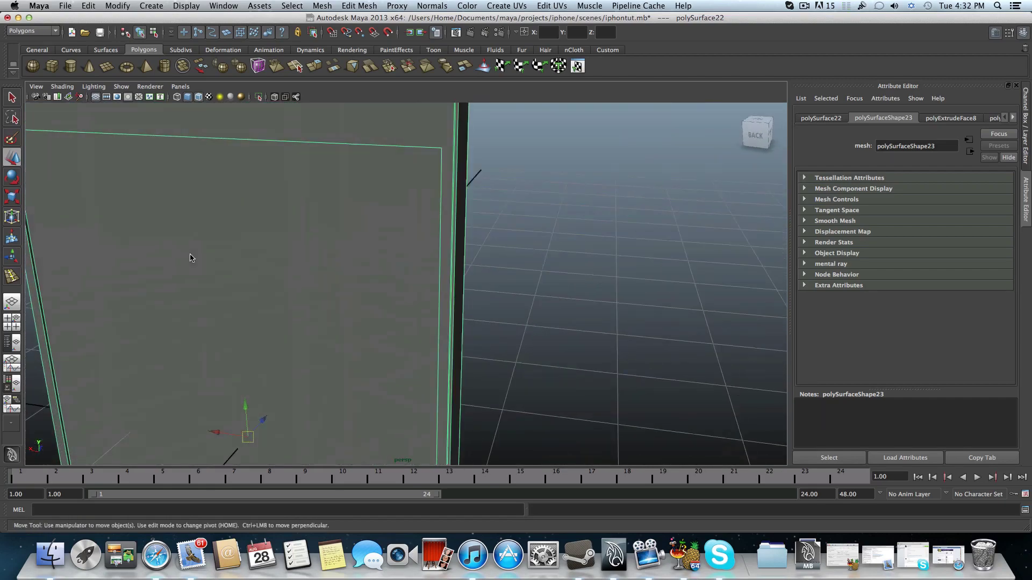
alt+middle_drag(180, 255, 256, 286)
scroll(256, 286, down, 10)
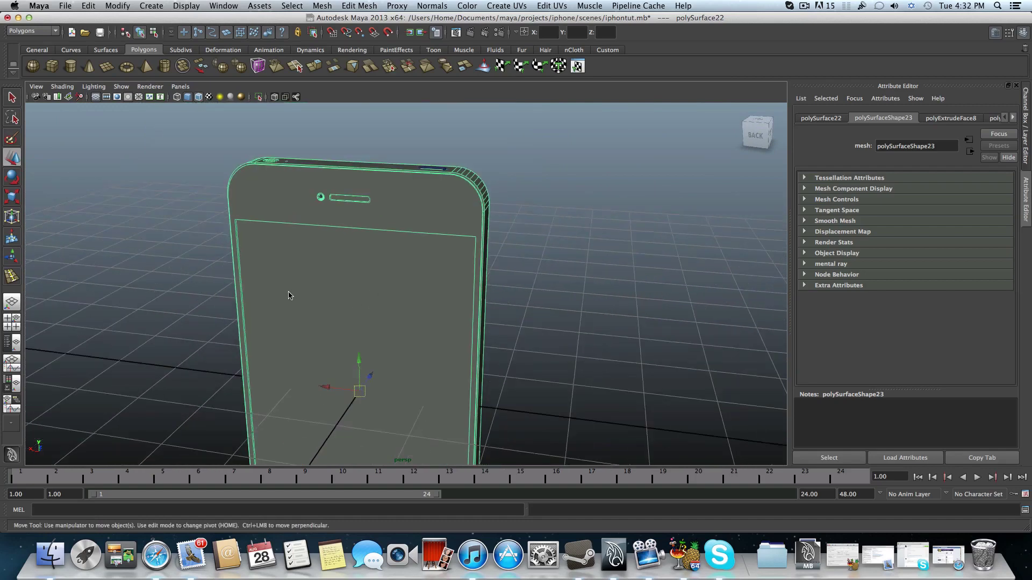
alt+drag(289, 295, 320, 288)
scroll(292, 286, up, 5)
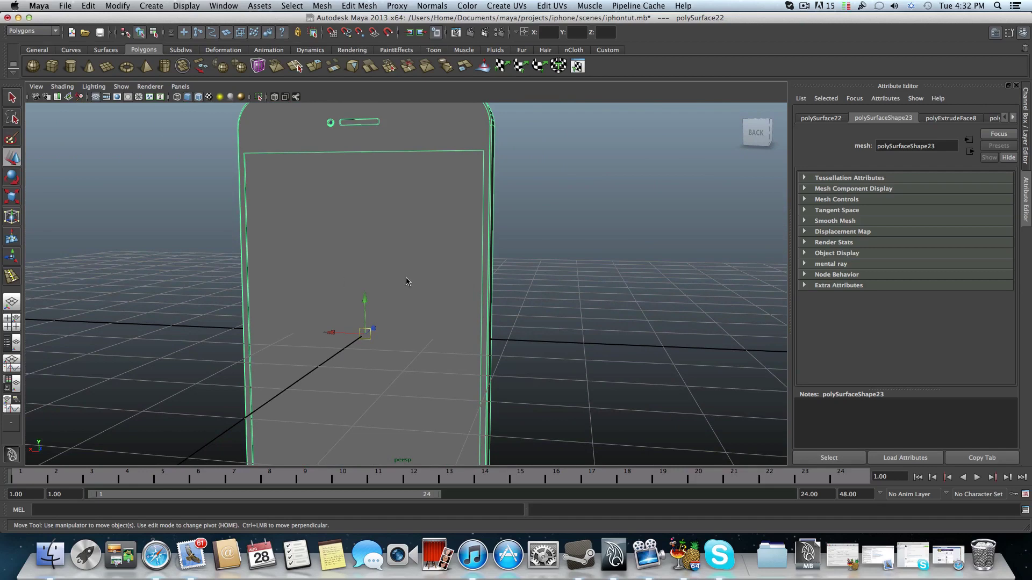
mouse_move(406, 281)
alt+mouse_down()
mouse_move(295, 311)
mouse_move(294, 294)
mouse_move(426, 288)
alt+mouse_up()
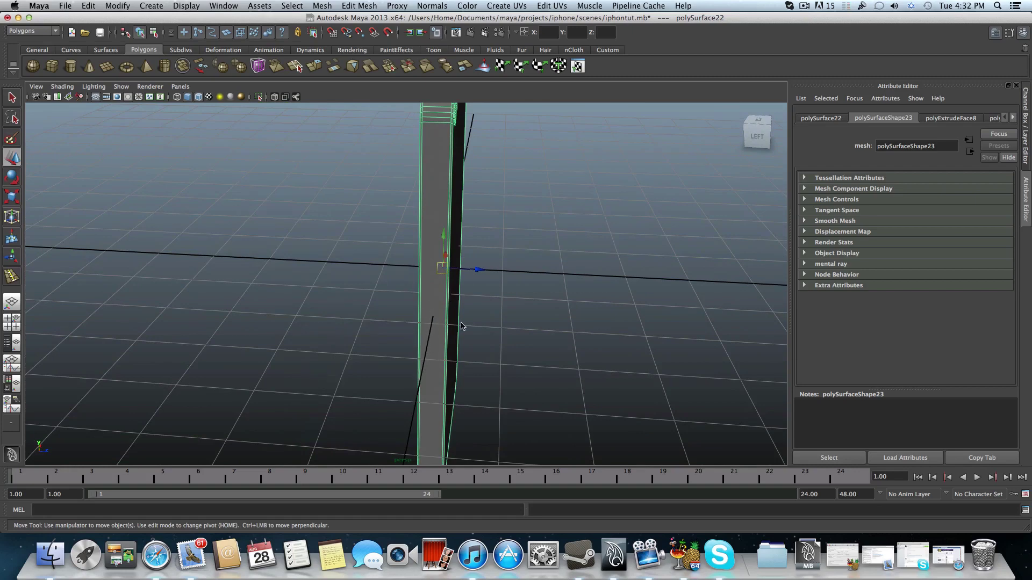
alt+drag(462, 327, 346, 218)
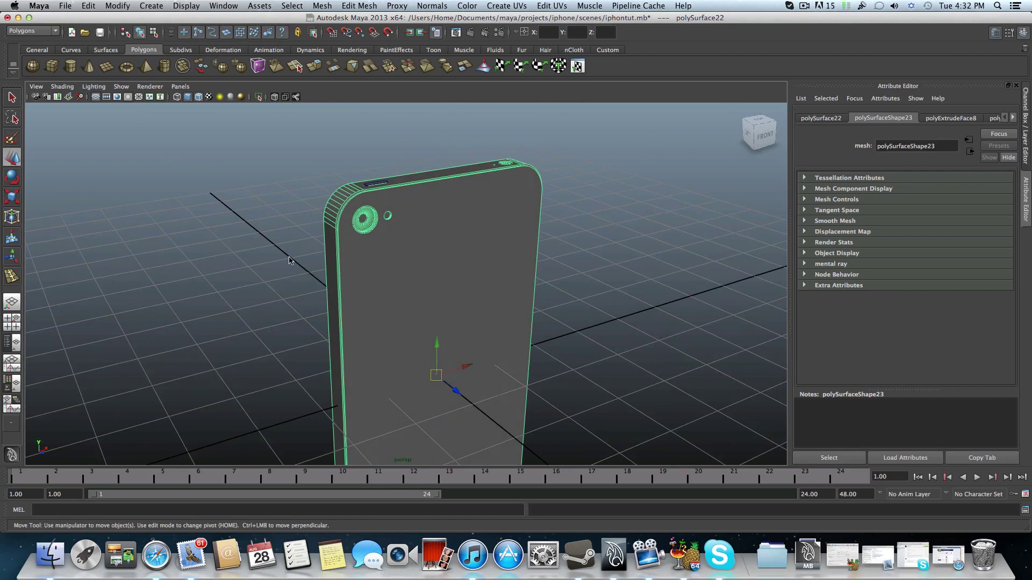
- Inspect the phone's rounded top corner, side buttons, headphone jack, front camera and speaker slot up close
alt+drag(452, 277, 417, 284)
alt+middle_drag(416, 284, 457, 309)
alt+right_drag(385, 249, 398, 227)
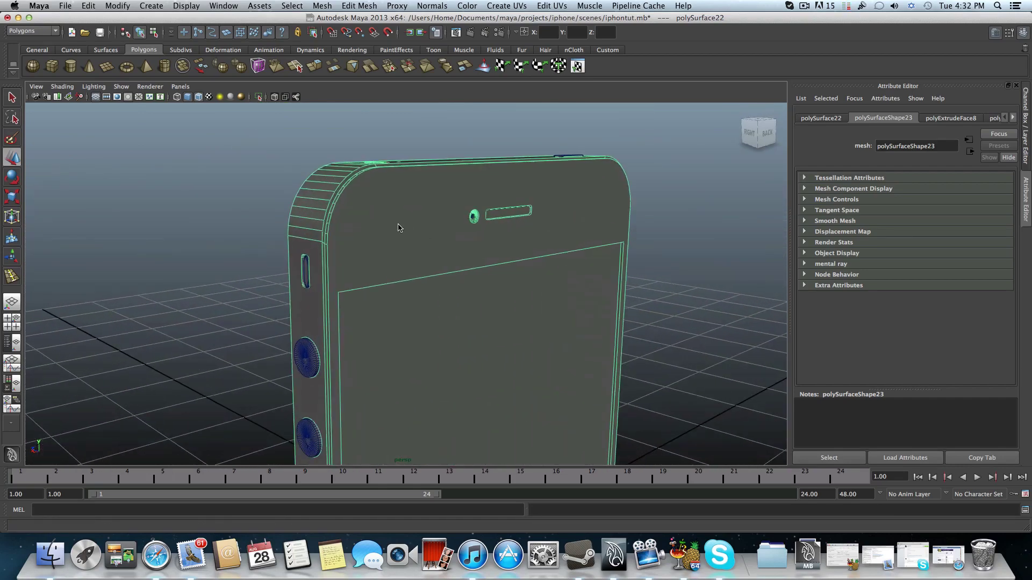
alt+drag(398, 227, 349, 274)
alt+right_drag(293, 231, 459, 244)
alt+drag(459, 244, 443, 229)
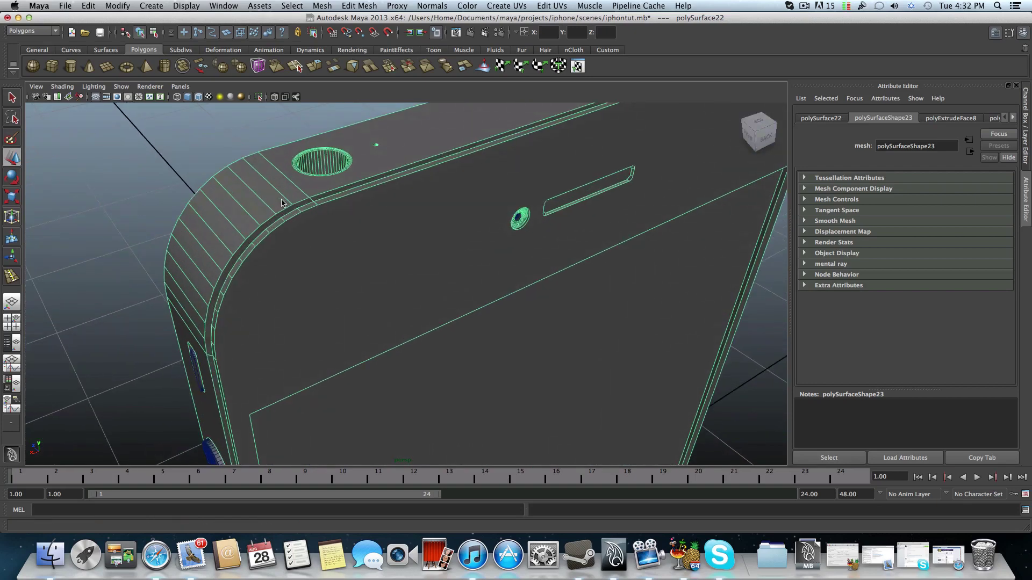
alt+middle_drag(371, 204, 401, 255)
alt+right_drag(188, 188, 323, 193)
alt+middle_drag(323, 192, 350, 219)
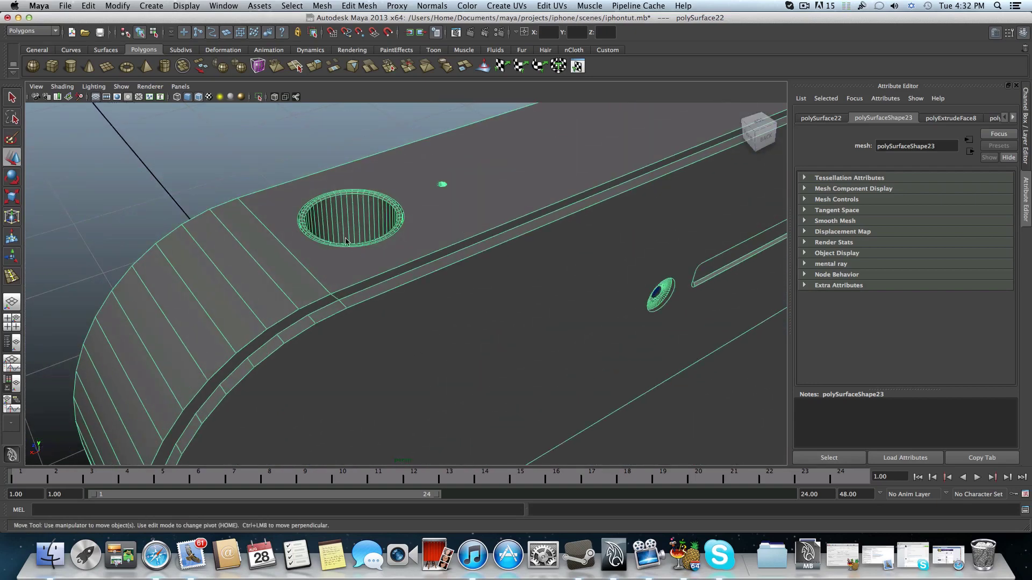
scroll(345, 241, down, 5)
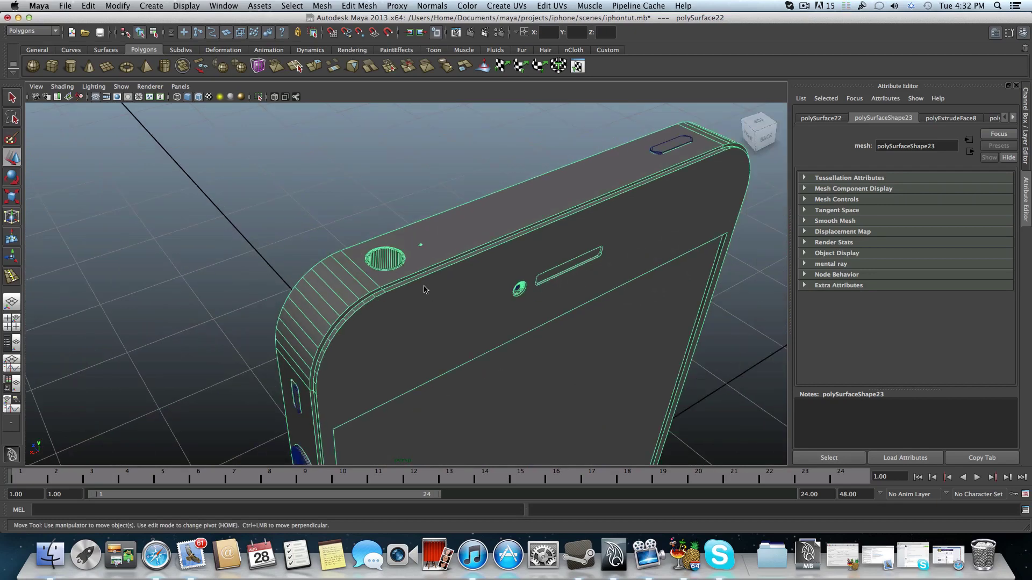
scroll(499, 313, down, 6)
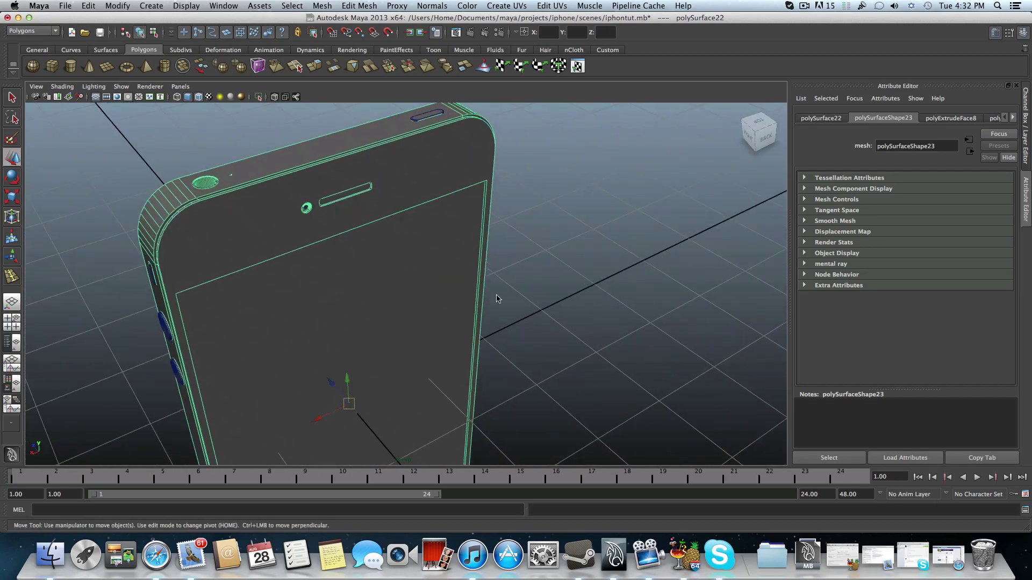
alt+drag(410, 288, 367, 264)
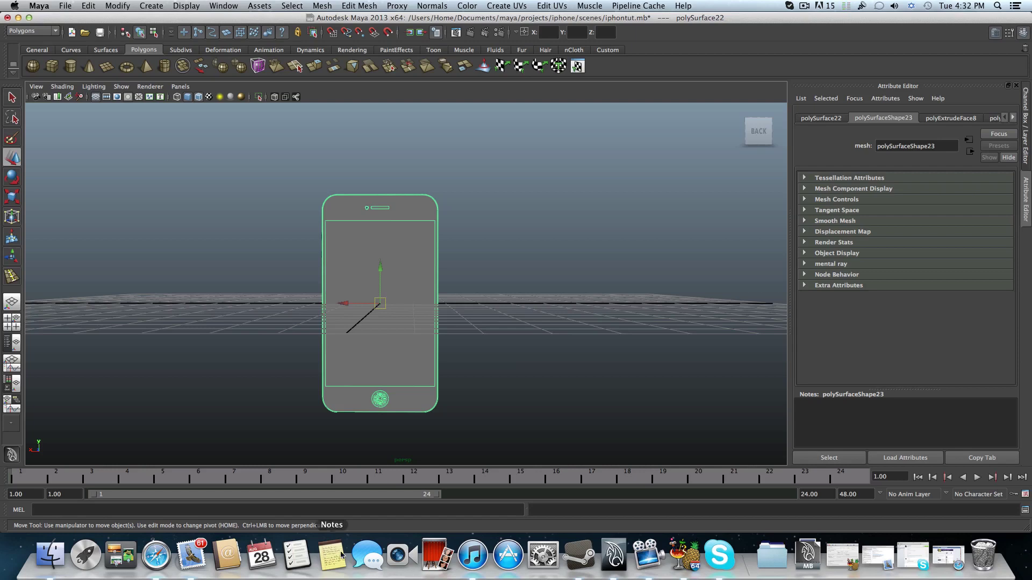
- Switch to Safari and open Google's image search
click(156, 546)
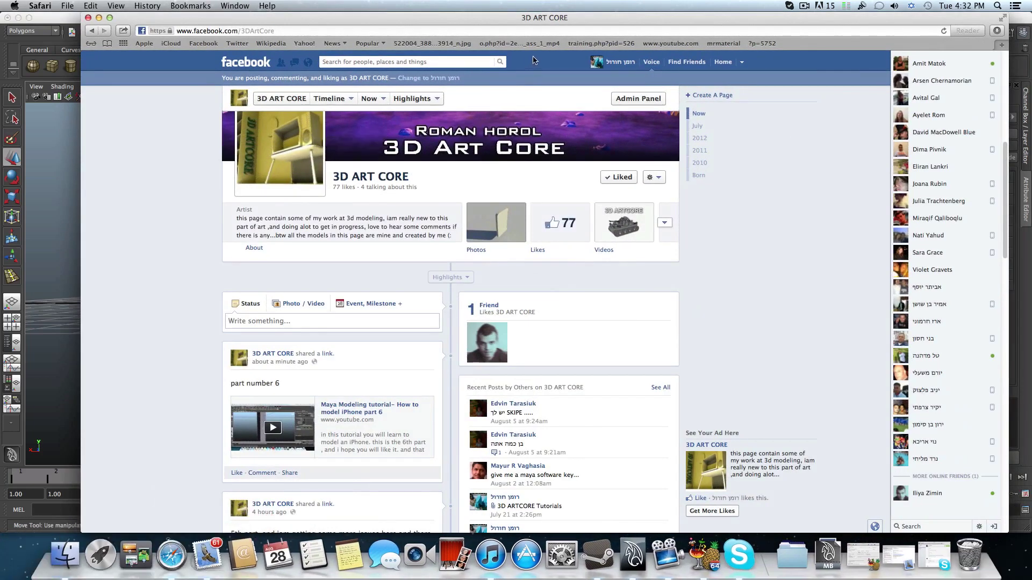
click(308, 29)
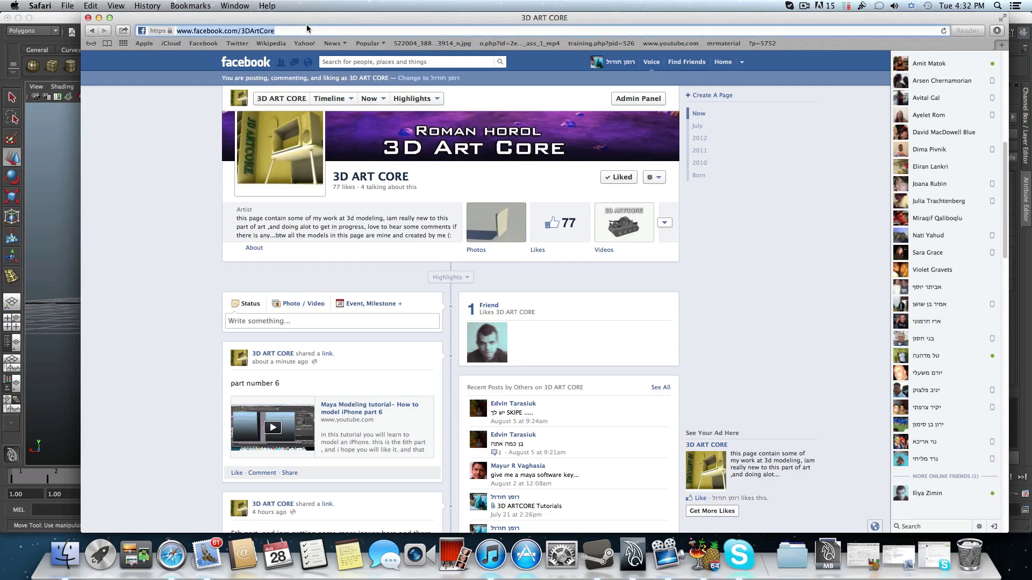
text(go)
key(Return)
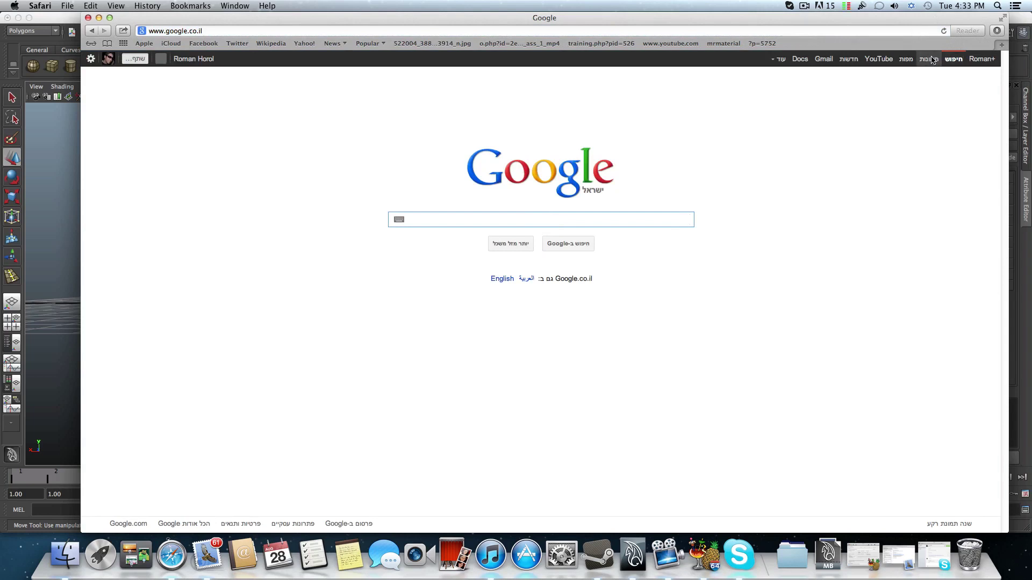
click(930, 59)
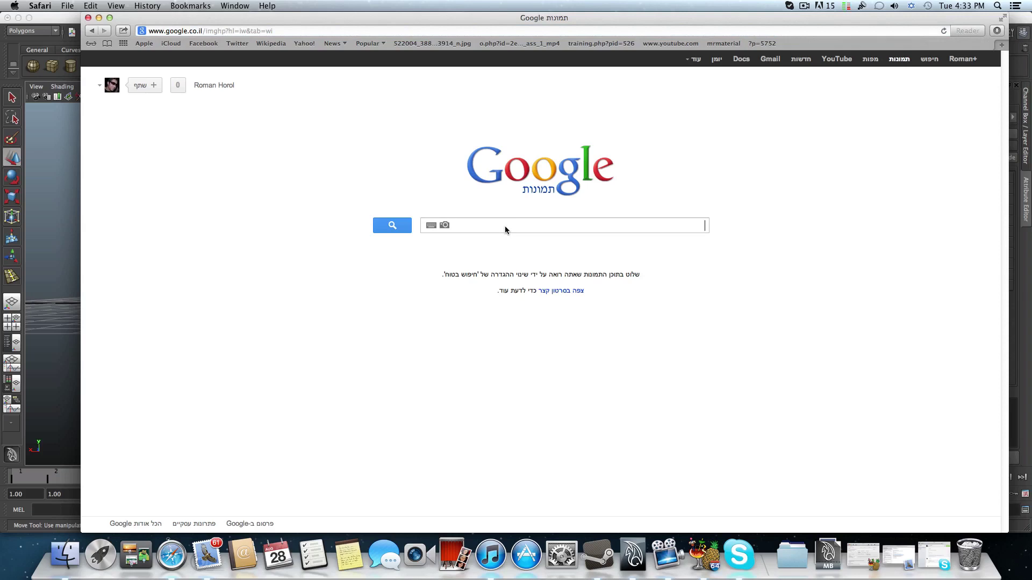
- Search Google Images for "iphone menu"
text(ipho)
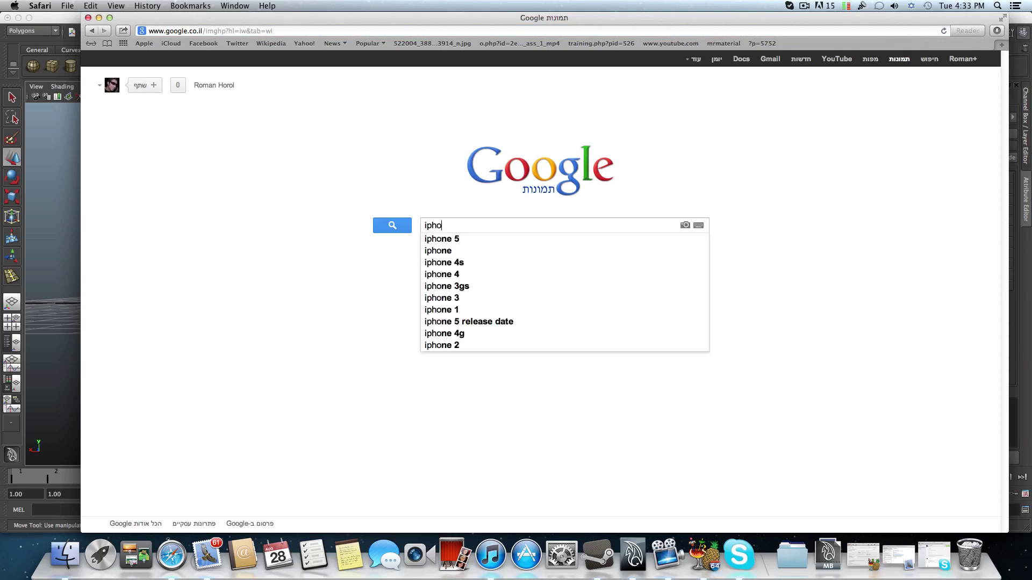
text(ne menu)
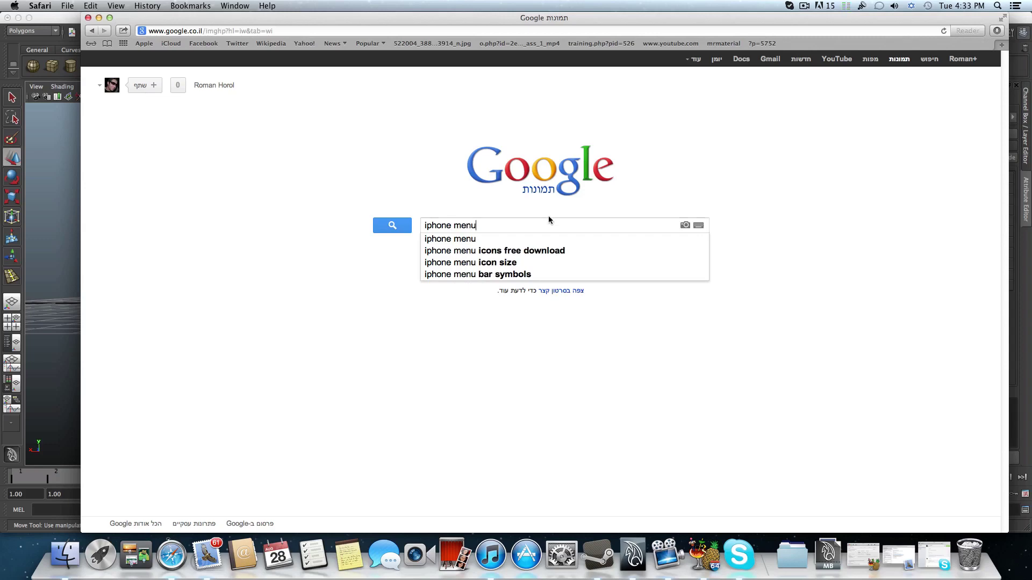
click(396, 230)
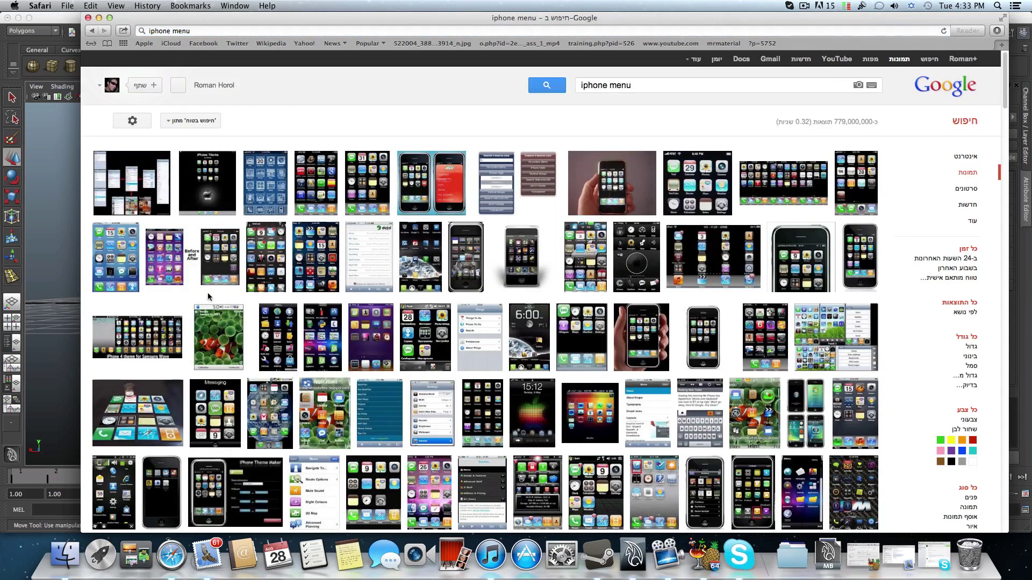
- Browse the image results and open the blue blueprint-style iPhone home screen picture
mouse_move(264, 260)
scroll(169, 304, down, 3)
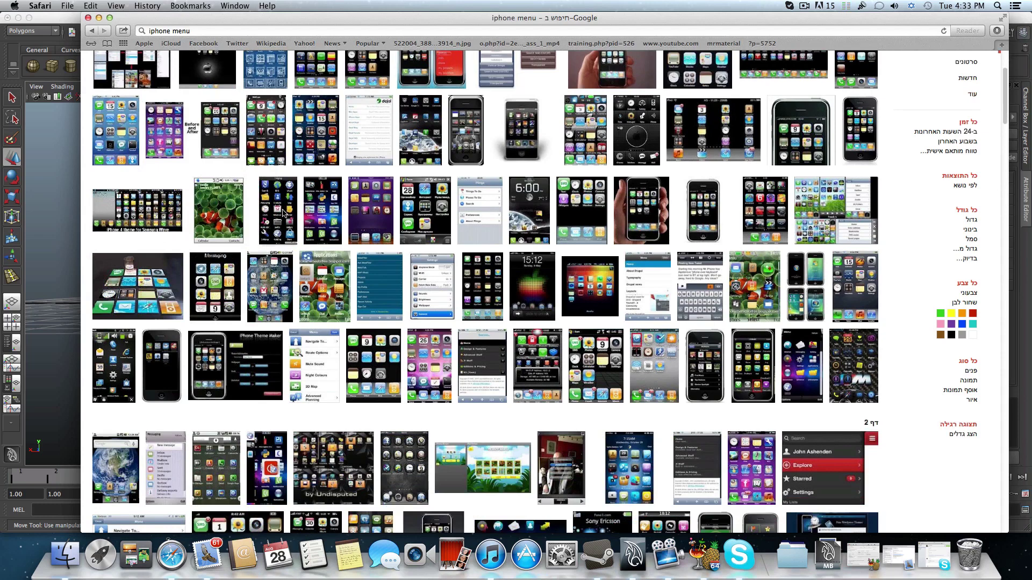
mouse_move(291, 201)
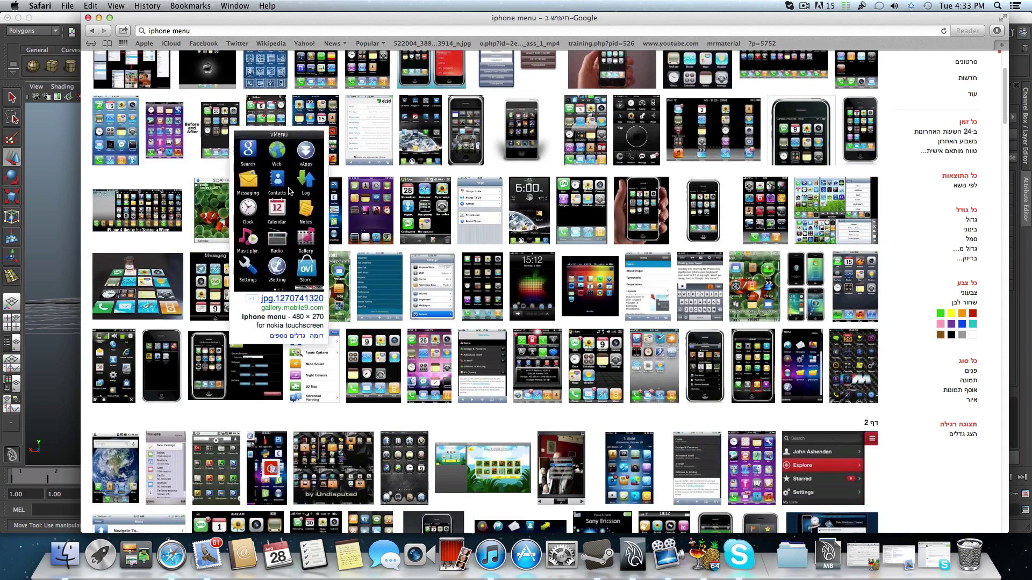
mouse_move(383, 206)
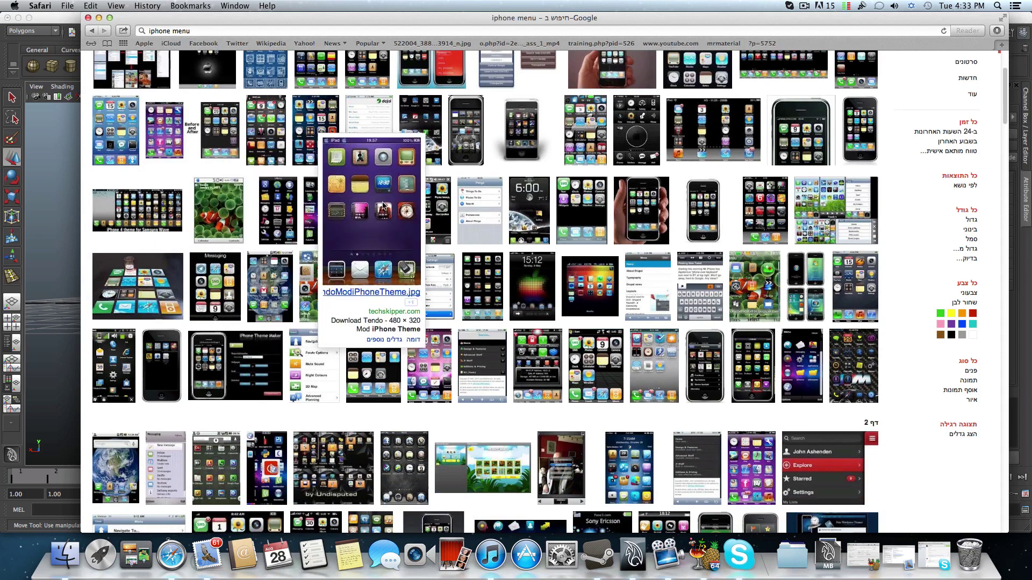
scroll(358, 186, up, 1)
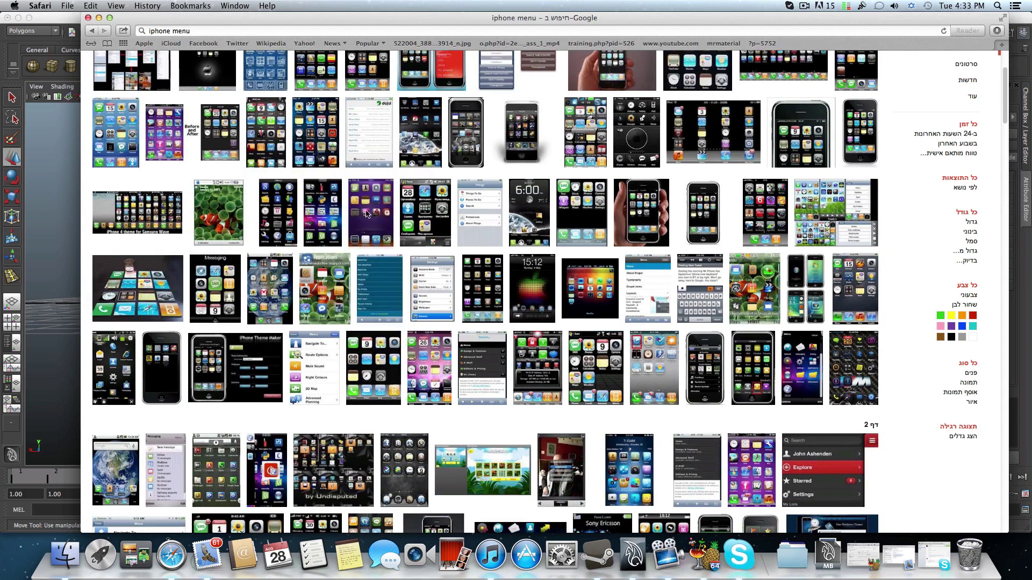
scroll(618, 209, up, 3)
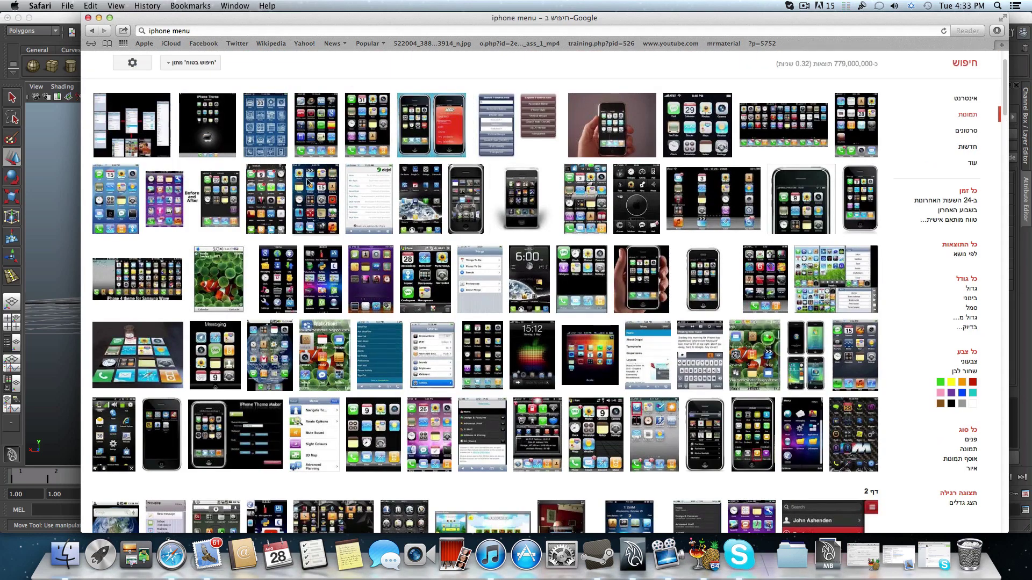
mouse_move(265, 131)
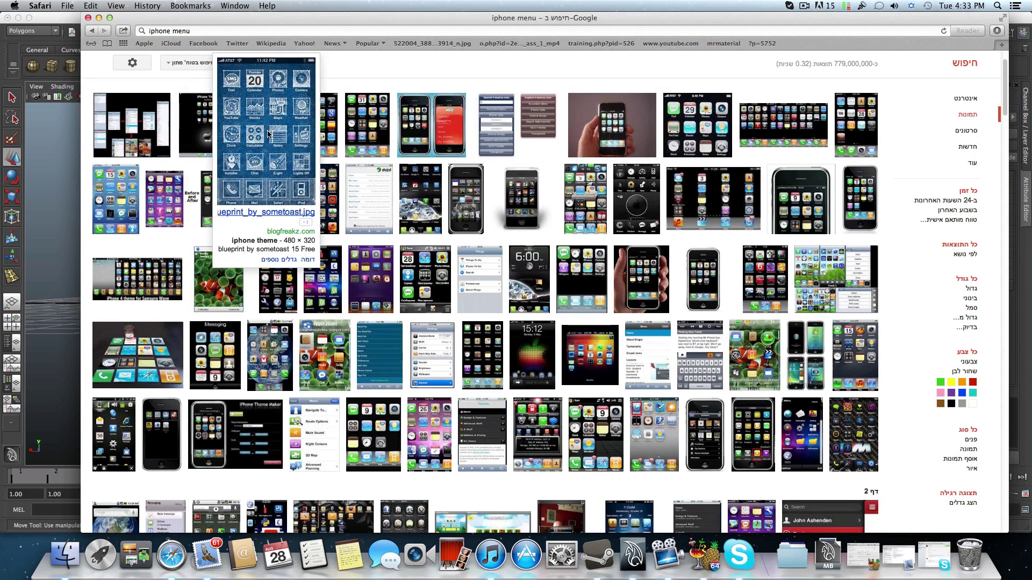
click(268, 133)
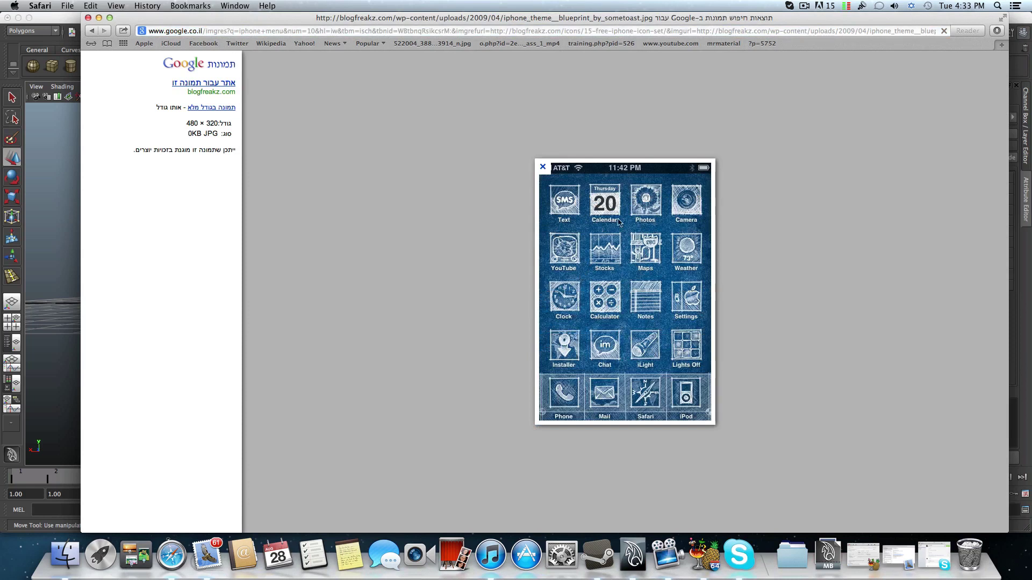
- Save the blueprint-style iPhone menu image to Downloads and return to the image results
right_click(600, 247)
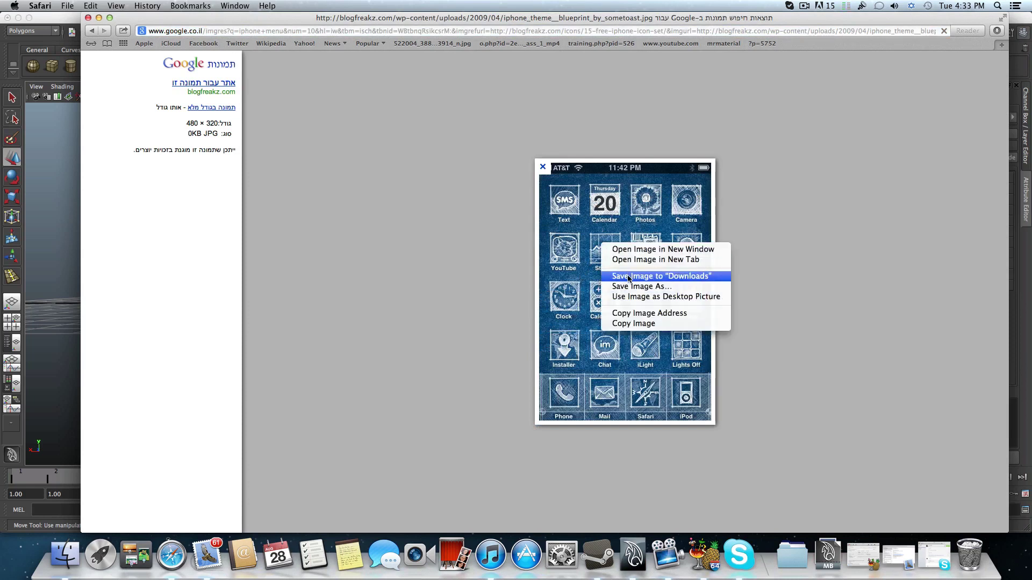
click(629, 276)
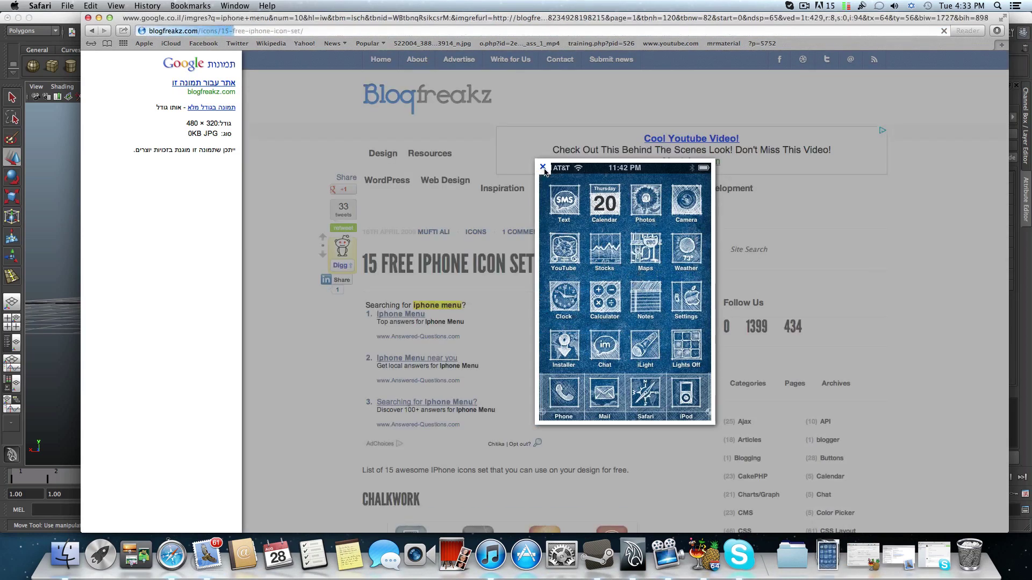
click(543, 168)
key(super+bracketleft)
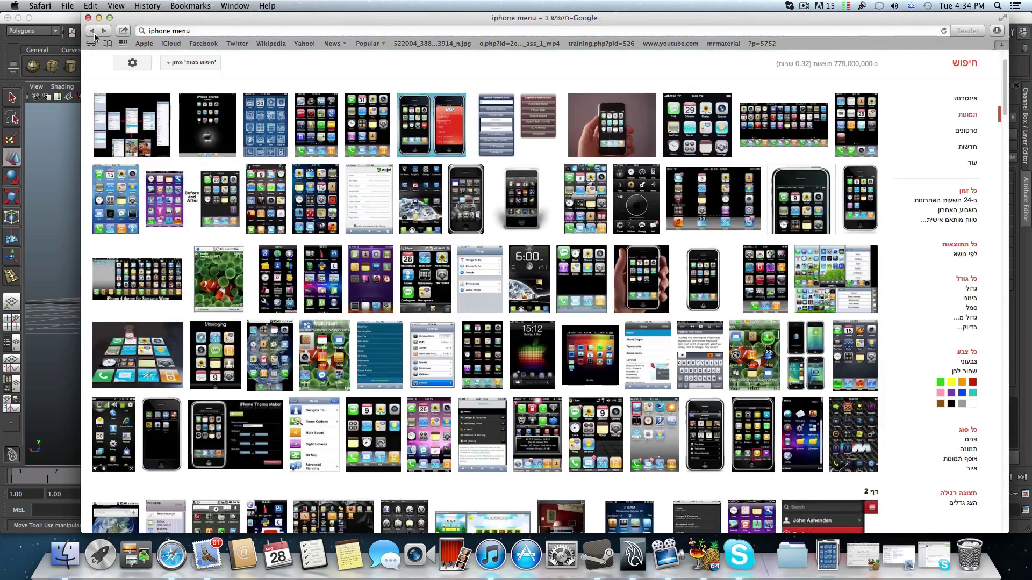
scroll(507, 210, up, 2)
scroll(506, 210, up, 1)
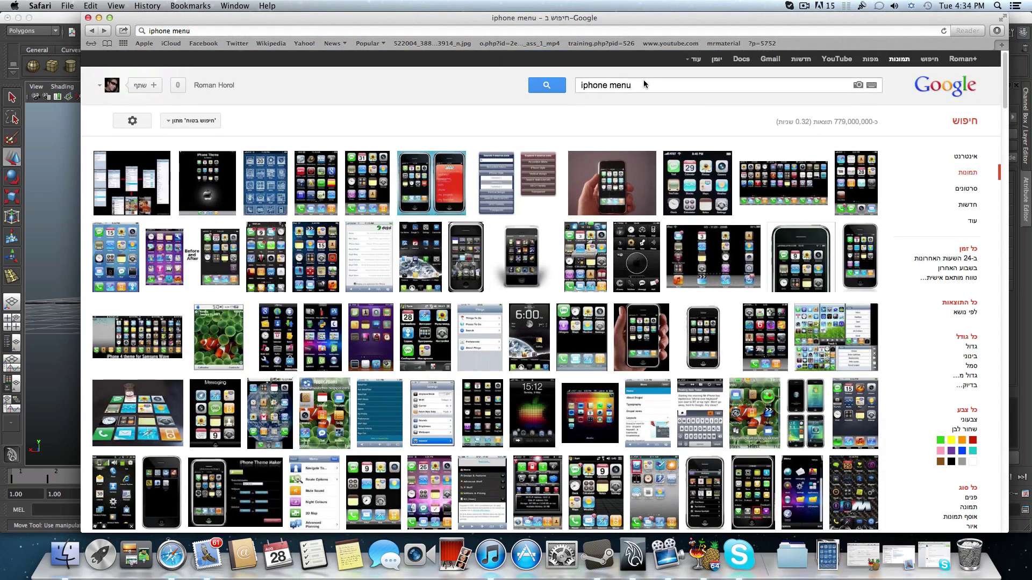
- Go to Google's home page and search the web for "hdri map download"
drag(643, 85, 616, 85)
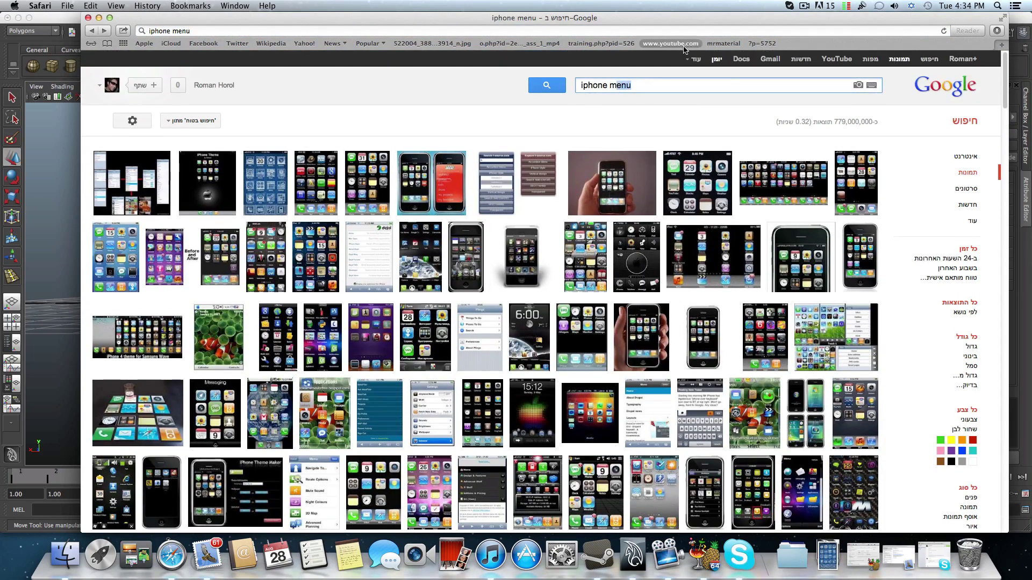
click(330, 31)
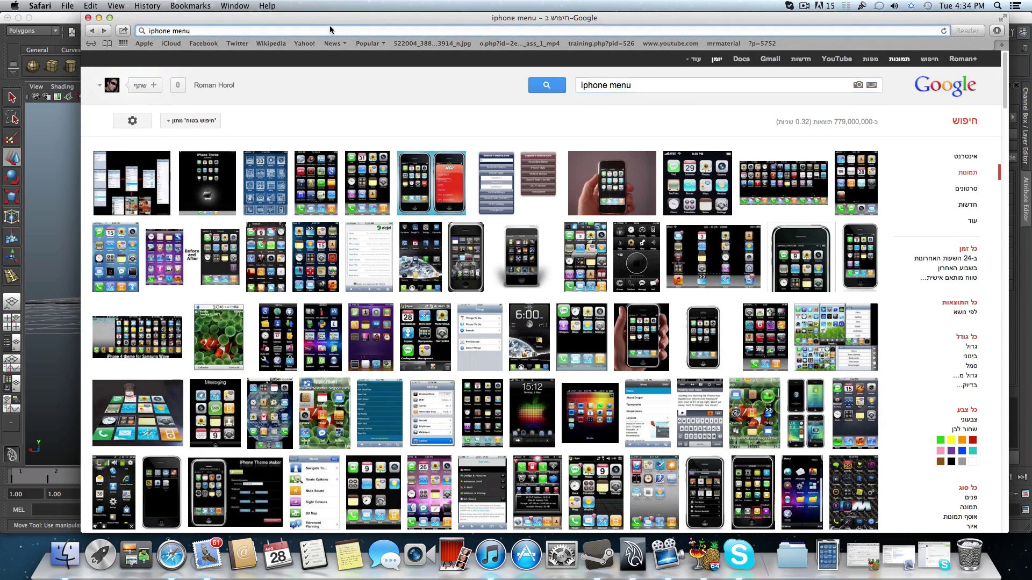
triple_click(330, 30)
text(google.com)
key(Return)
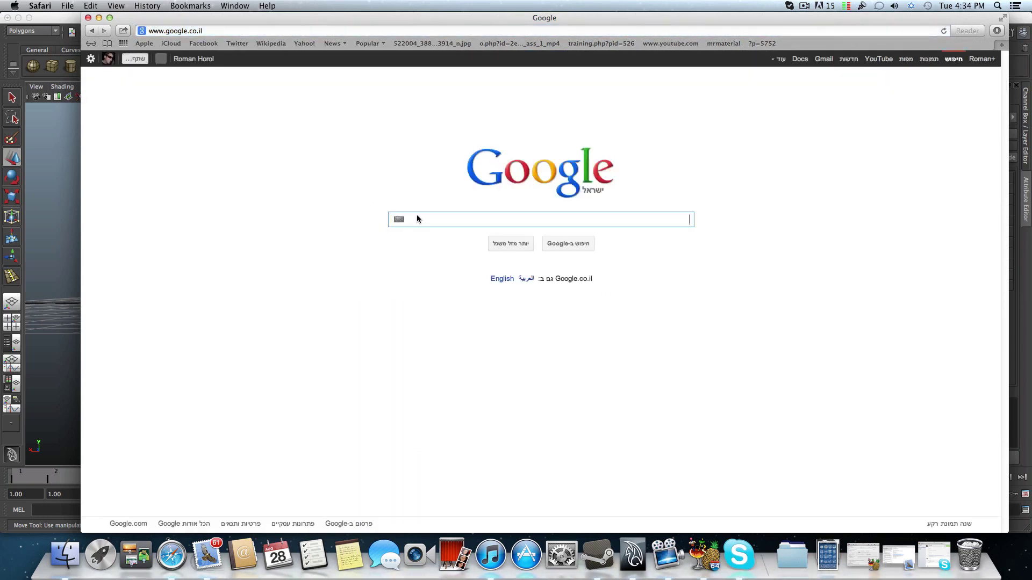
text(hdri)
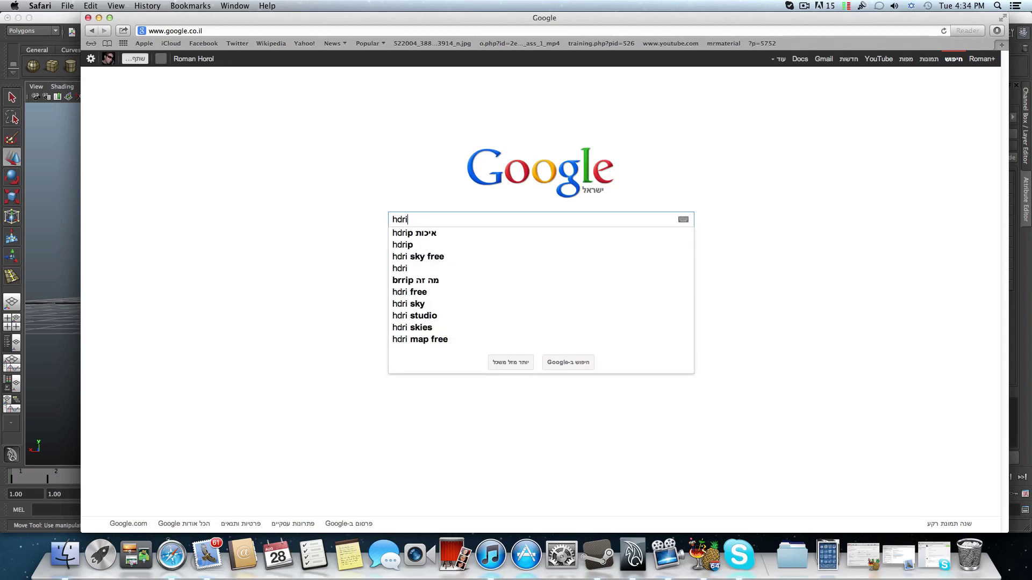
text( map)
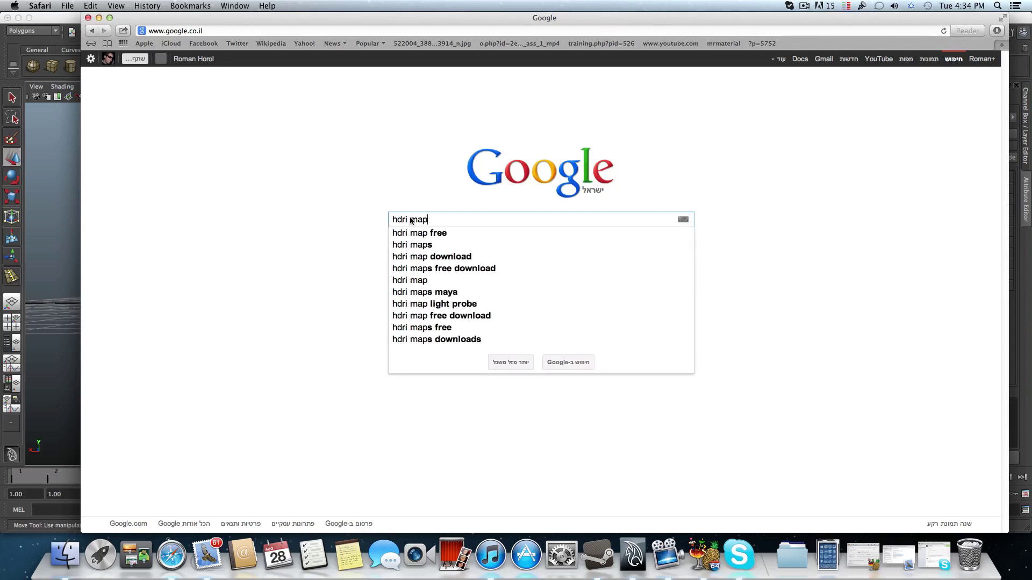
text( download)
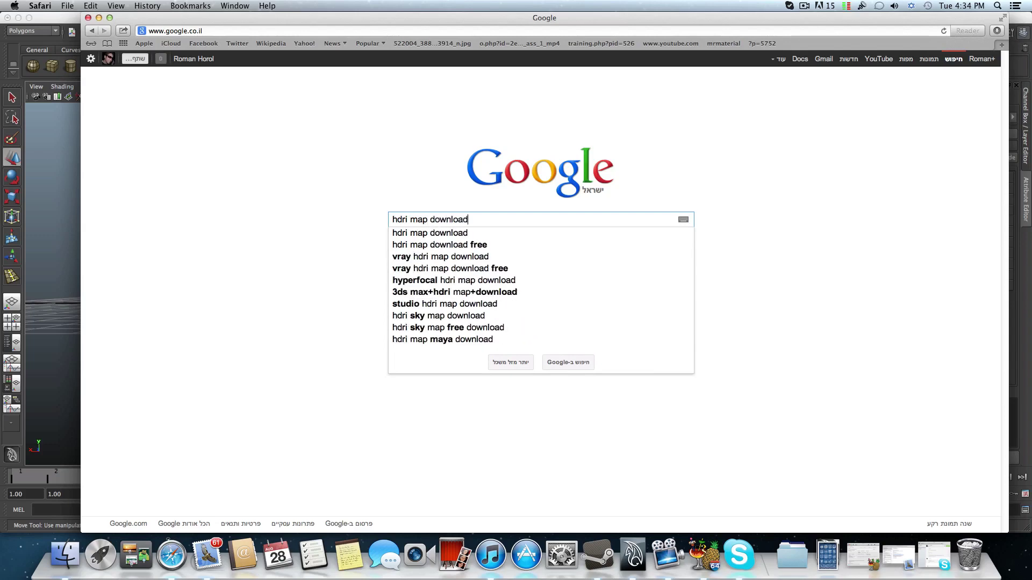
key(Return)
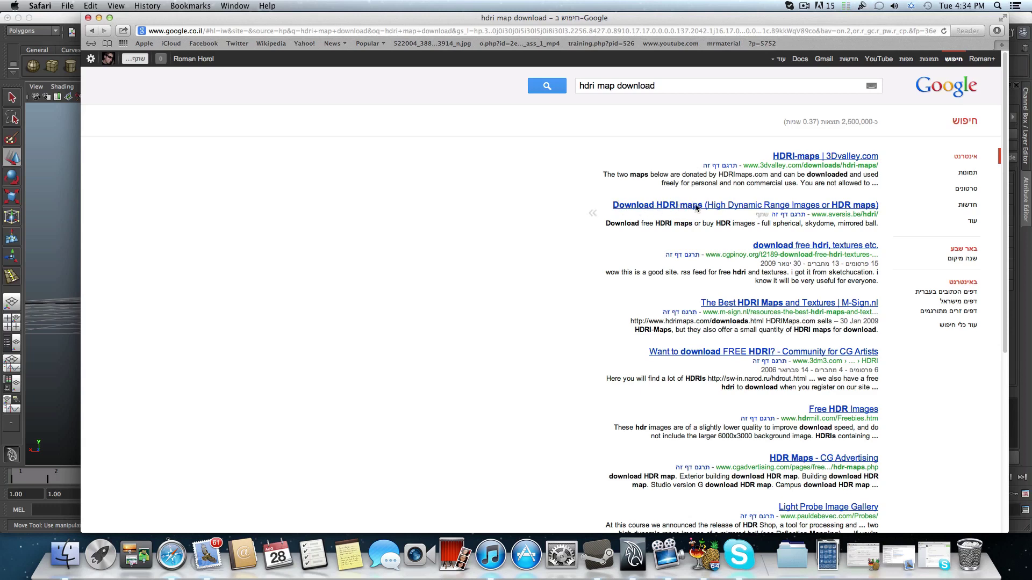
- Open the Aversis HDRI maps site from the search results and go to its free mirrored ball HDRI maps
click(812, 207)
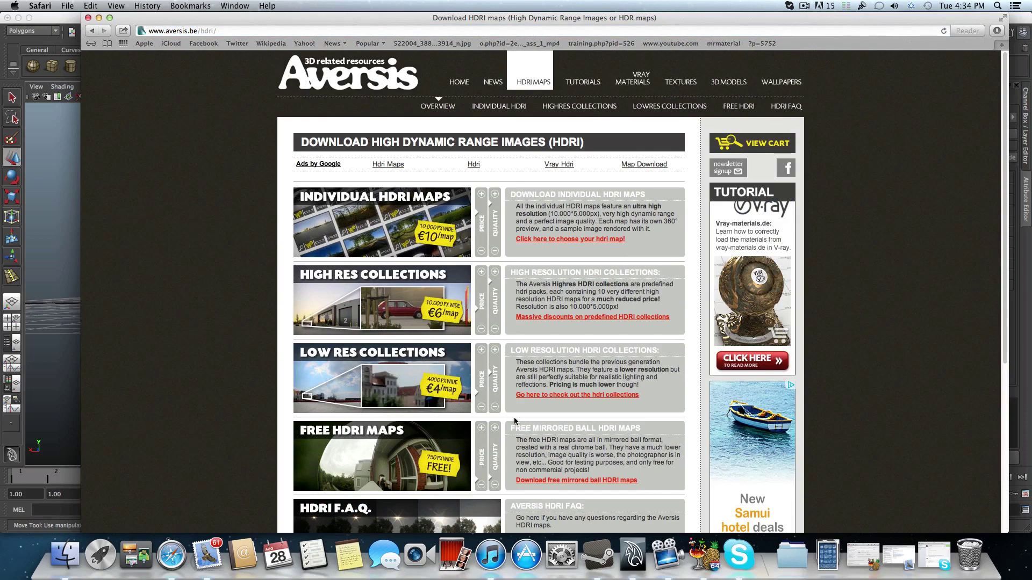
scroll(440, 335, down, 3)
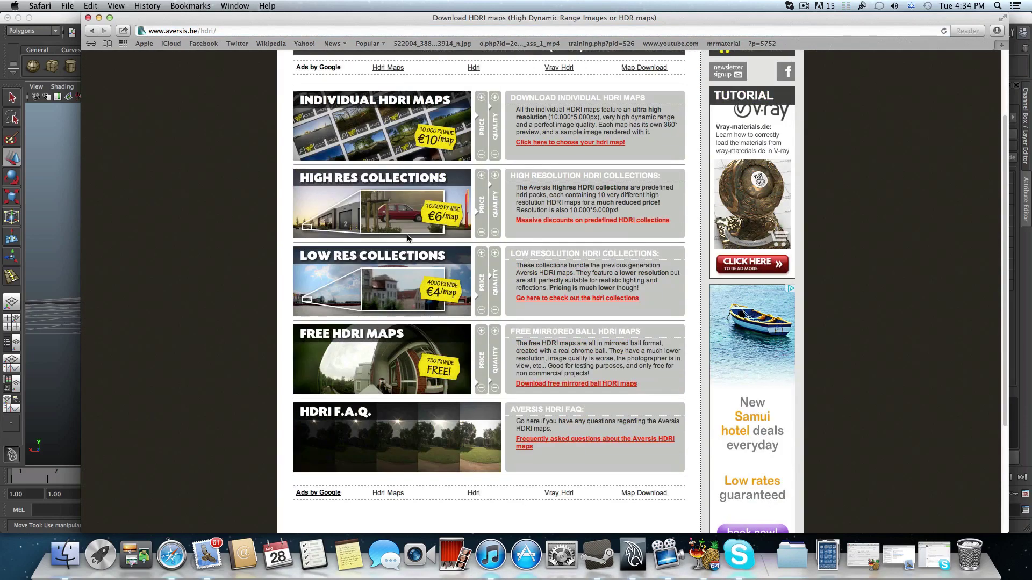
scroll(407, 238, up, 3)
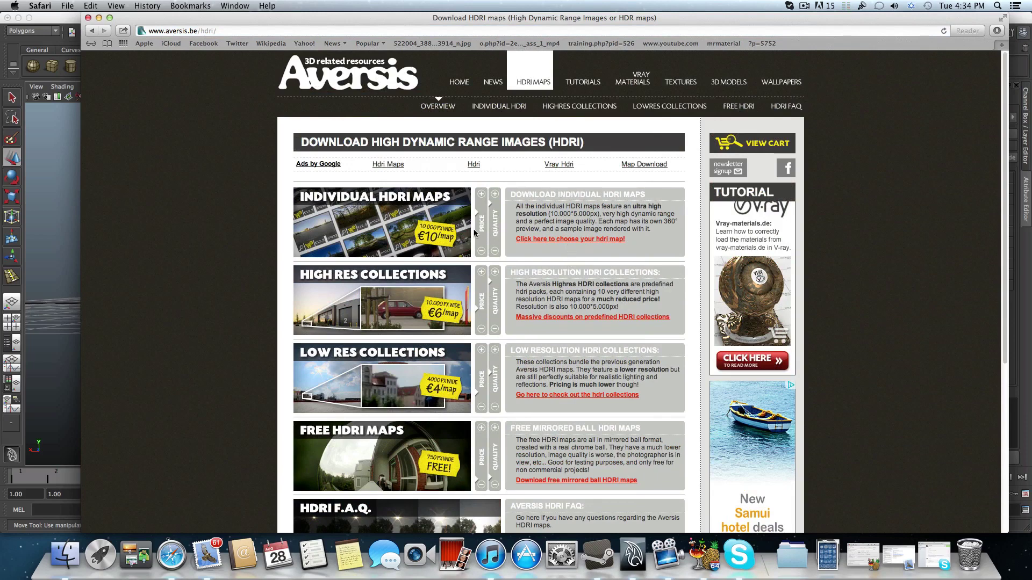
scroll(483, 234, down, 5)
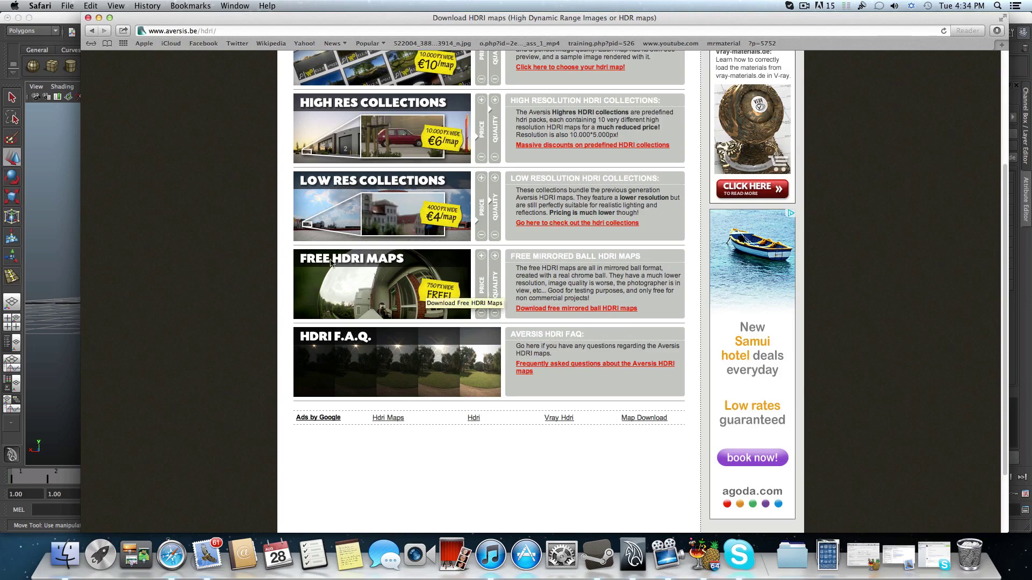
click(541, 309)
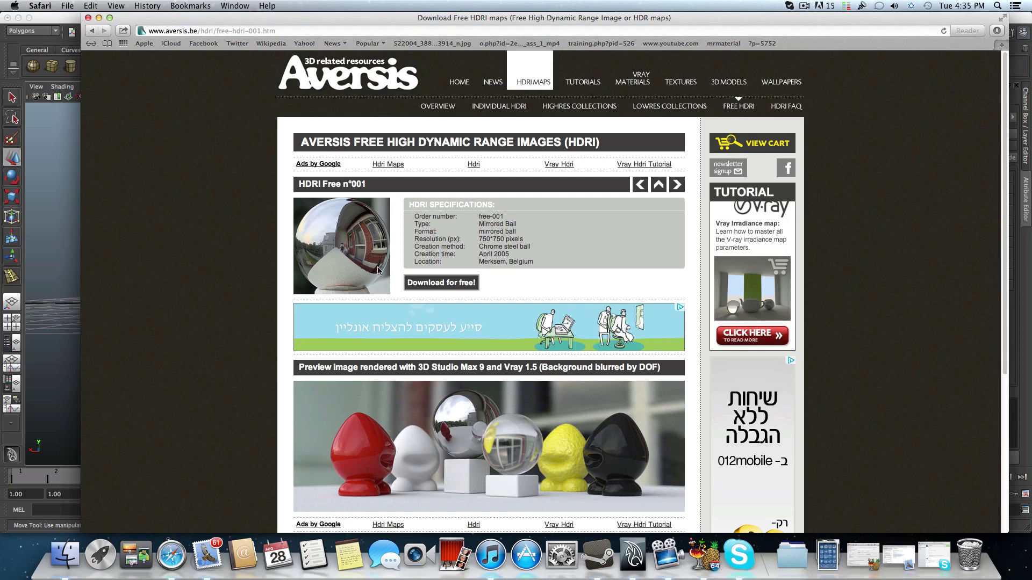
- Download the free-001 mirrored ball HDRI map from the free maps overview and check for its folder in Downloads
click(93, 31)
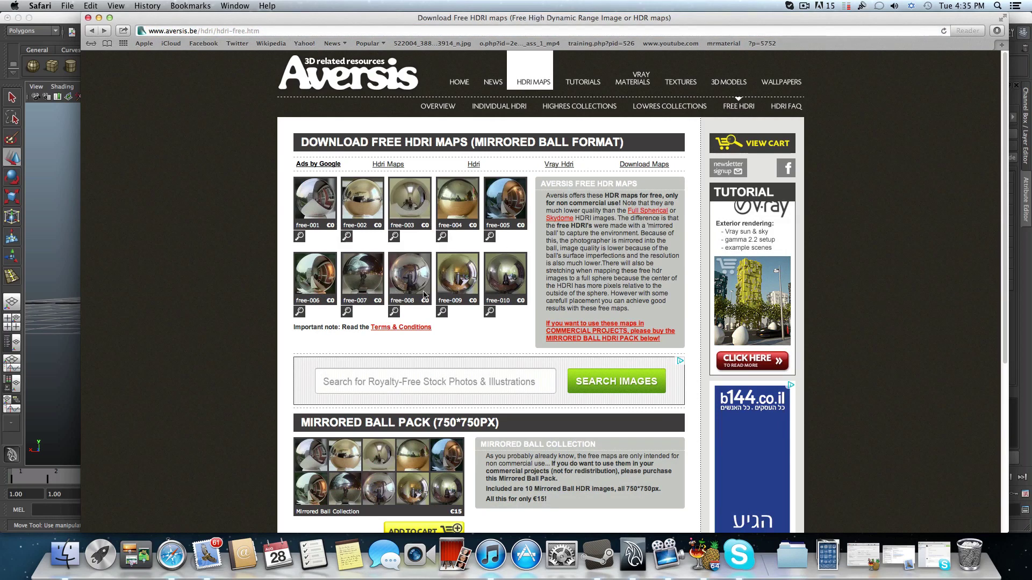
click(308, 210)
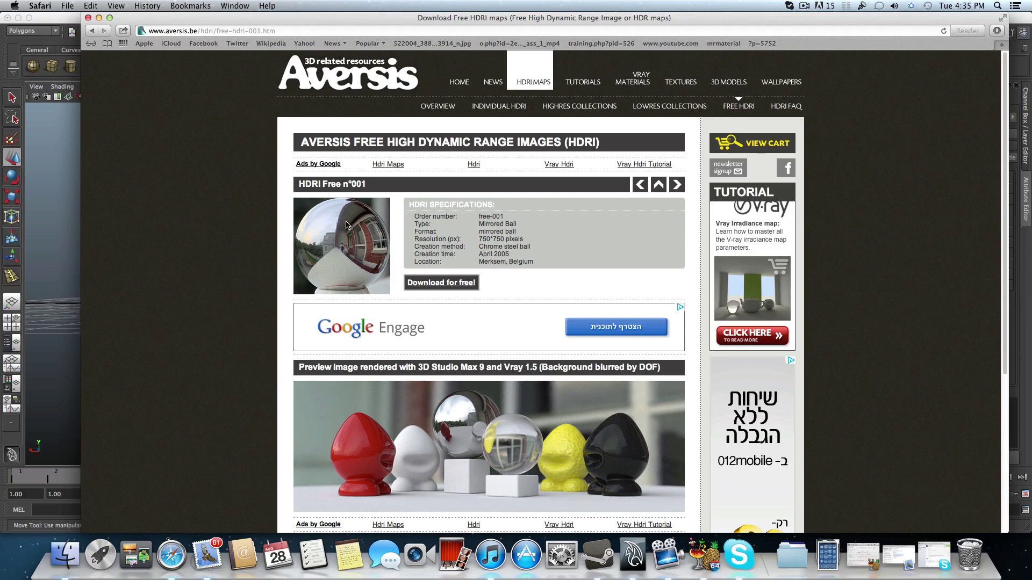
click(434, 285)
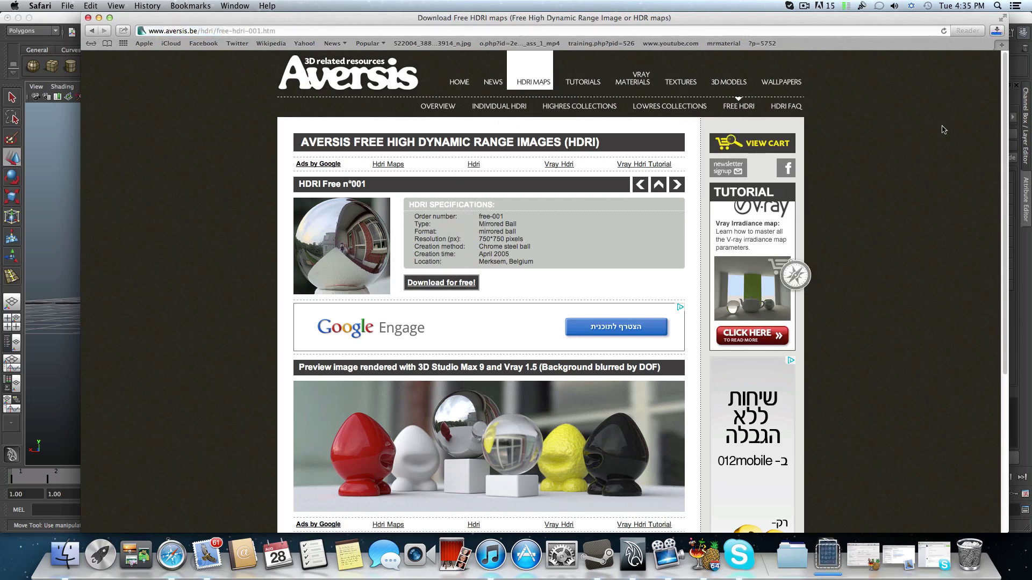
click(830, 558)
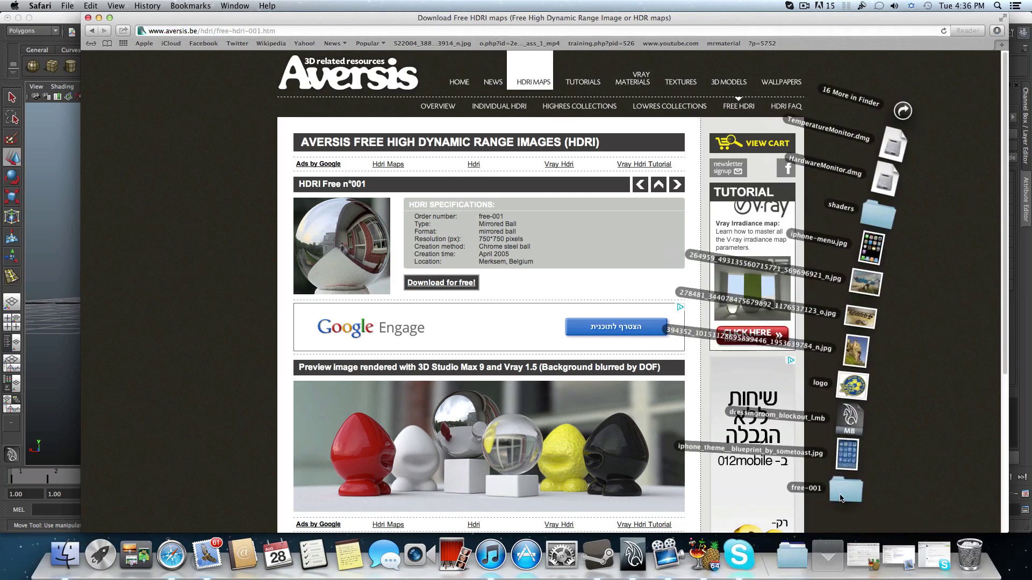
click(139, 283)
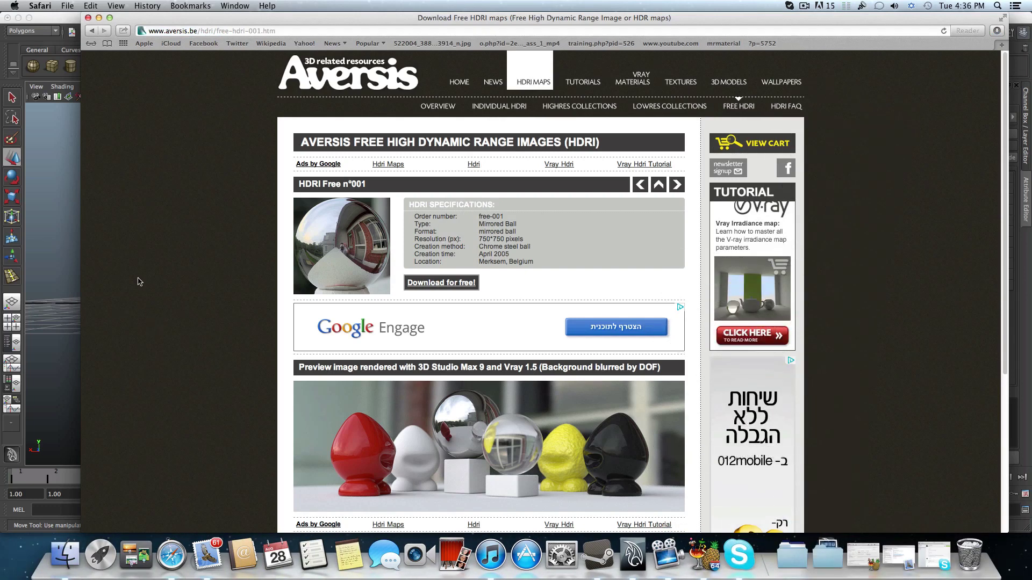
- Minimize the browser to return to Maya and create a polygon plane at the centre of the iPhone model
click(99, 17)
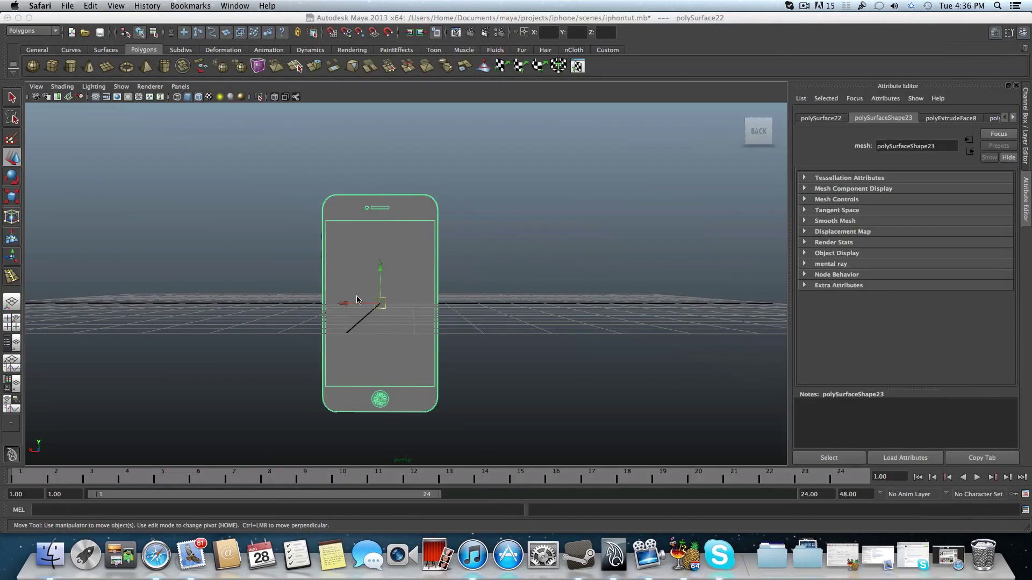
alt+drag(334, 285, 336, 290)
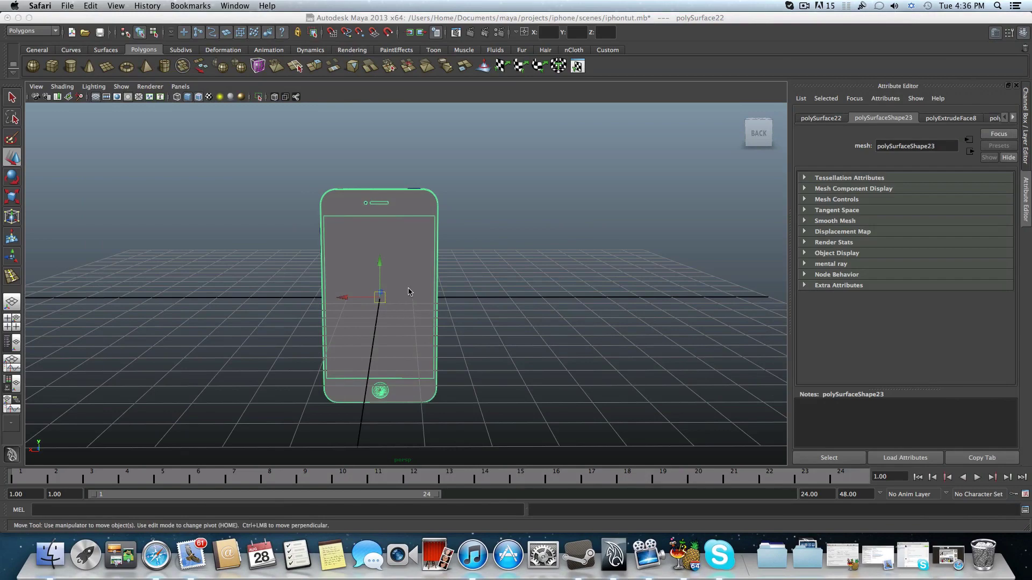
alt+drag(411, 295, 431, 275)
alt+right_drag(431, 276, 473, 261)
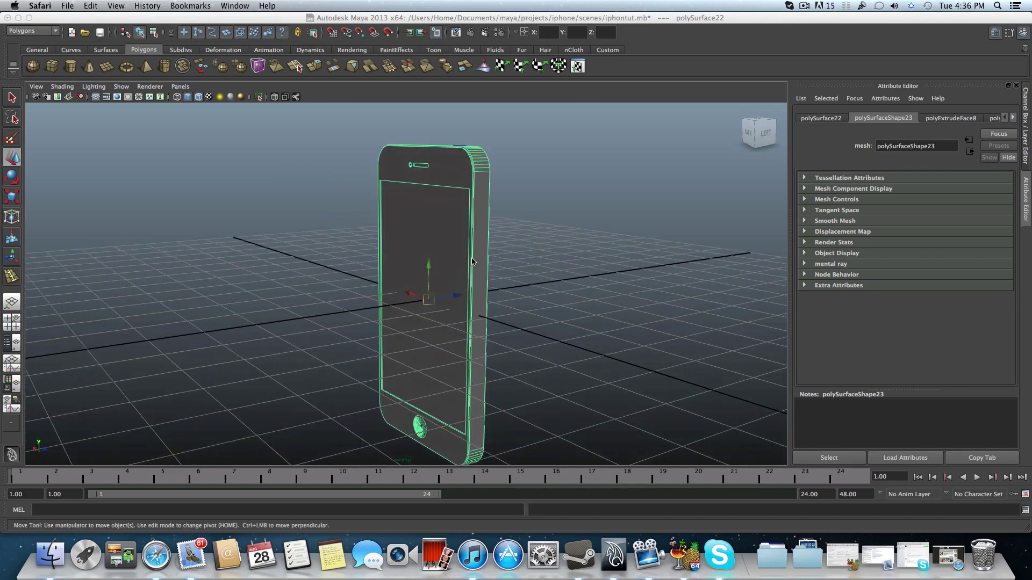
click(144, 51)
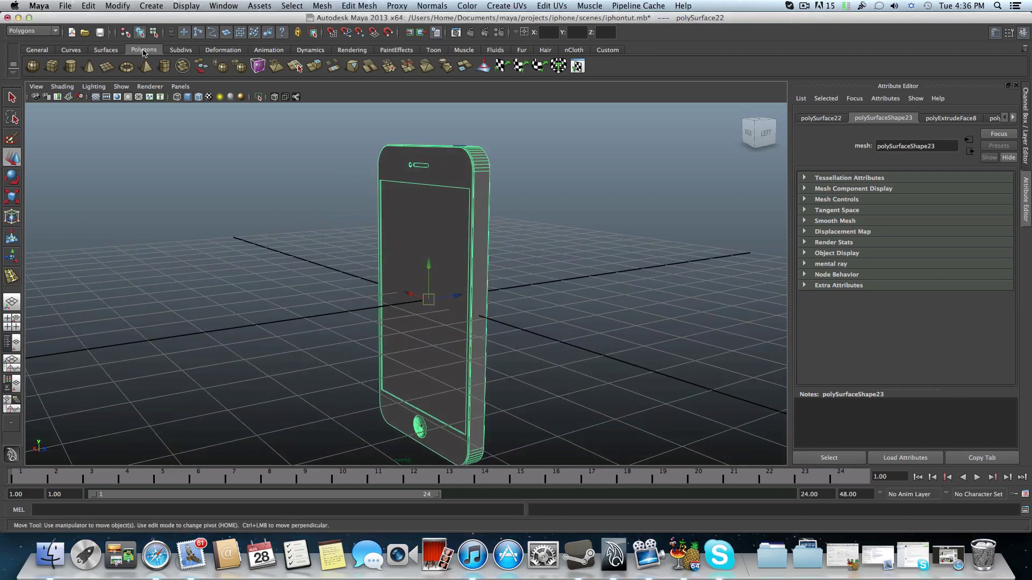
click(102, 68)
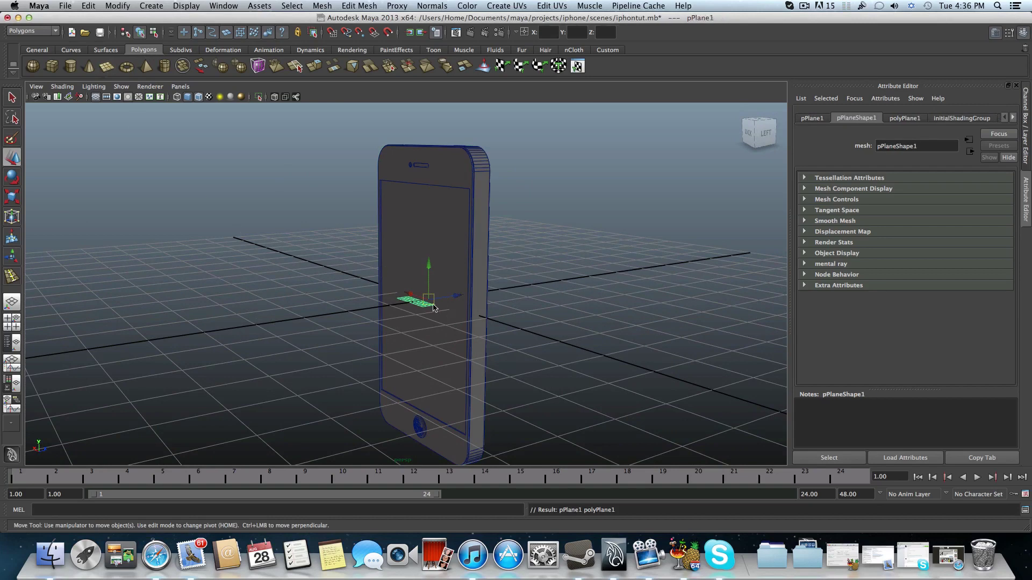
- Scale the plane to about 3.35 in Z and about 3.29 in X
alt+drag(450, 301, 377, 317)
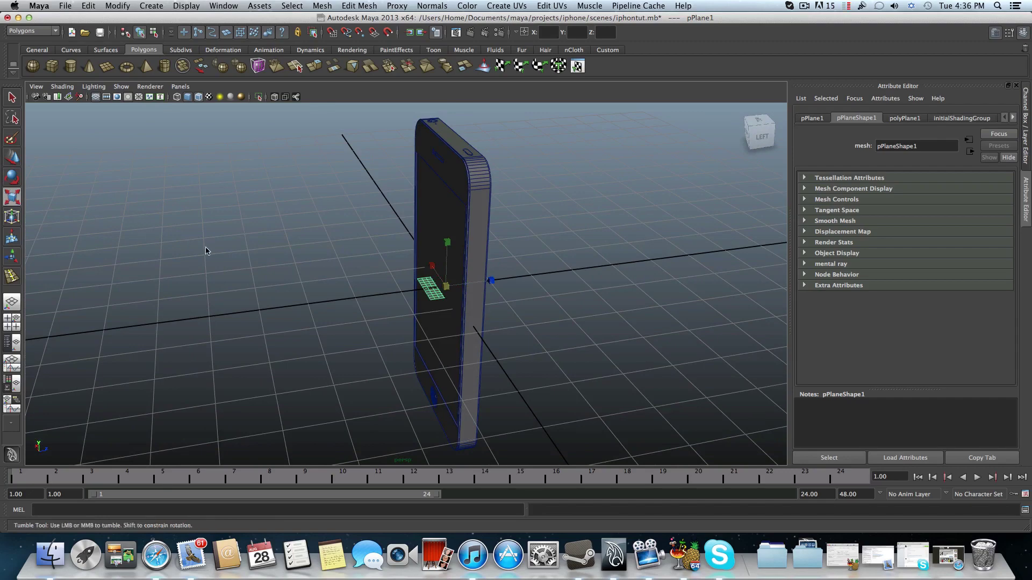
alt+drag(135, 221, 451, 299)
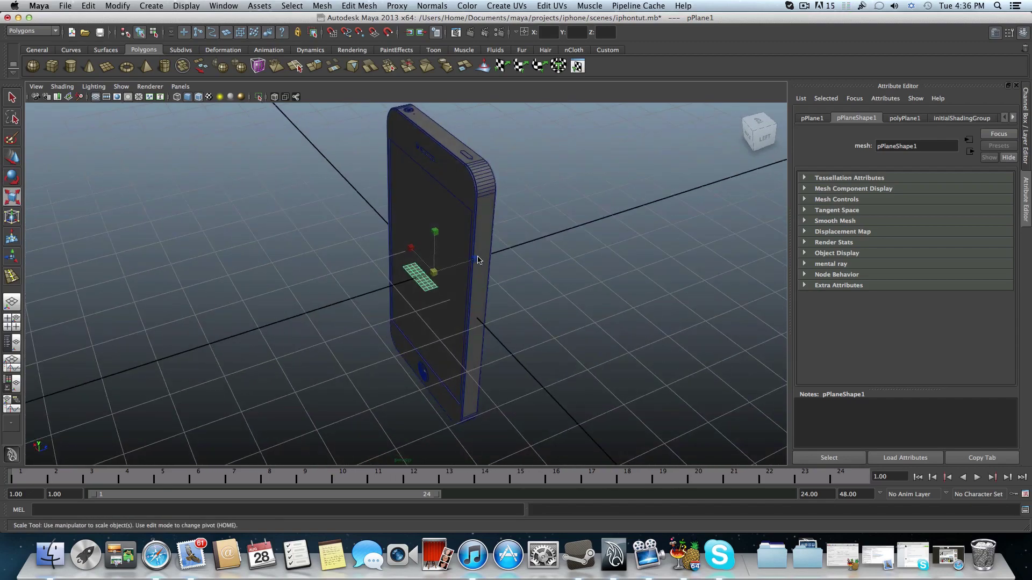
drag(479, 260, 531, 271)
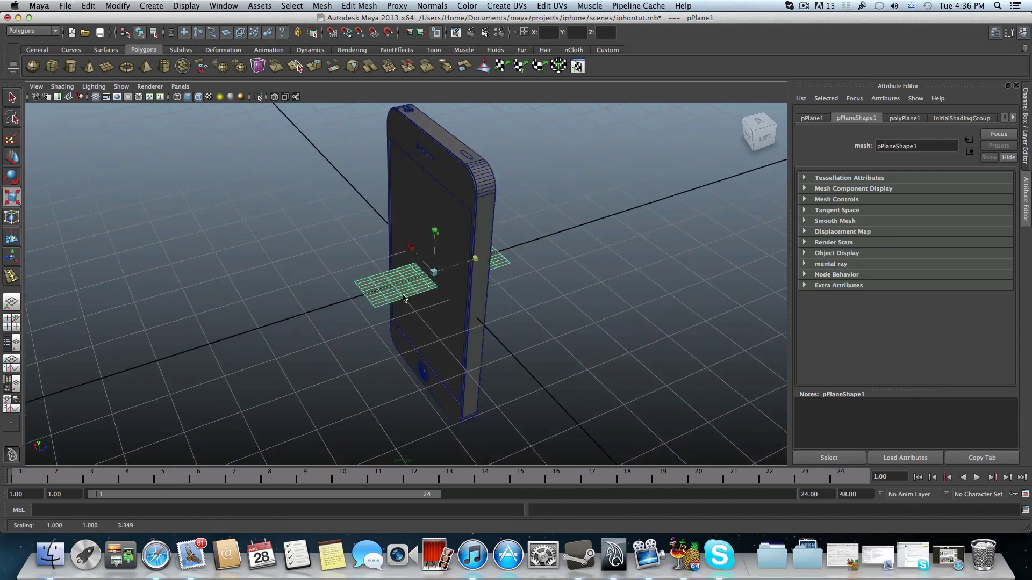
alt+drag(403, 298, 266, 300)
click(321, 316)
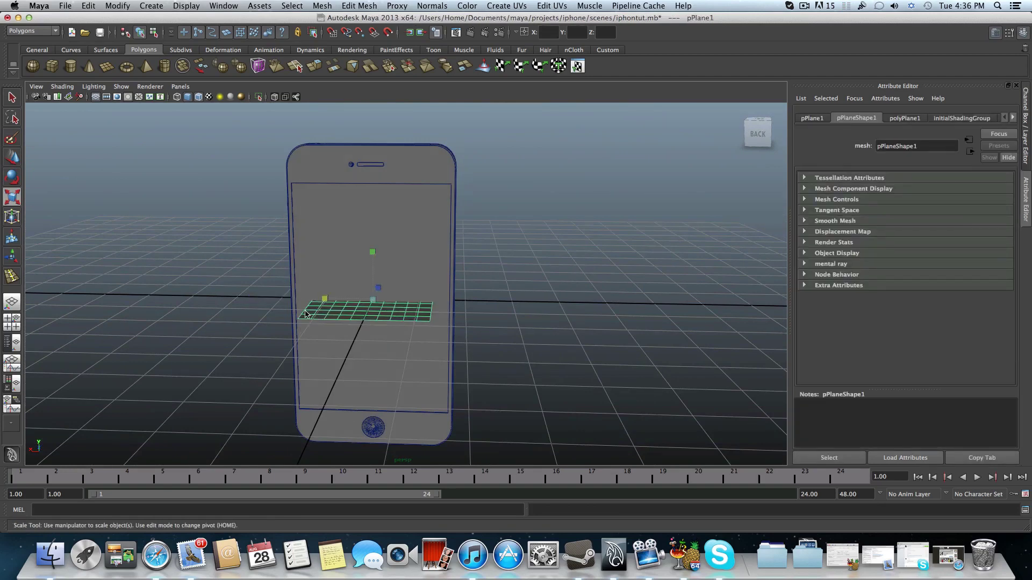
scroll(307, 314, up, 5)
alt+drag(380, 327, 395, 332)
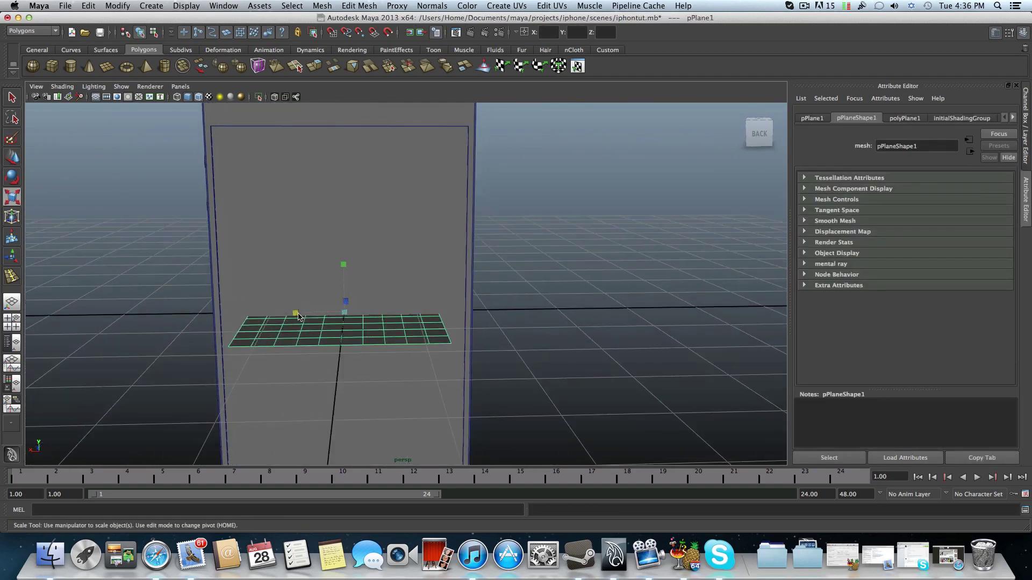
drag(296, 313, 391, 327)
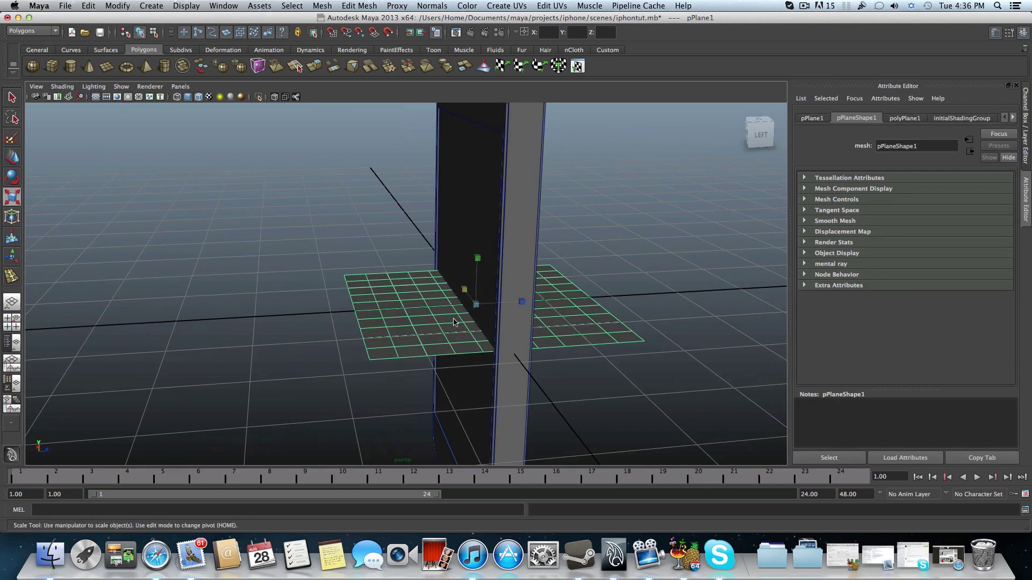
- Rotate the plane upright, parallel to the phone's screen, by setting its Rotate X to 90
alt+right_drag(453, 323, 354, 308)
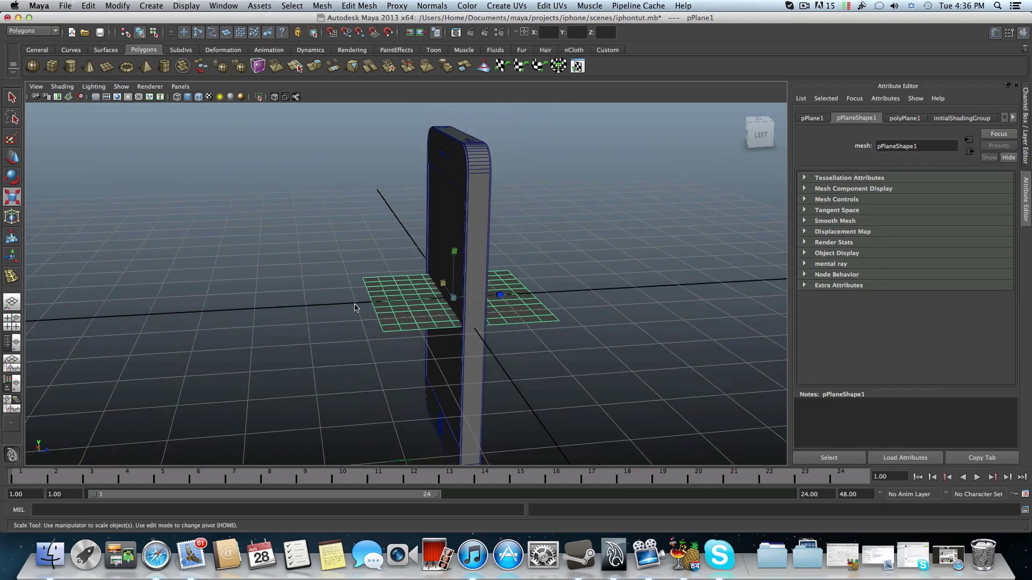
click(10, 179)
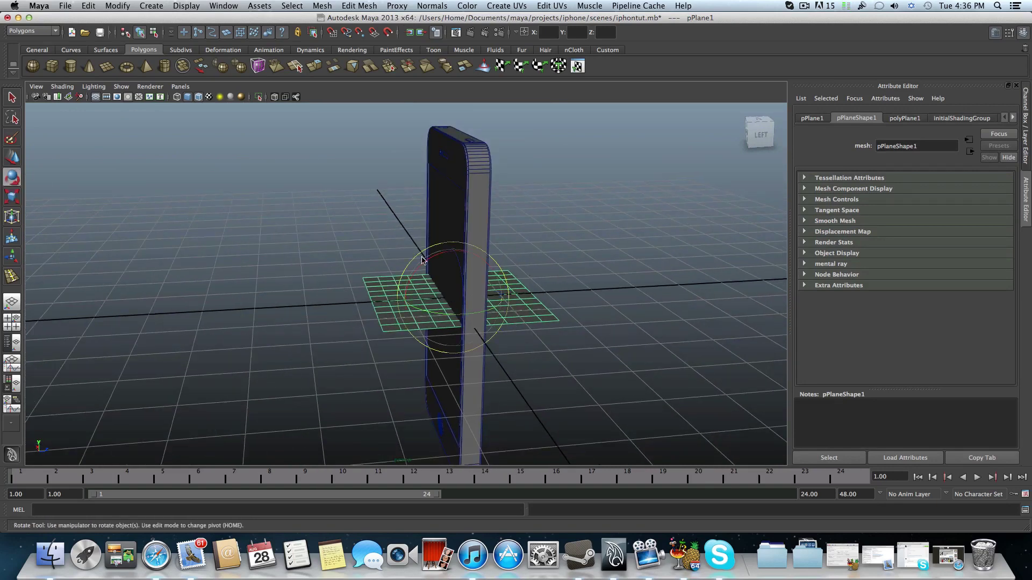
drag(430, 263, 420, 295)
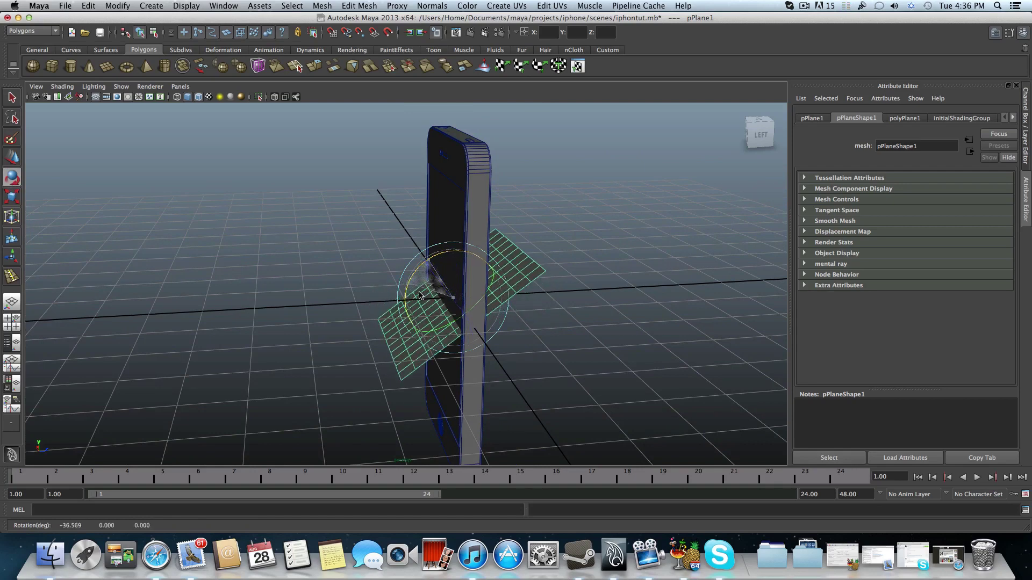
click(1027, 32)
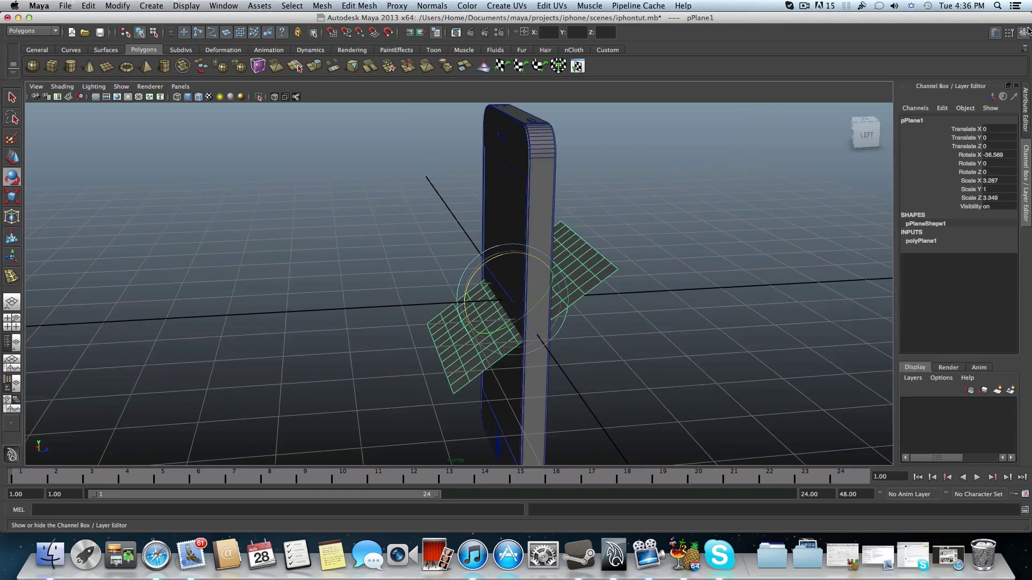
double_click(994, 155)
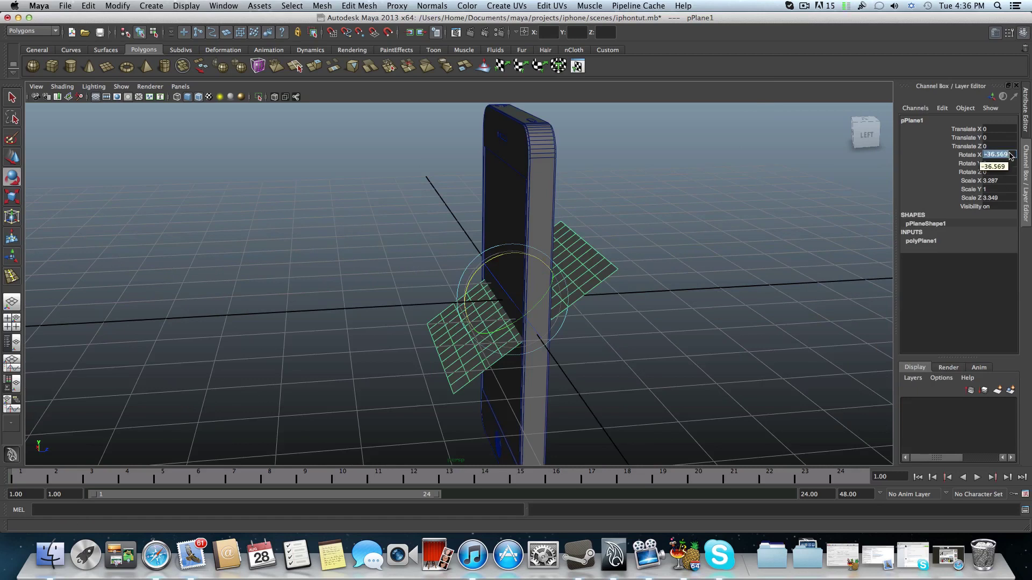
text(90)
key(Return)
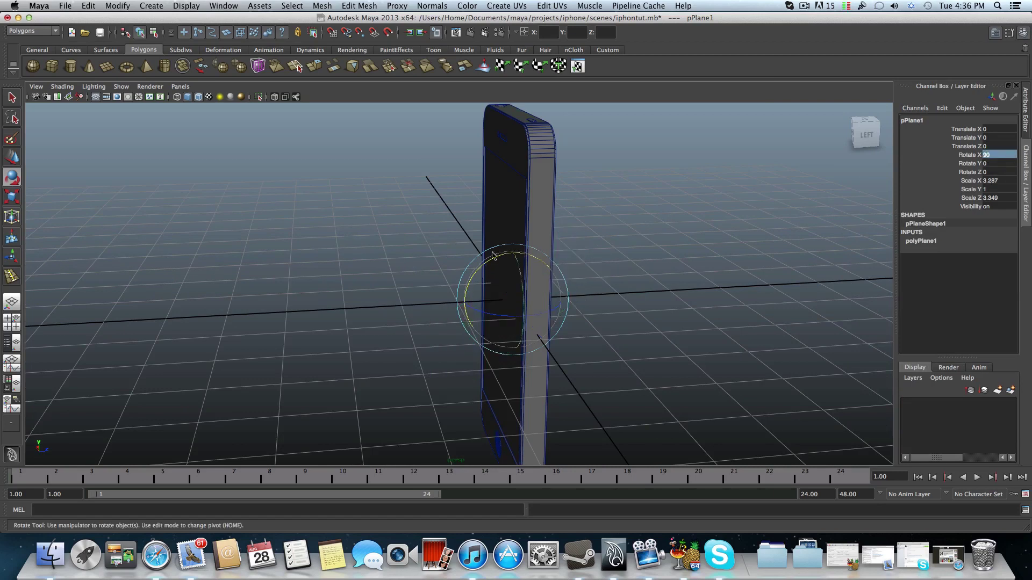
- Move the plane out to the phone's screen face, at about -0.2 in Translate Z
click(12, 158)
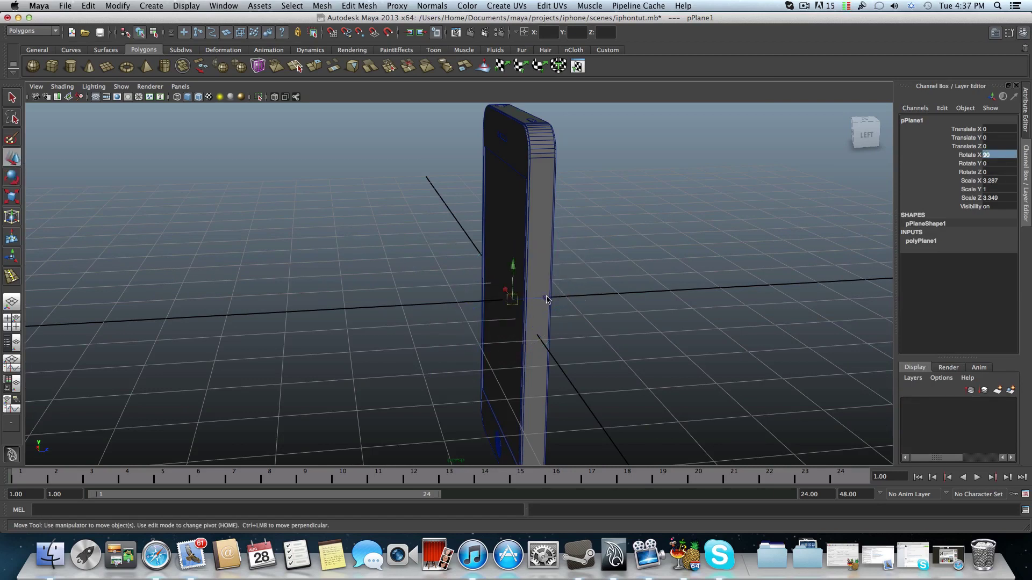
drag(545, 298, 536, 300)
alt+drag(511, 326, 594, 310)
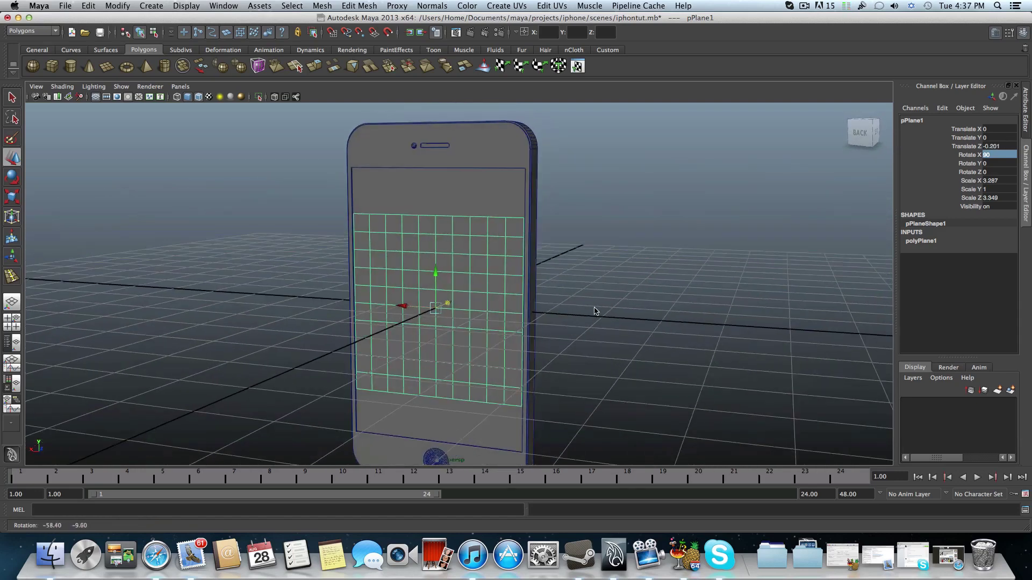
- Stretch the plane vertically to about 5.04 in Scale Z so it fills the phone's screen outline
click(15, 197)
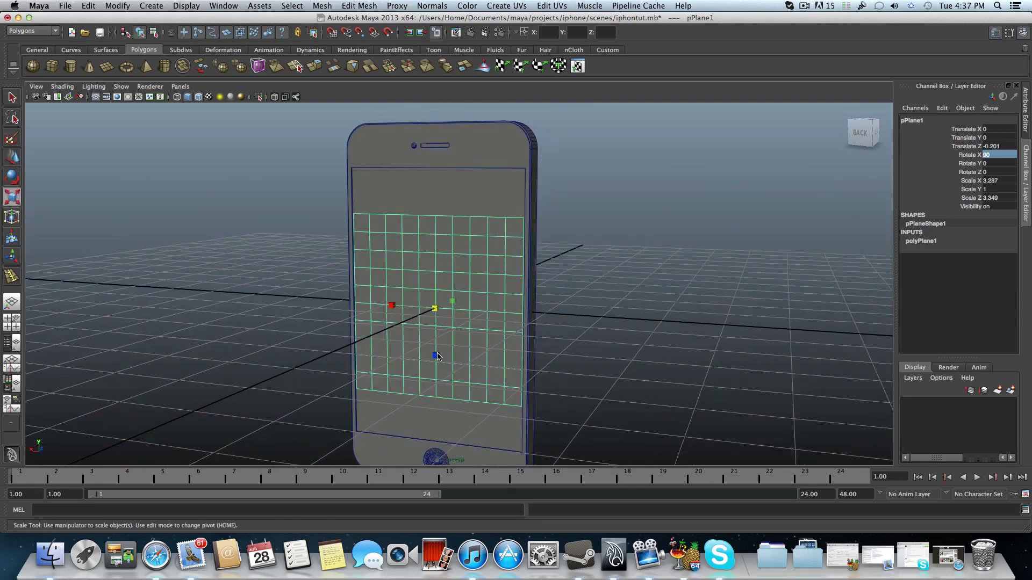
mouse_move(436, 356)
mouse_down()
mouse_move(441, 381)
mouse_move(339, 362)
mouse_move(444, 362)
mouse_up()
alt+middle_drag(444, 361, 398, 325)
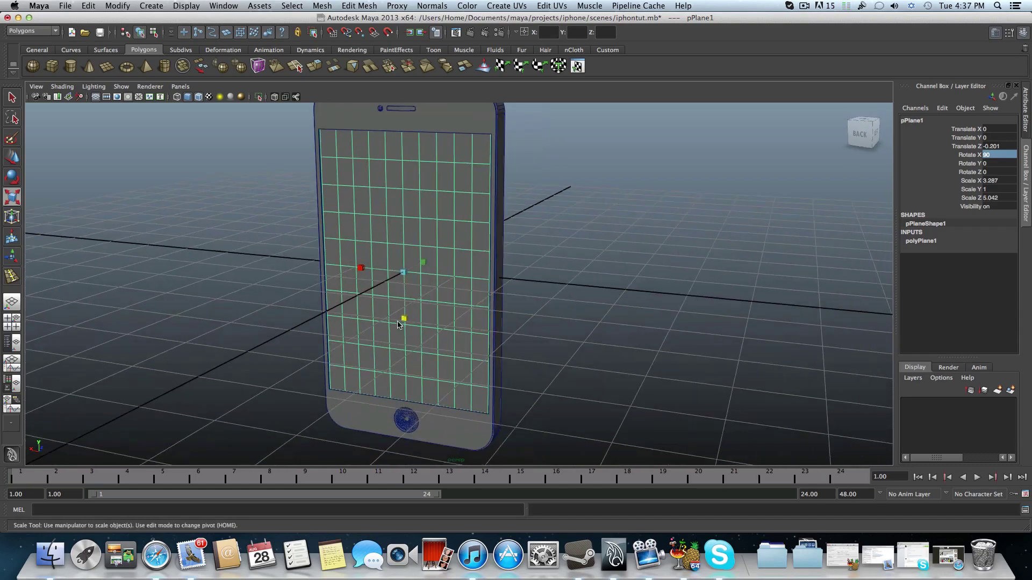
scroll(401, 322, up, 4)
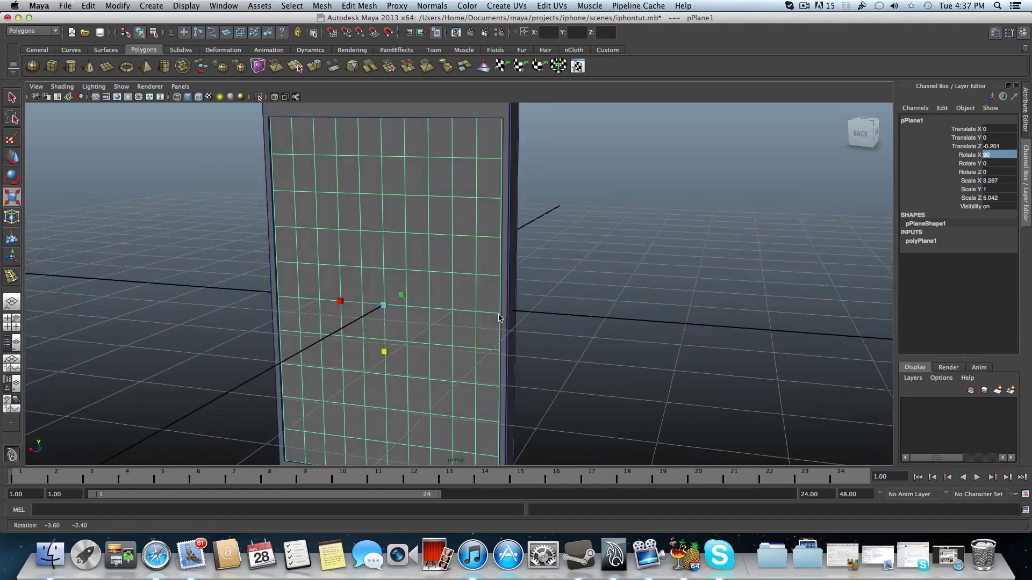
alt+middle_drag(411, 325, 438, 293)
- Assign a new Lambert material to the plane and connect a File texture to its Color
right_drag(433, 240, 503, 408)
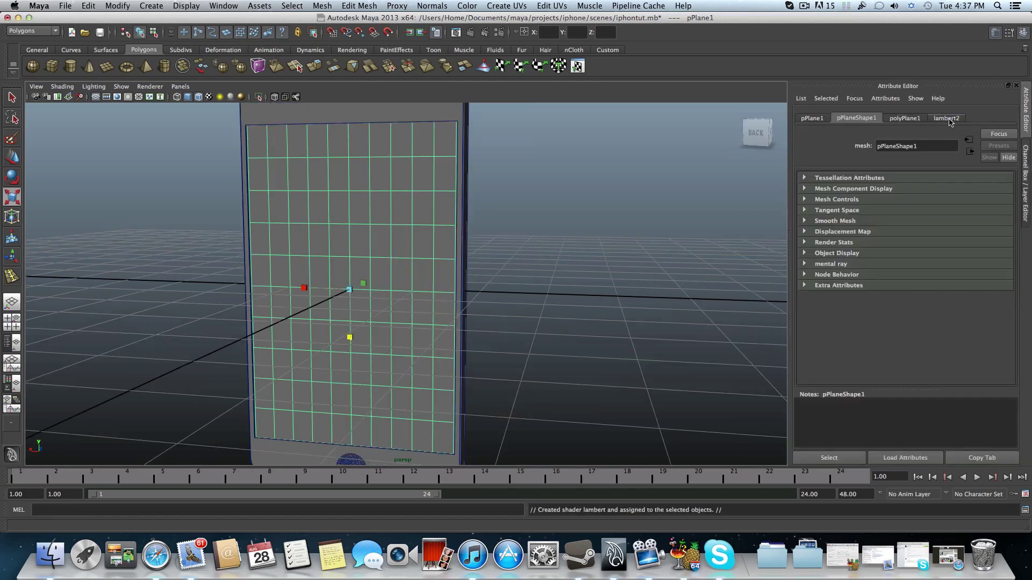
click(947, 118)
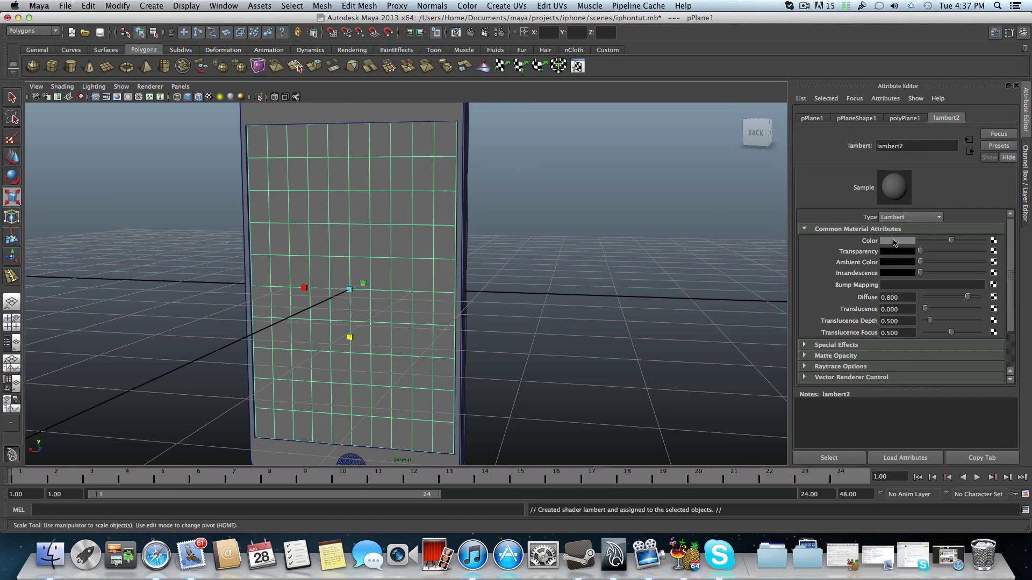
click(993, 241)
click(470, 223)
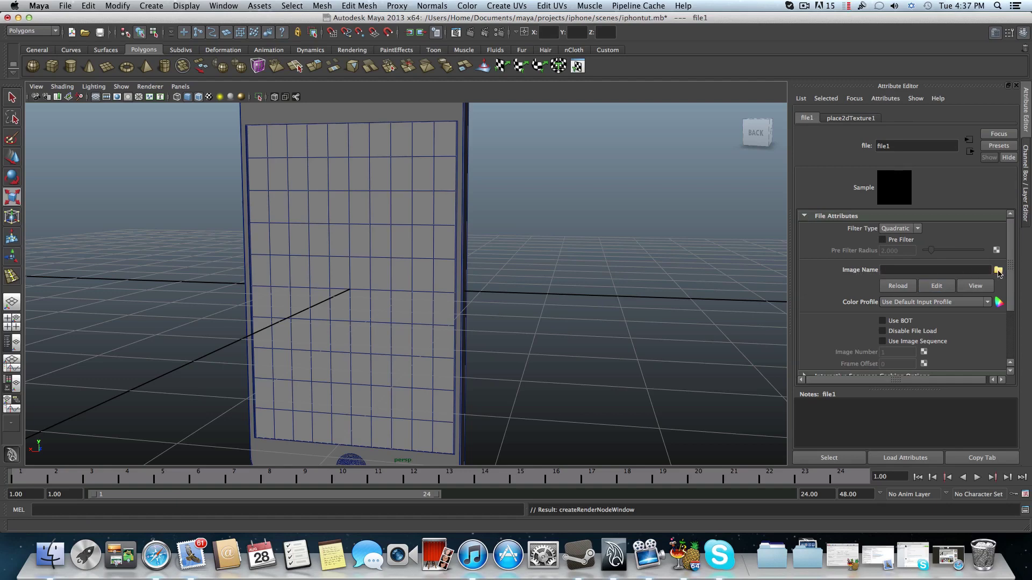
- Load free_001.hdr from the free-001 folder in Downloads as the file texture's image
click(998, 271)
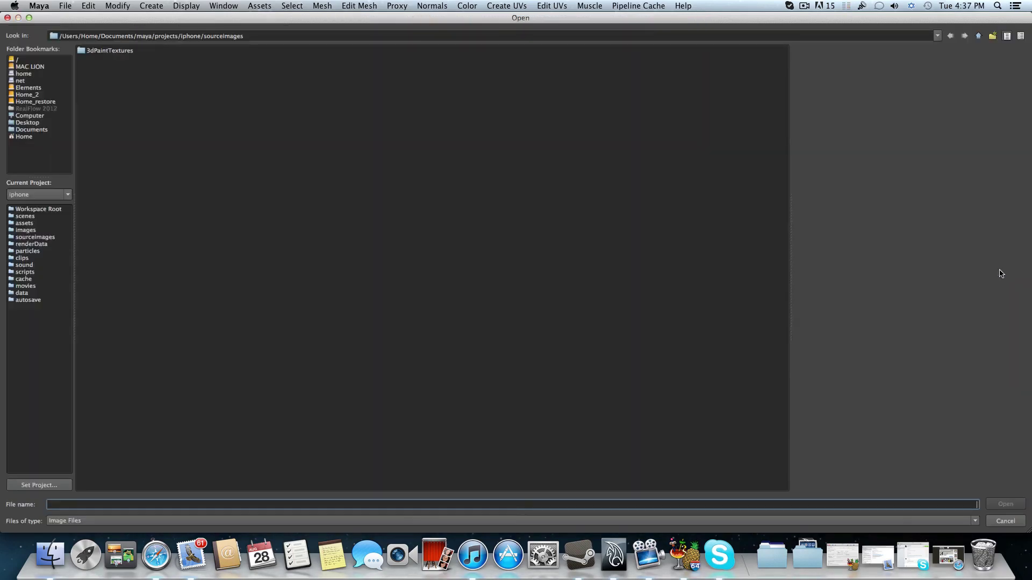
click(30, 126)
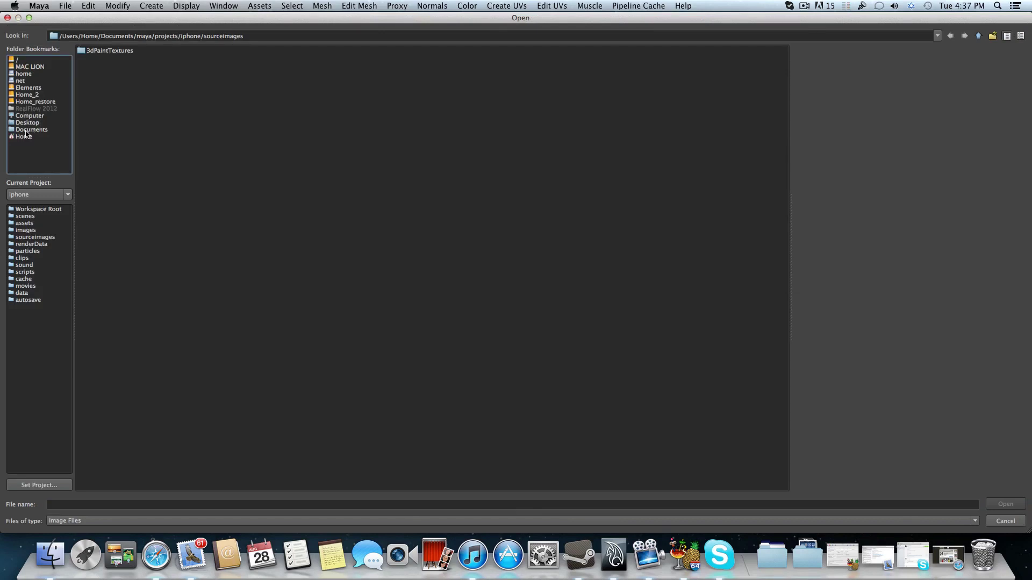
click(25, 137)
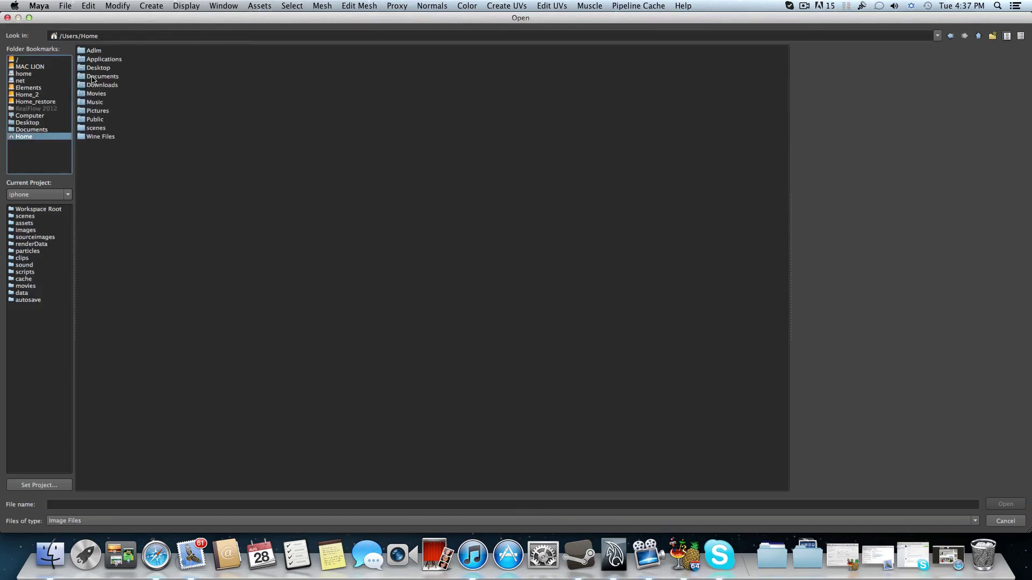
click(98, 85)
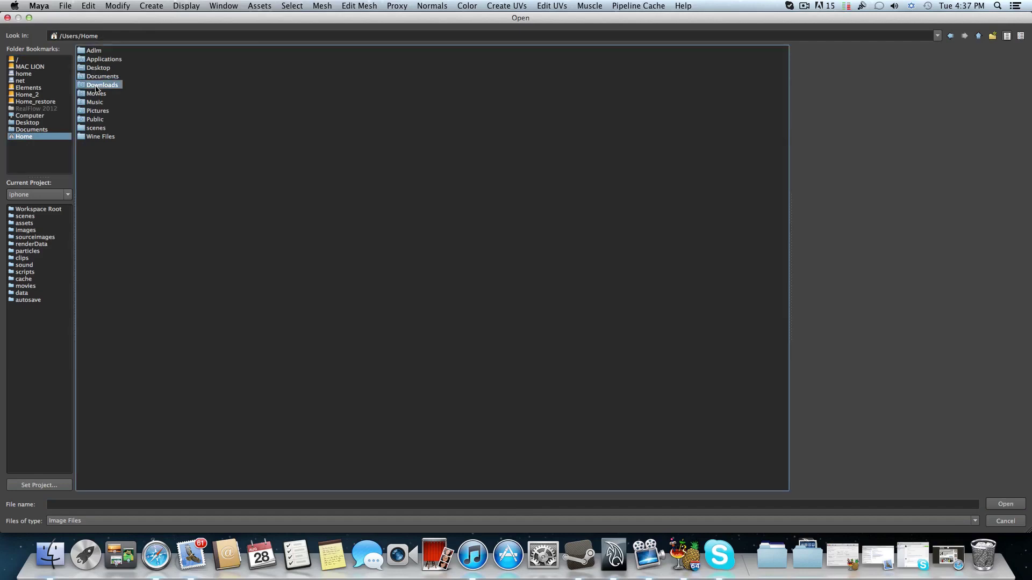
double_click(97, 87)
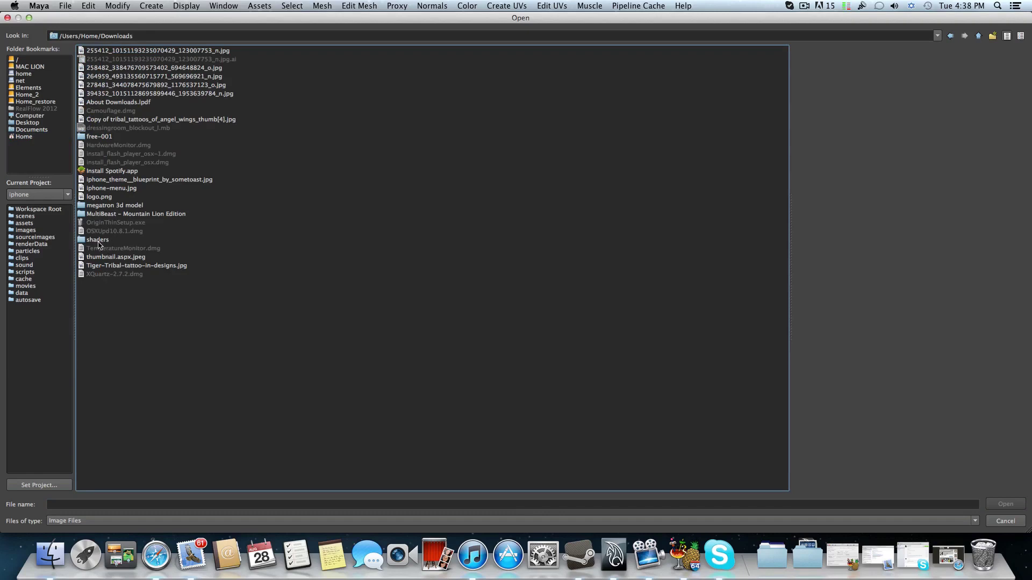
double_click(99, 138)
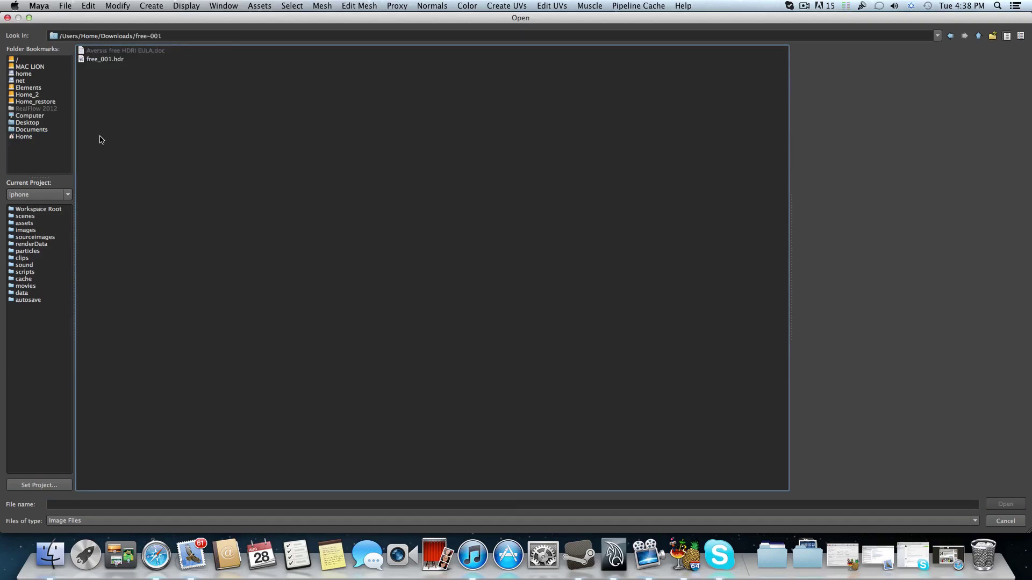
click(105, 59)
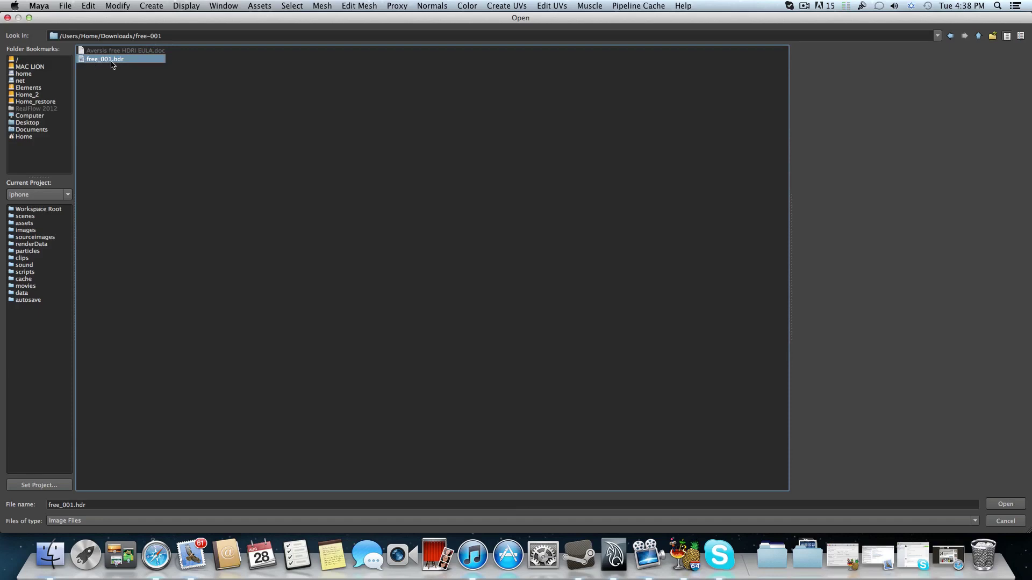
click(1005, 504)
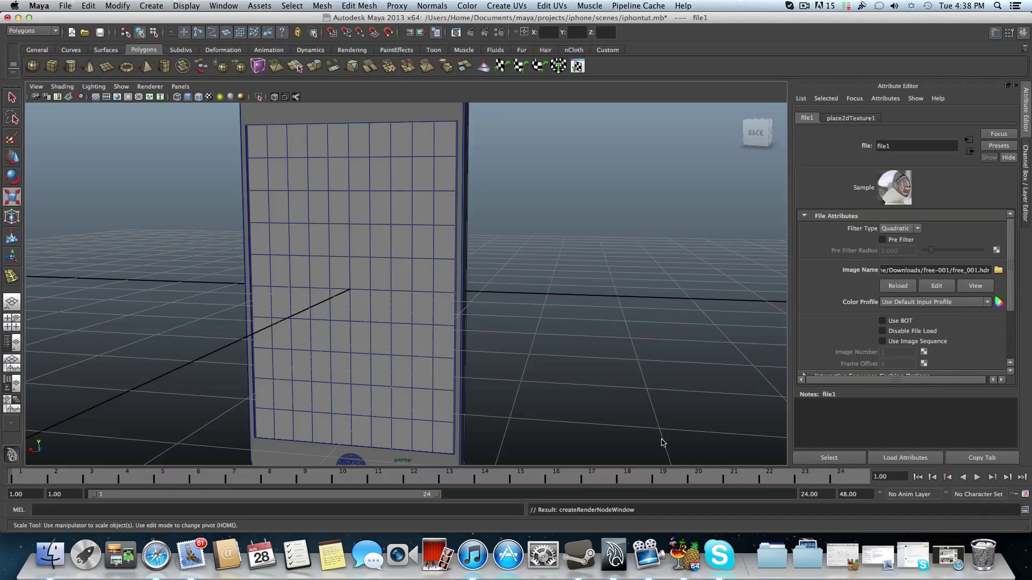
- Replace the file texture's image with iphone_theme__blueprint_by_sometoast.jpg from Downloads, previewing the candidate images first
click(998, 271)
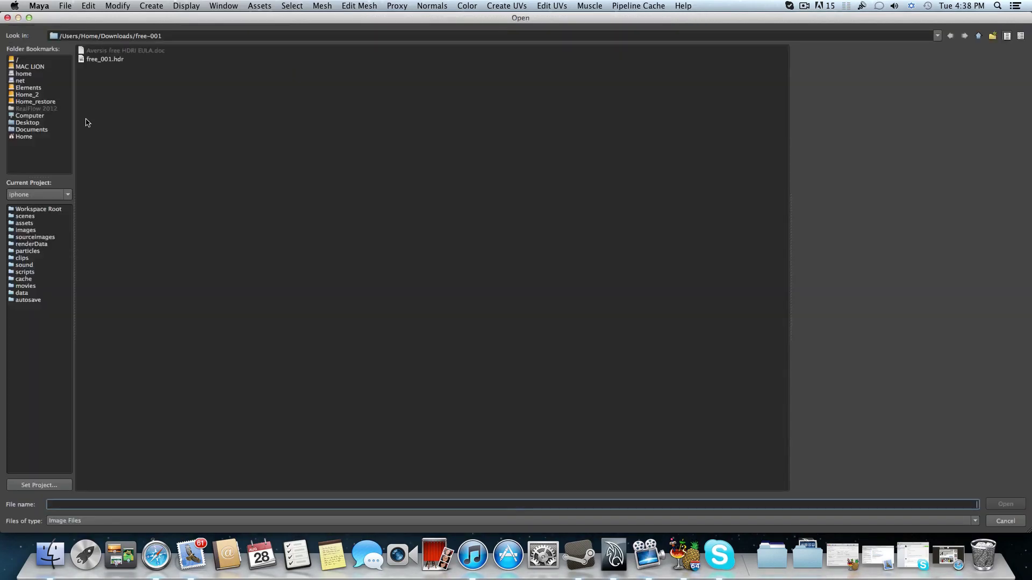
click(24, 138)
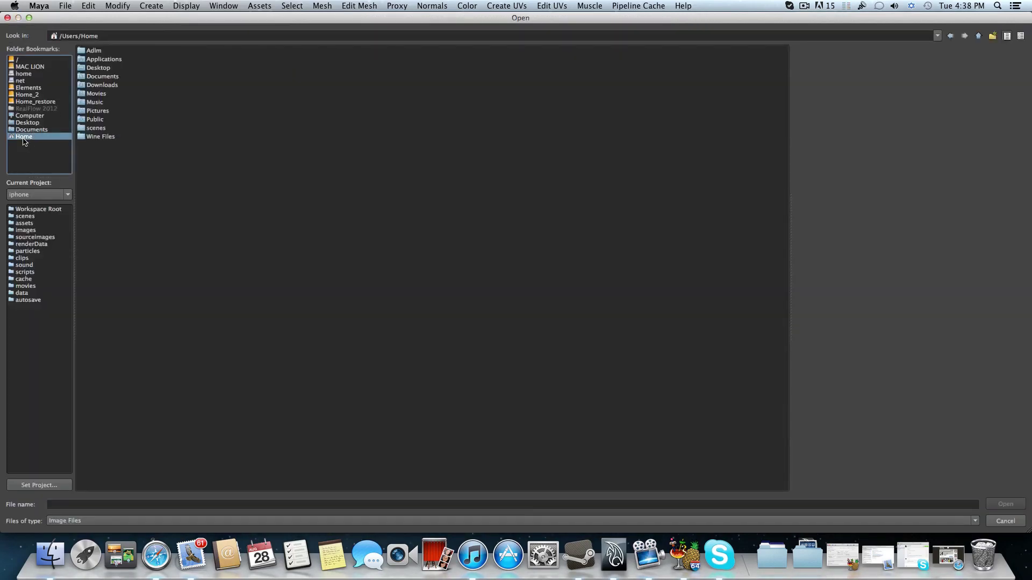
click(96, 86)
double_click(96, 87)
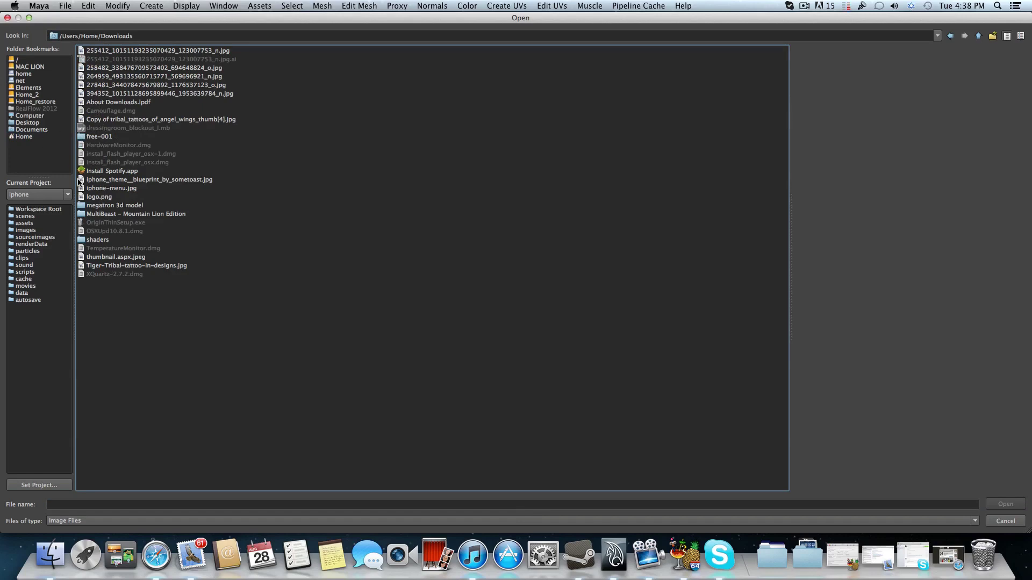
click(103, 266)
click(105, 257)
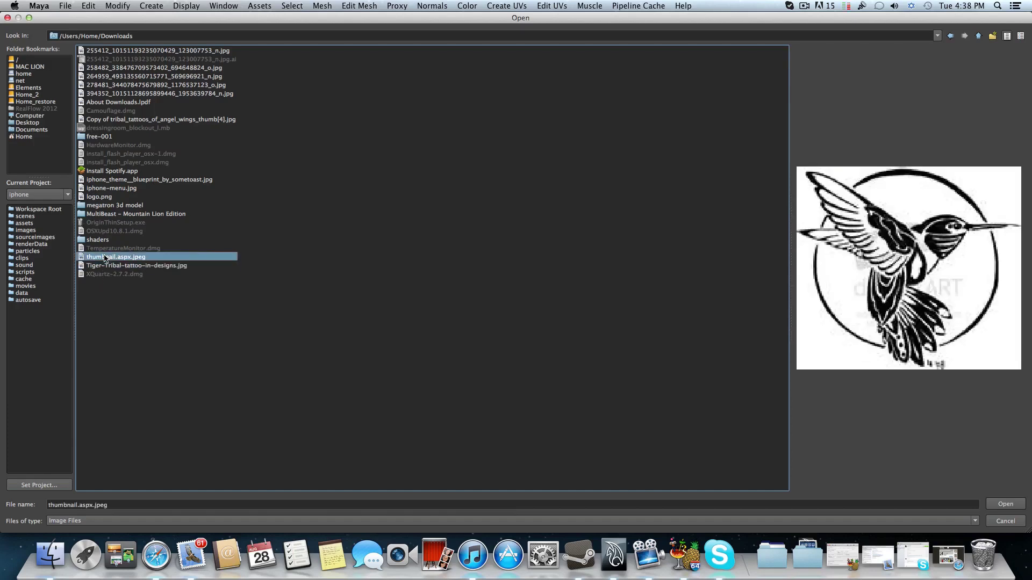
click(107, 214)
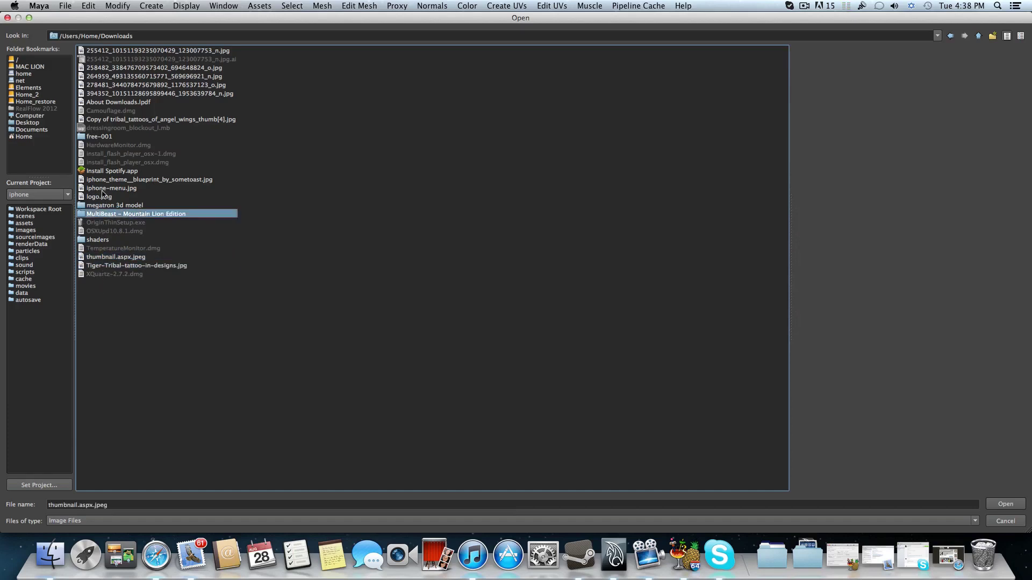
click(106, 188)
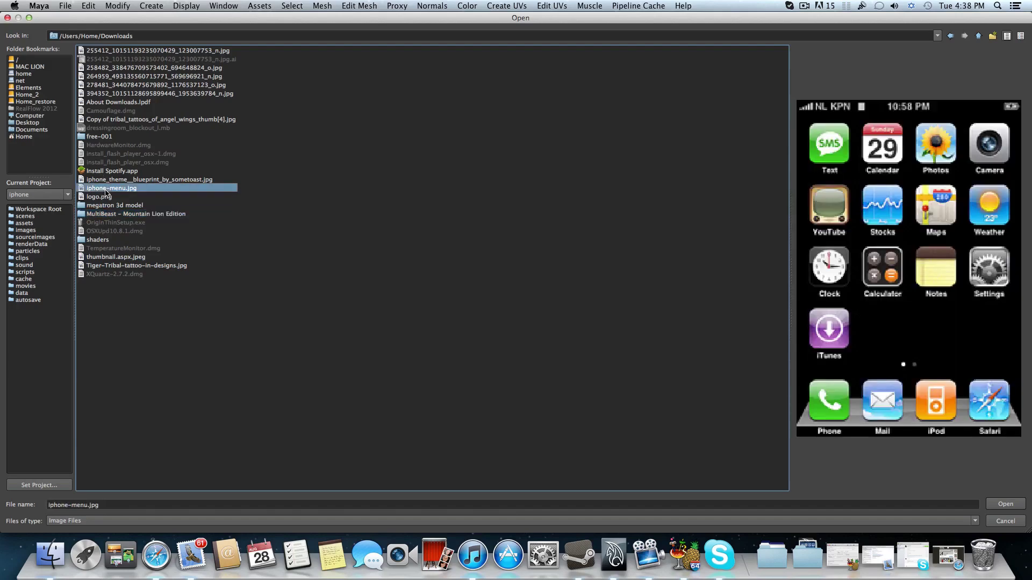
click(105, 197)
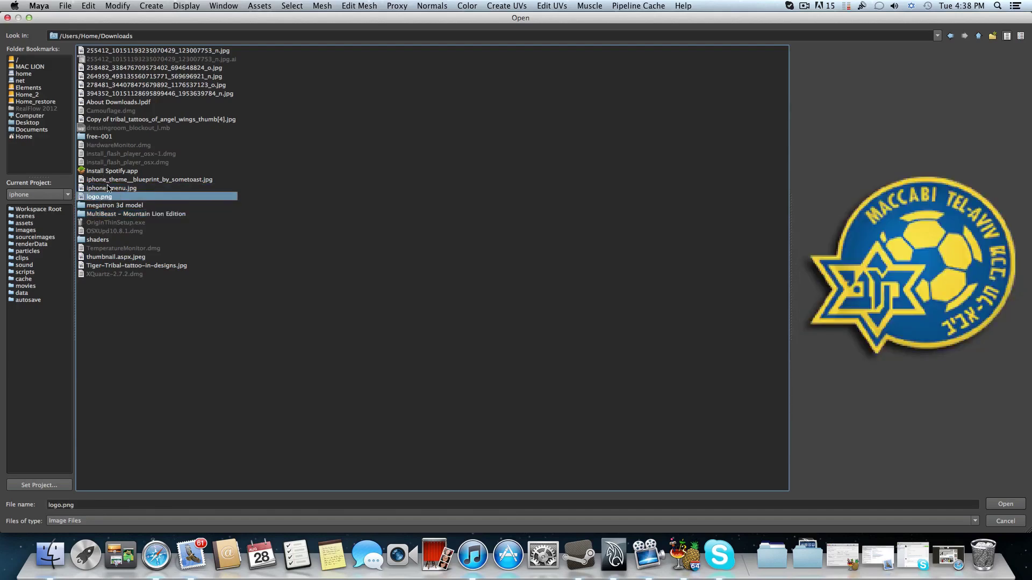
click(108, 188)
click(103, 181)
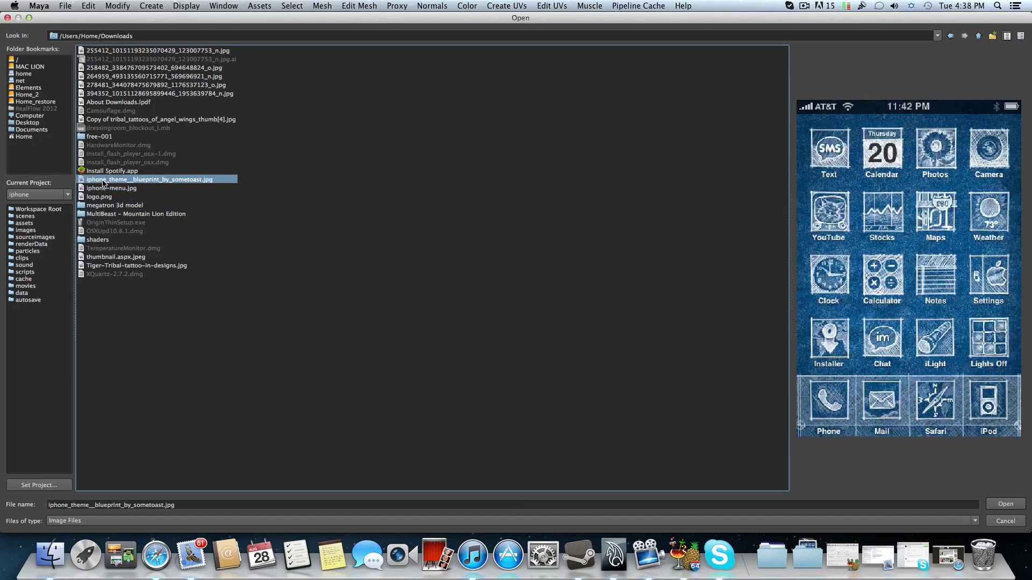
click(998, 504)
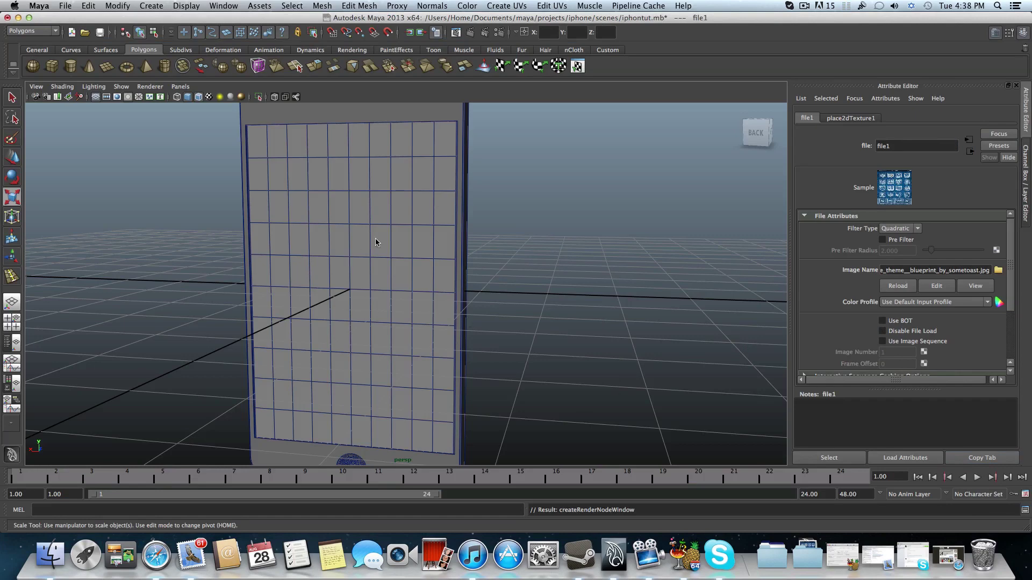
- Turn on textured display in the viewport and inspect the menu image on the phone's screen
key(6)
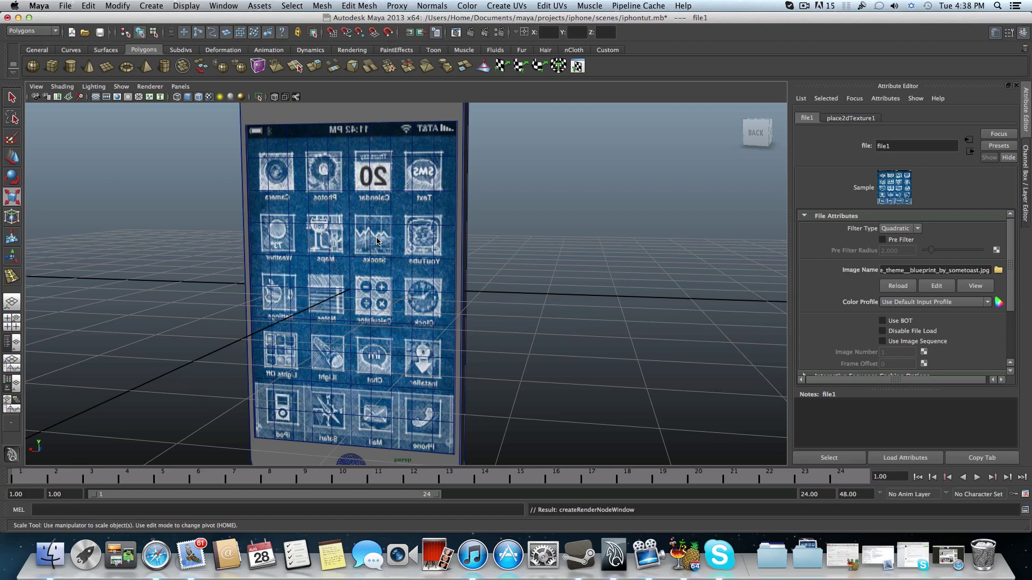
alt+drag(376, 240, 360, 286)
scroll(475, 275, up, 4)
scroll(475, 276, down, 5)
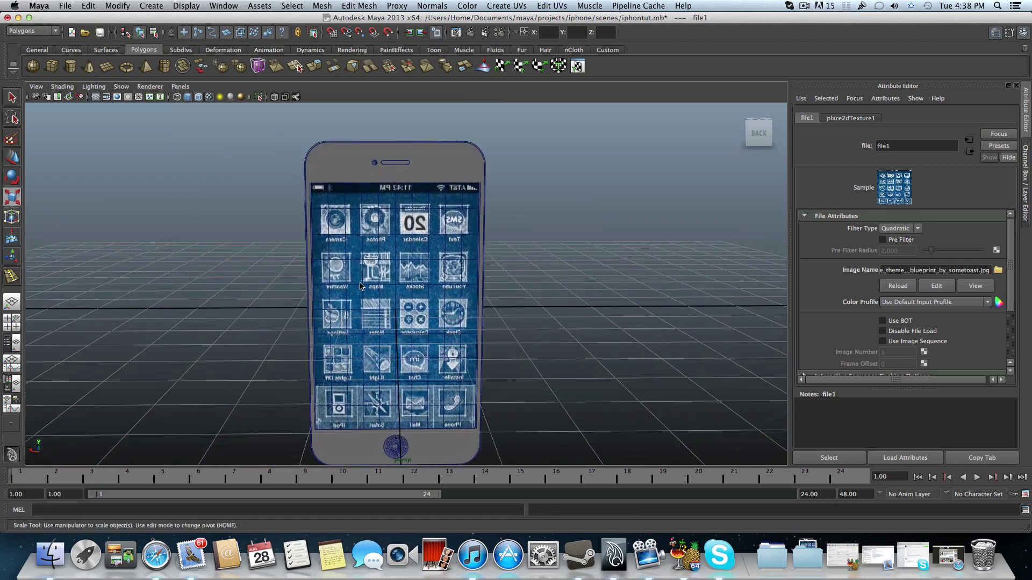
scroll(447, 291, up, 4)
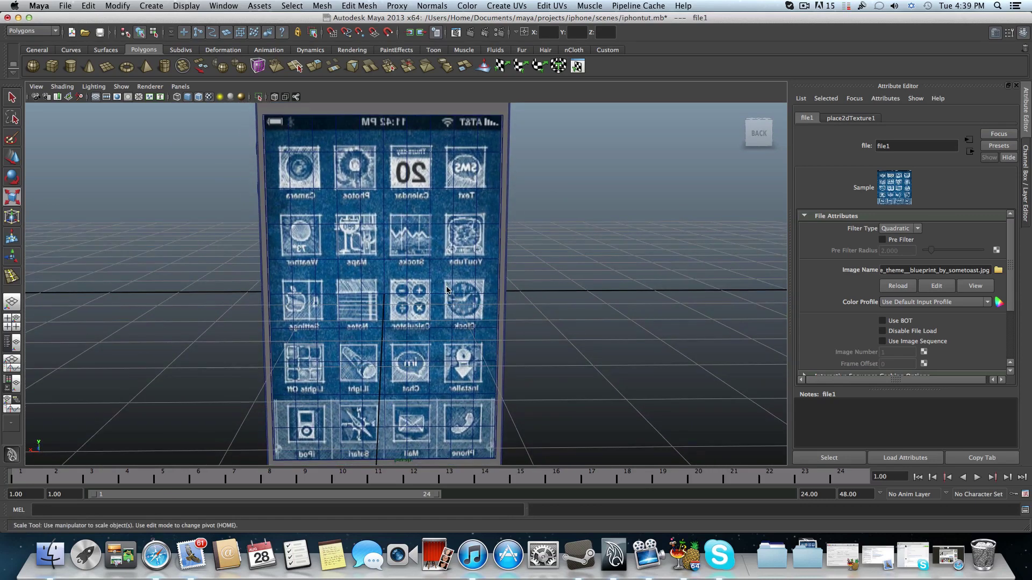
scroll(447, 290, down, 2)
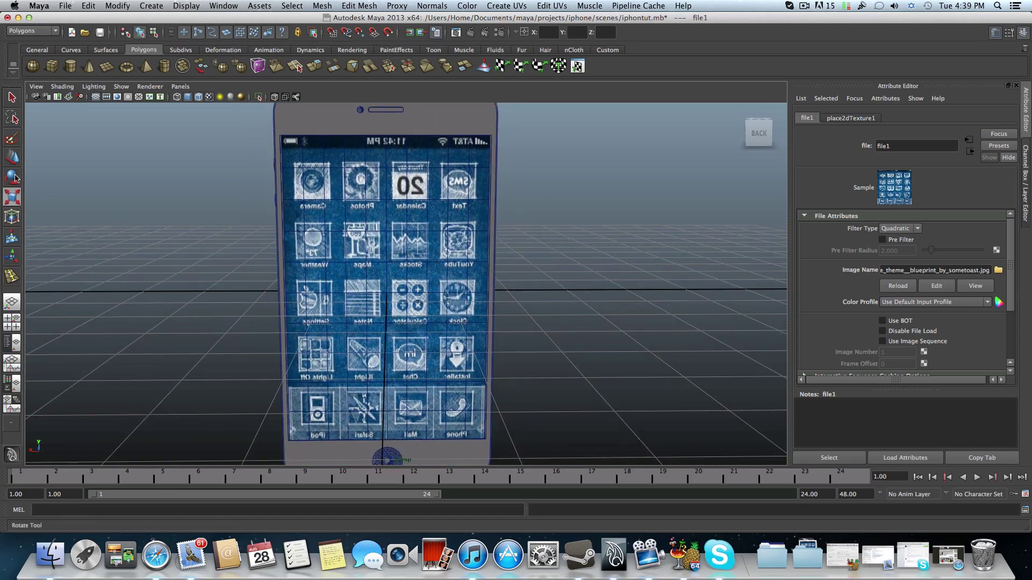
- Flip the screen plane around so its mirrored menu image reads correctly by setting Rotate Y to -180
click(12, 177)
click(435, 298)
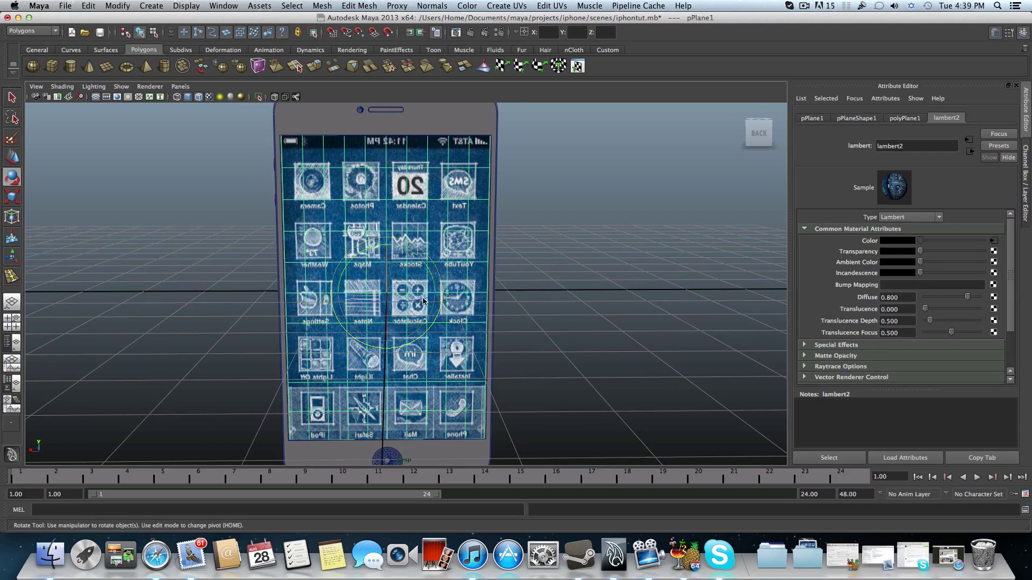
drag(421, 301, 390, 304)
click(1023, 34)
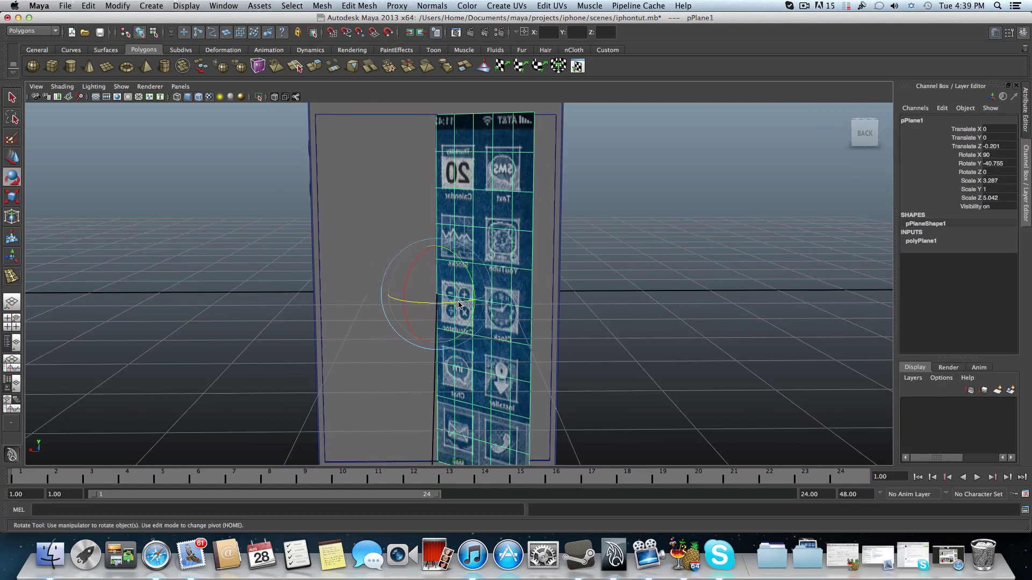
drag(461, 305, 418, 304)
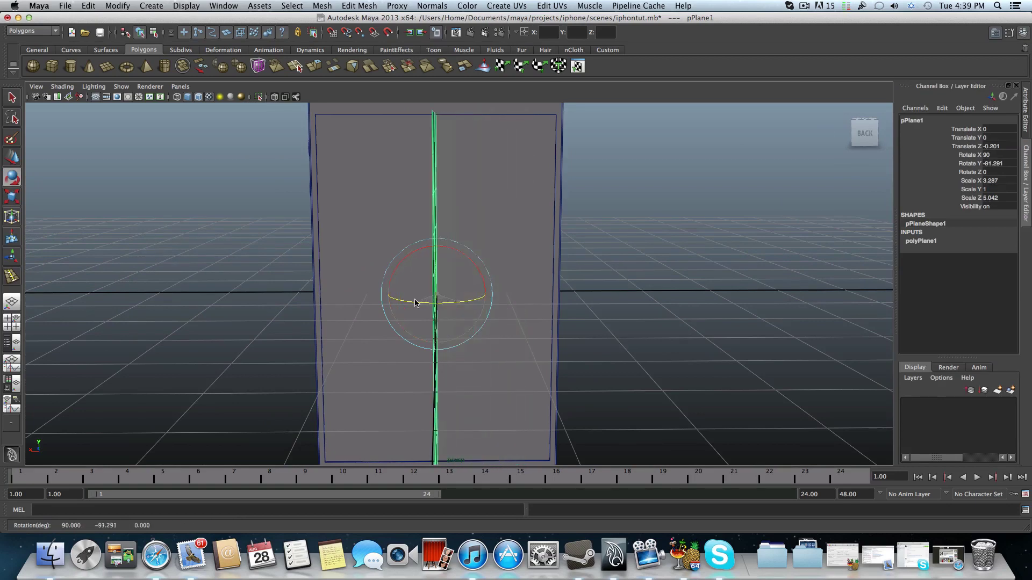
double_click(992, 163)
text(-)
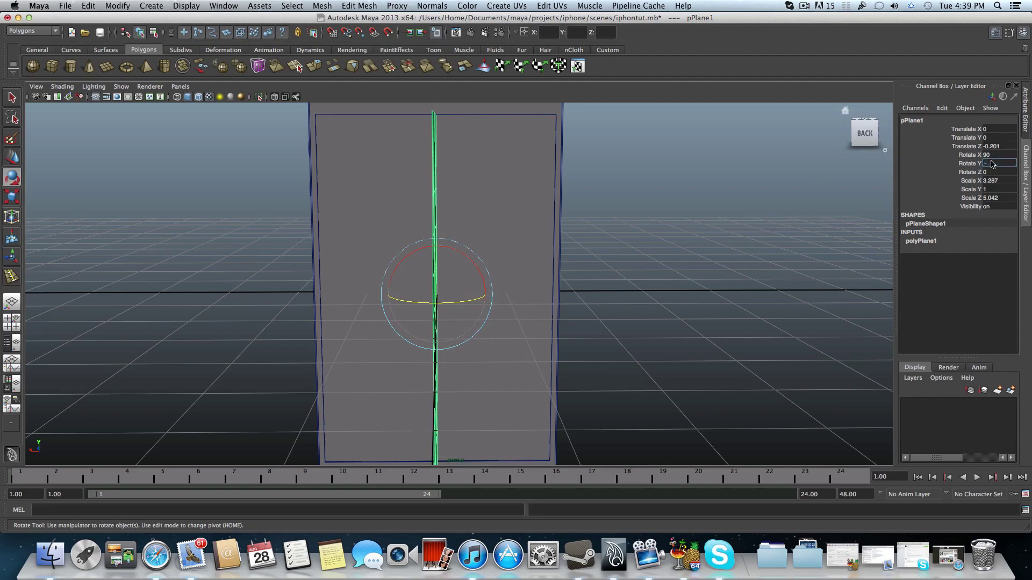
text(180)
key(Return)
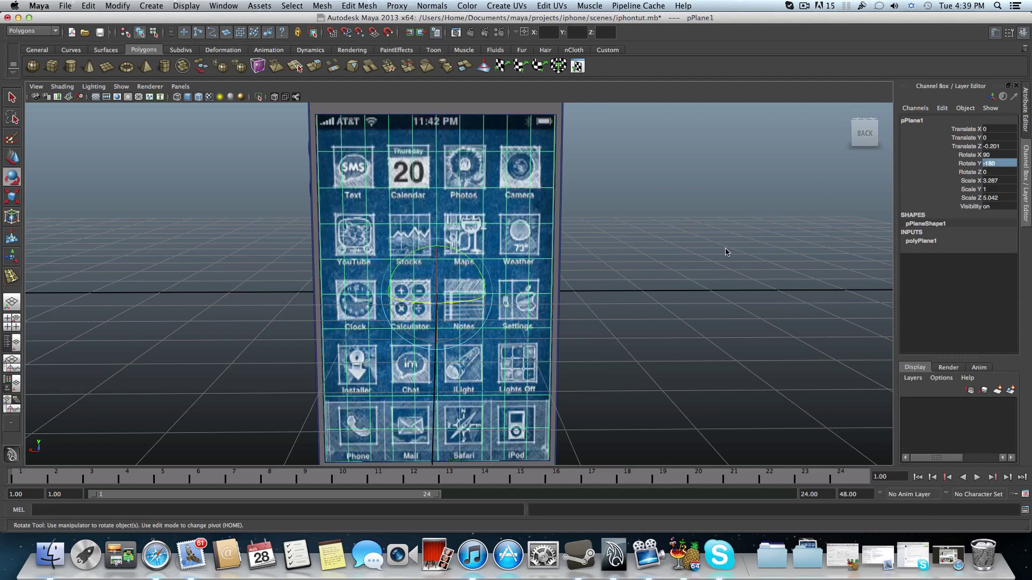
scroll(627, 273, down, 2)
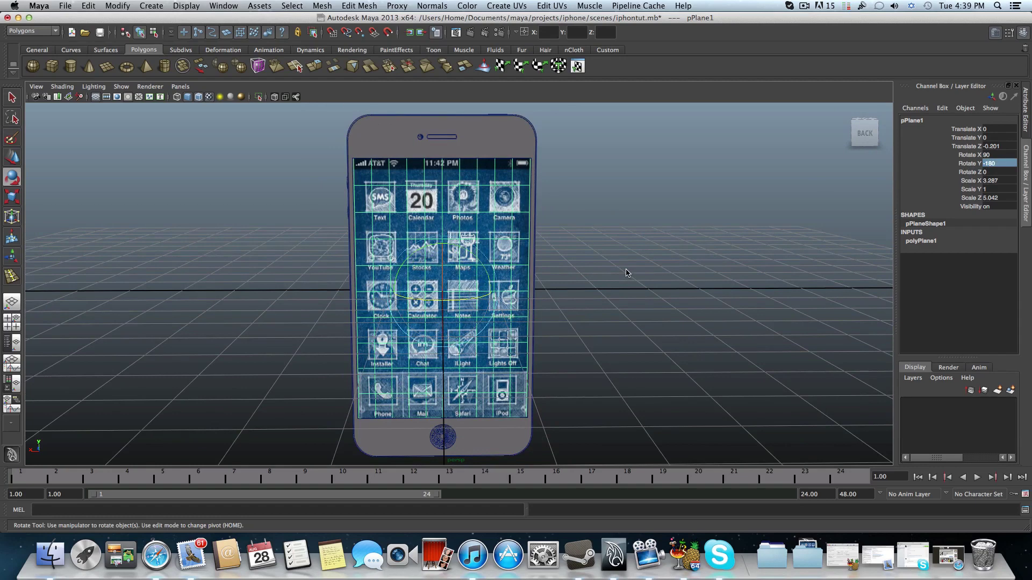
- Deselect the screen plane and inspect the textured phone from a slight angle
click(626, 273)
scroll(626, 273, down, 2)
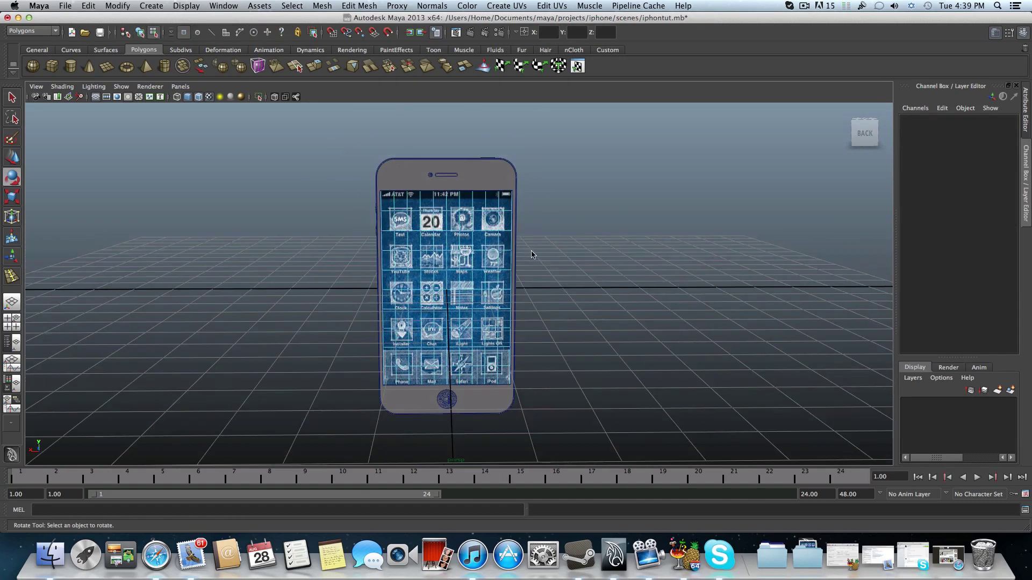
alt+drag(532, 255, 524, 258)
click(487, 207)
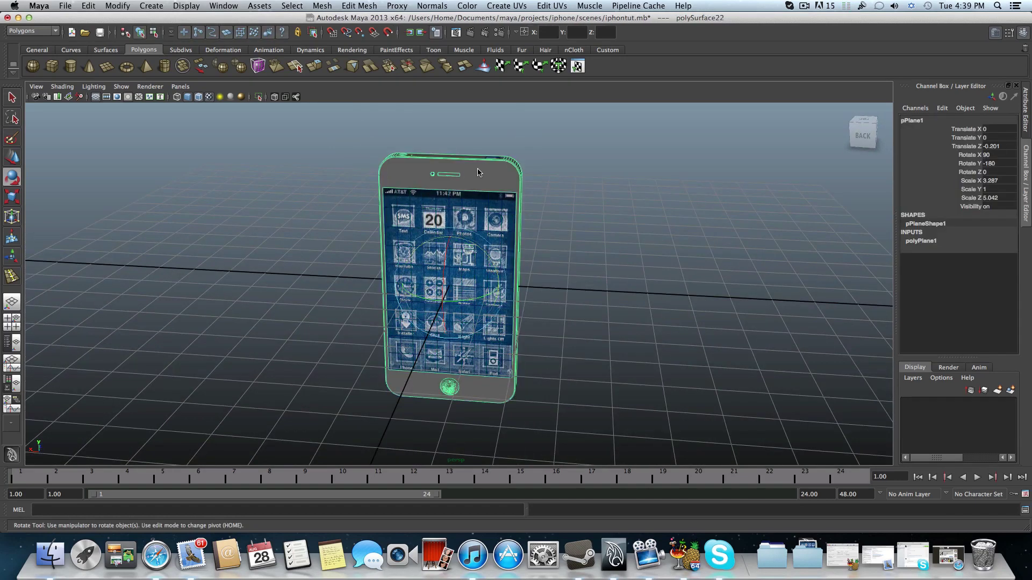
click(524, 243)
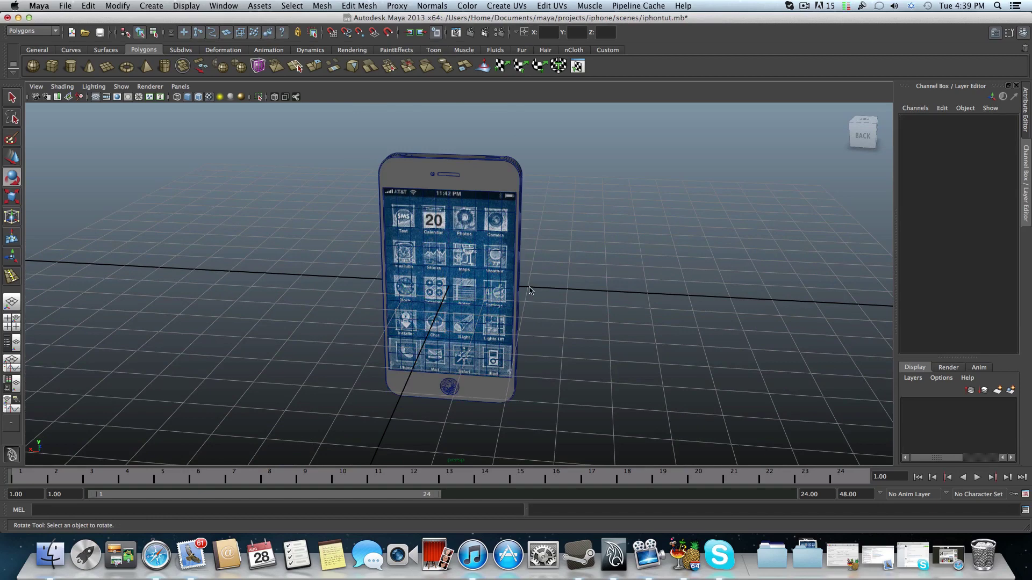
alt+drag(558, 260, 529, 257)
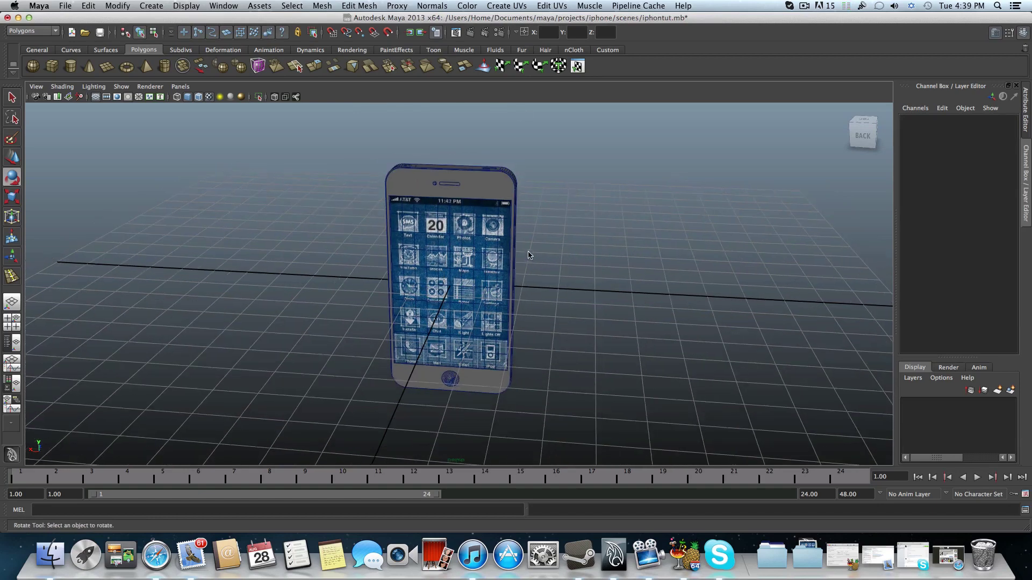
- Set the render settings to use mental ray with the HD 720 image size preset
click(499, 33)
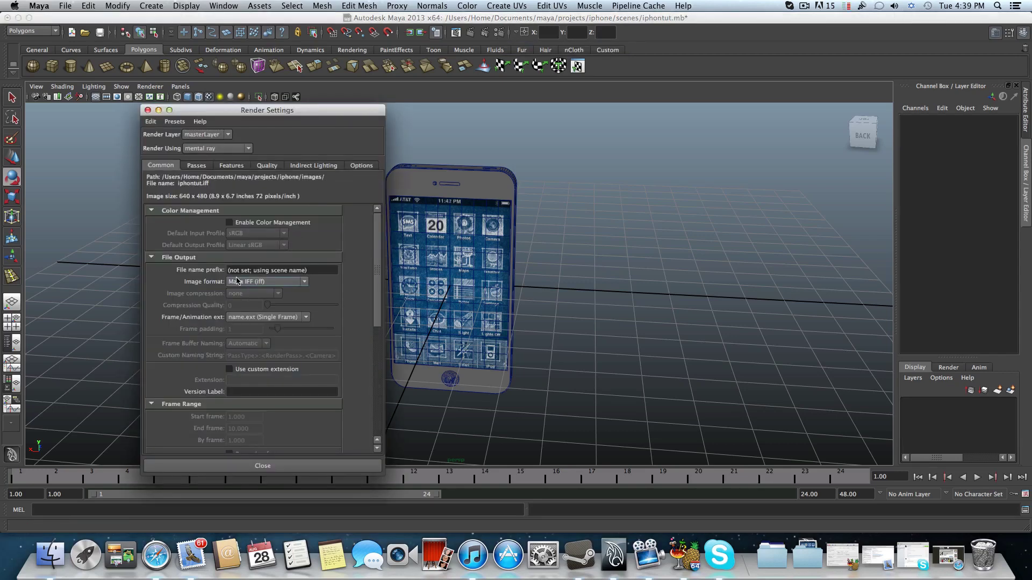
scroll(237, 280, down, 5)
scroll(237, 280, up, 5)
click(202, 150)
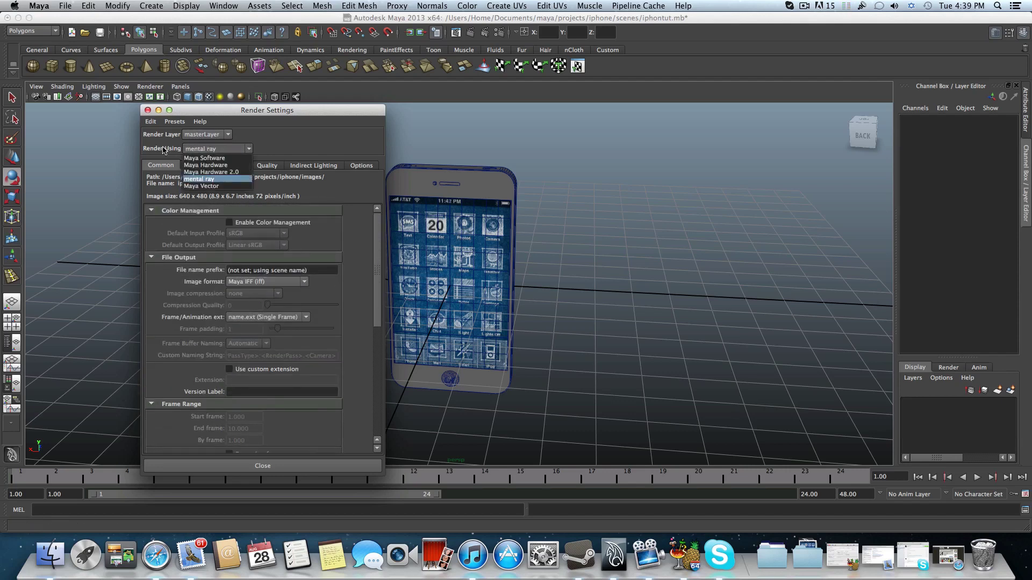
click(199, 180)
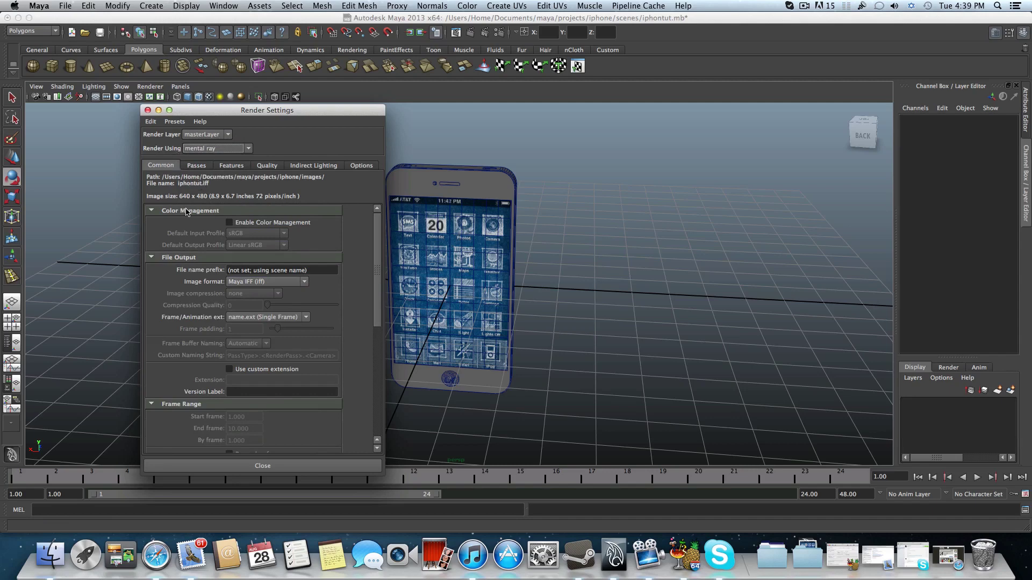
scroll(272, 331, down, 7)
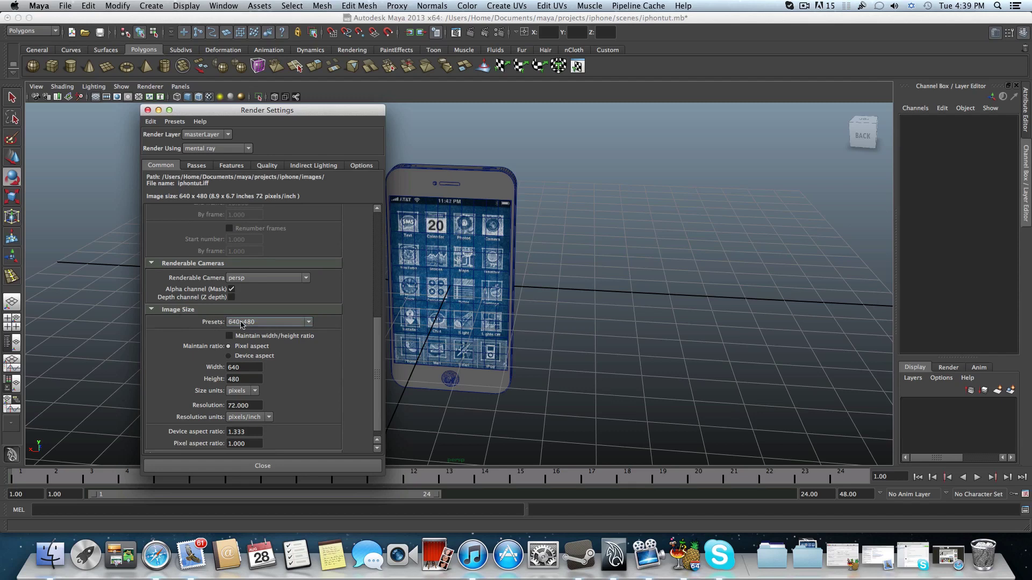
click(241, 323)
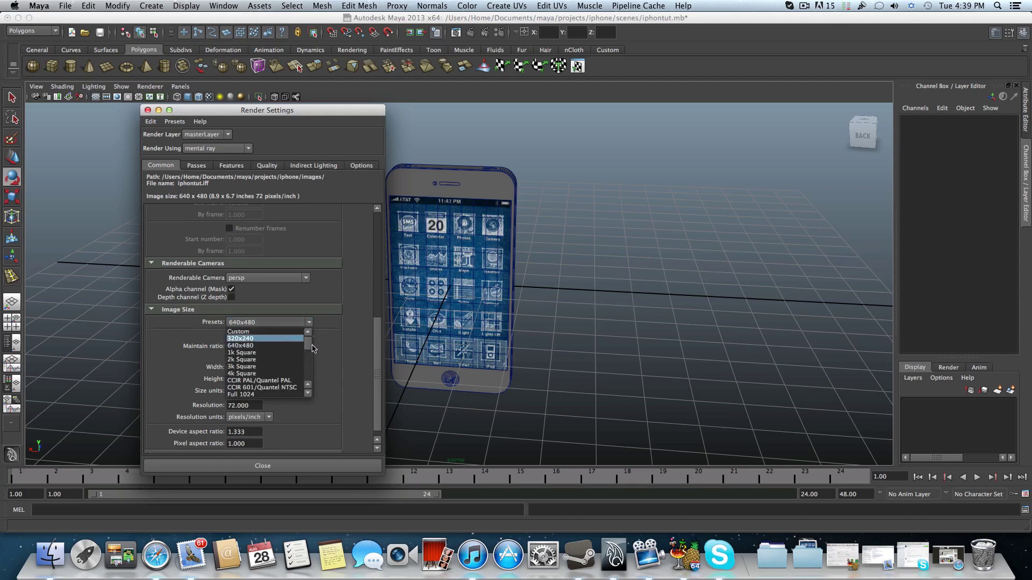
drag(309, 352, 309, 355)
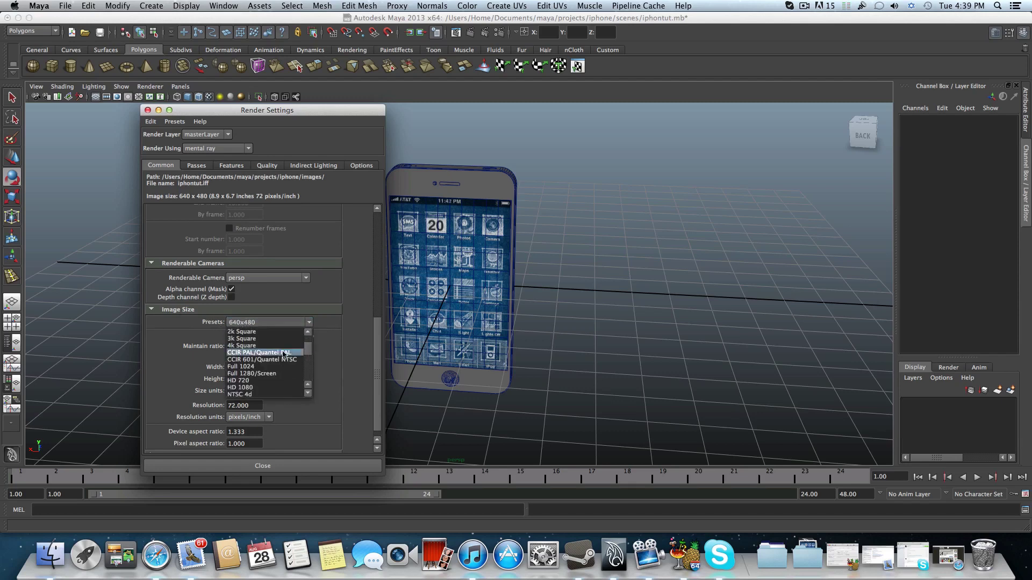
click(243, 381)
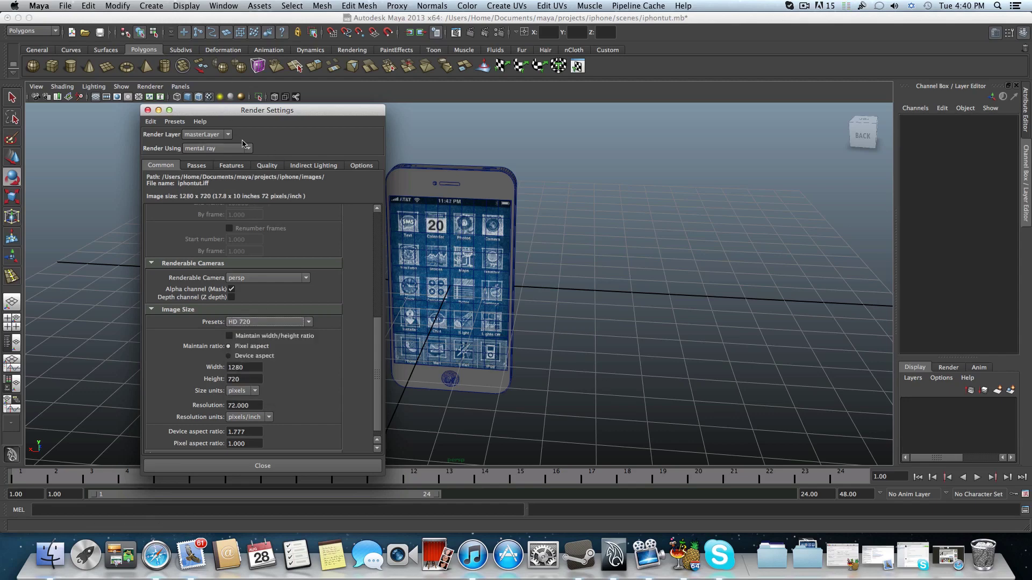
- Set the Max Sample Level of the render's anti-aliasing quality to 3
click(266, 166)
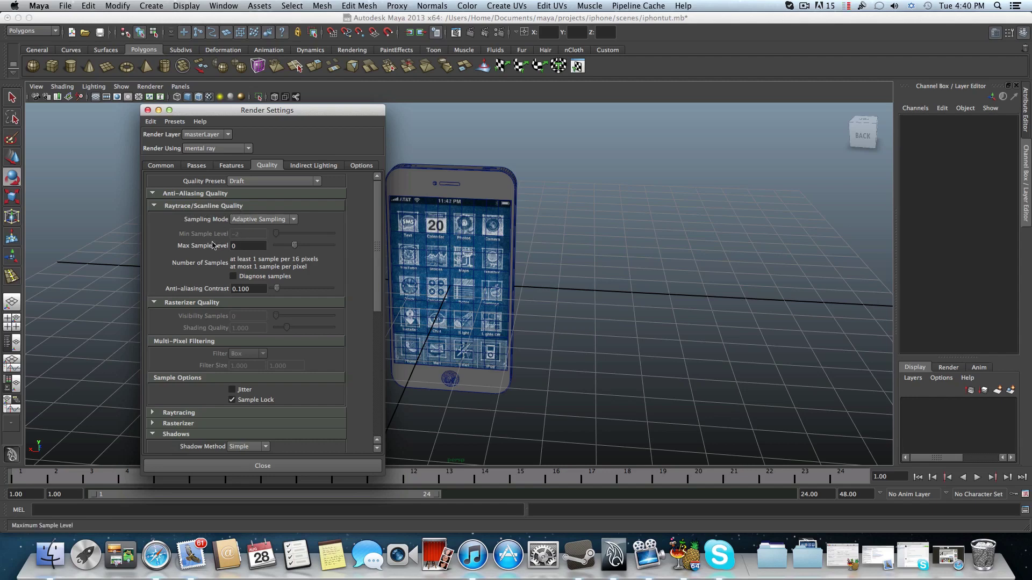
double_click(232, 246)
text(3)
drag(236, 245, 228, 245)
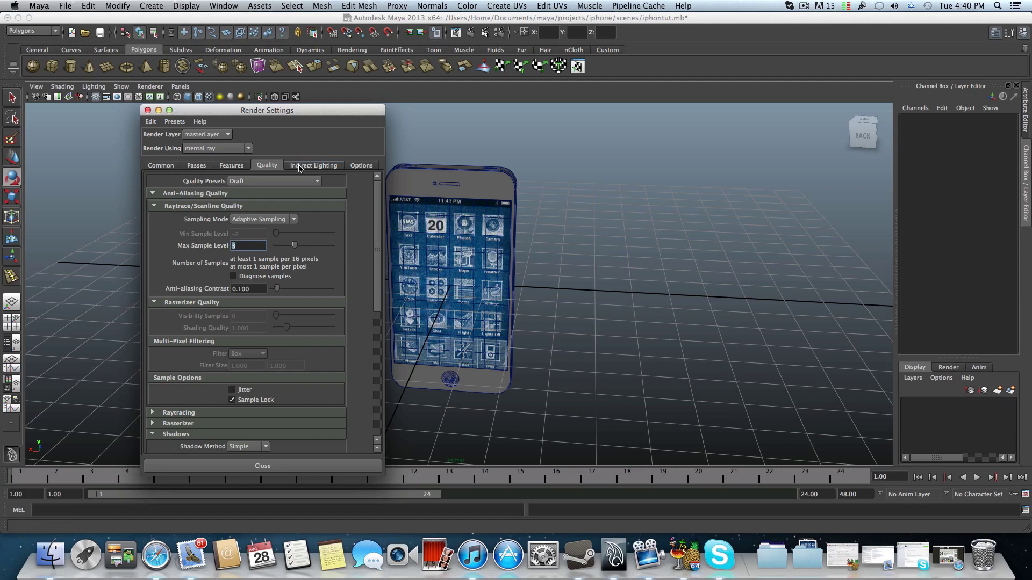
- Disable the default light in the common render options
click(160, 167)
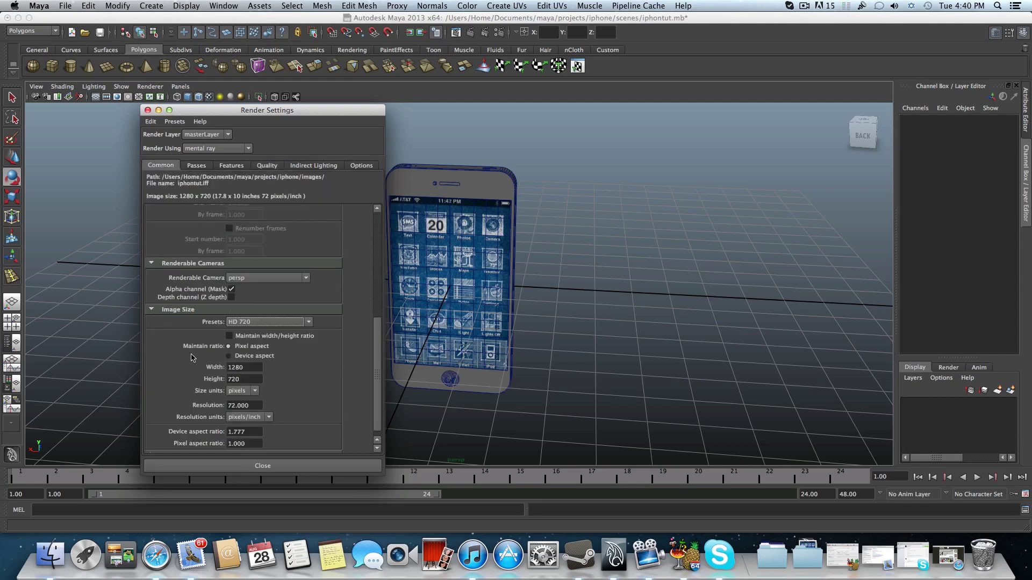
scroll(192, 357, down, 1)
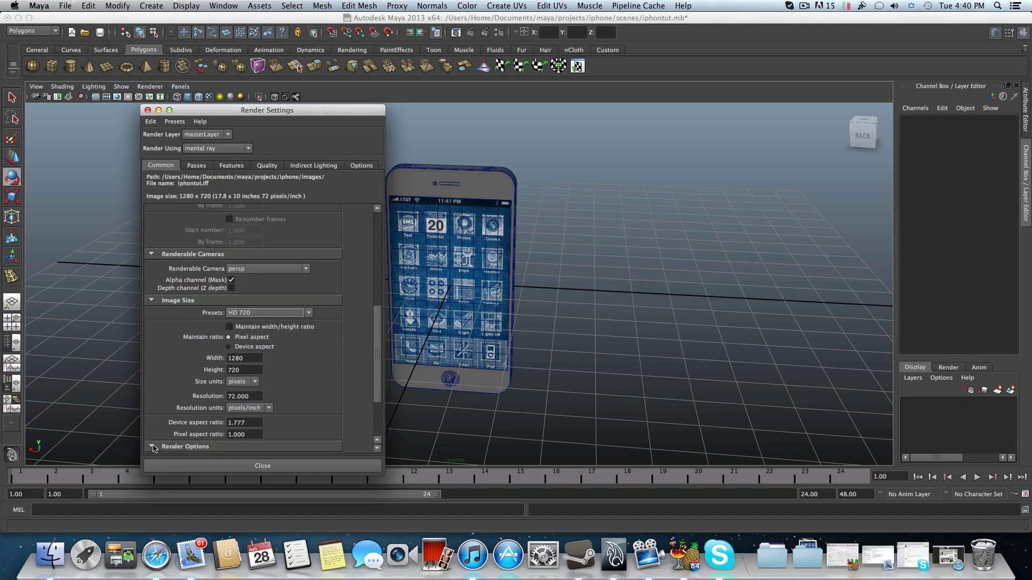
click(167, 447)
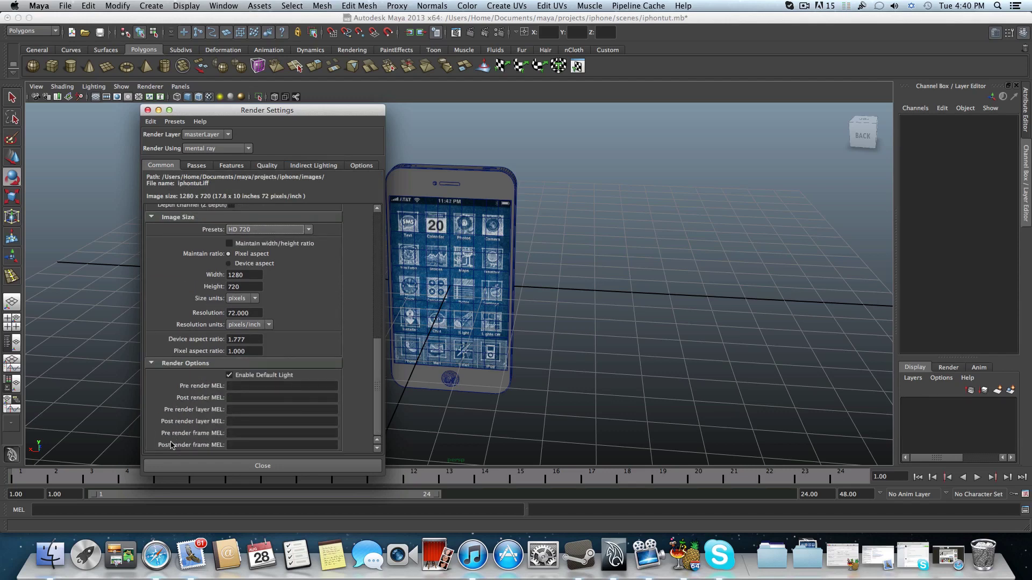
click(229, 375)
- Turn on Final Gathering by creating a Physical Sun and Sky environment and deleting it again
click(317, 166)
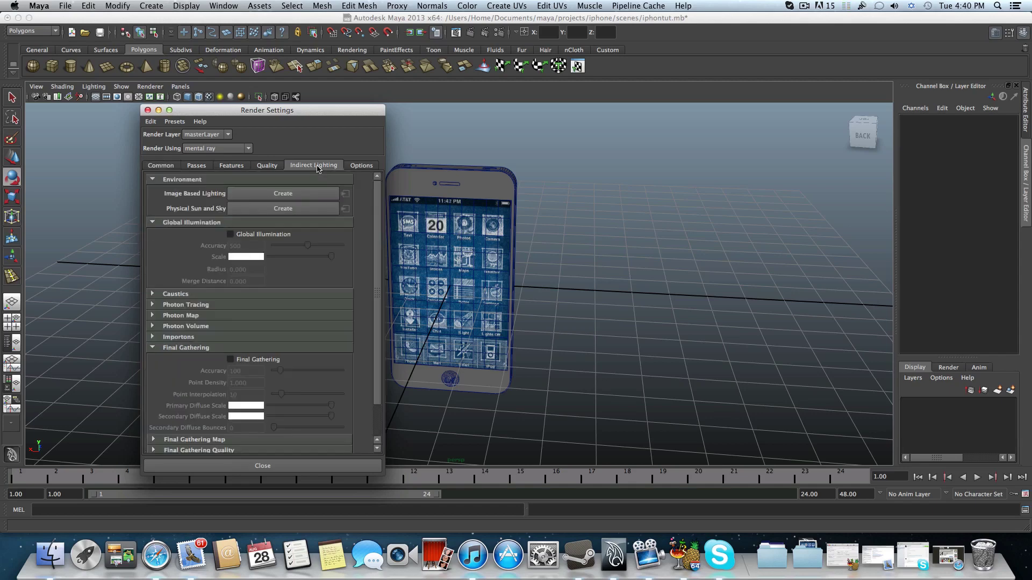
click(277, 210)
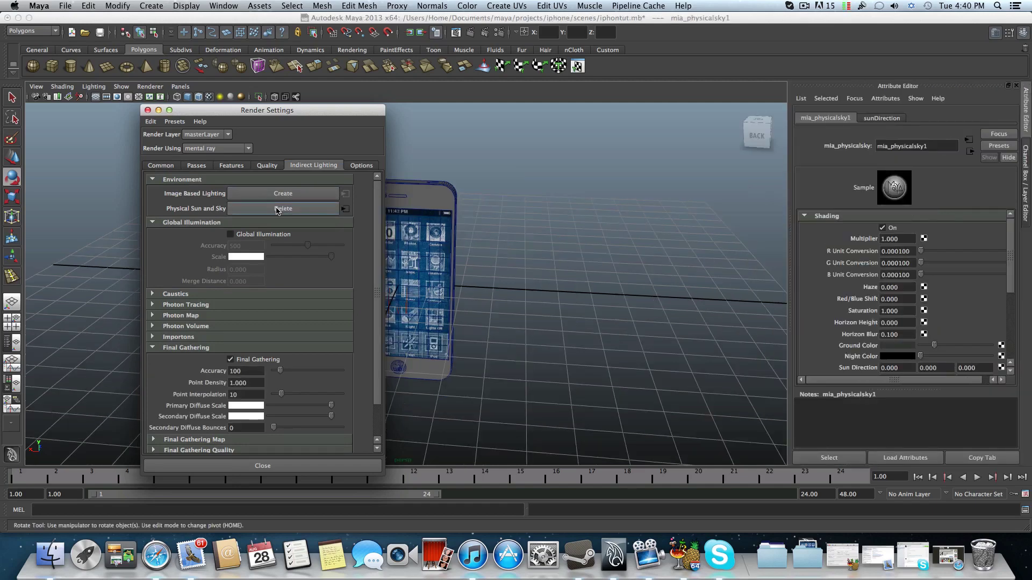
click(277, 210)
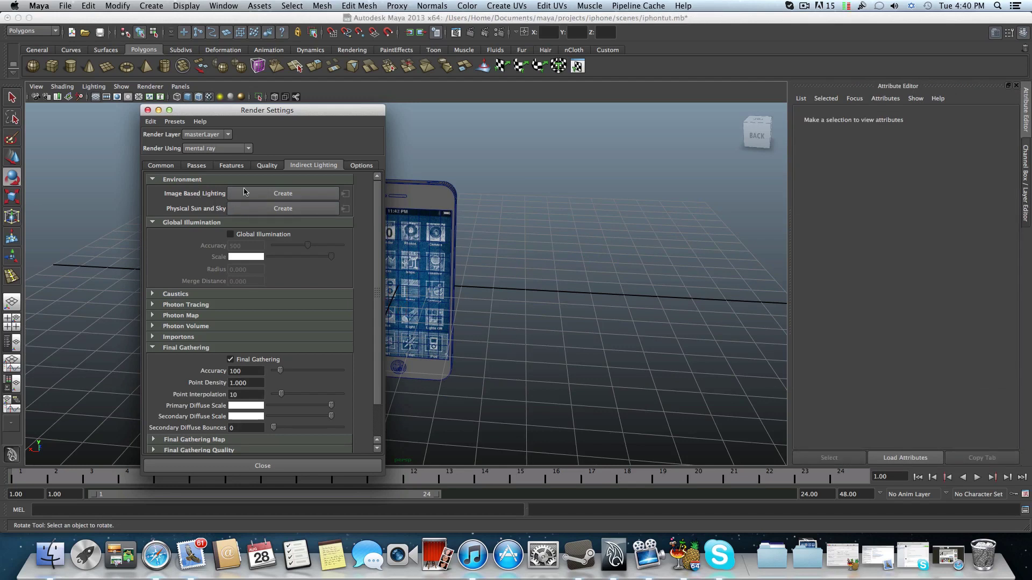
- Create an Image Based Lighting environment and load free_001.hdr from the free-001 folder in Downloads as its image
click(274, 194)
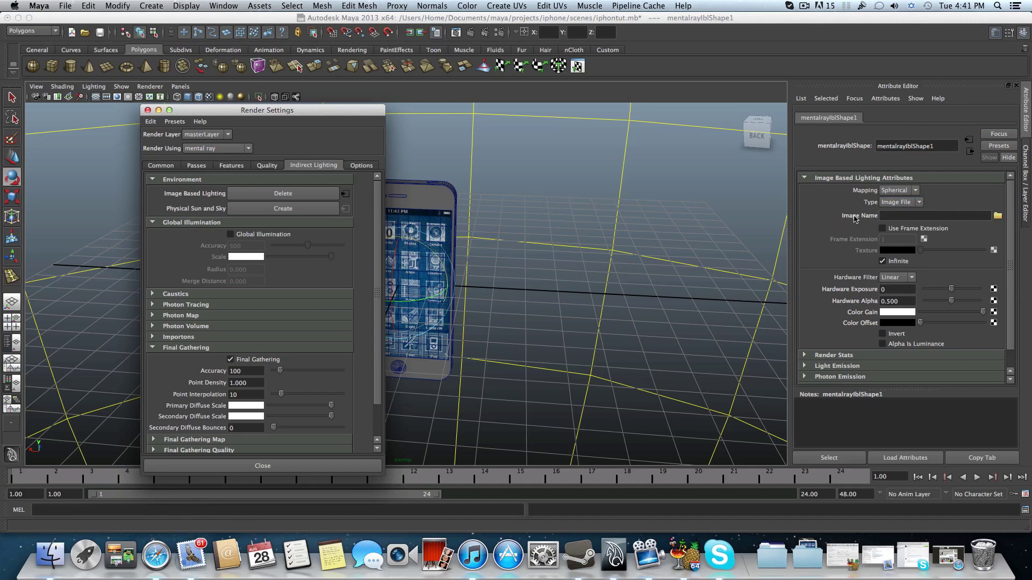
click(997, 216)
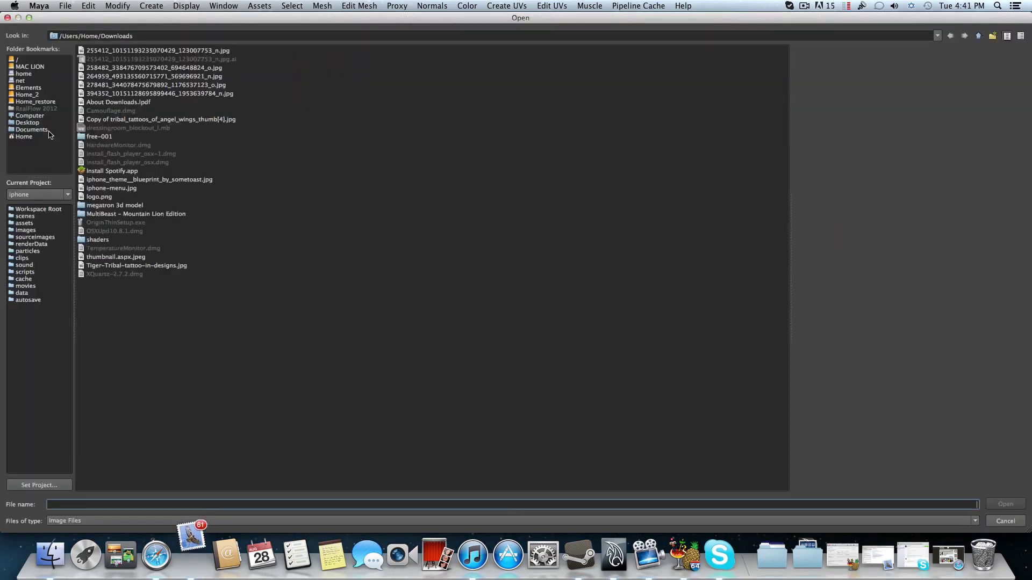
double_click(103, 137)
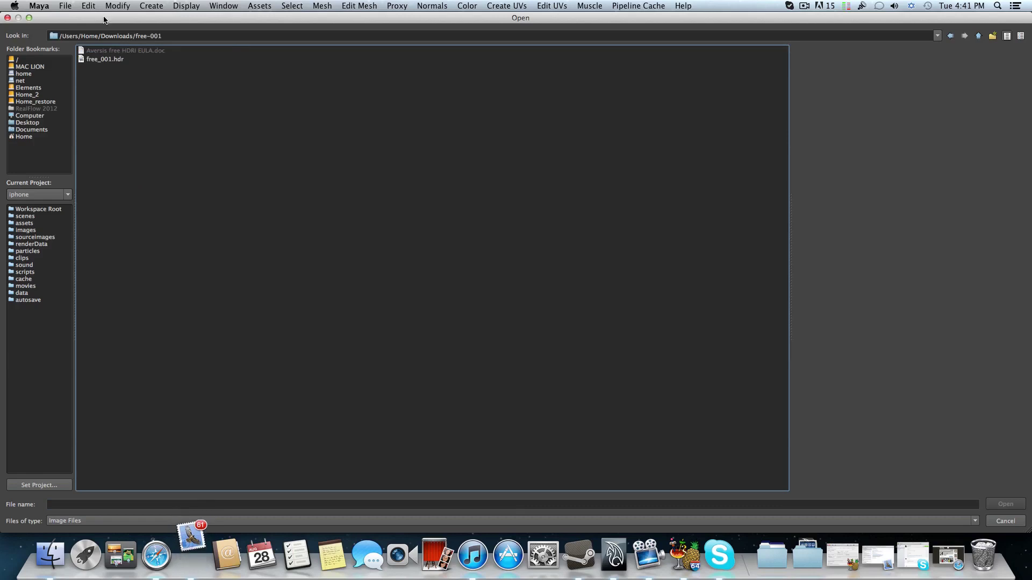
click(106, 60)
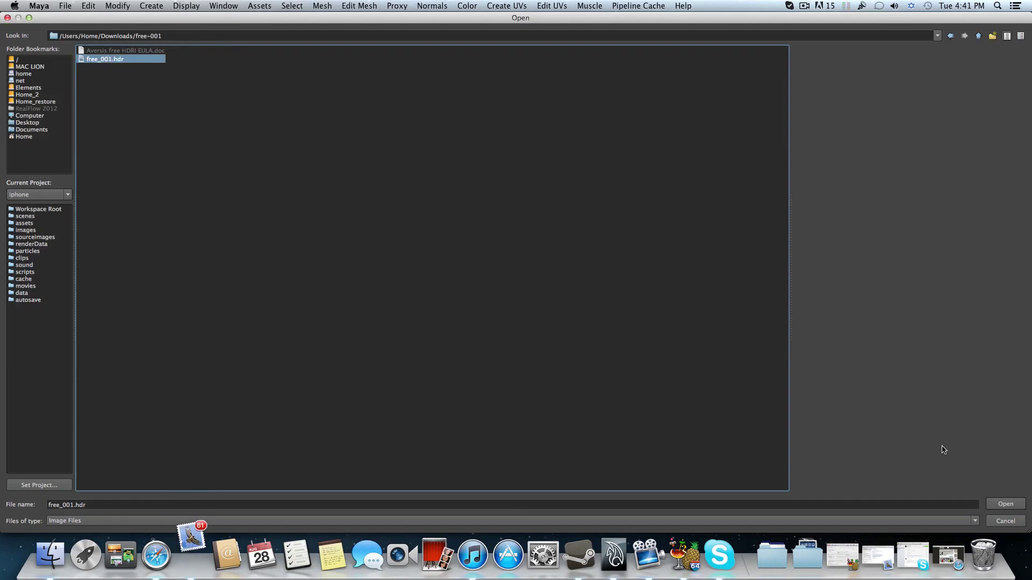
click(1005, 505)
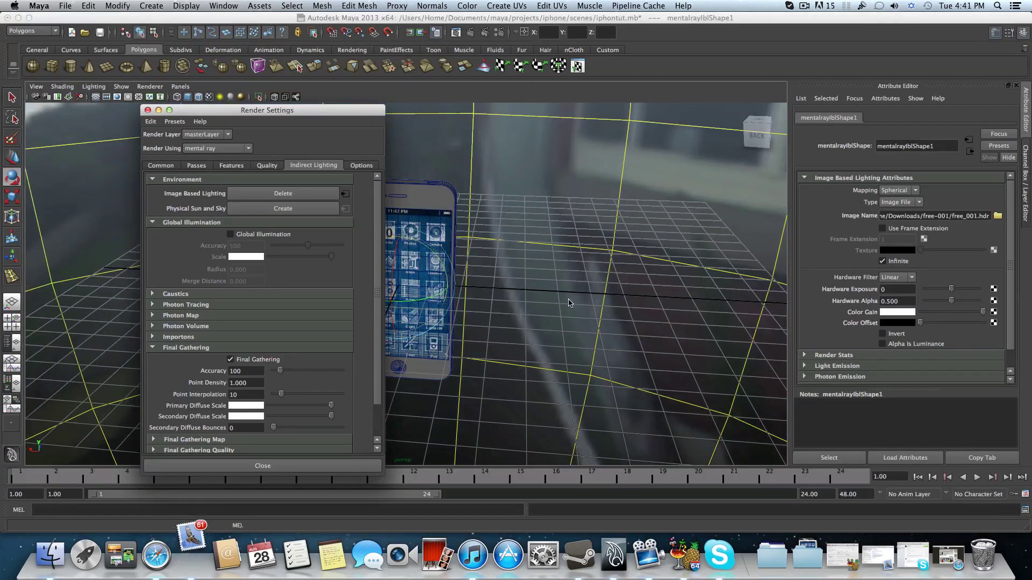
- Minimize the render settings and inspect the HDRI environment sphere surrounding the phone
scroll(570, 302, down, 5)
scroll(569, 303, down, 3)
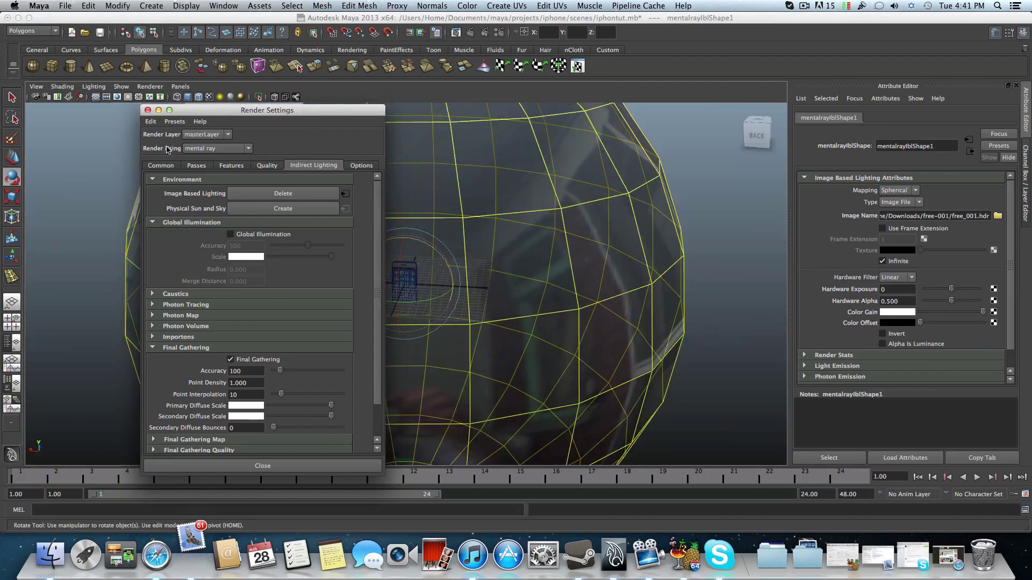
click(159, 110)
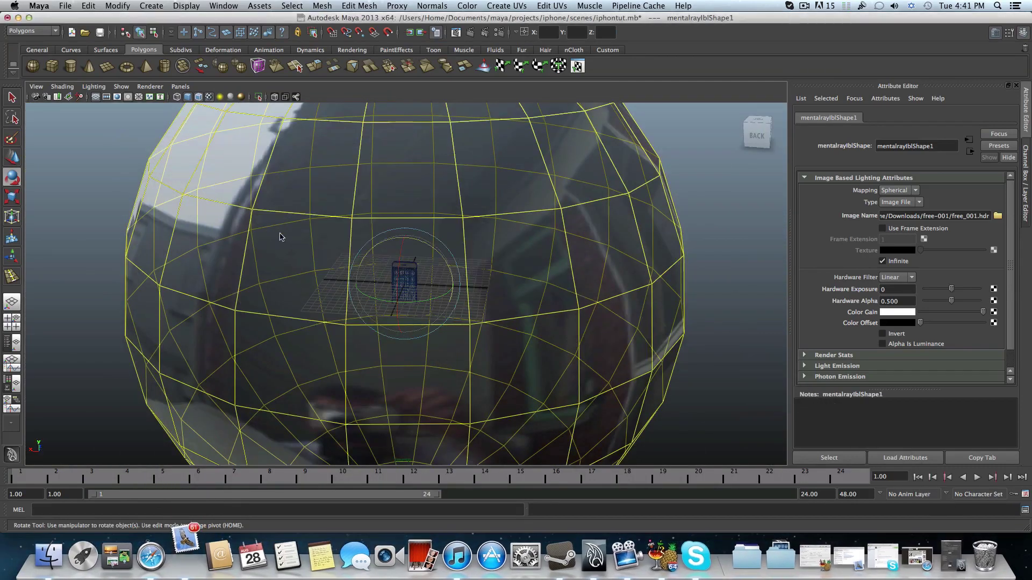
alt+drag(304, 250, 529, 255)
alt+right_drag(529, 255, 368, 260)
alt+drag(369, 260, 346, 403)
- Switch to Safari to view the Aversis HDRI Free n°001 page, minimizing the render settings and then the browser
click(150, 558)
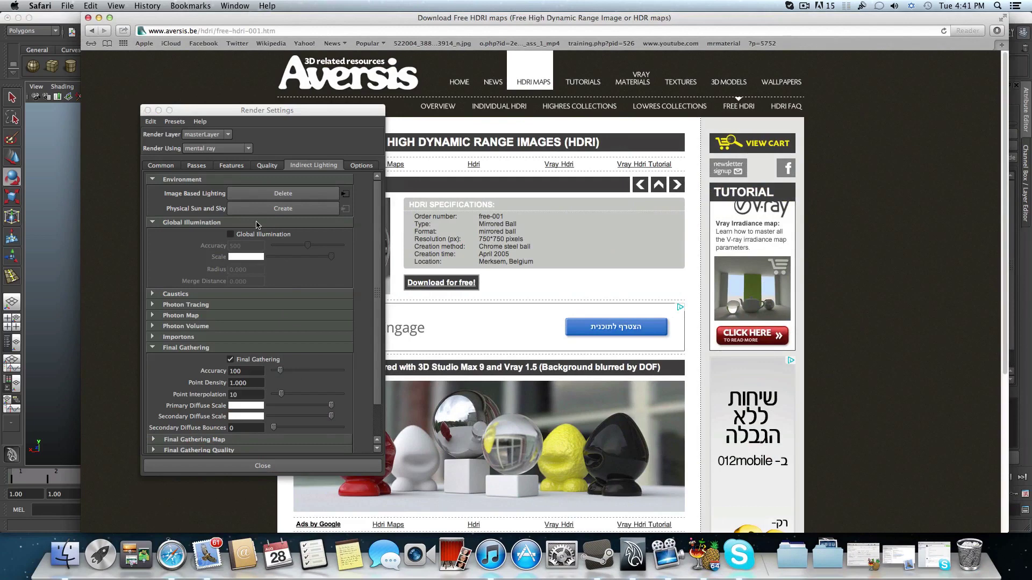
click(148, 111)
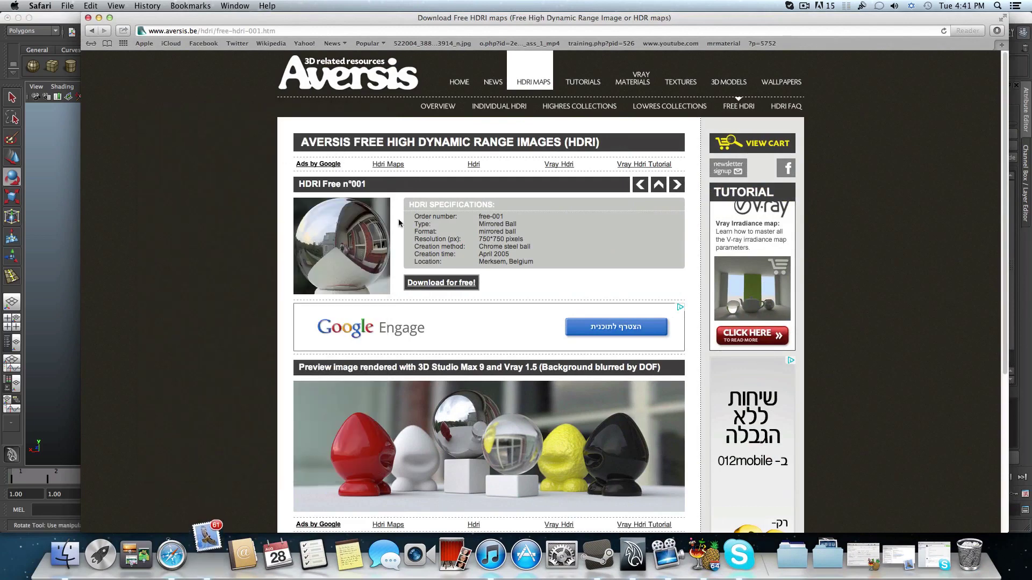
click(98, 18)
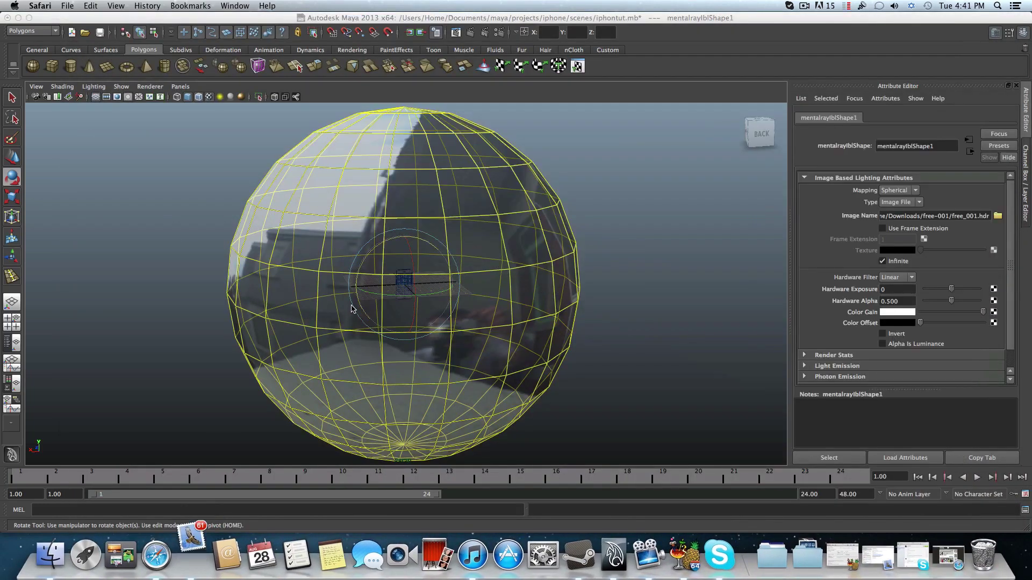
- Examine the HDRI sphere from several sides and return to a close front view of the phone
alt+drag(353, 307, 455, 186)
alt+drag(343, 250, 501, 270)
scroll(398, 317, down, 5)
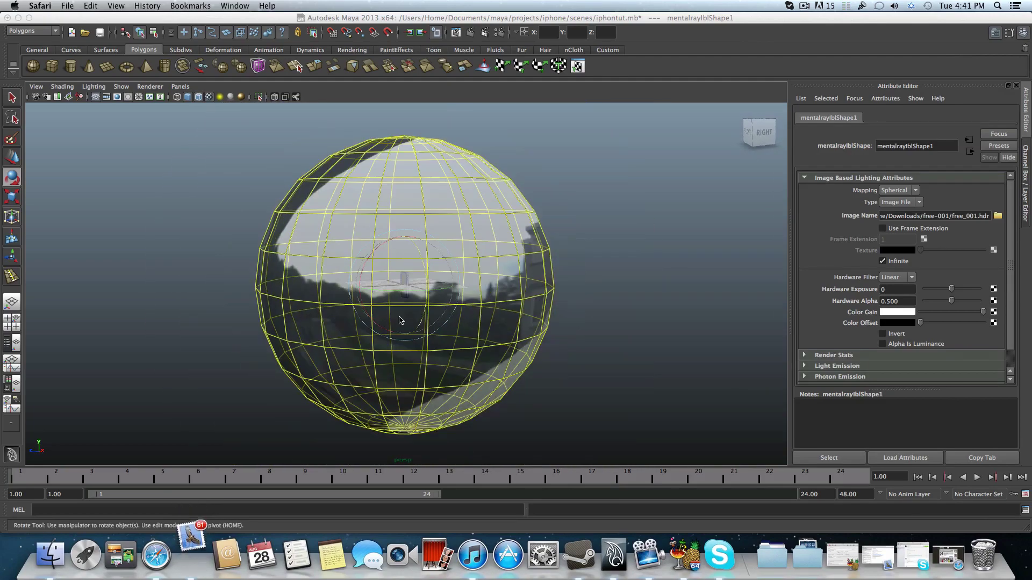
scroll(245, 283, up, 7)
scroll(389, 284, up, 10)
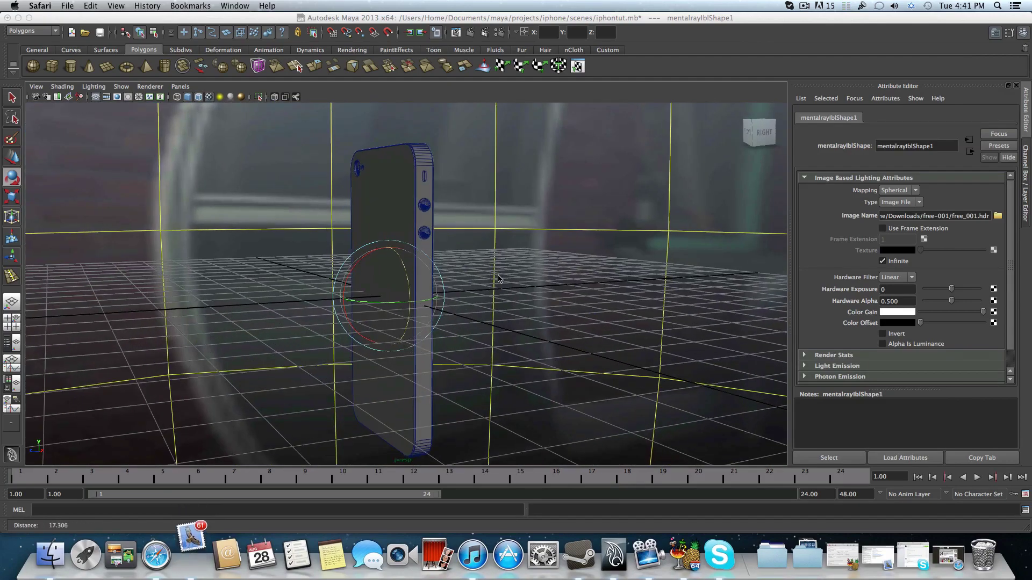
alt+drag(389, 284, 325, 286)
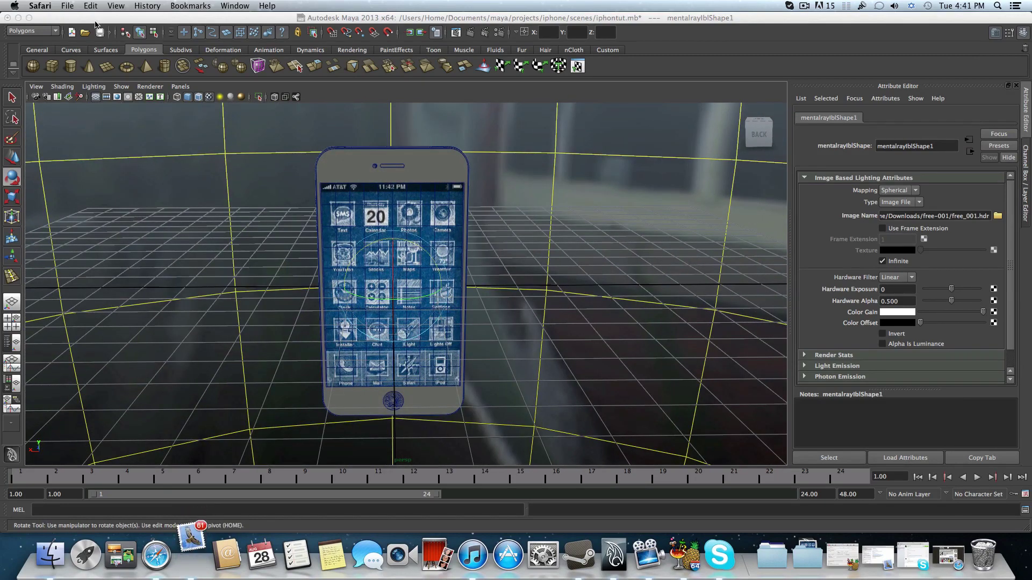
- Create an area light in the phone scene
click(95, 23)
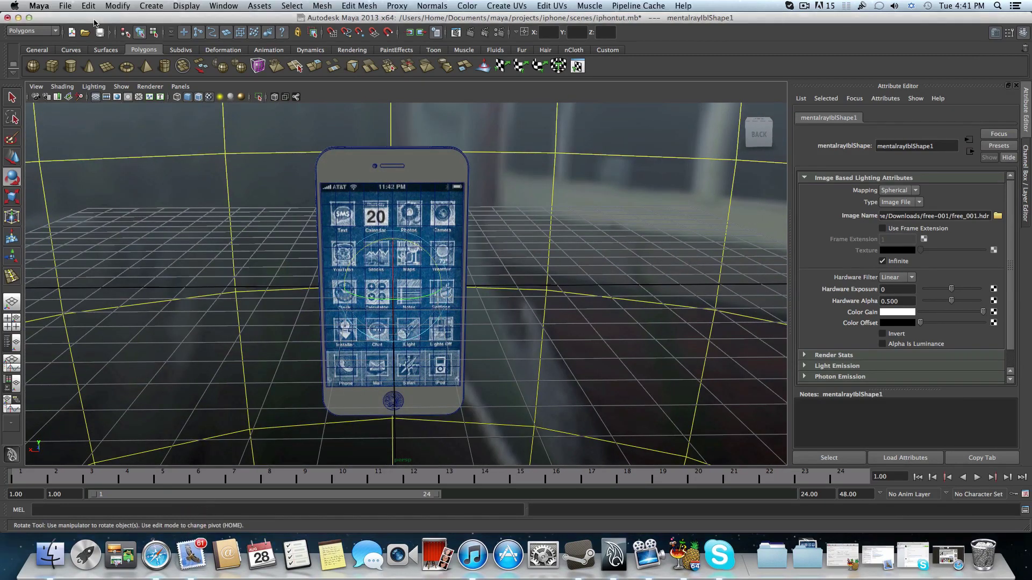
click(150, 7)
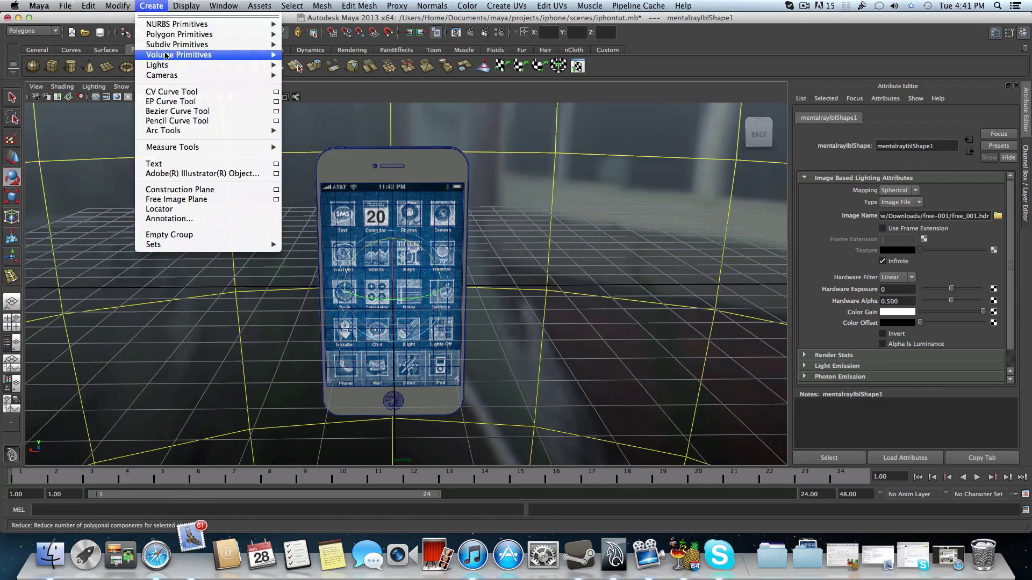
mouse_move(166, 65)
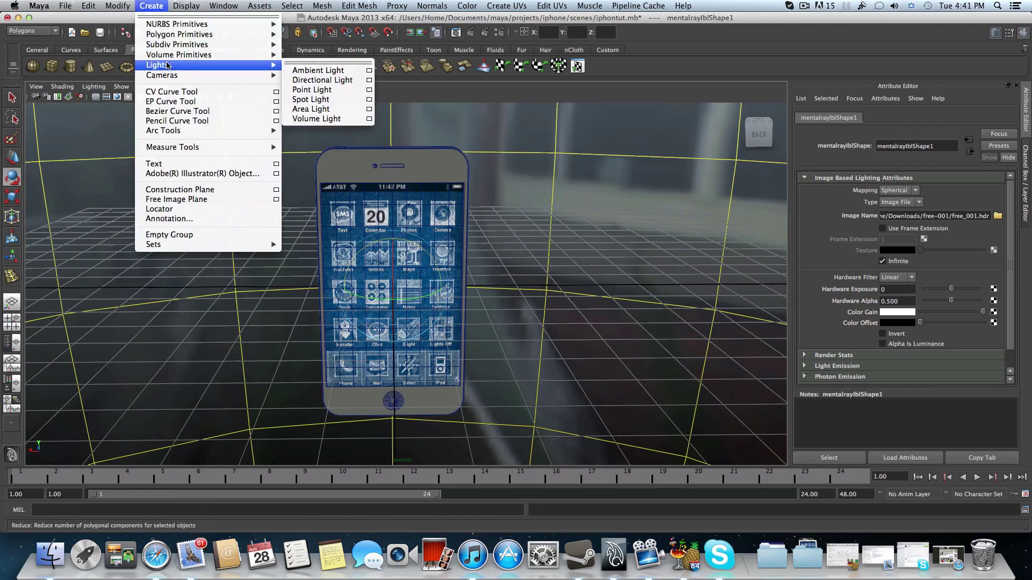
click(345, 109)
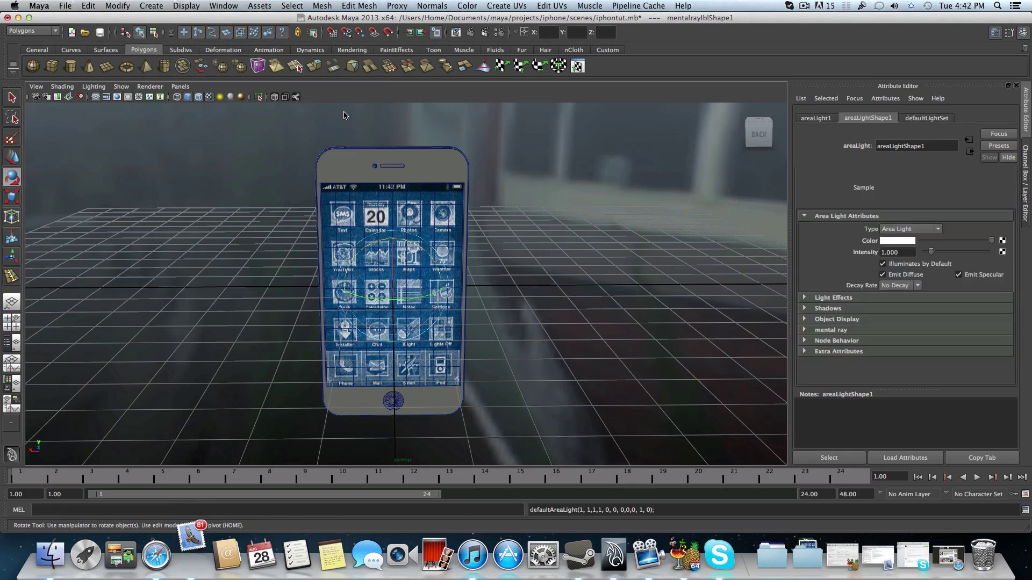
- Move the area light about 8.2 units out in front of the phone's screen and raise it about 0.6 units
alt+drag(450, 204, 260, 220)
key(w)
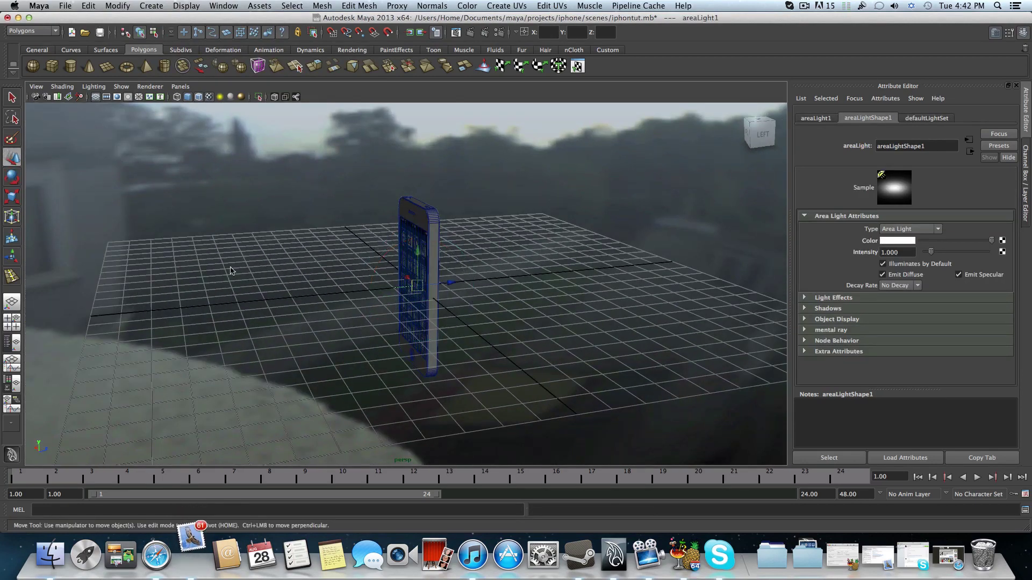
drag(452, 286, 337, 298)
scroll(337, 298, up, 3)
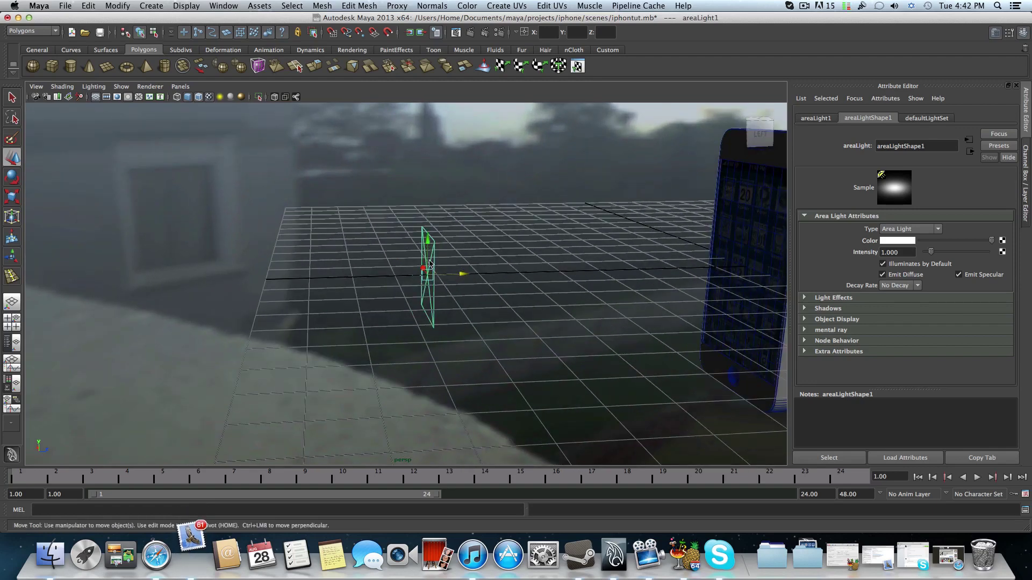
drag(429, 246, 429, 221)
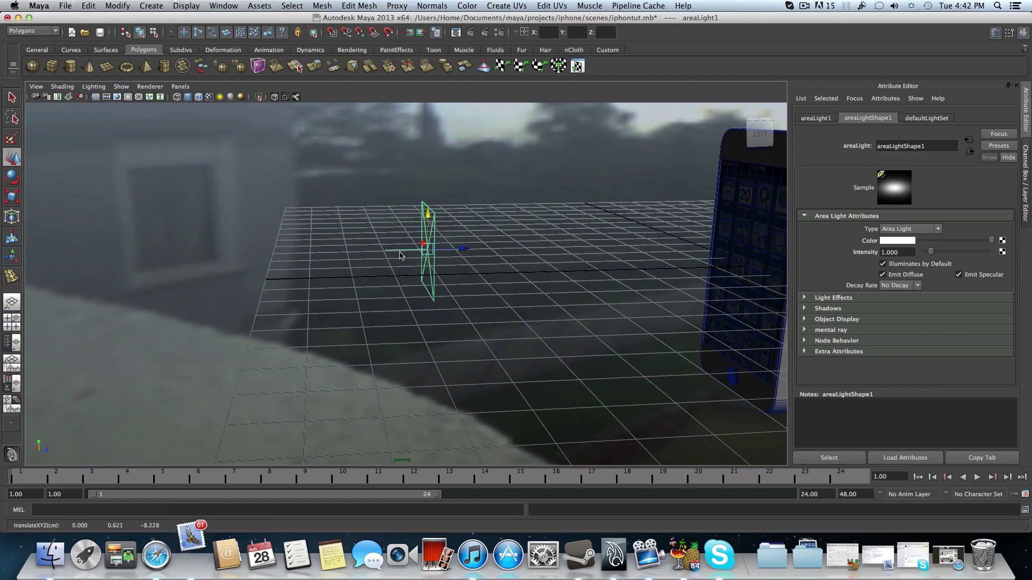
- Rotate the area light about 174 degrees around the X axis so that it faces the phone
key(e)
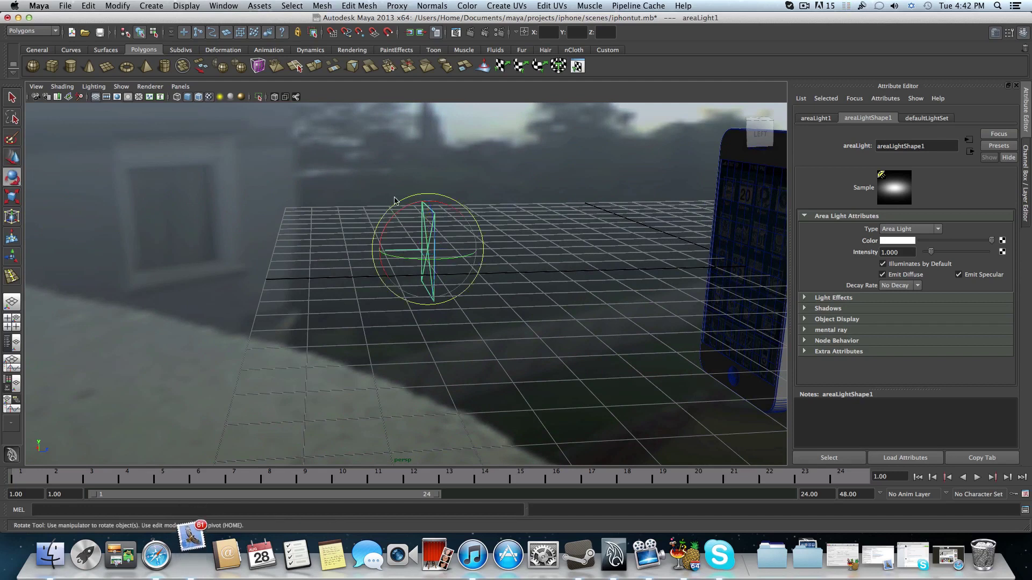
drag(407, 207, 511, 268)
drag(437, 225, 436, 228)
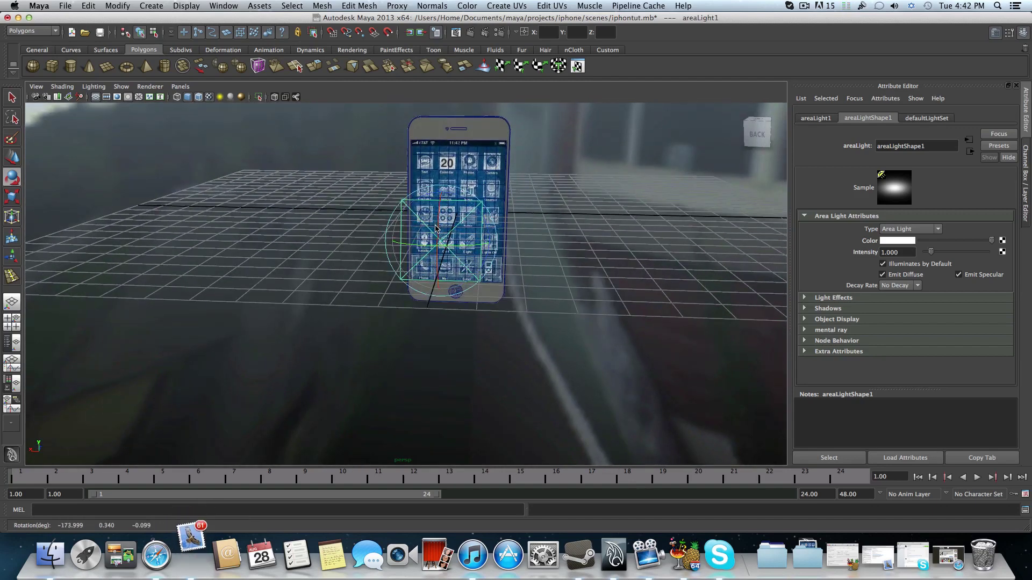
alt+middle_drag(402, 225, 371, 256)
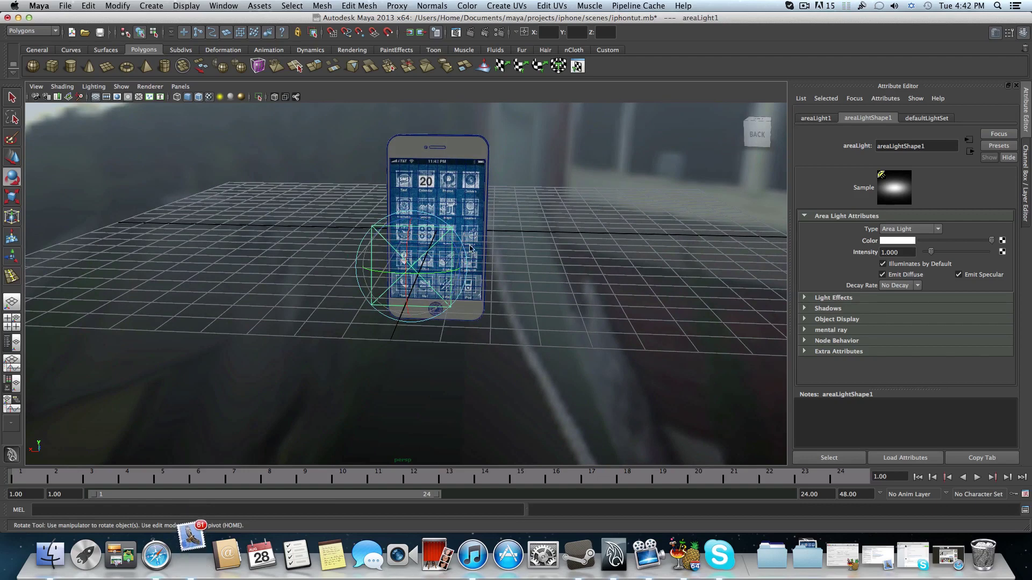
alt+drag(505, 262, 430, 279)
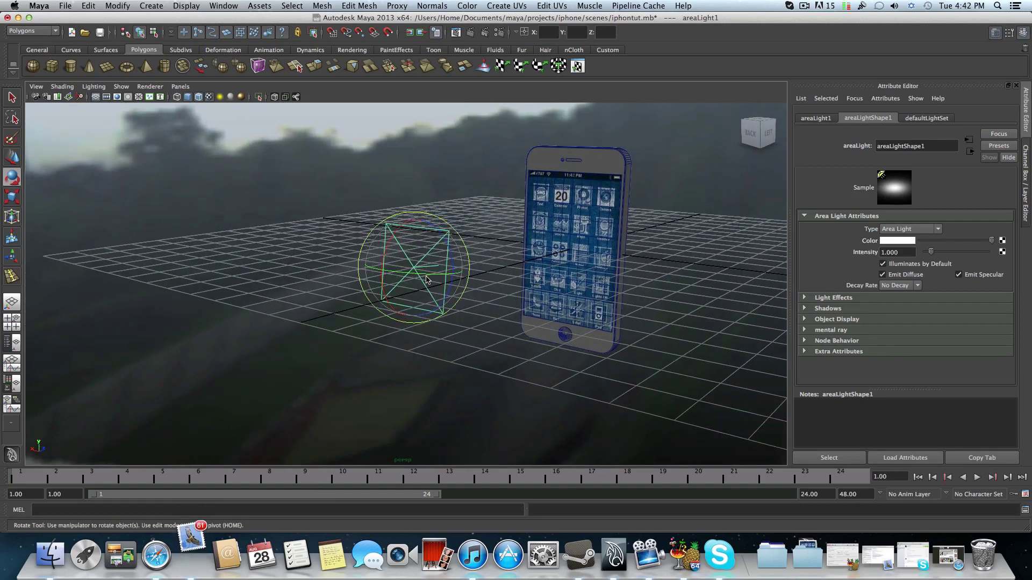
- Look through the area light and reposition it to aim down at the phone from a raised front-side angle
click(181, 87)
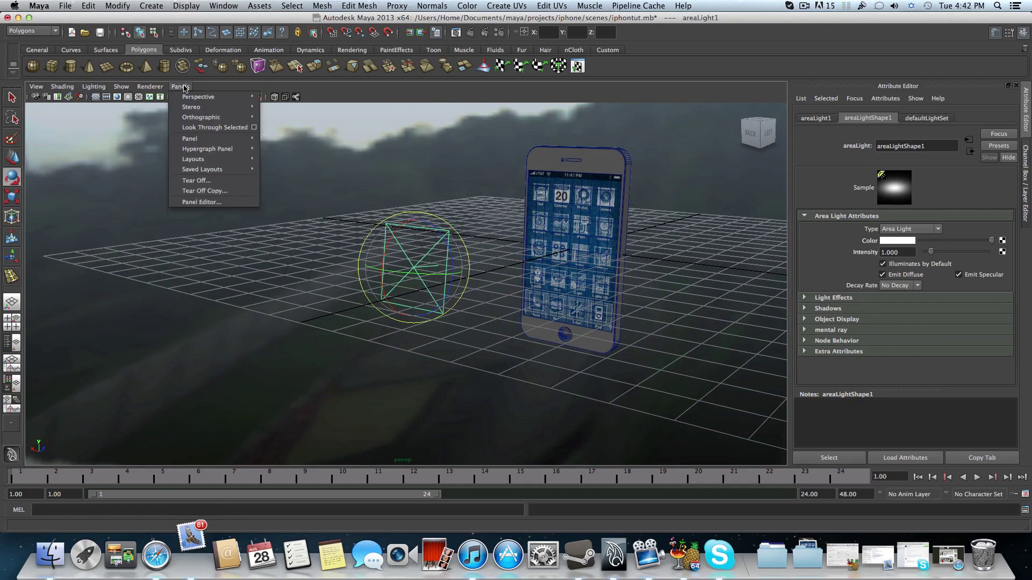
click(197, 129)
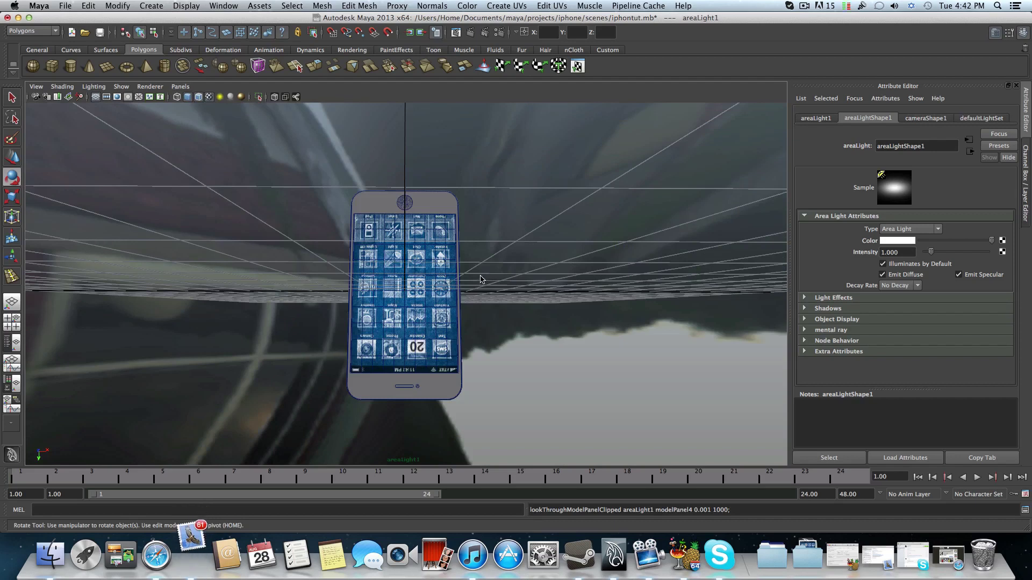
alt+drag(486, 278, 485, 309)
alt+drag(552, 302, 501, 340)
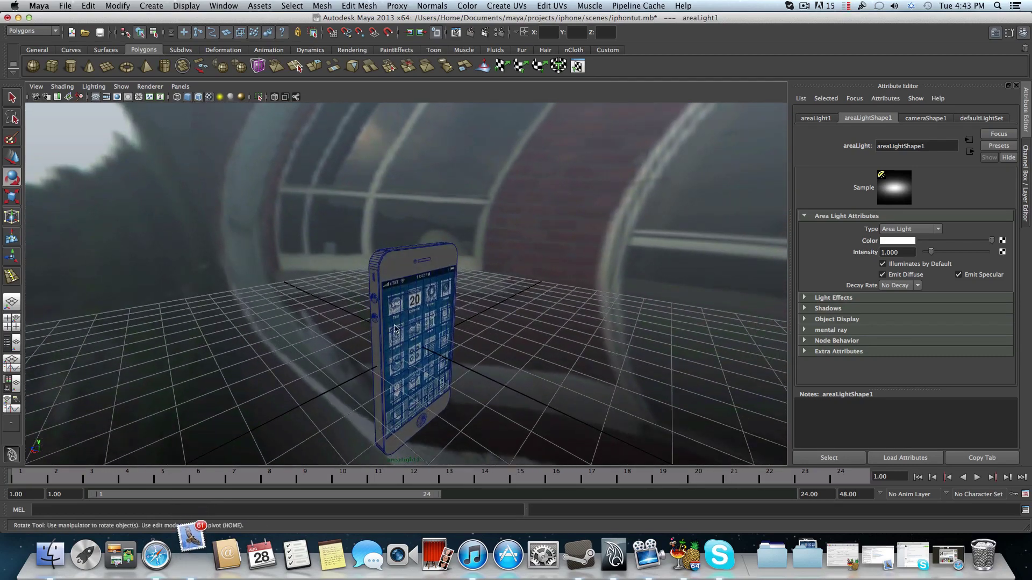
alt+drag(404, 329, 445, 229)
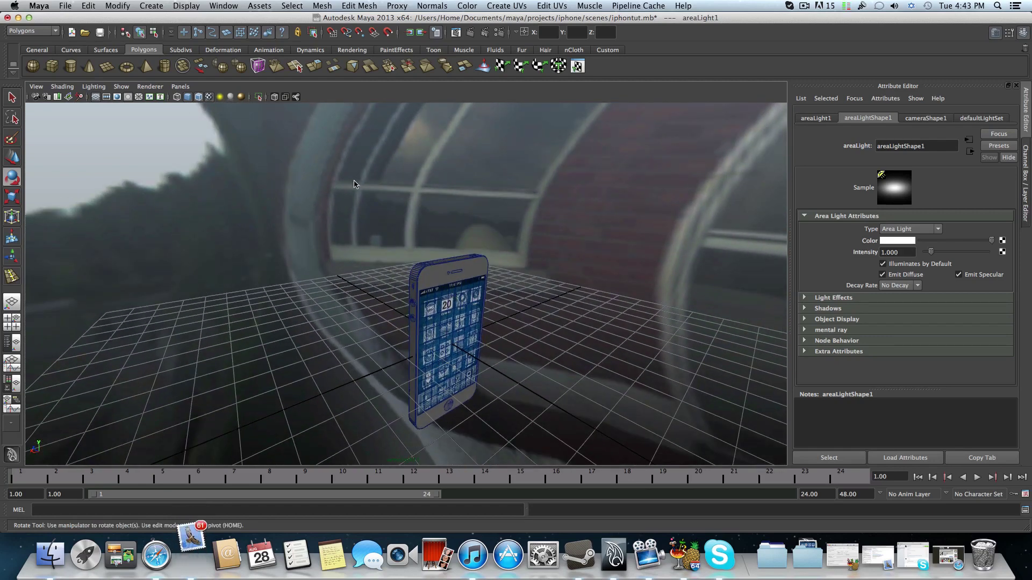
- Return the viewport to the persp camera and check the area light's placement and direction relative to the phone
click(181, 87)
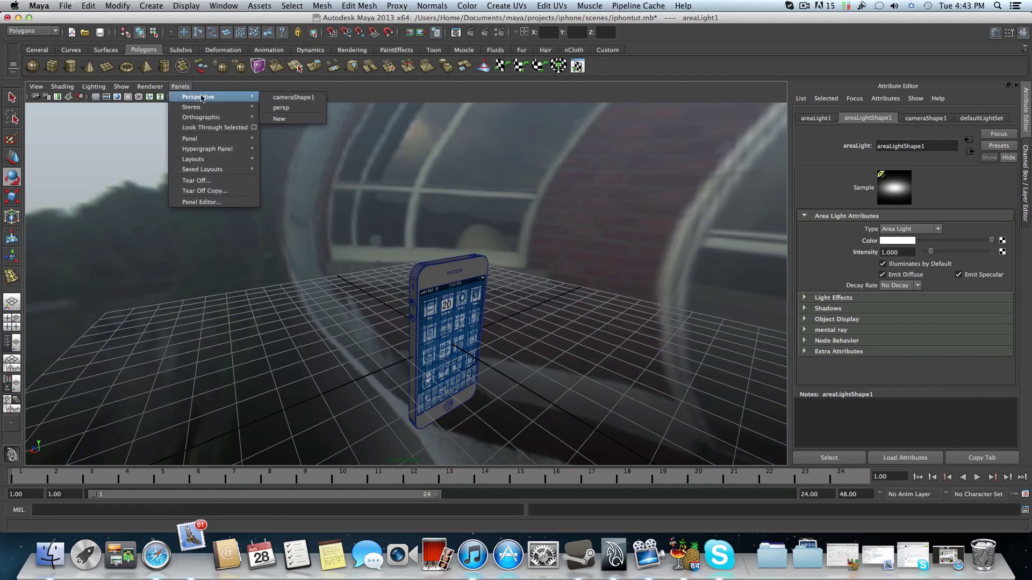
click(180, 87)
click(181, 87)
click(280, 109)
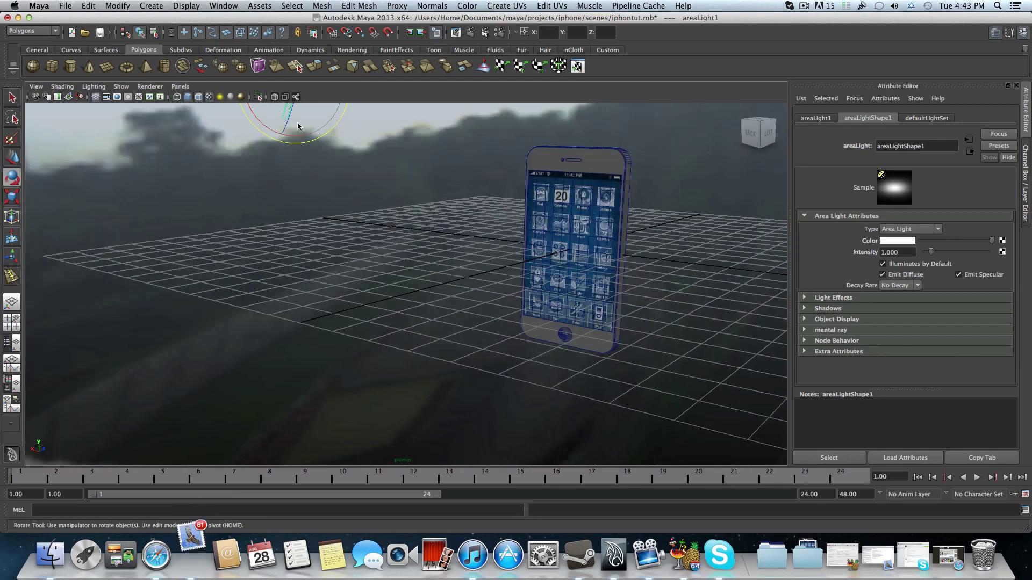
alt+drag(317, 160, 187, 191)
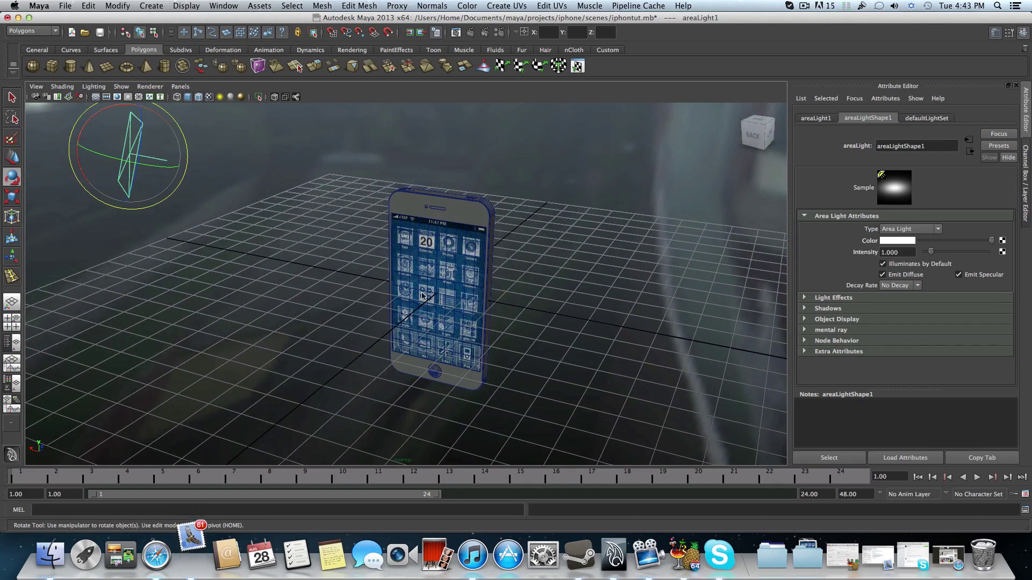
alt+drag(422, 295, 451, 290)
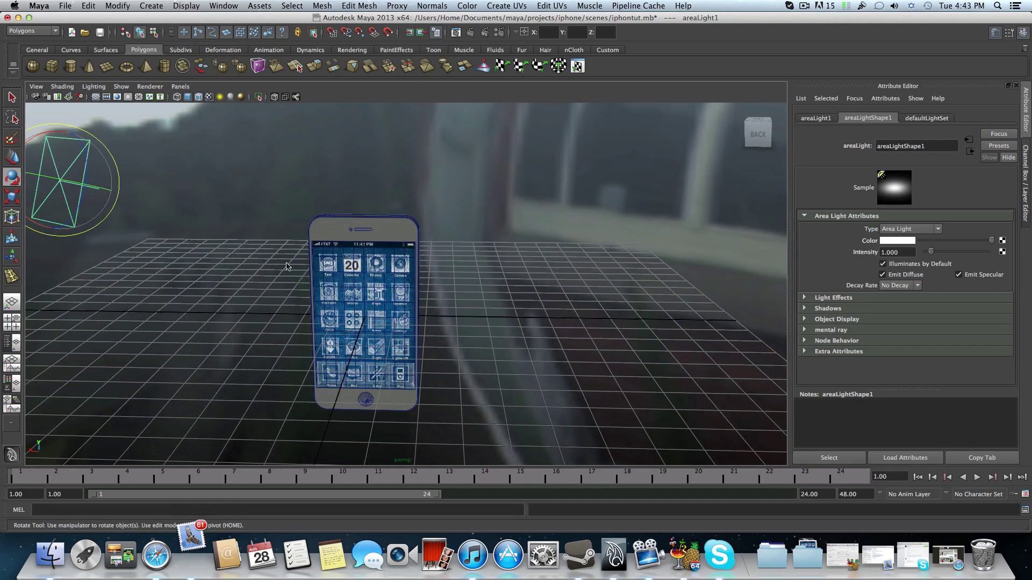
alt+drag(287, 266, 234, 270)
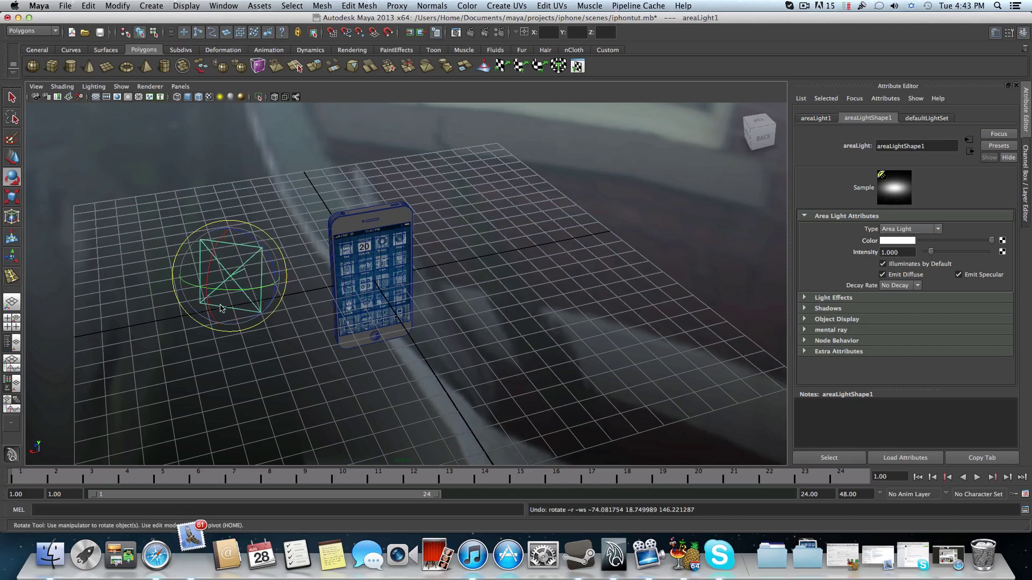
- Reselect the area light and lower its intensity to about 0.174
click(262, 355)
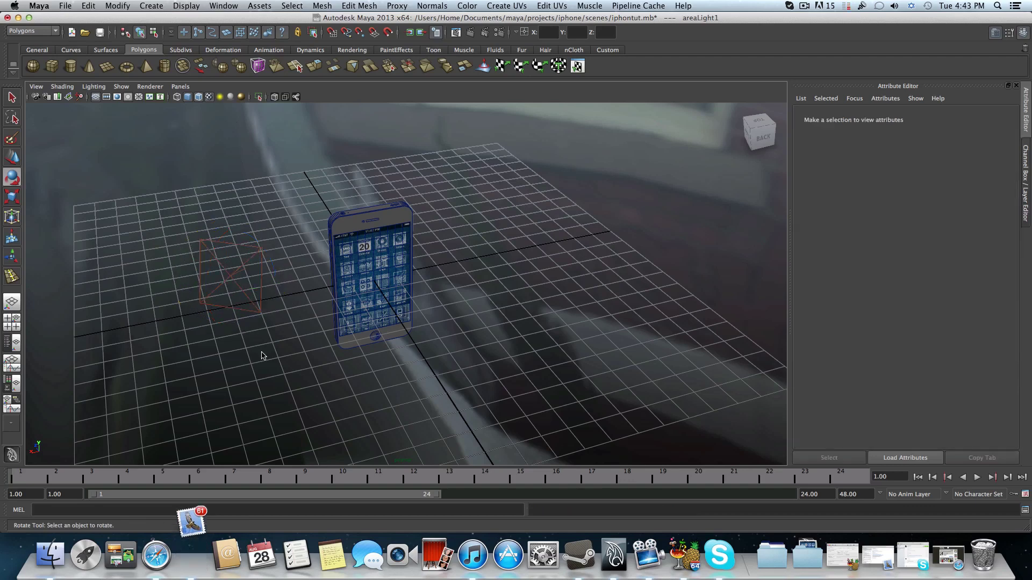
click(228, 277)
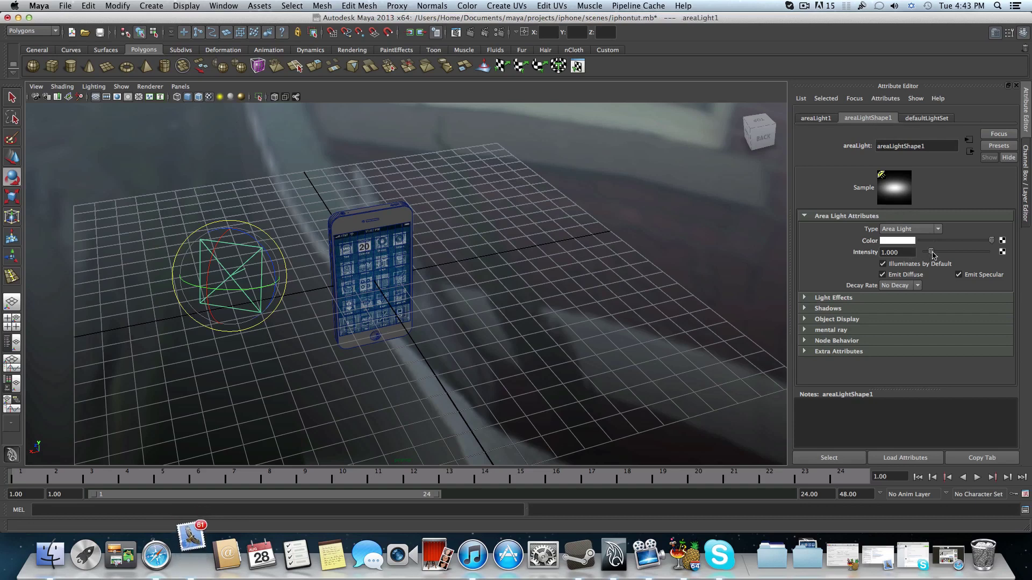
drag(933, 255, 928, 256)
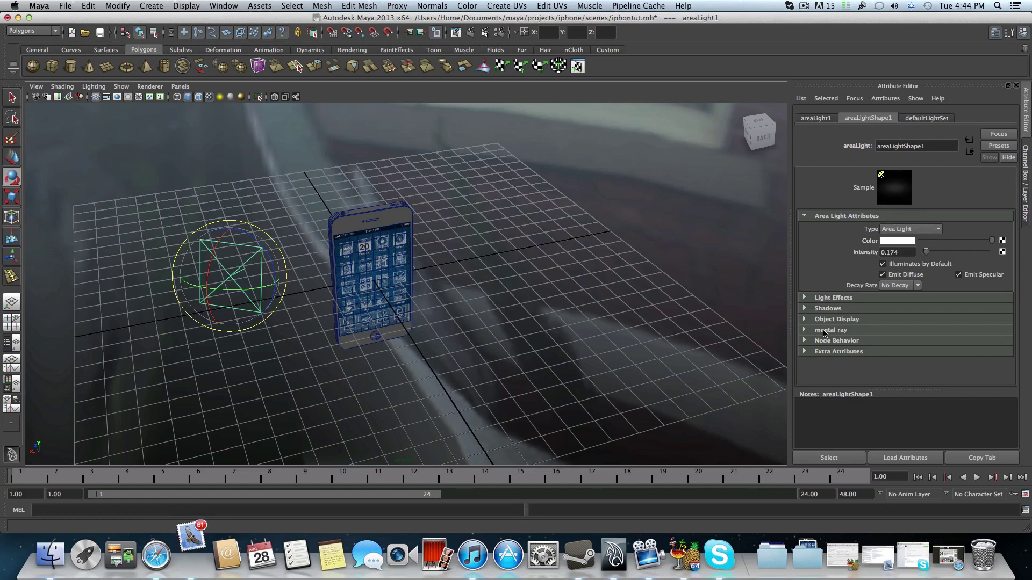
- Enable Emit Photons in the area light's mental ray attributes and set the photon intensity to 100000
click(815, 331)
scroll(865, 330, down, 5)
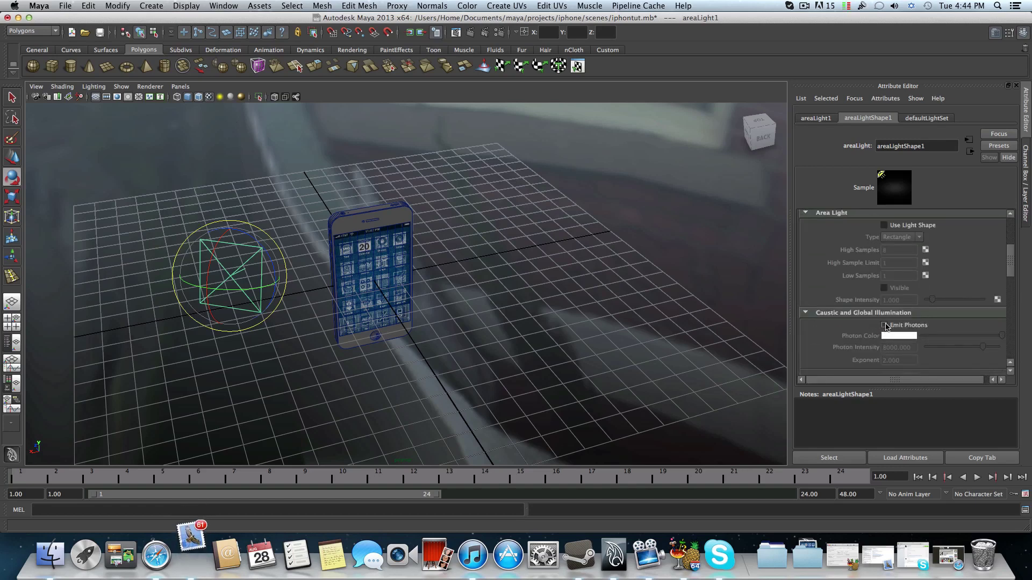
click(884, 325)
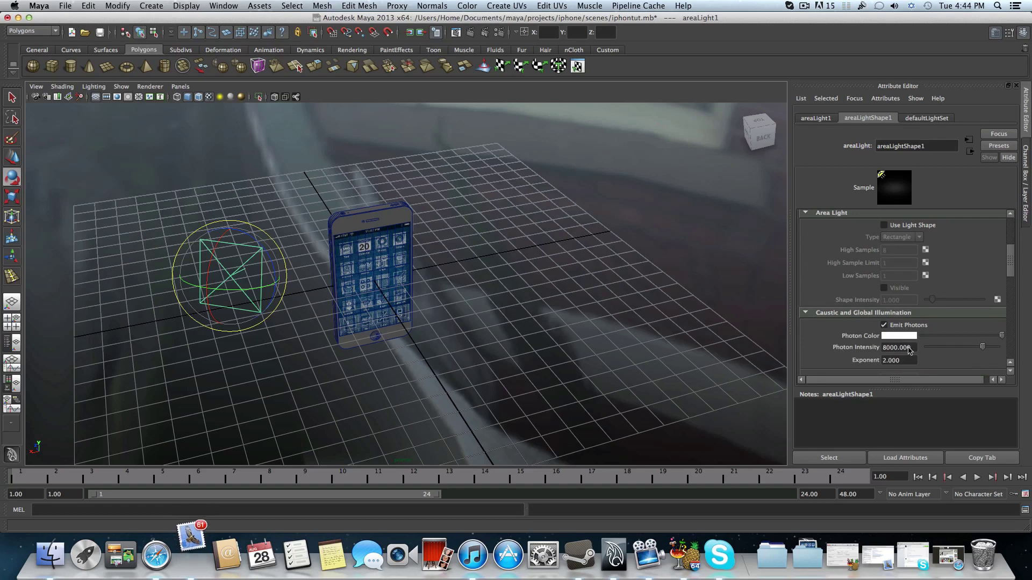
drag(912, 350, 883, 350)
text(100000)
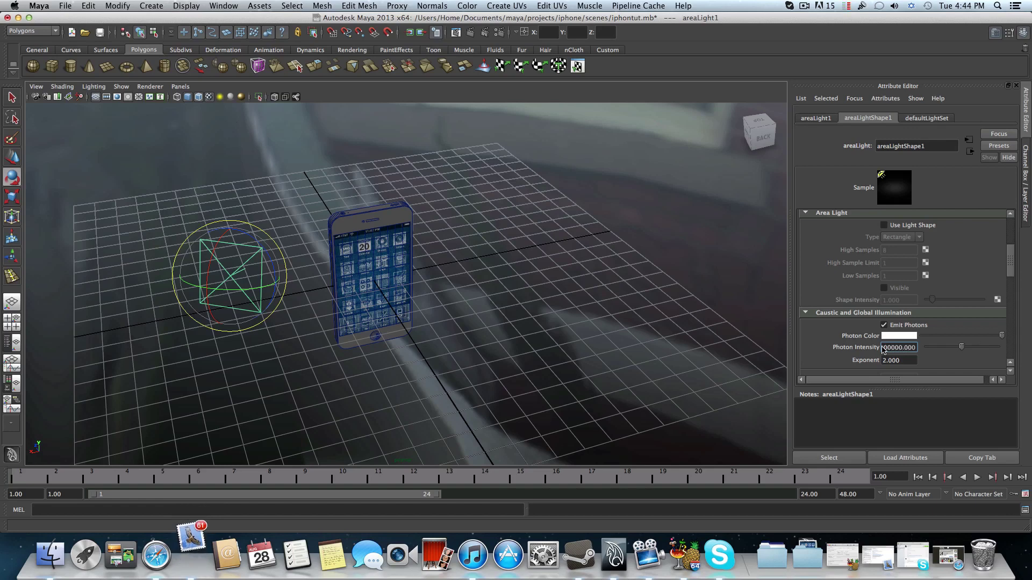
- Select the phone body and assign it a new dgs_material, searching the material list for dgs
mouse_move(430, 216)
alt+mouse_down()
mouse_move(352, 279)
mouse_move(476, 281)
mouse_move(429, 231)
alt+mouse_up()
click(424, 210)
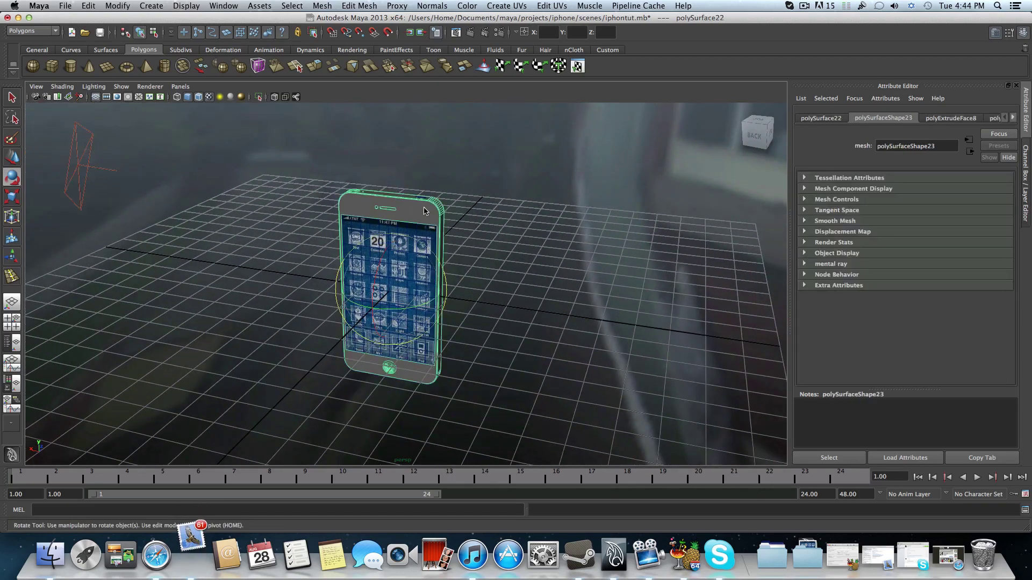
alt+drag(370, 262, 451, 233)
scroll(460, 242, up, 6)
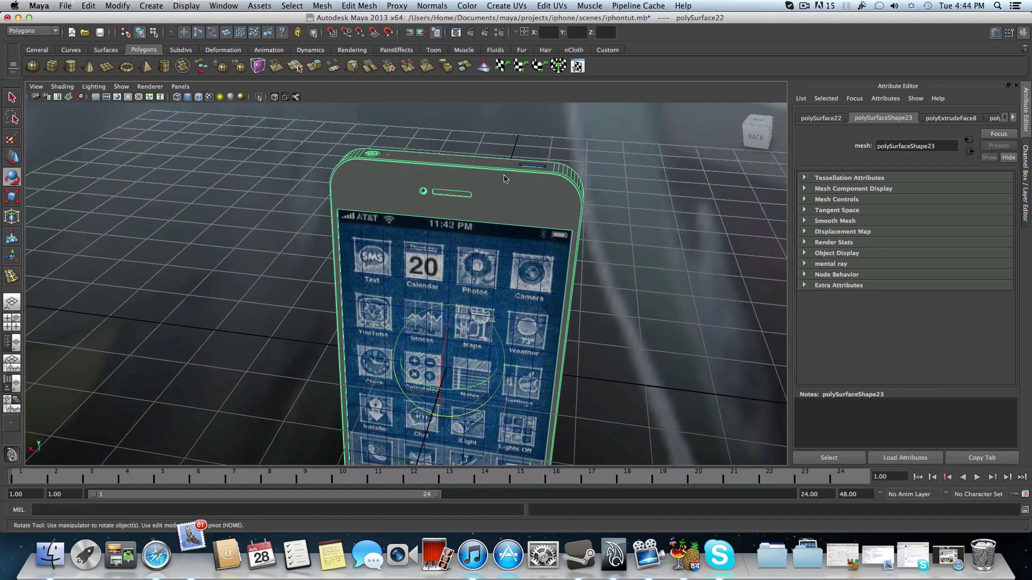
right_drag(504, 178, 491, 330)
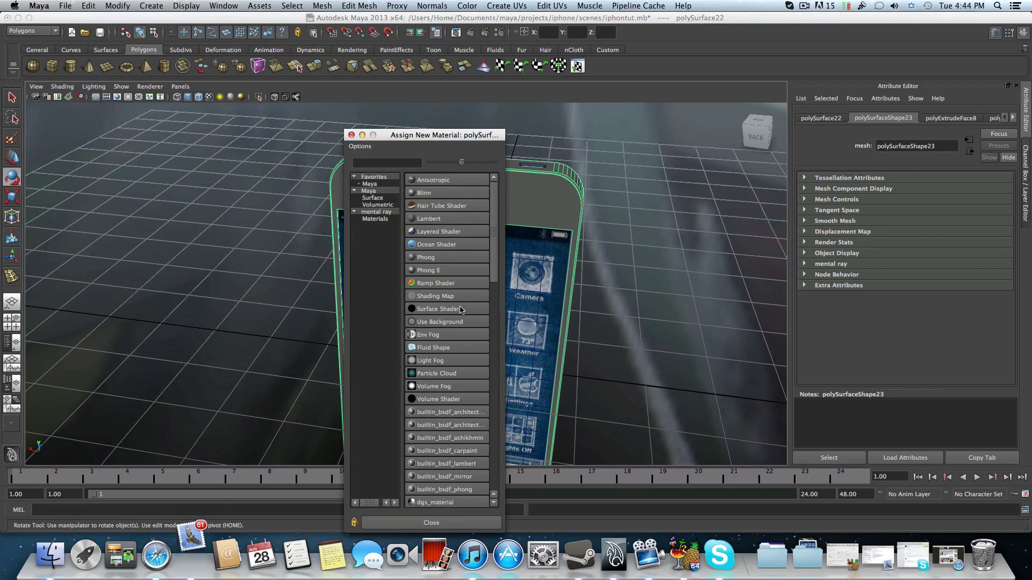
click(378, 163)
text(dgs)
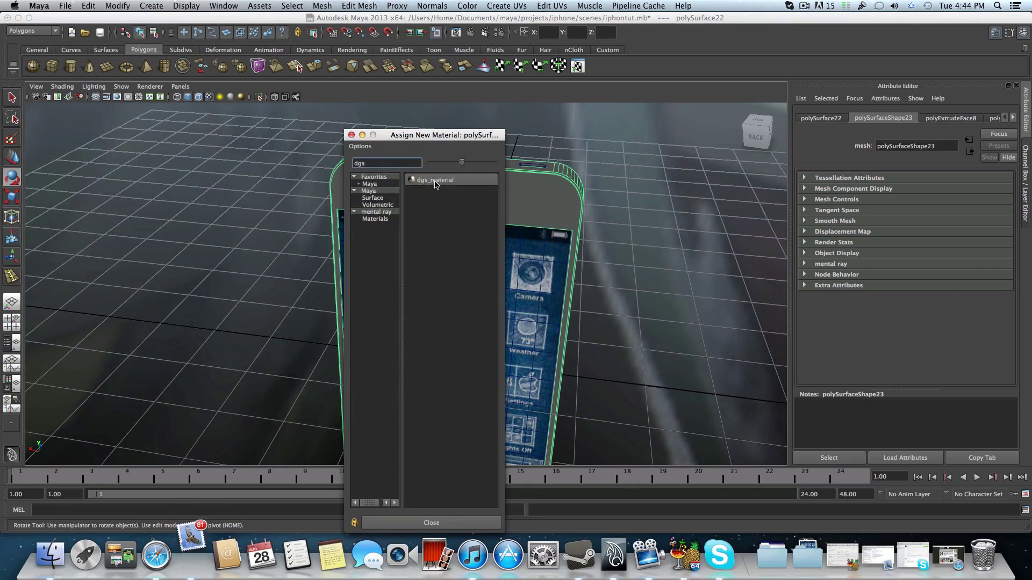
click(431, 183)
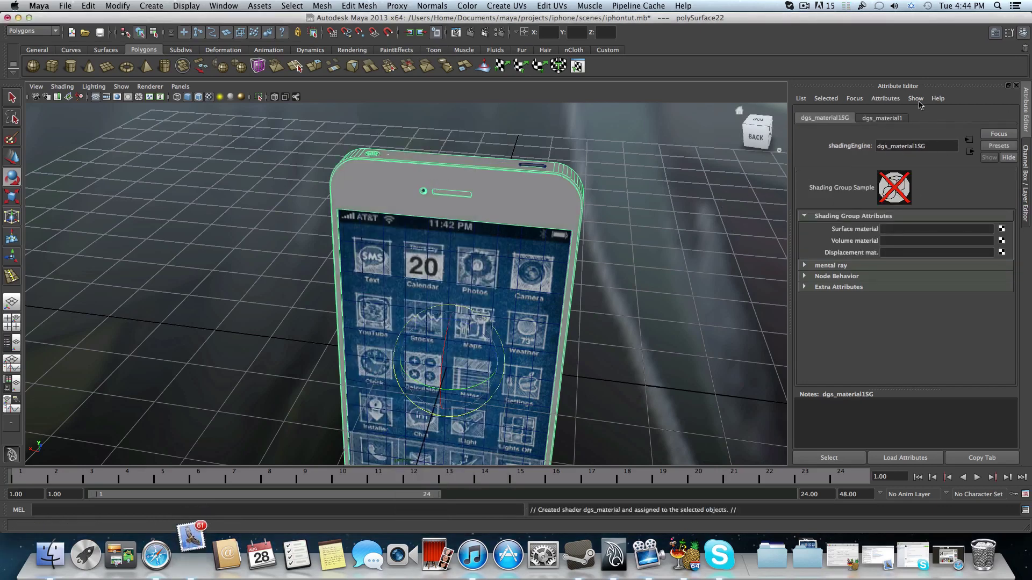
- Set the phone body's dgs material diffuse color to black and raise its specular slightly
click(874, 120)
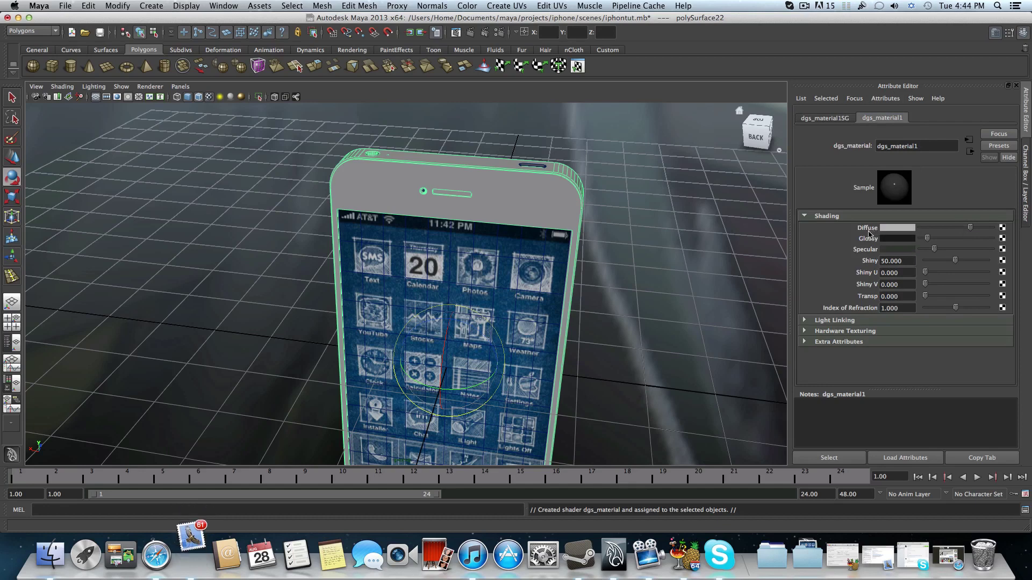
drag(970, 230, 923, 235)
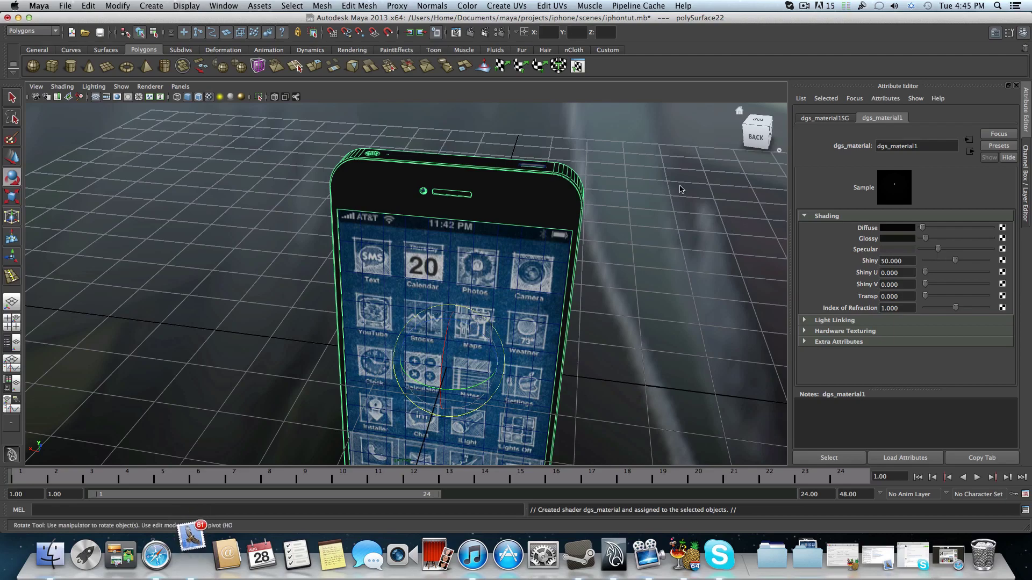
scroll(564, 254, down, 4)
scroll(563, 254, down, 2)
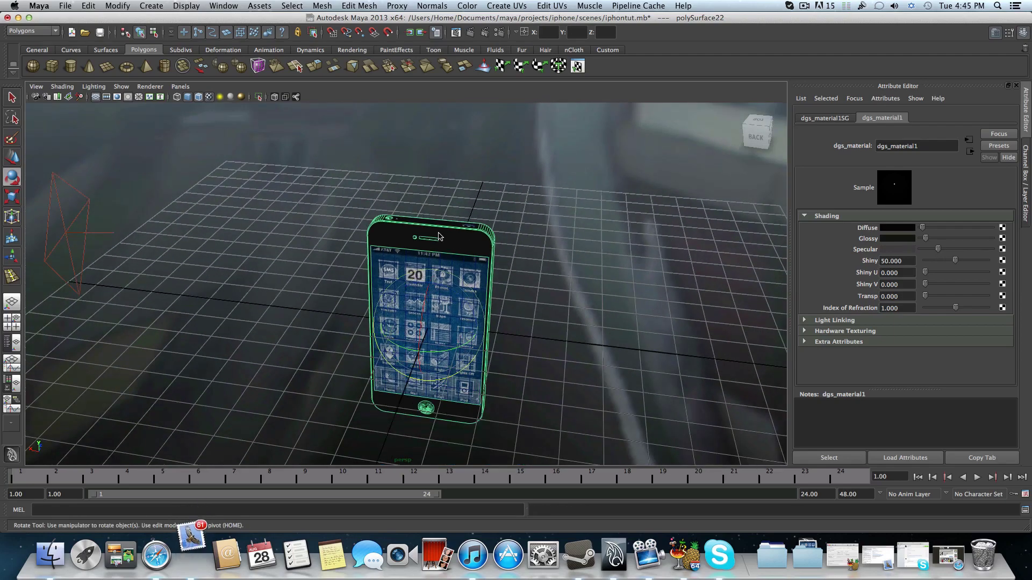
alt+drag(441, 237, 452, 286)
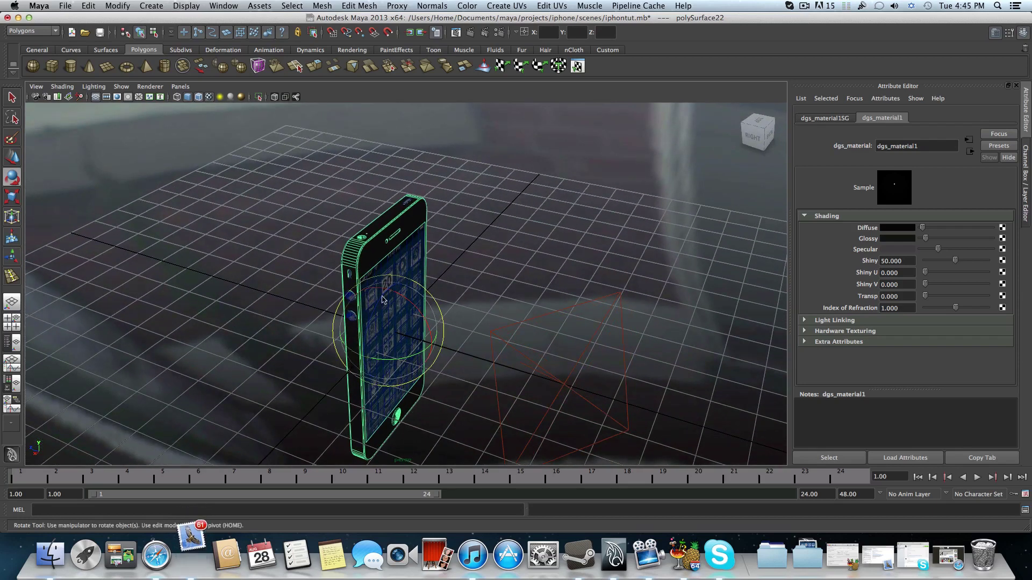
- Rename the phone body's dgs material to metal
alt+drag(300, 321, 496, 226)
click(825, 117)
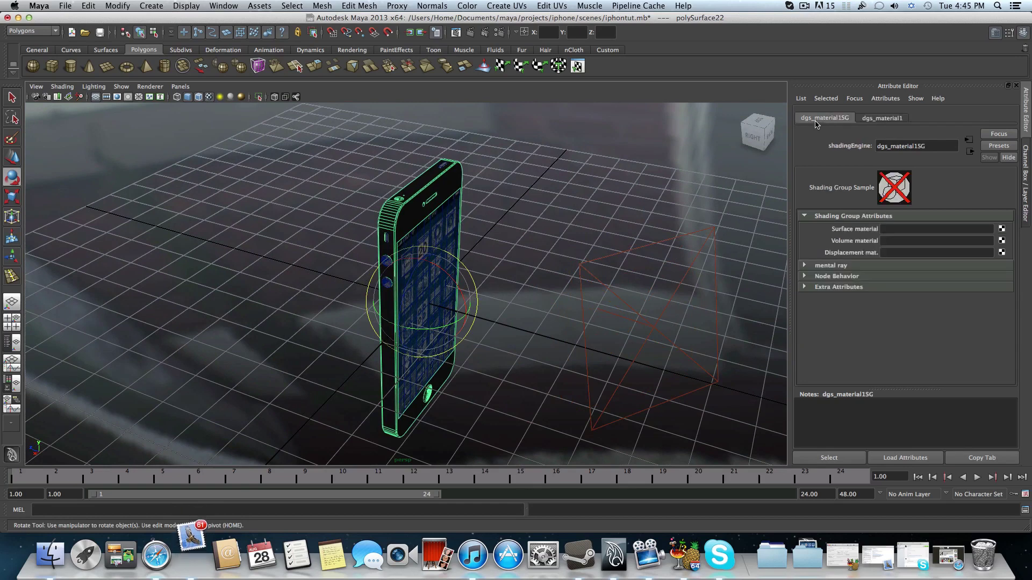
click(877, 117)
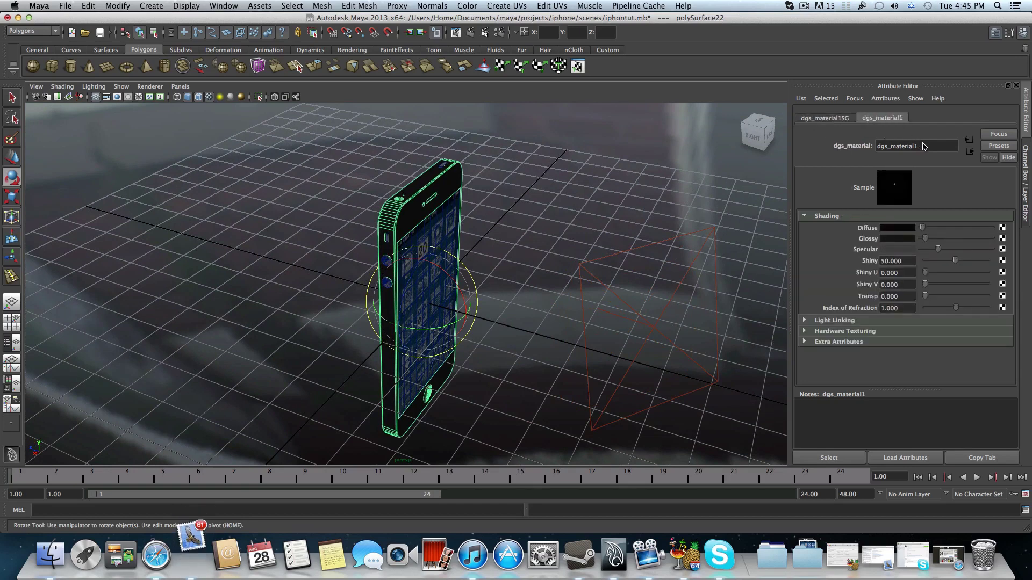
drag(920, 145, 907, 148)
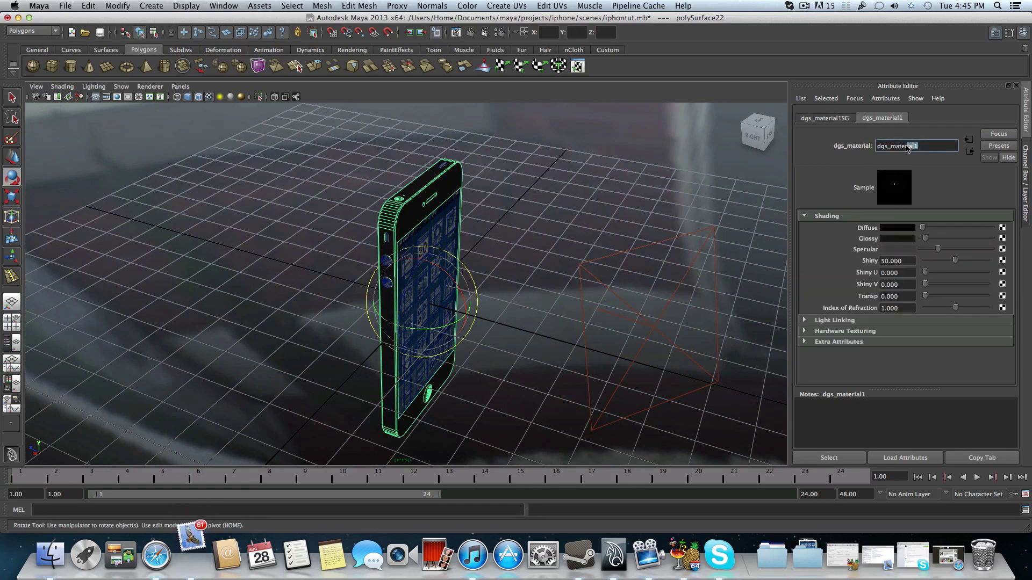
double_click(930, 149)
text(metal)
key(Return)
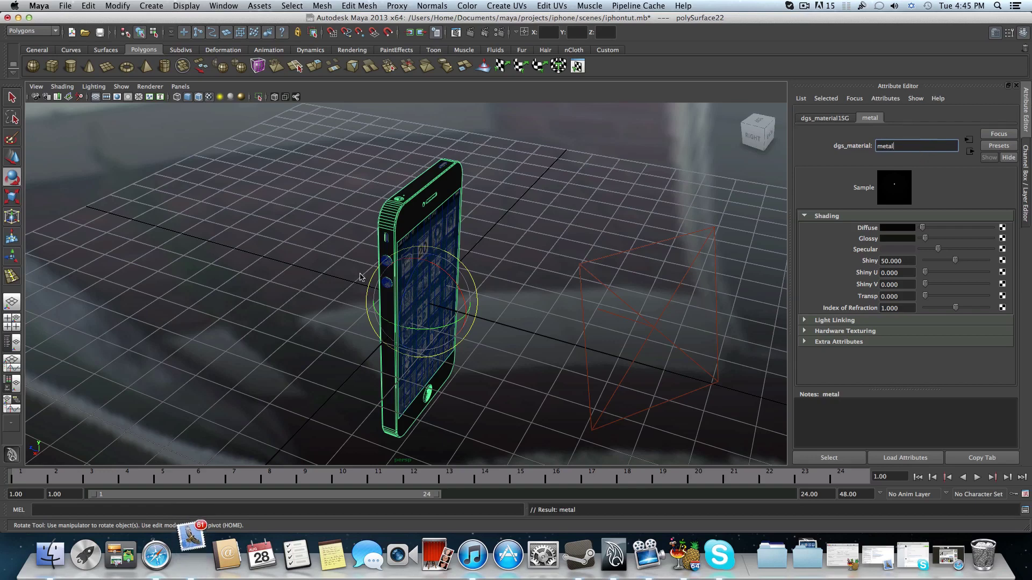
scroll(361, 274, up, 4)
click(380, 251)
click(380, 254)
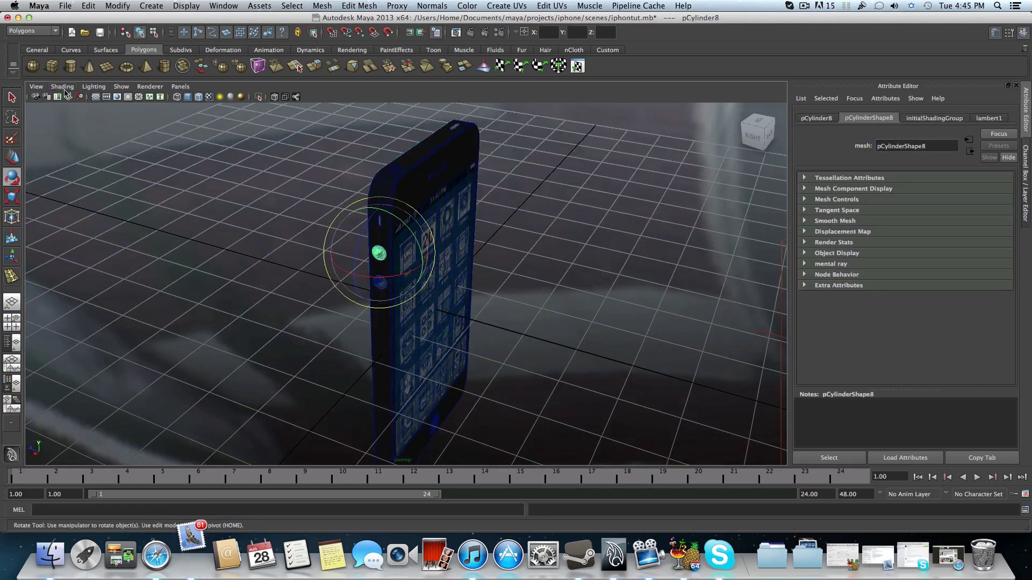
key(q)
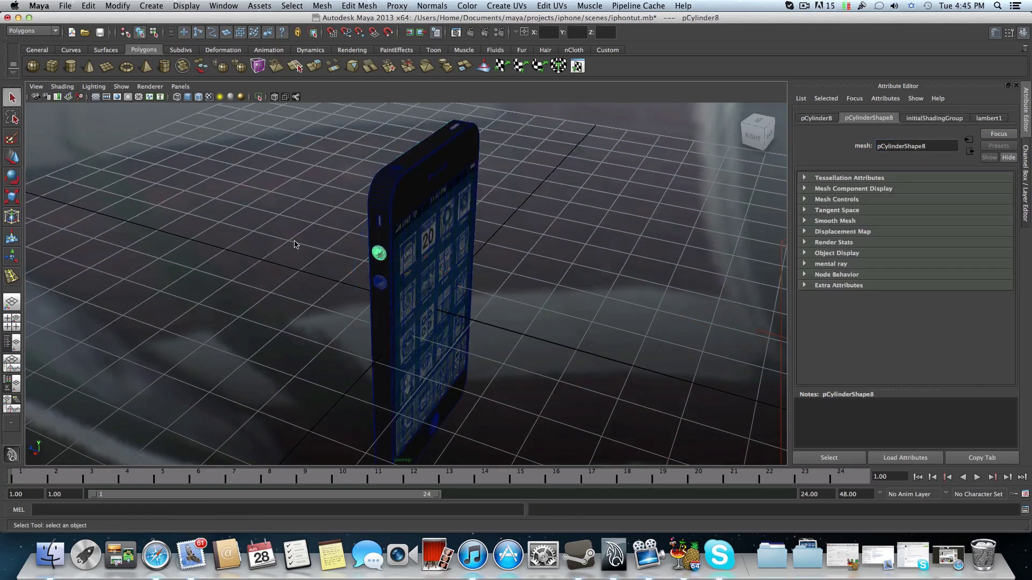
click(380, 283)
click(380, 222)
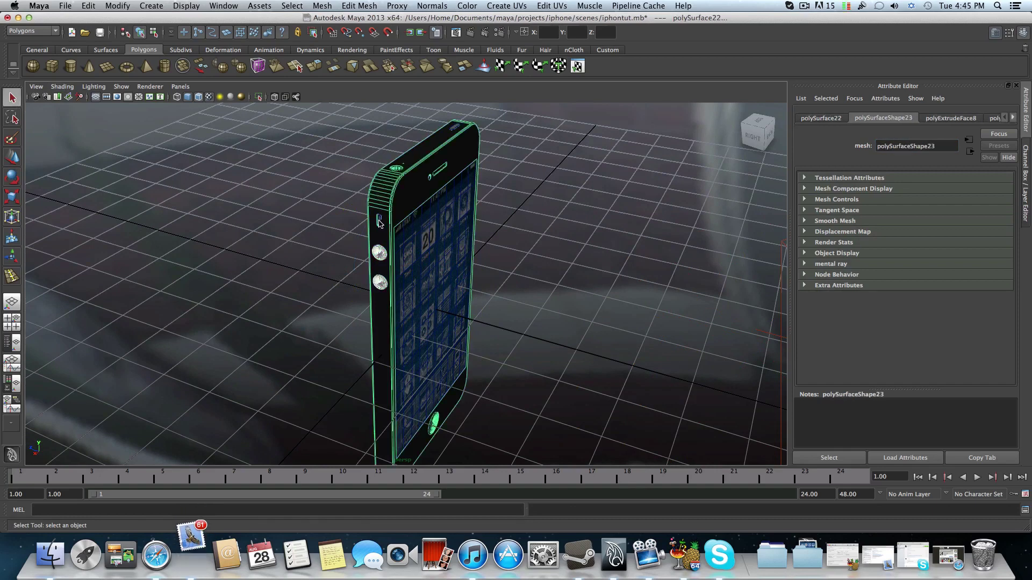
click(380, 223)
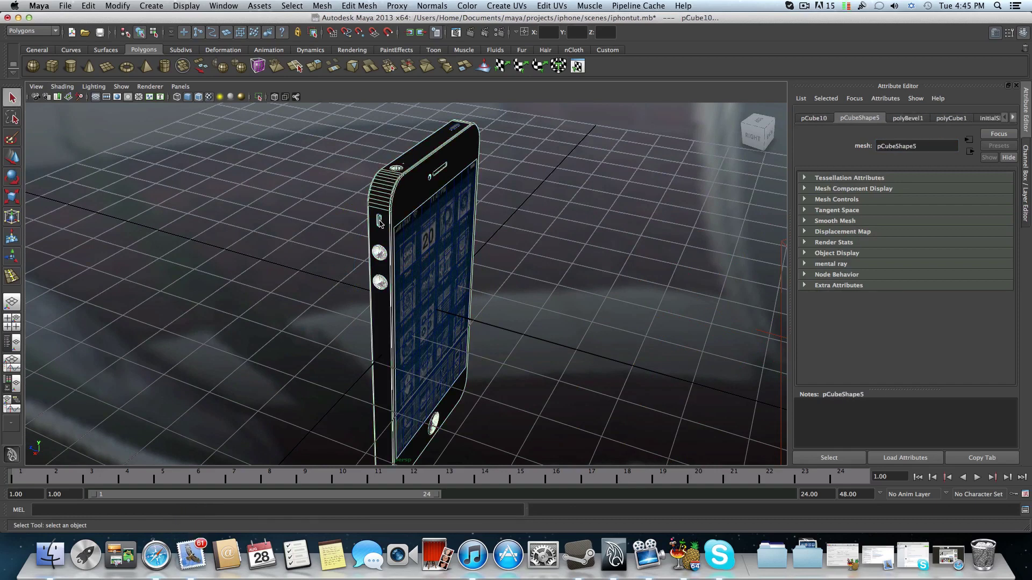
click(455, 129)
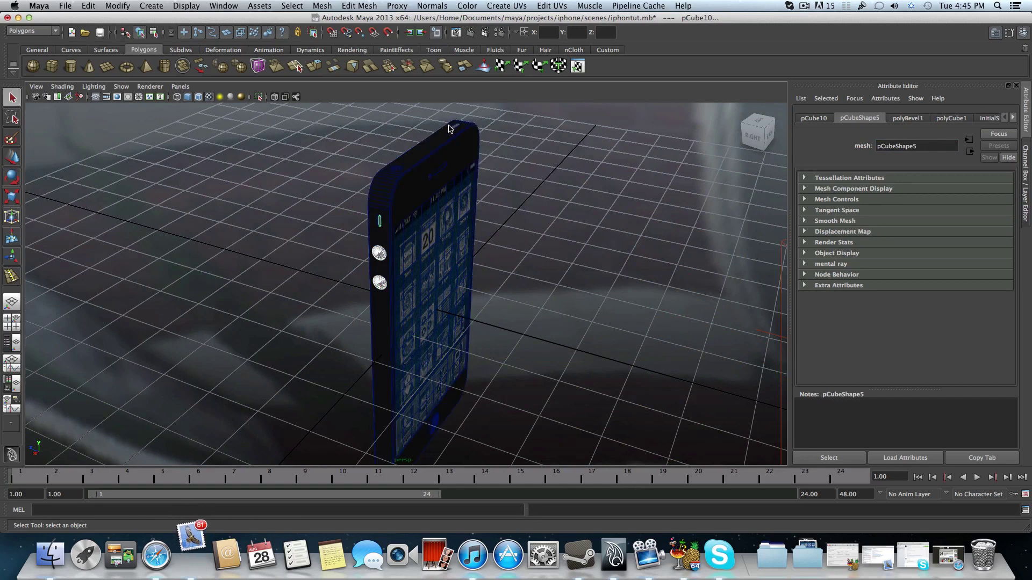
- Select the phone body, top button, side switch and both volume buttons together, and assign them the existing metal material
click(453, 130)
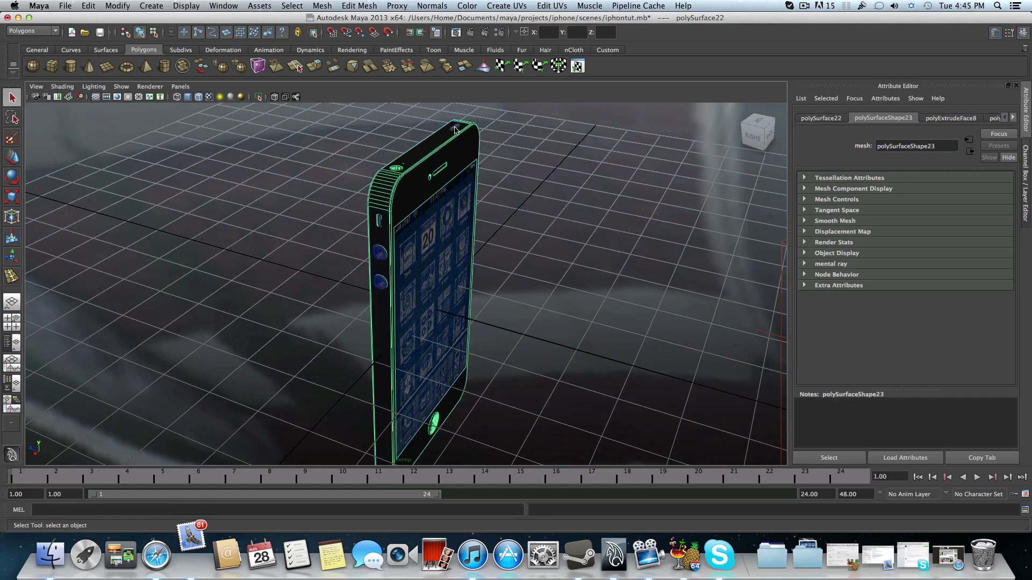
shift+click(455, 129)
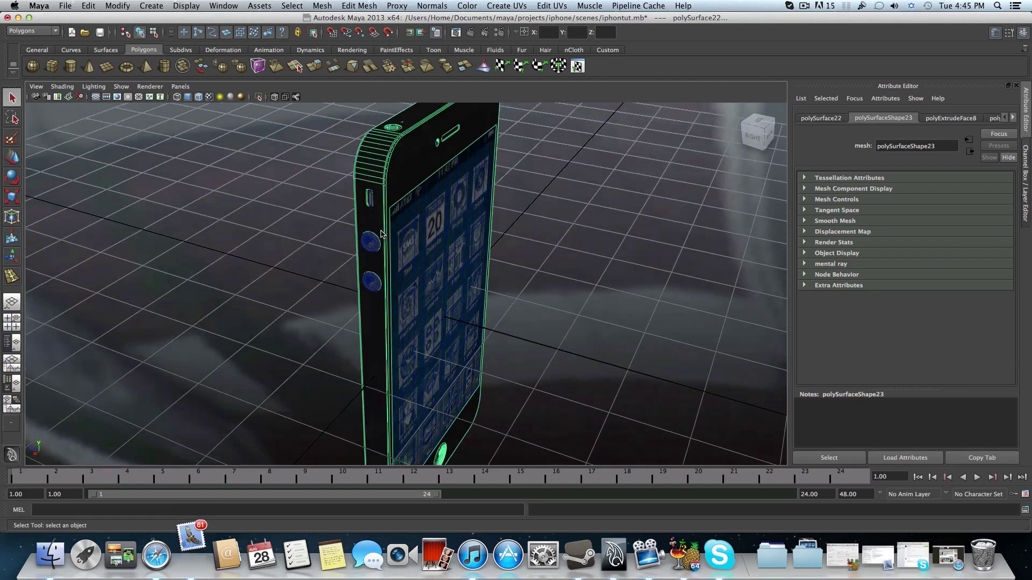
scroll(379, 231, up, 2)
shift+click(370, 202)
shift+click(371, 244)
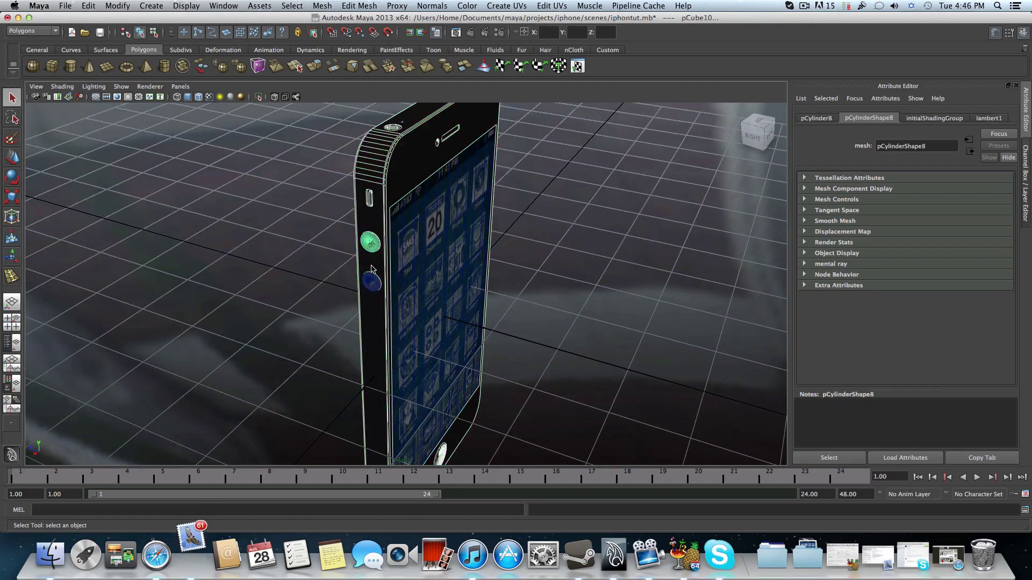
shift+click(372, 283)
right_click(372, 286)
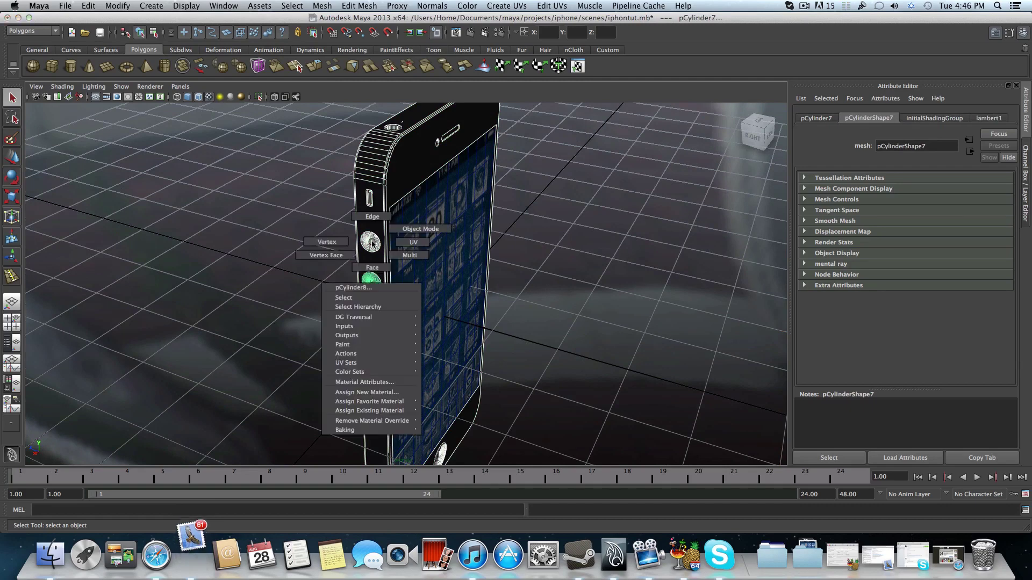
mouse_move(381, 411)
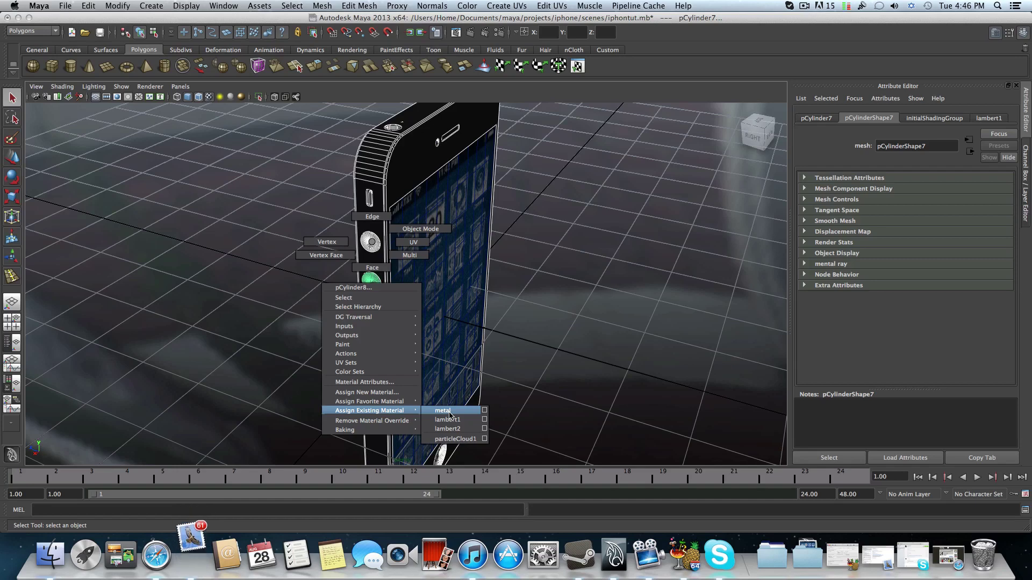
click(449, 414)
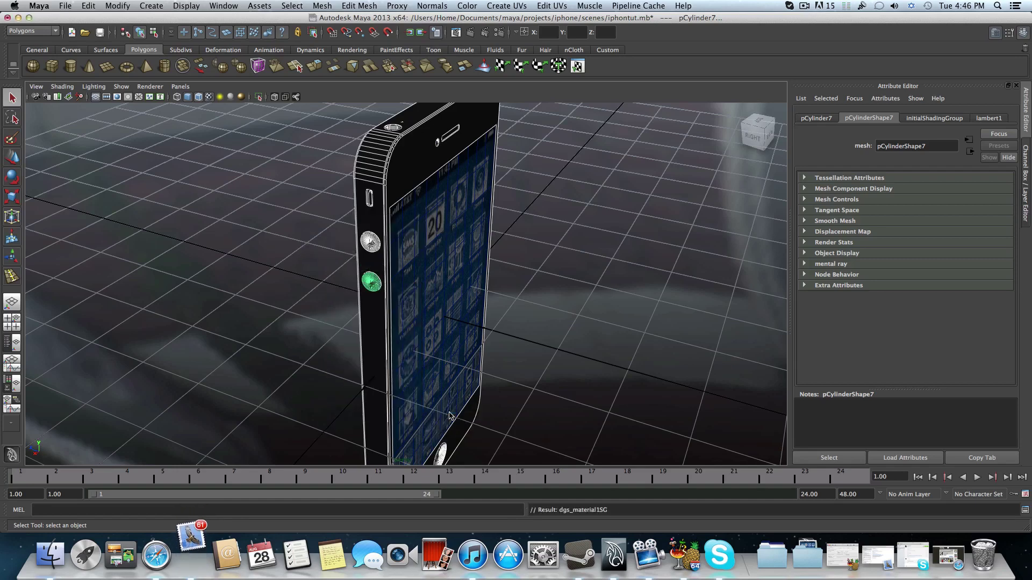
- Render the current frame with mental ray from an angled front view to check the metal material, and close the render
alt+drag(294, 250, 414, 282)
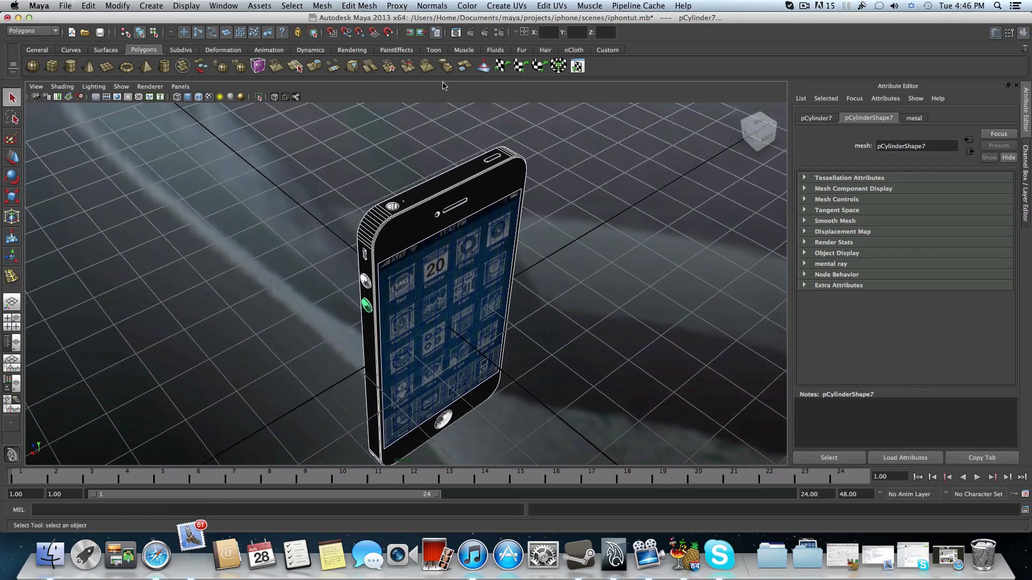
click(471, 34)
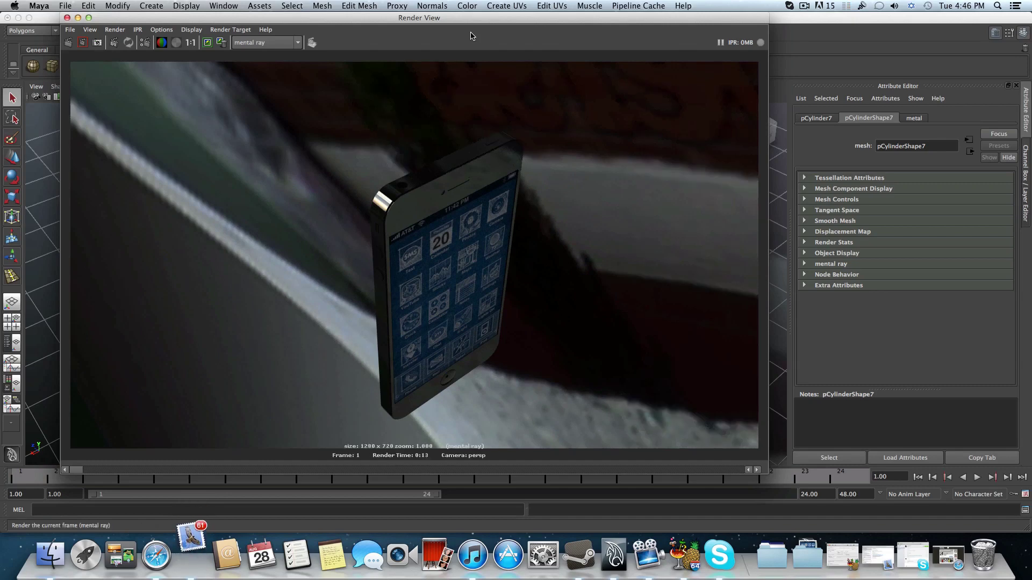
click(67, 18)
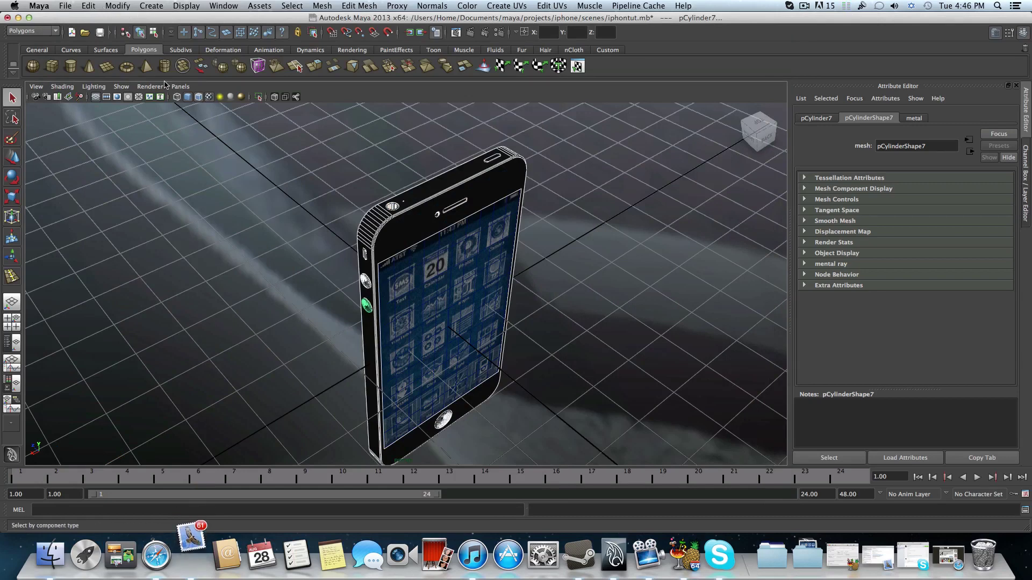
- Create a directional light in the scene
scroll(184, 113, down, 3)
scroll(185, 114, down, 2)
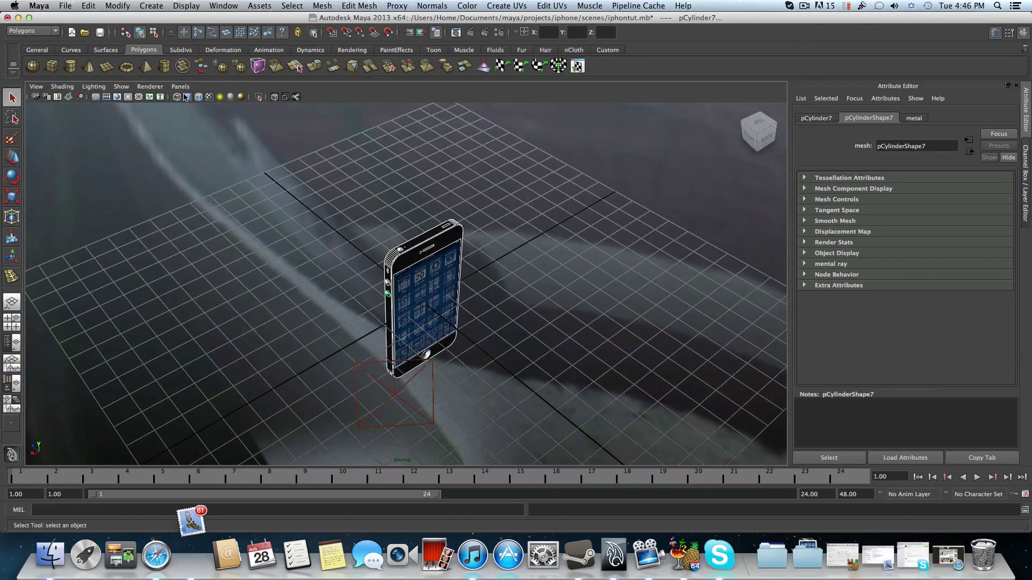
click(151, 5)
mouse_move(170, 64)
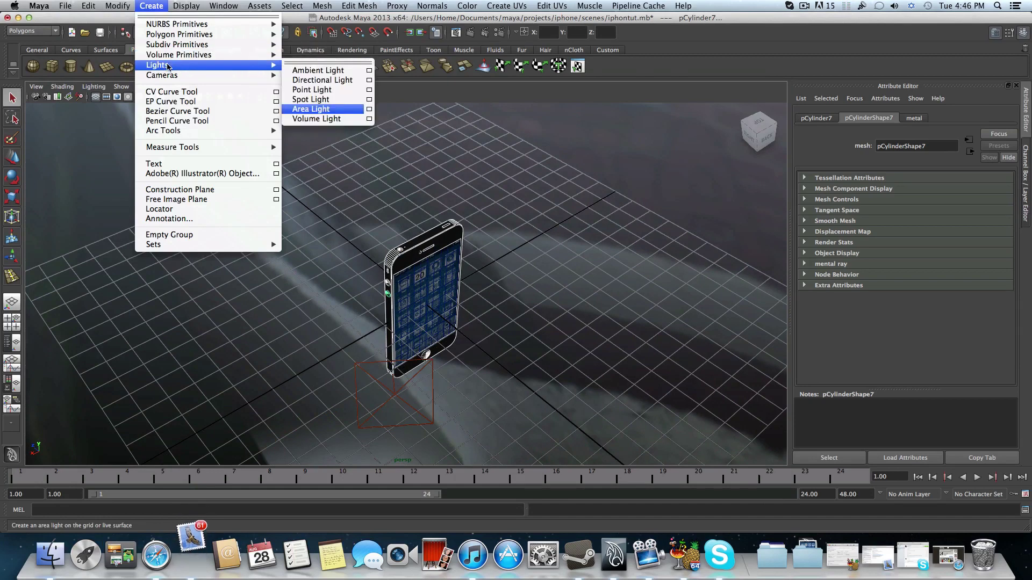
click(337, 80)
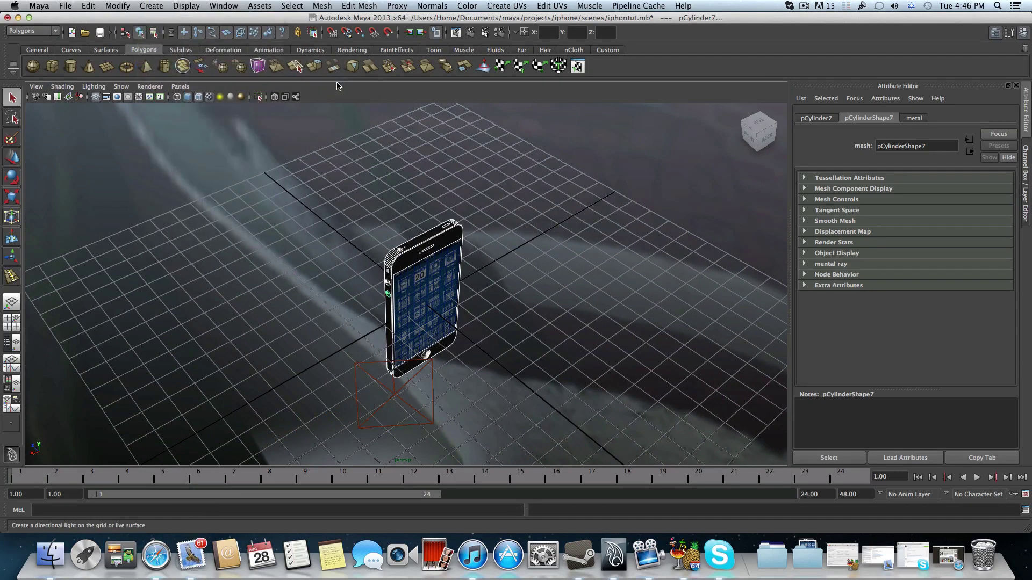
click(20, 177)
drag(461, 311, 503, 310)
scroll(585, 332, down, 5)
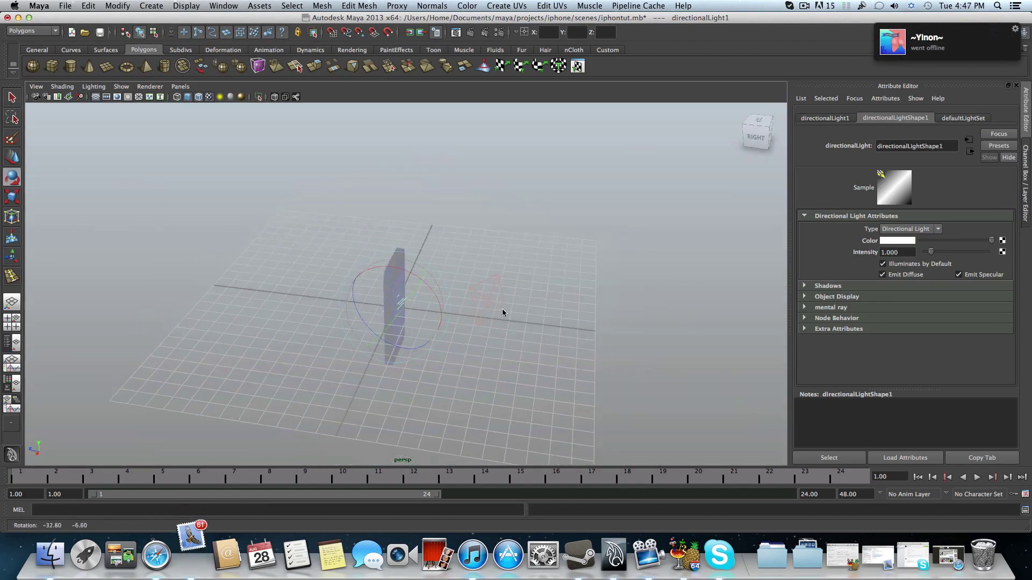
- Move the directional light along the Z axis away from the phone, past the area light toward the environment sphere's edge
click(16, 158)
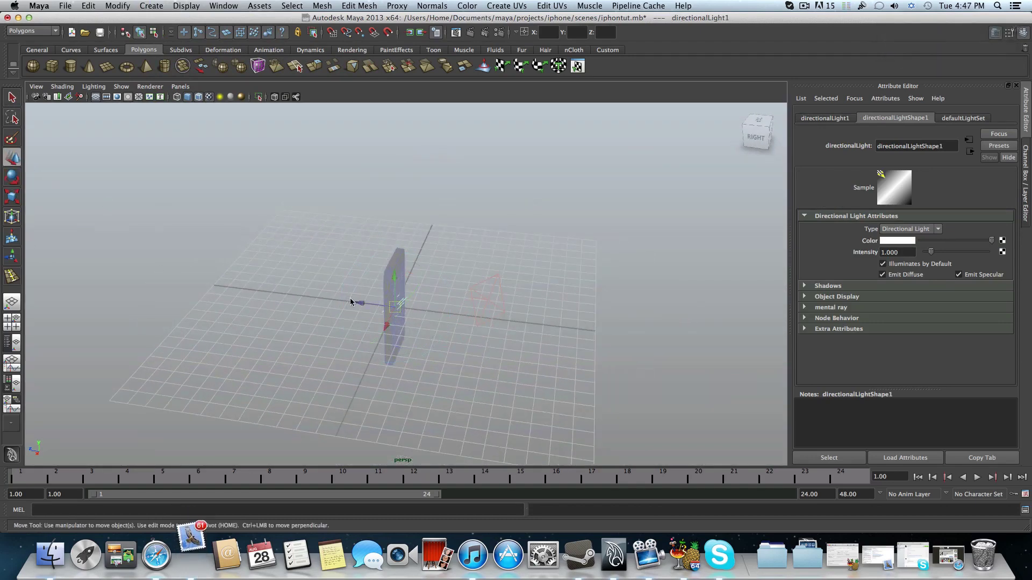
drag(356, 305, 648, 337)
scroll(474, 334, down, 5)
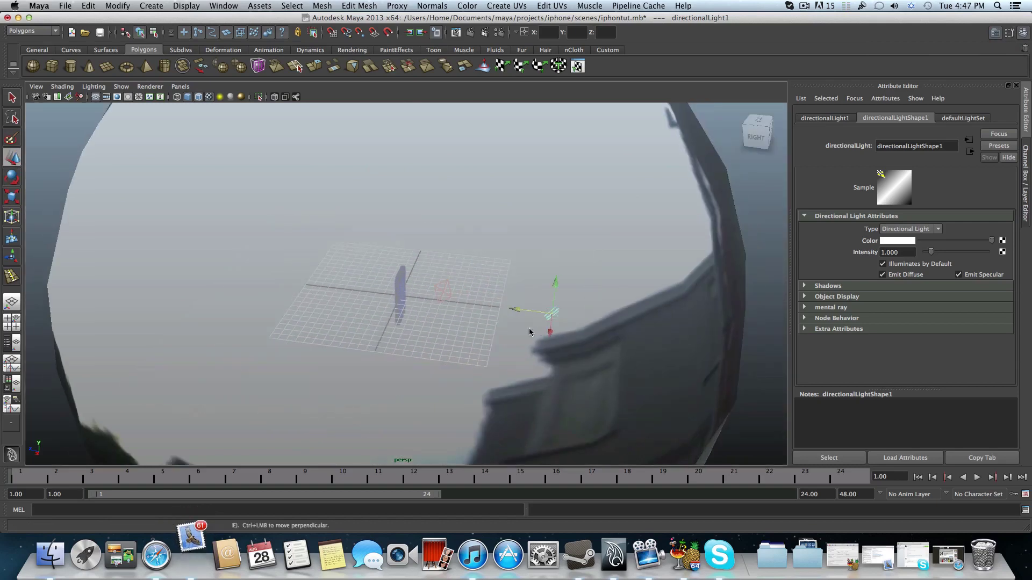
alt+drag(474, 330, 463, 345)
drag(481, 307, 566, 296)
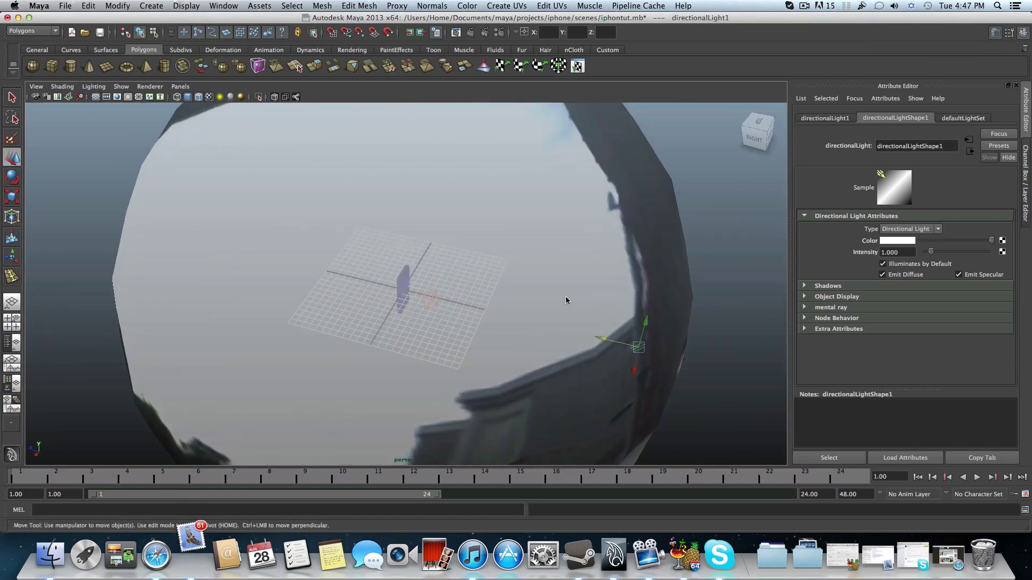
- Lower the directional light's intensity to 0.435 and test-render the phone from an angled front view
drag(932, 252, 930, 256)
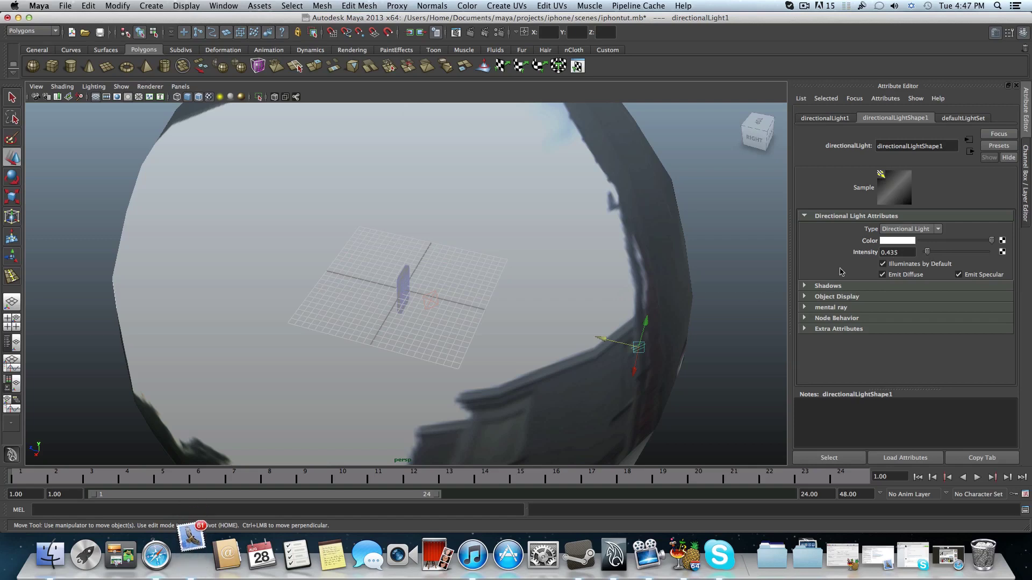
scroll(585, 359, up, 6)
scroll(572, 366, up, 3)
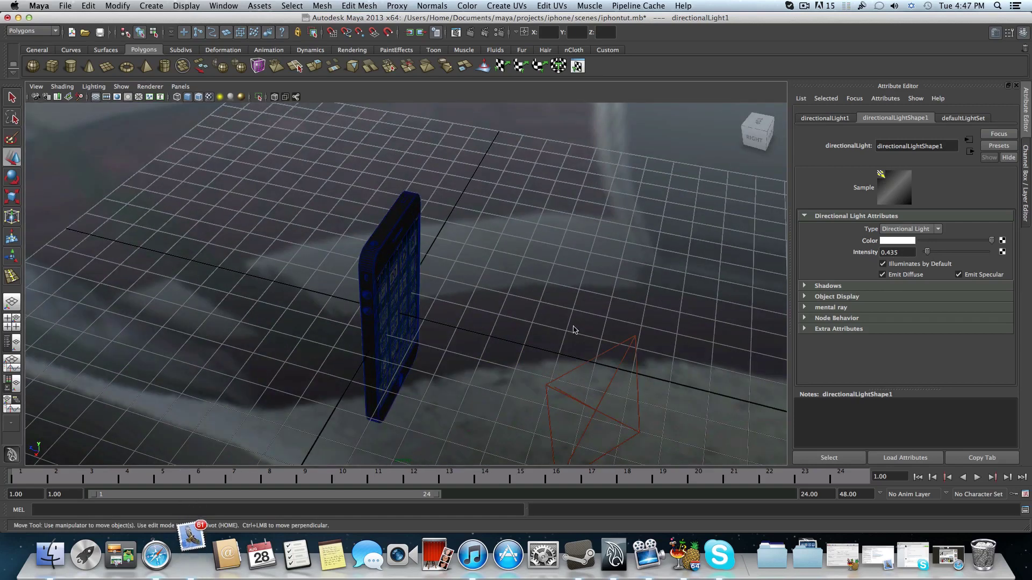
alt+drag(571, 329, 480, 326)
scroll(480, 326, up, 3)
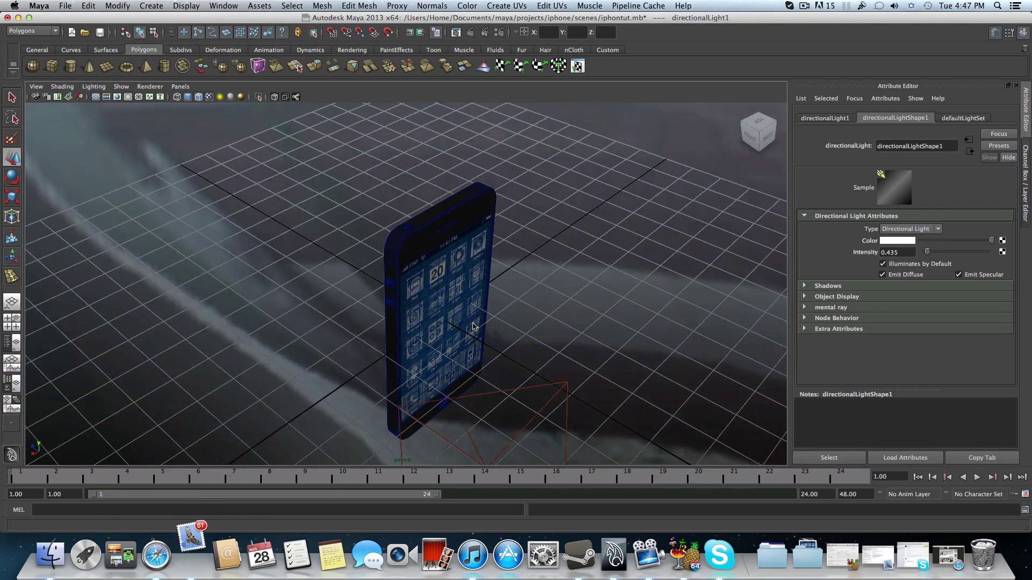
click(469, 33)
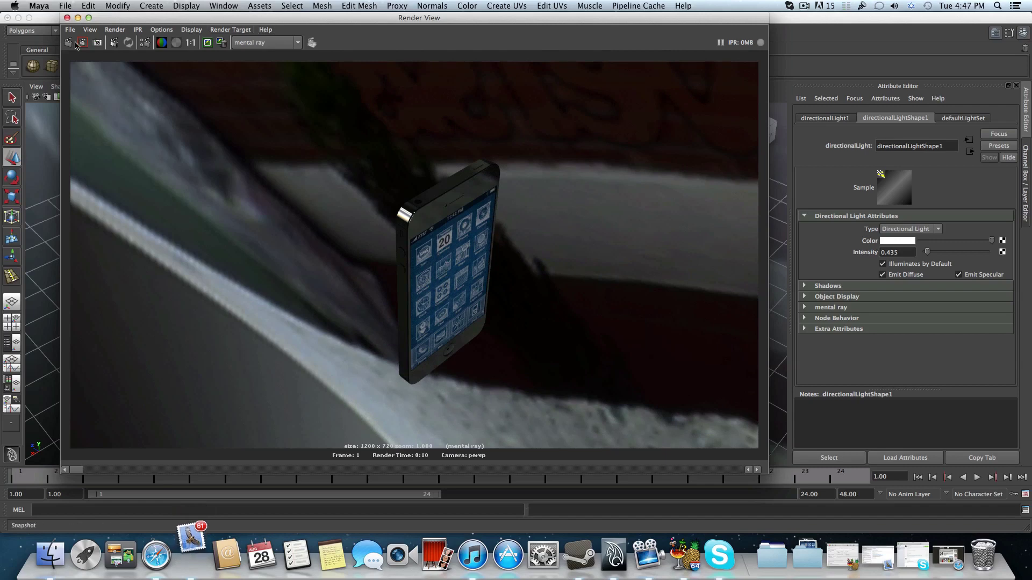
click(66, 18)
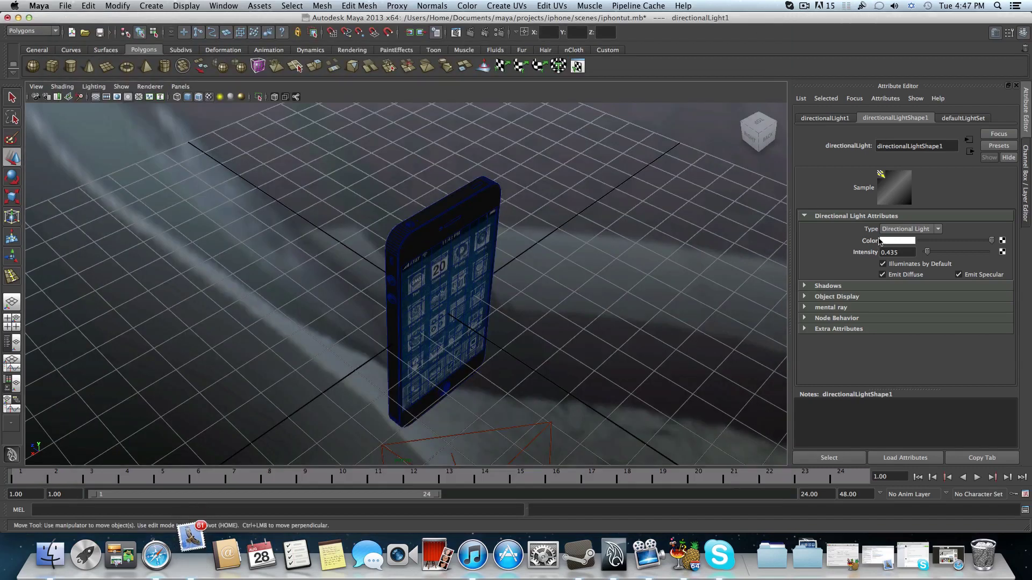
- Raise the directional light's intensity to 1.130, then render the frame again and close the render
drag(928, 253, 933, 254)
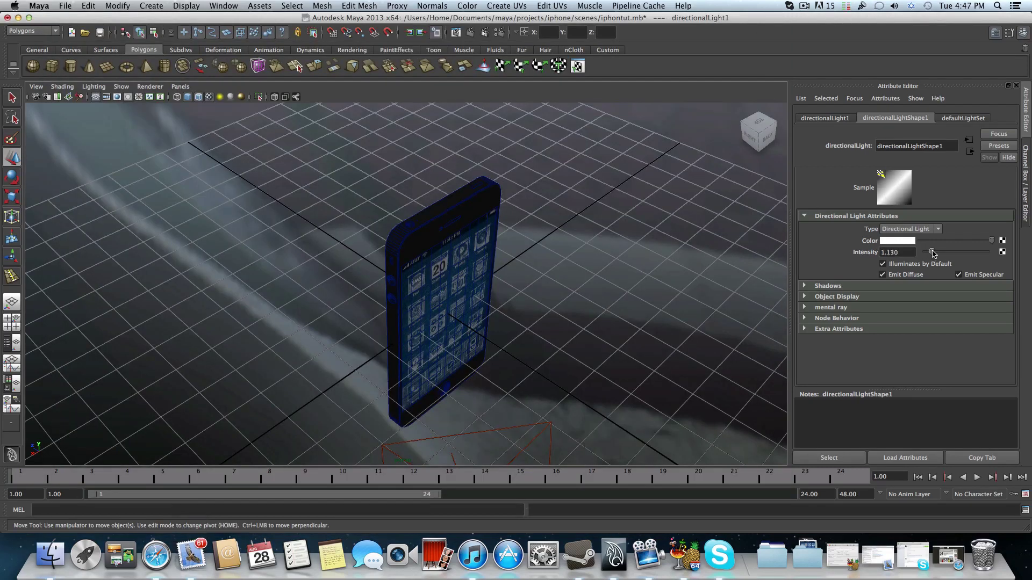
click(468, 34)
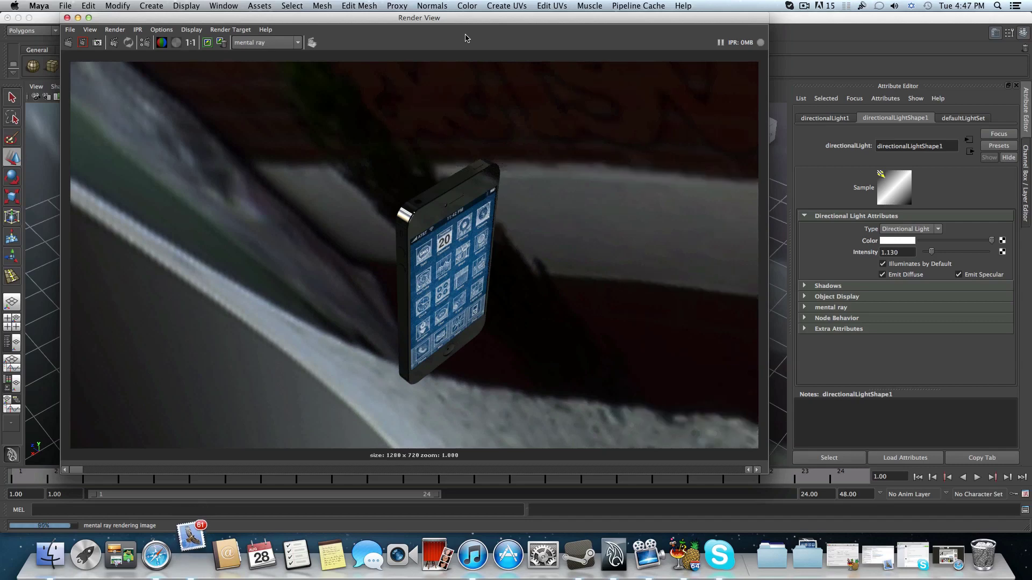
click(67, 19)
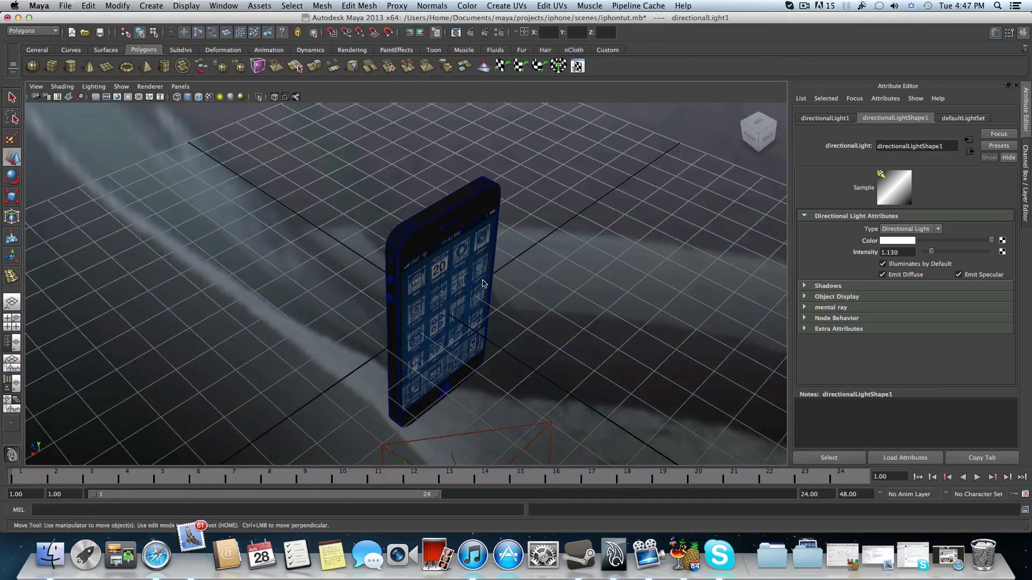
- Move the directional light along the Z axis back toward the phone, to about -7.577
scroll(487, 298, down, 10)
scroll(487, 297, down, 6)
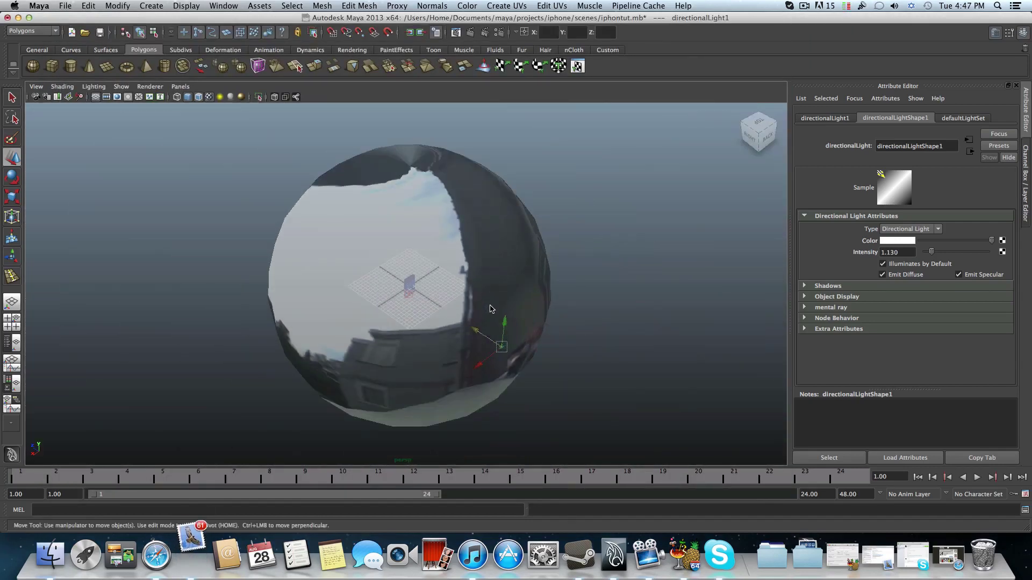
drag(434, 301, 408, 282)
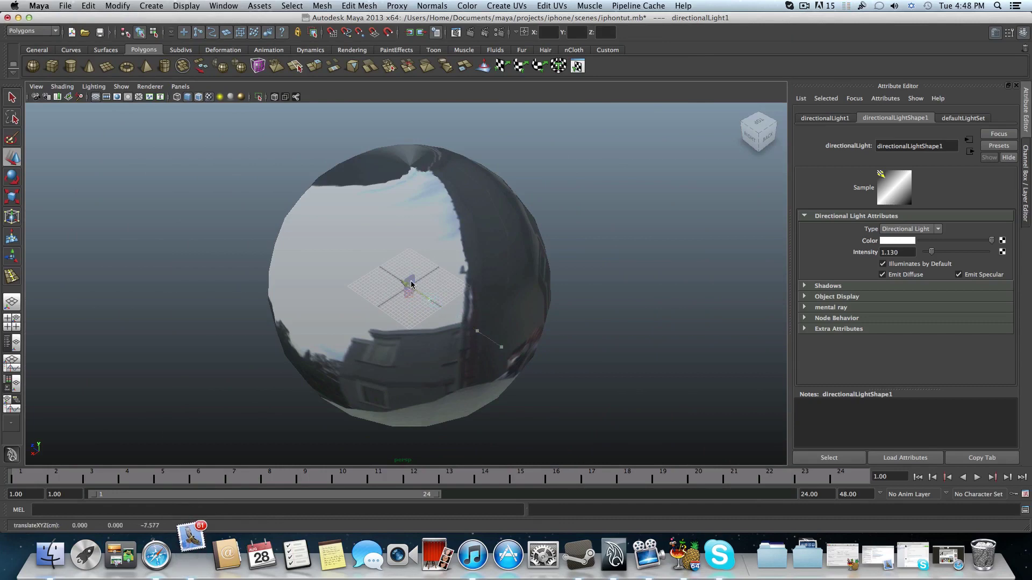
scroll(537, 323, up, 10)
scroll(543, 338, up, 10)
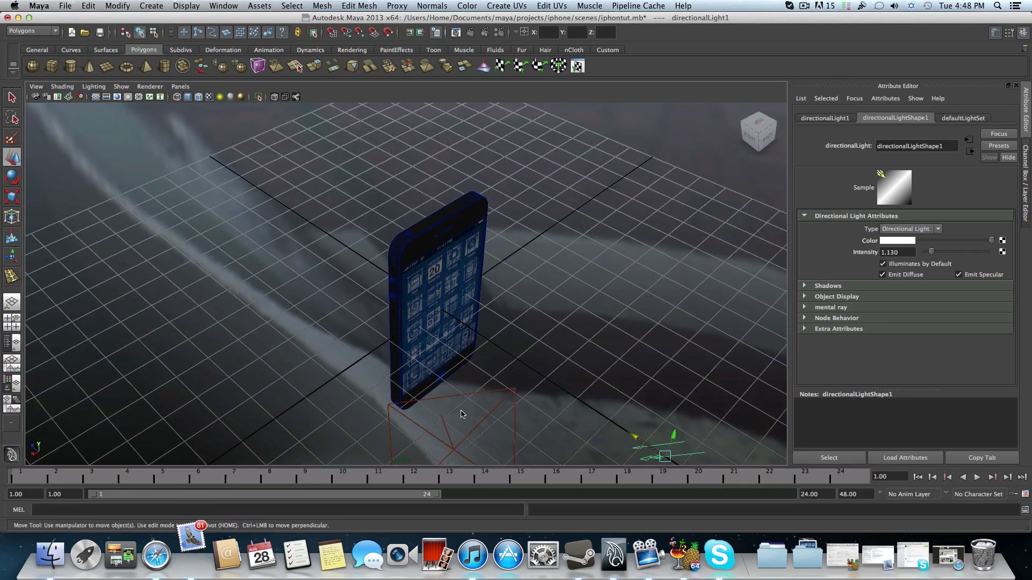
- Reselect the directional light, test-render the phone with it at the closer position, and close the render
click(465, 394)
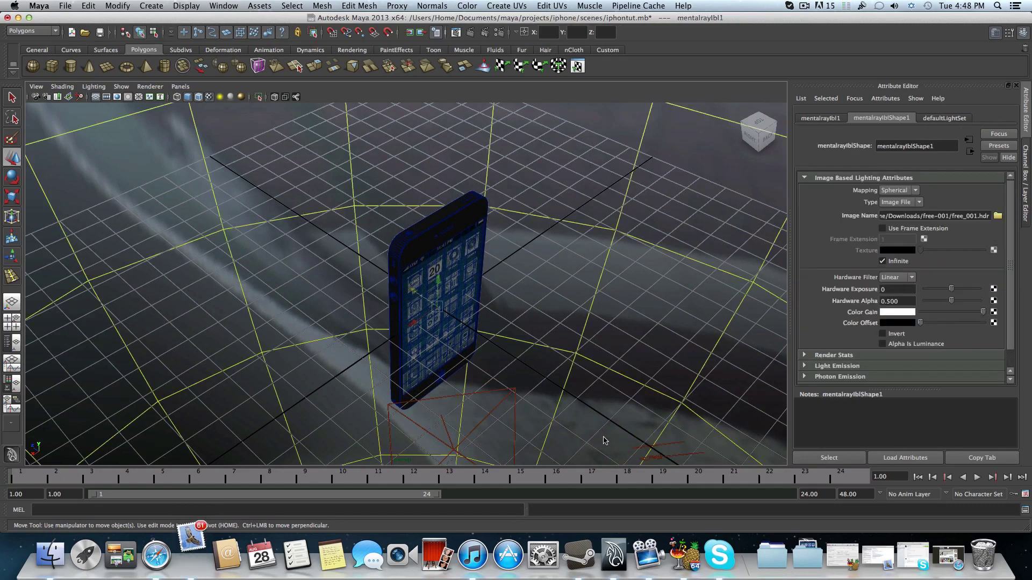
click(644, 449)
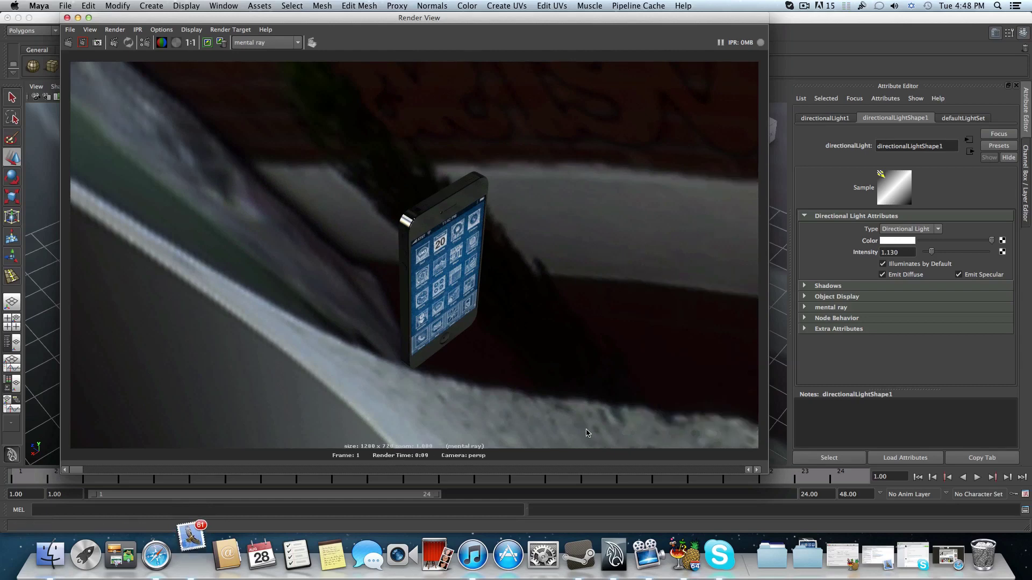
click(67, 19)
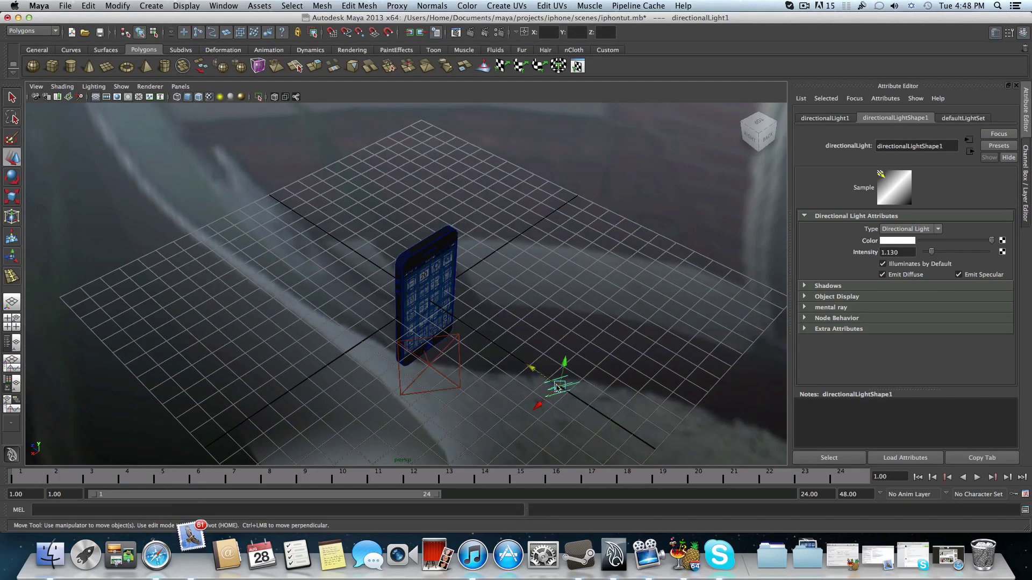
- Shift the directional light along the X axis to about 1.160 and raise its intensity to 8.957
drag(553, 397, 514, 414)
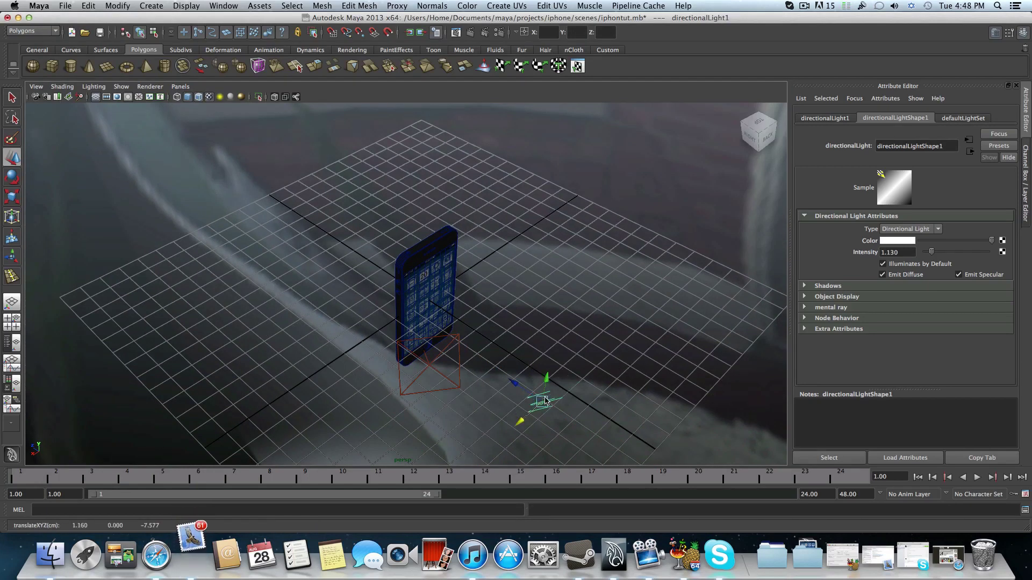
drag(936, 252, 981, 255)
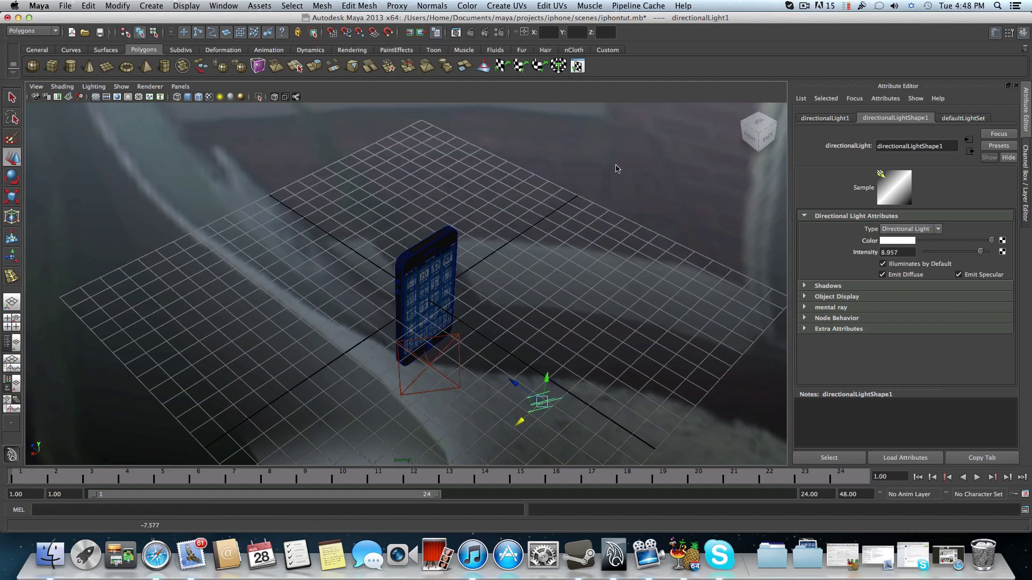
- Test-render the phone with the brighter light from the current angle and again from a lower front view
click(470, 33)
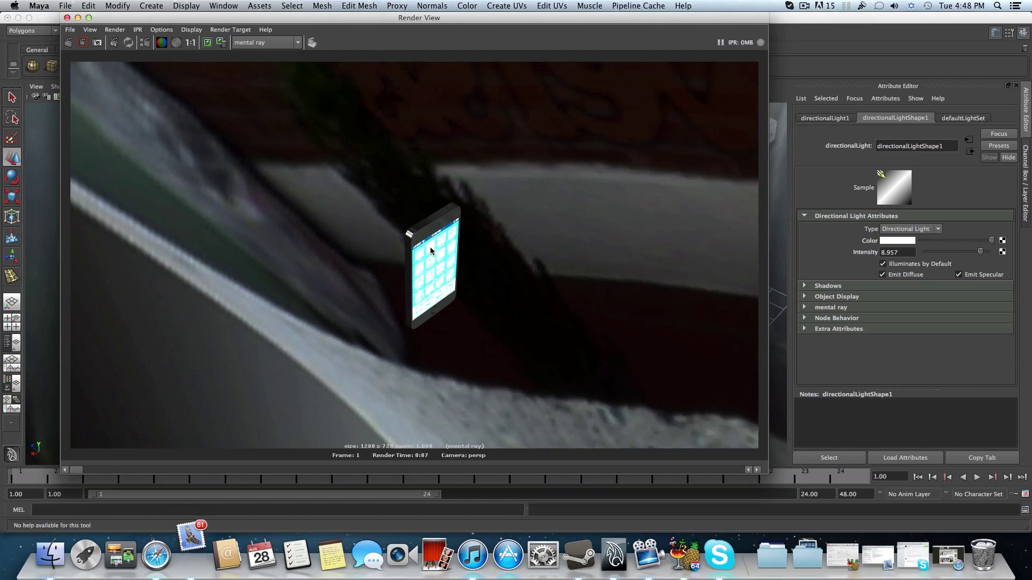
click(67, 17)
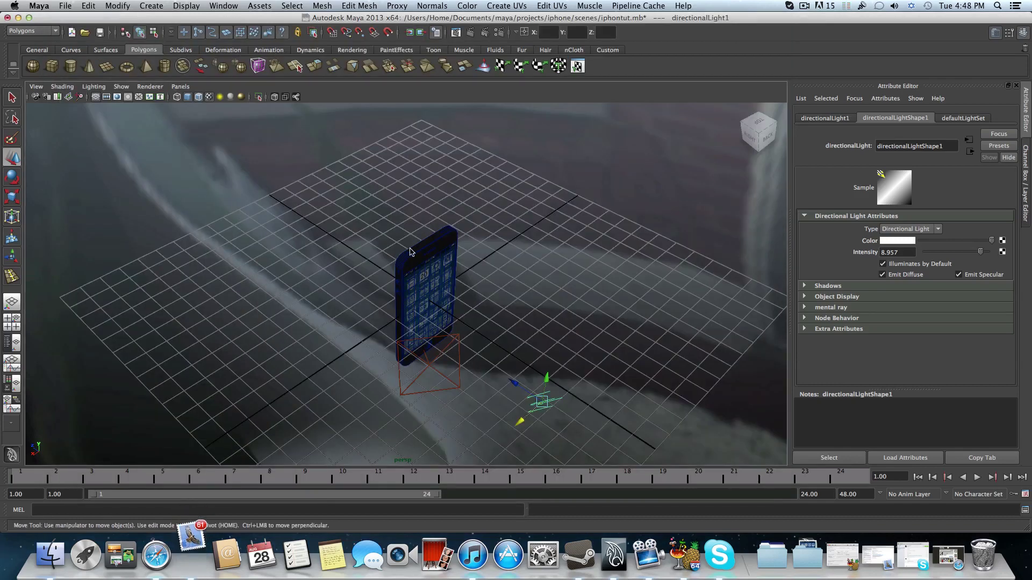
alt+drag(440, 269, 456, 269)
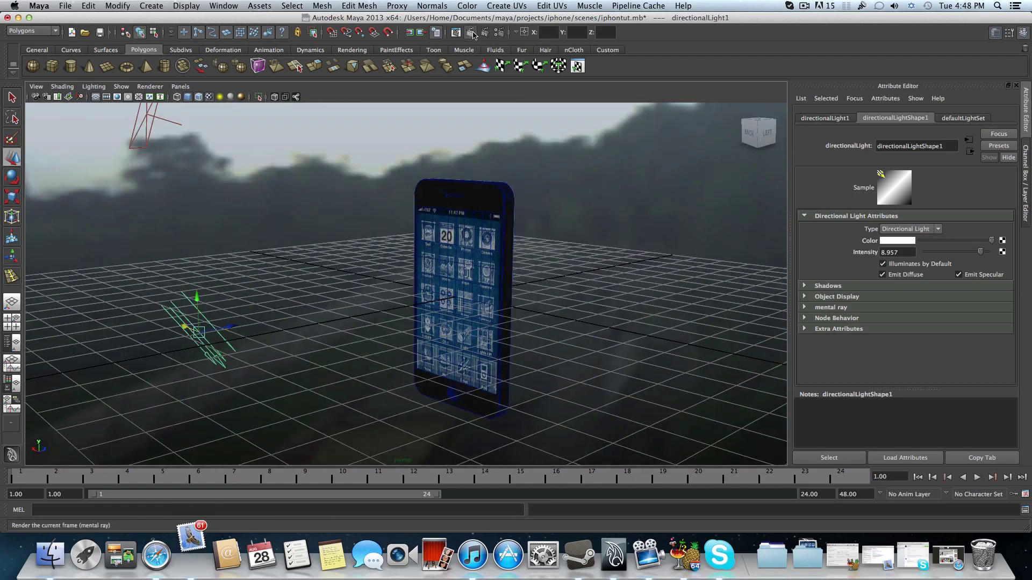
click(470, 32)
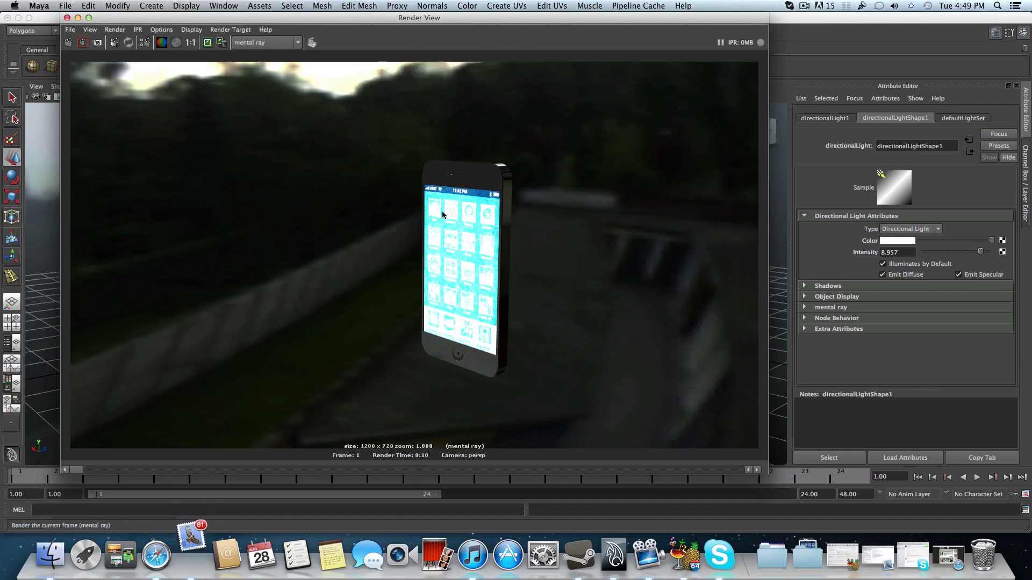
click(67, 18)
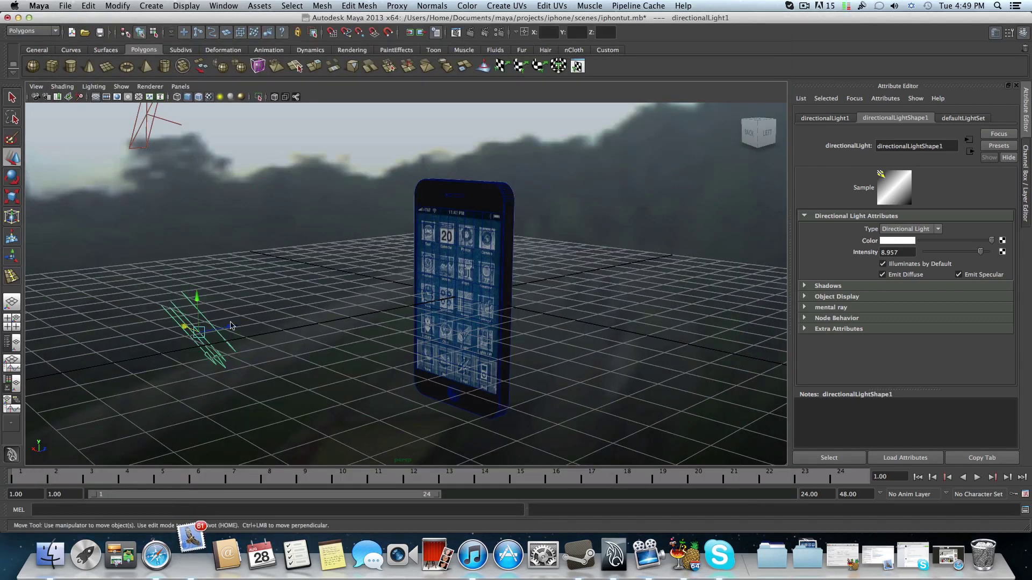
- Switch the phone body mesh to face selection and select its black front face
alt+drag(394, 230, 453, 214)
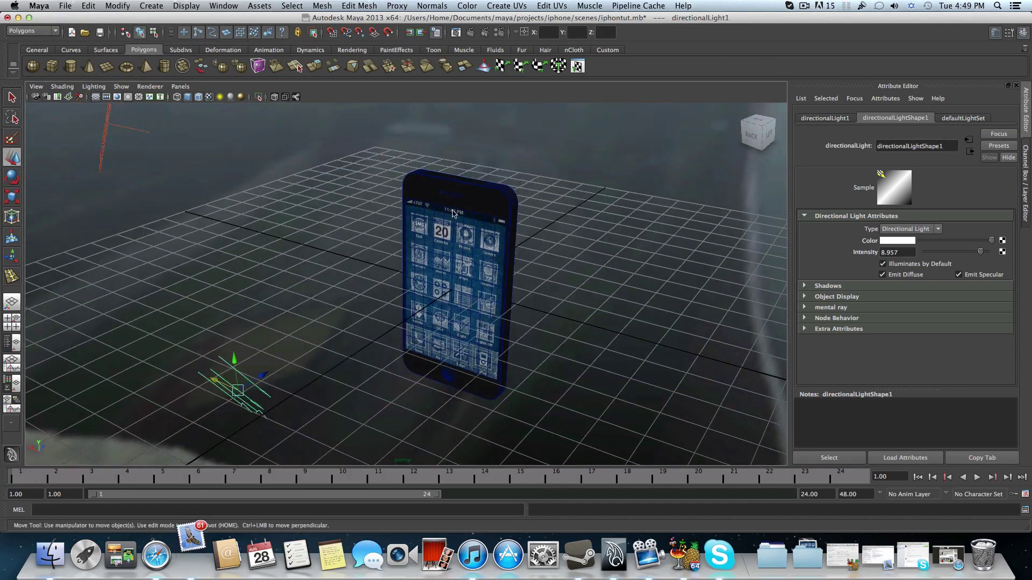
click(467, 200)
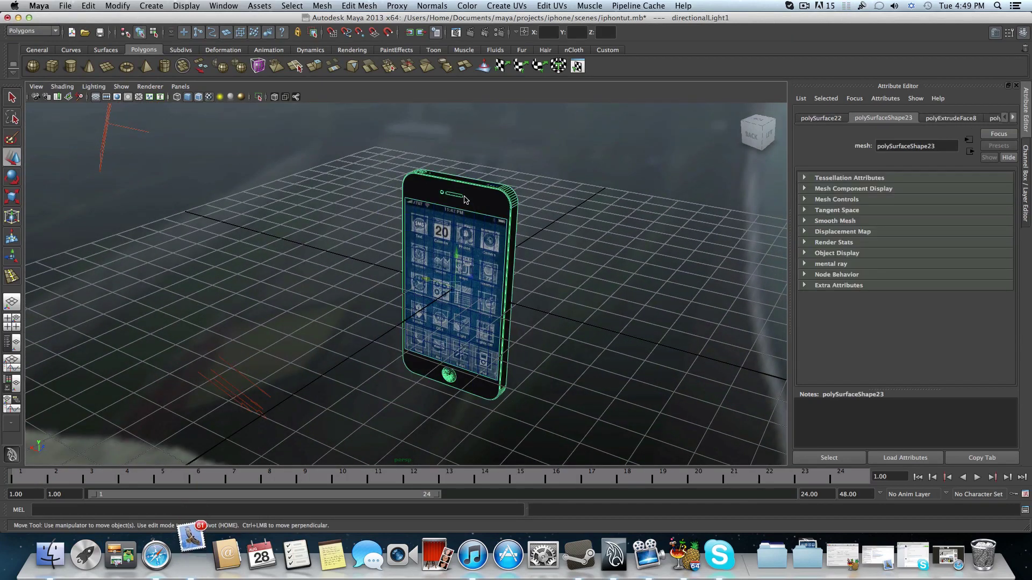
key(f)
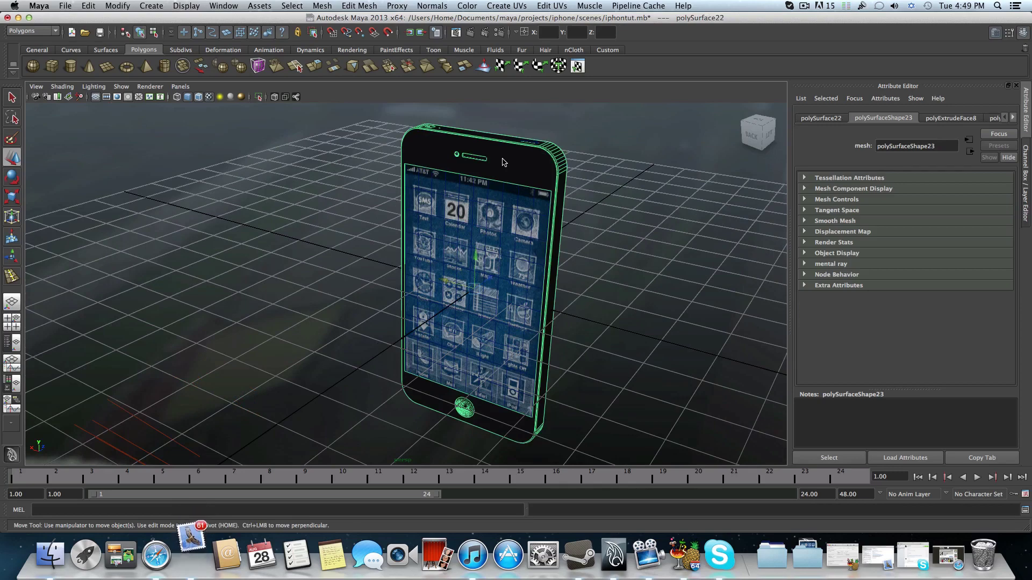
right_drag(502, 162, 518, 238)
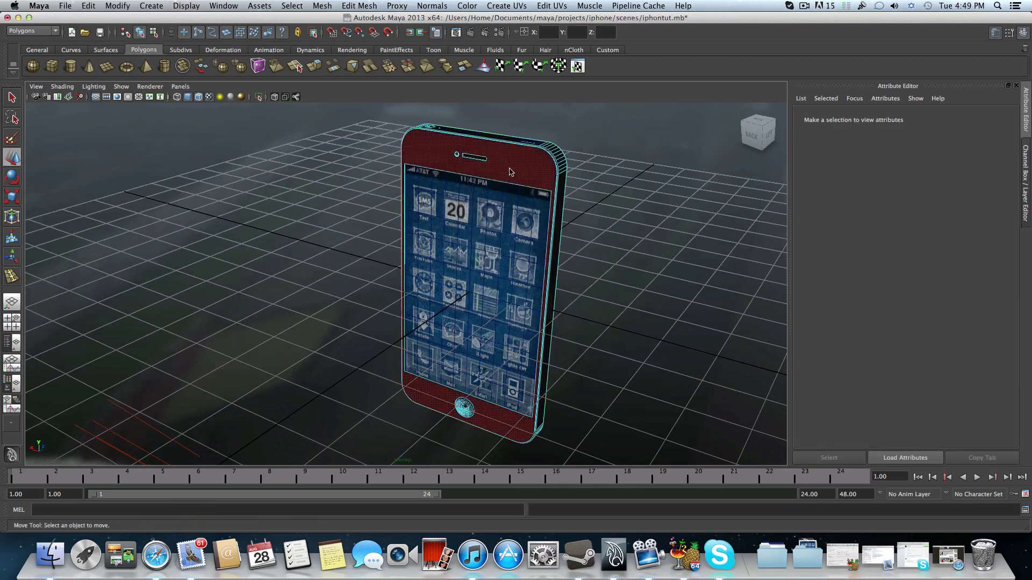
click(519, 238)
- Add the thin rim faces bordering the front face around the phone's upper corners to the selection
alt+right_drag(451, 283, 552, 319)
alt+drag(501, 291, 474, 263)
shift+click(466, 221)
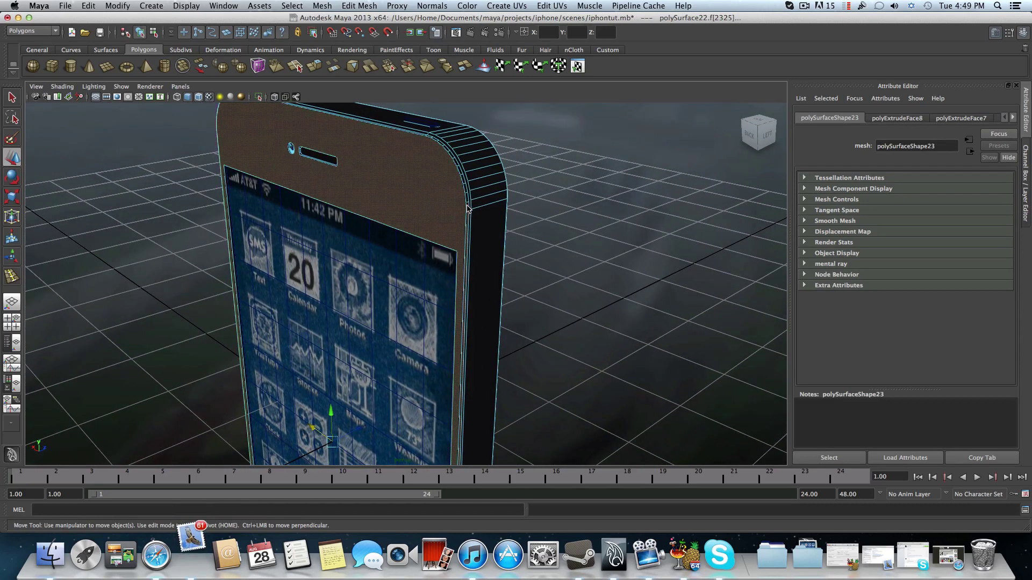
shift+click(466, 209)
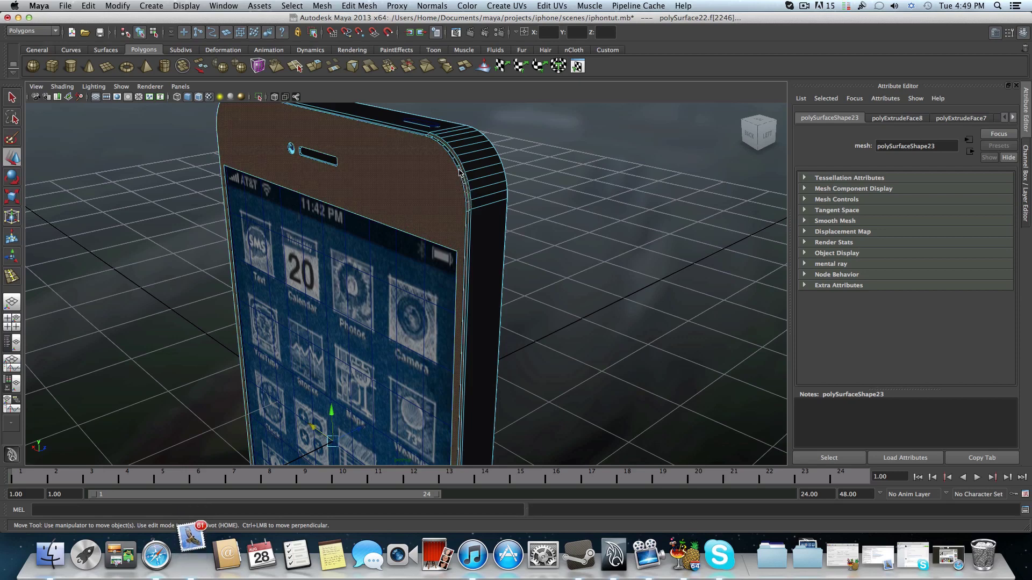
scroll(451, 160, up, 2)
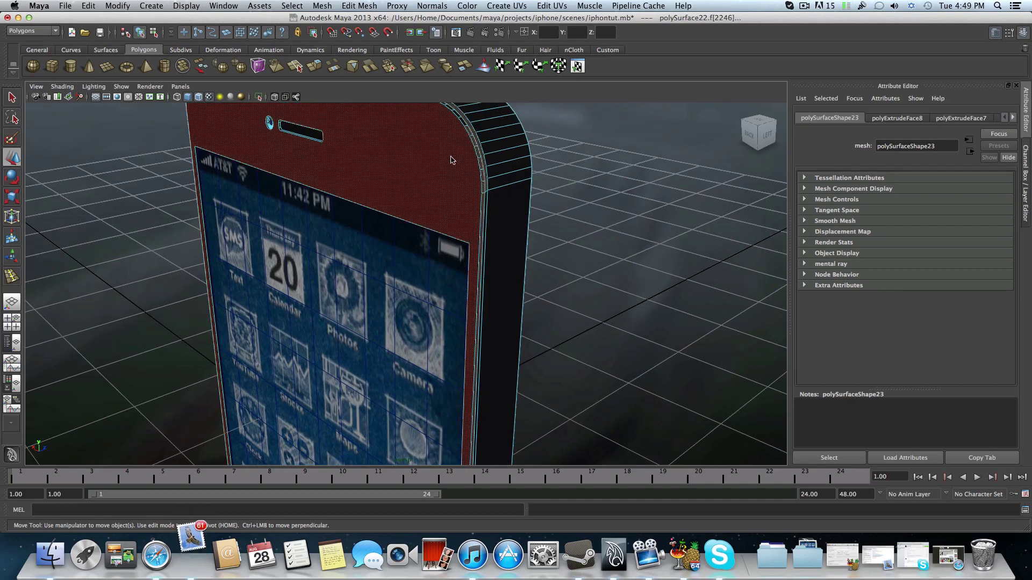
alt+drag(461, 194, 455, 250)
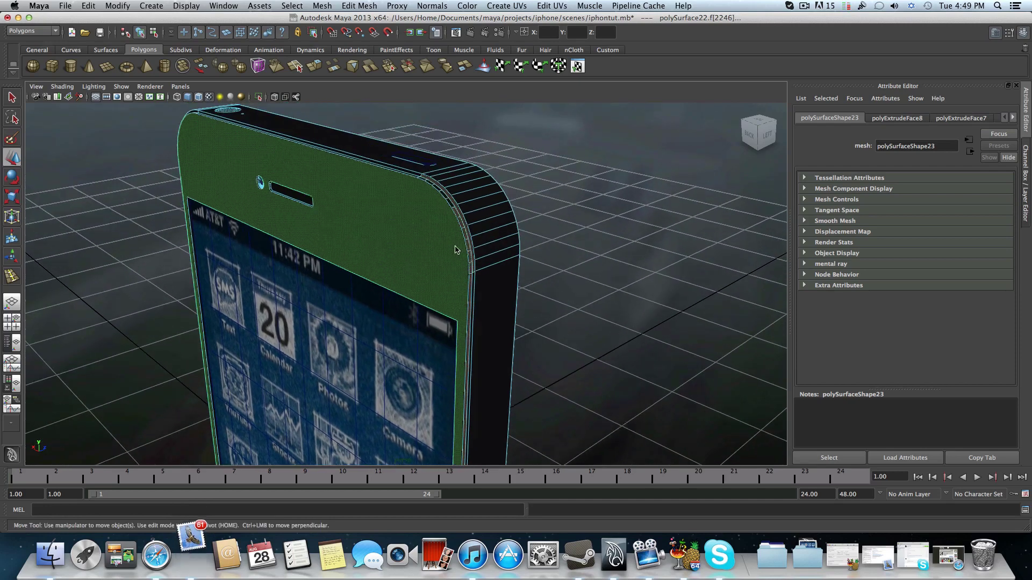
click(415, 180)
alt+drag(355, 209, 498, 211)
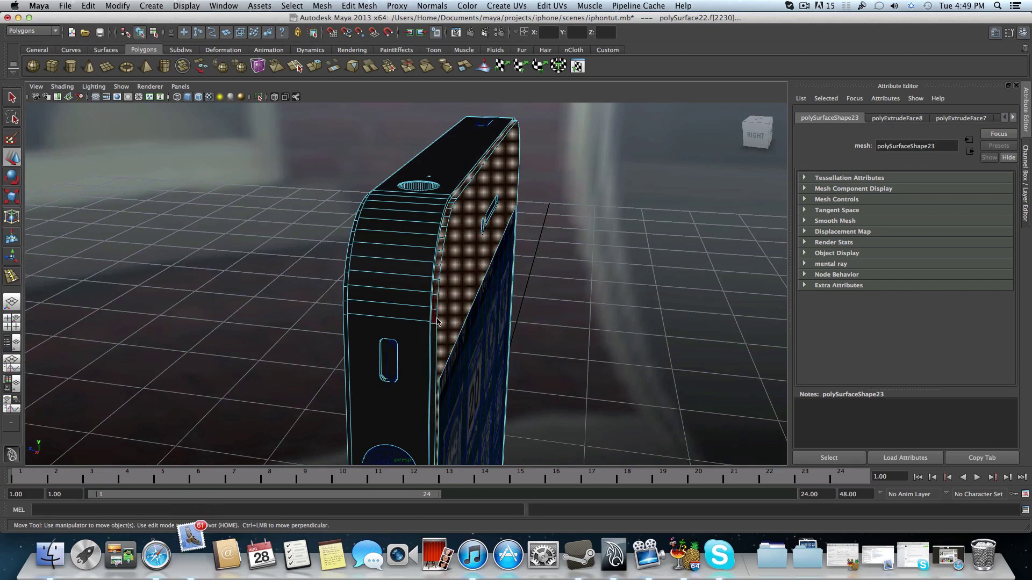
- Add the thin rim faces around the phone's lower front corners to the face selection
alt+drag(442, 318, 358, 349)
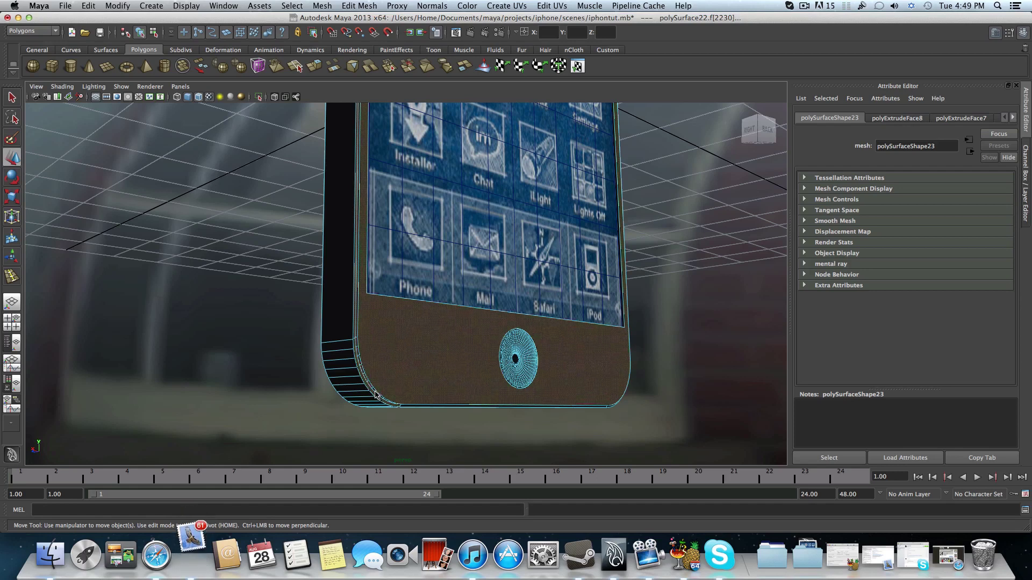
alt+middle_drag(379, 396, 397, 336)
alt+drag(397, 337, 405, 337)
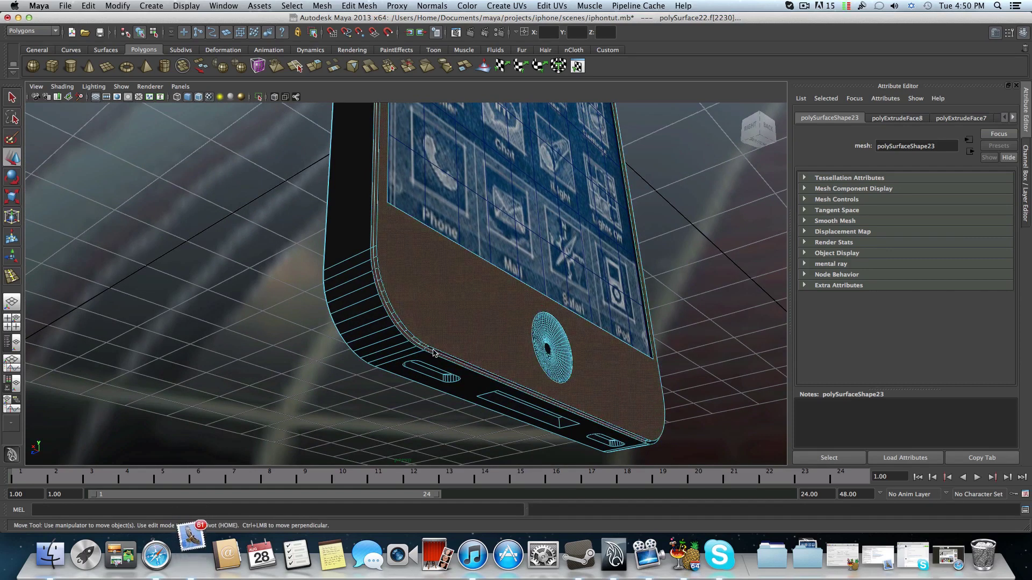
alt+drag(425, 348, 392, 328)
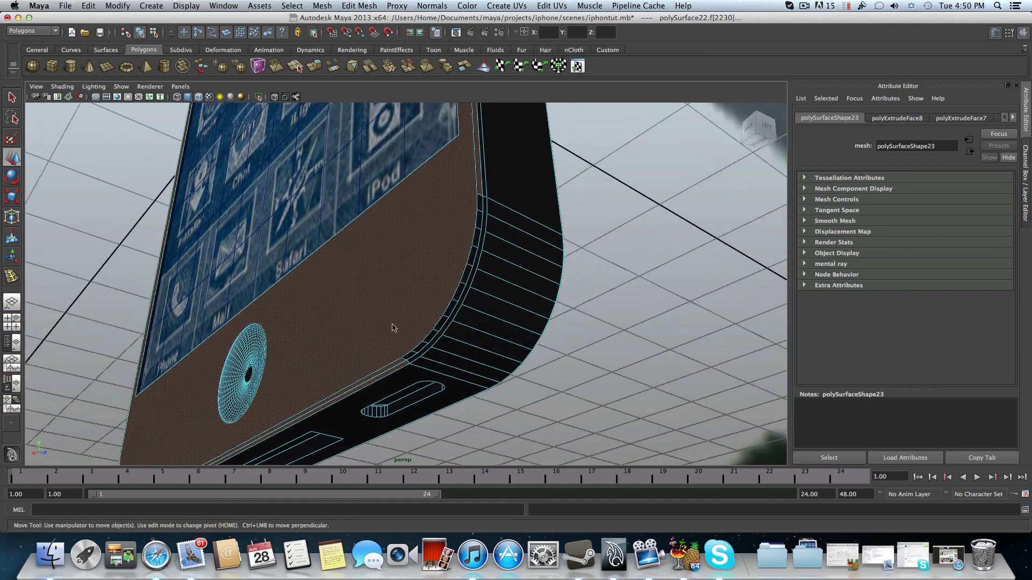
shift+double_click(411, 357)
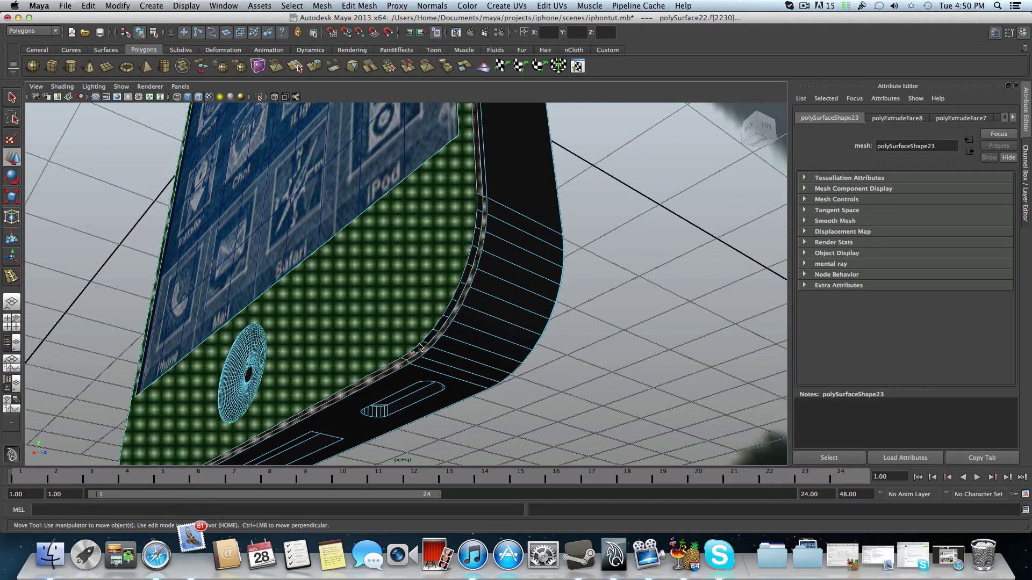
shift+click(445, 308)
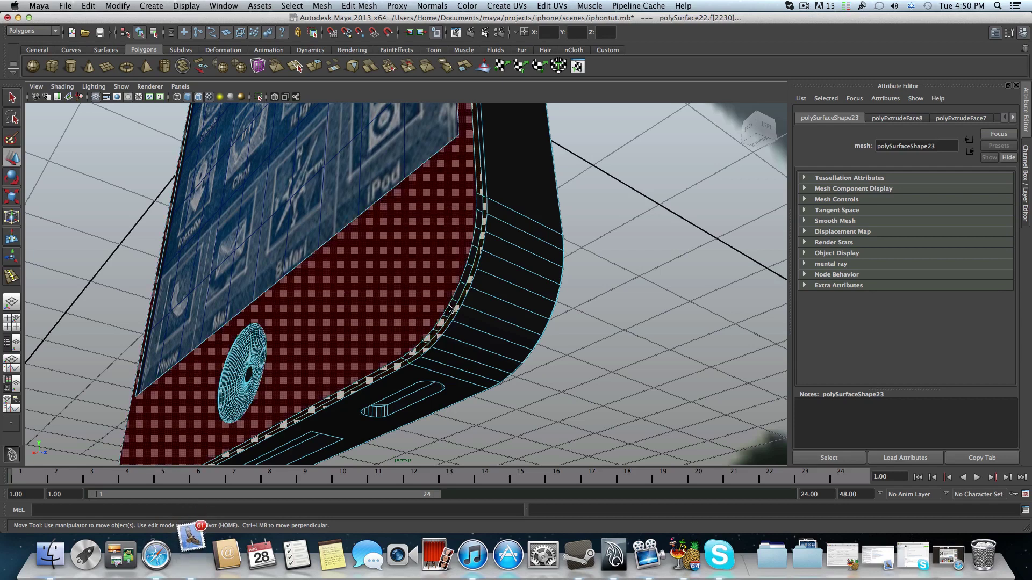
shift+click(477, 240)
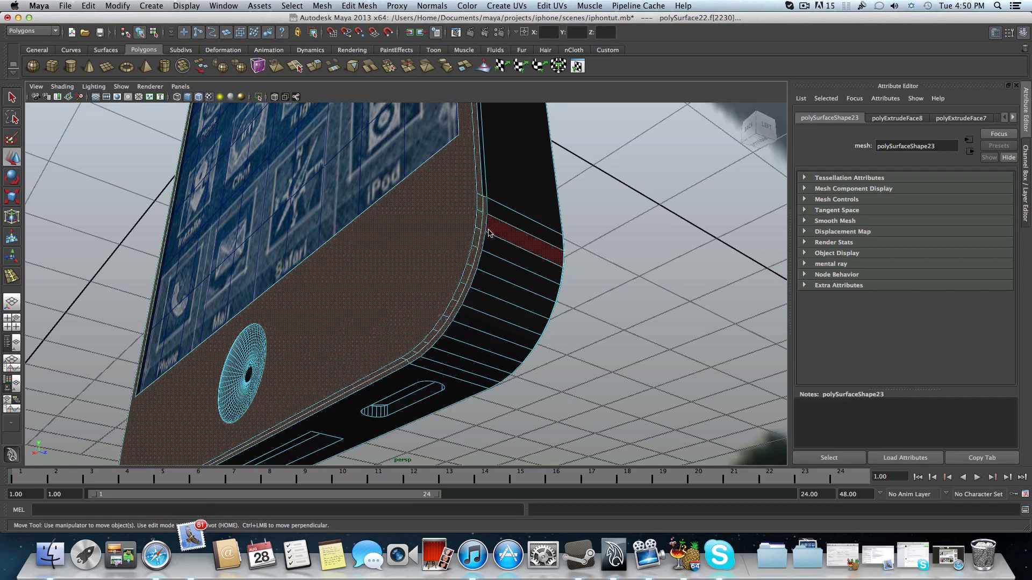
- Add the home button's faces to the selection from a straight-on view of the phone's front
alt+drag(483, 192, 406, 377)
alt+middle_drag(406, 377, 476, 110)
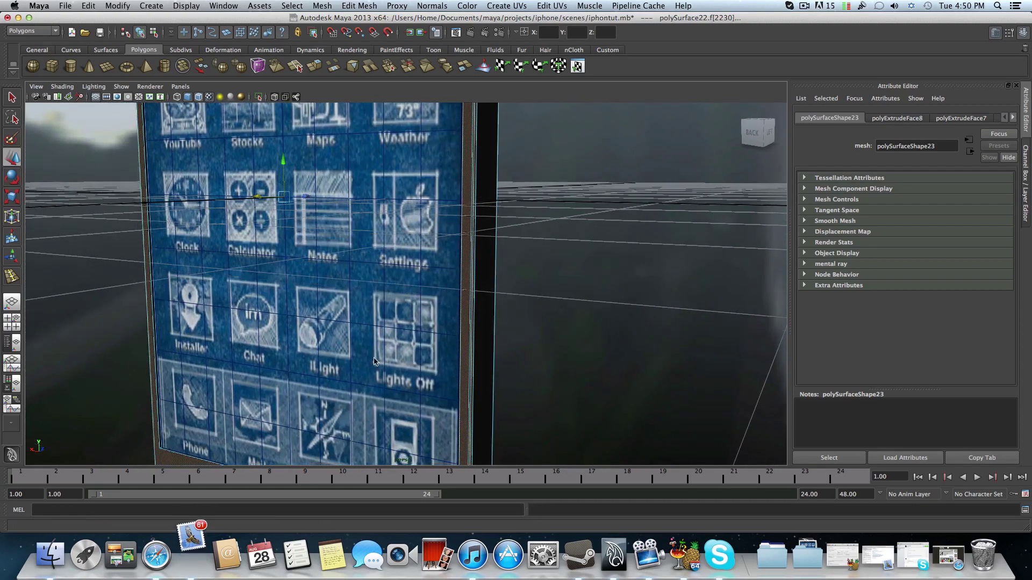
alt+middle_drag(413, 333, 479, 180)
alt+drag(332, 454, 331, 303)
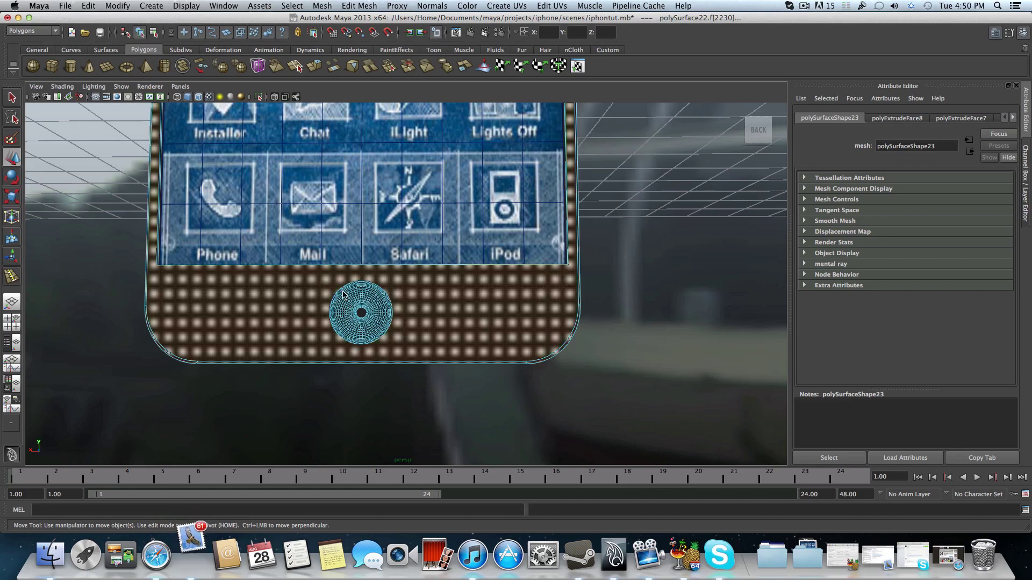
alt+drag(342, 292, 342, 295)
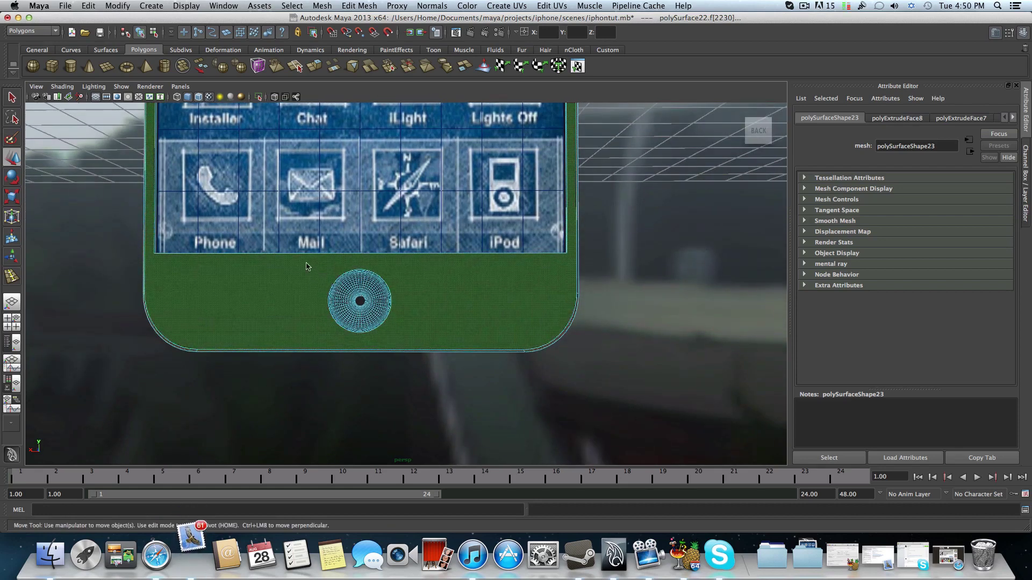
drag(307, 264, 398, 344)
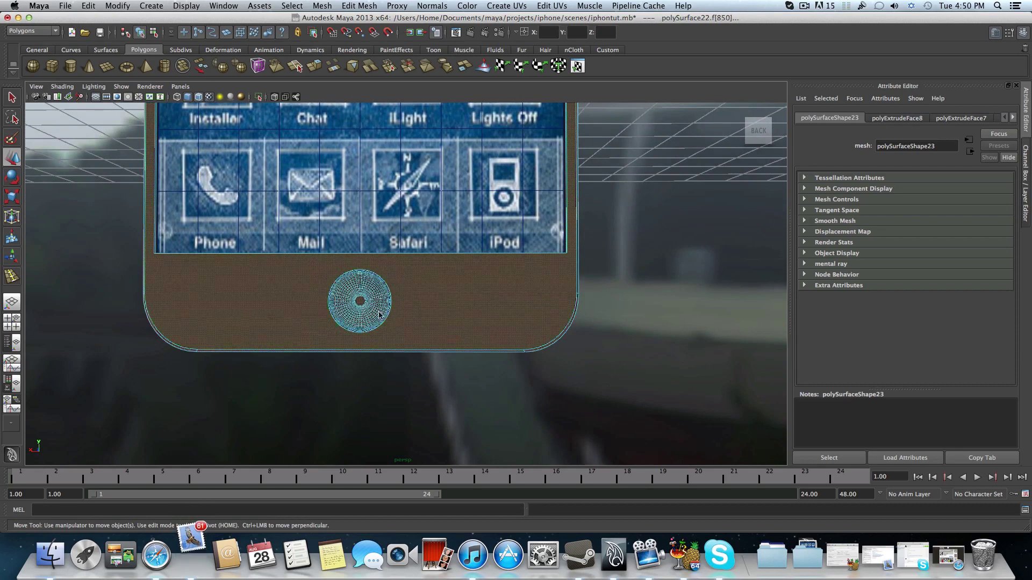
alt+drag(247, 310, 346, 392)
click(369, 346)
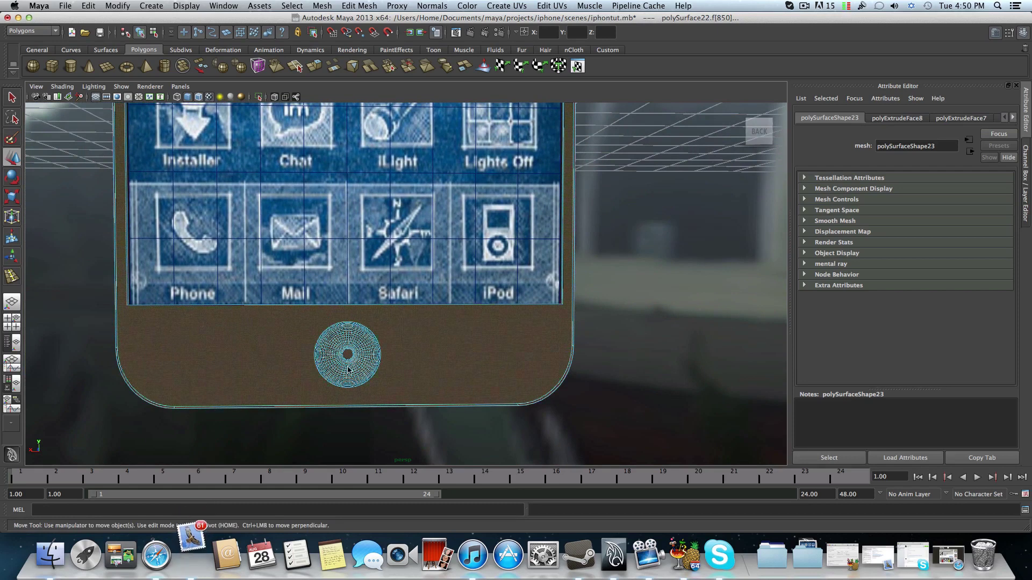
- Remove the phone's large back face from the face selection
scroll(336, 364, down, 5)
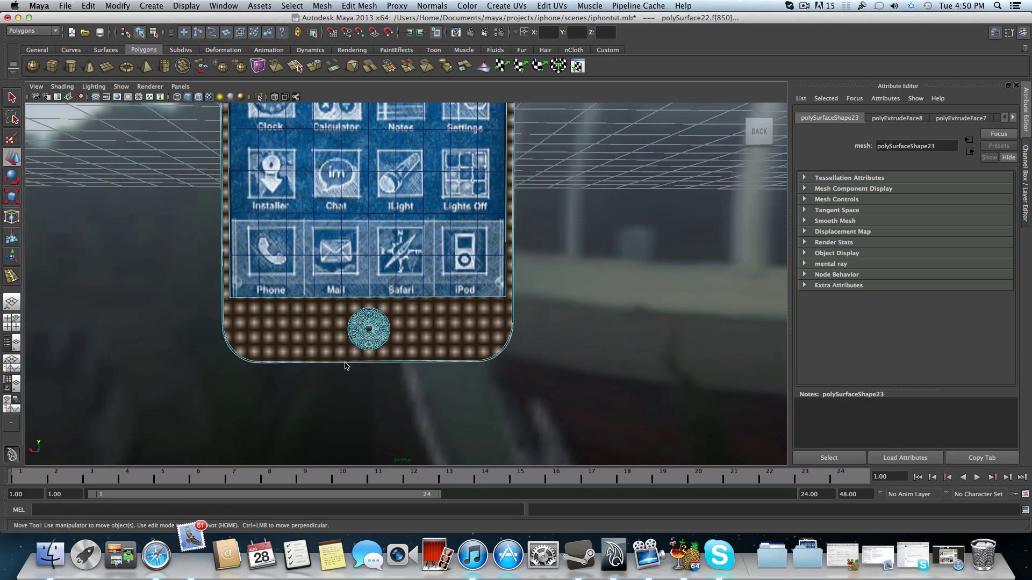
alt+drag(429, 305, 578, 359)
scroll(578, 360, down, 5)
alt+drag(438, 279, 433, 339)
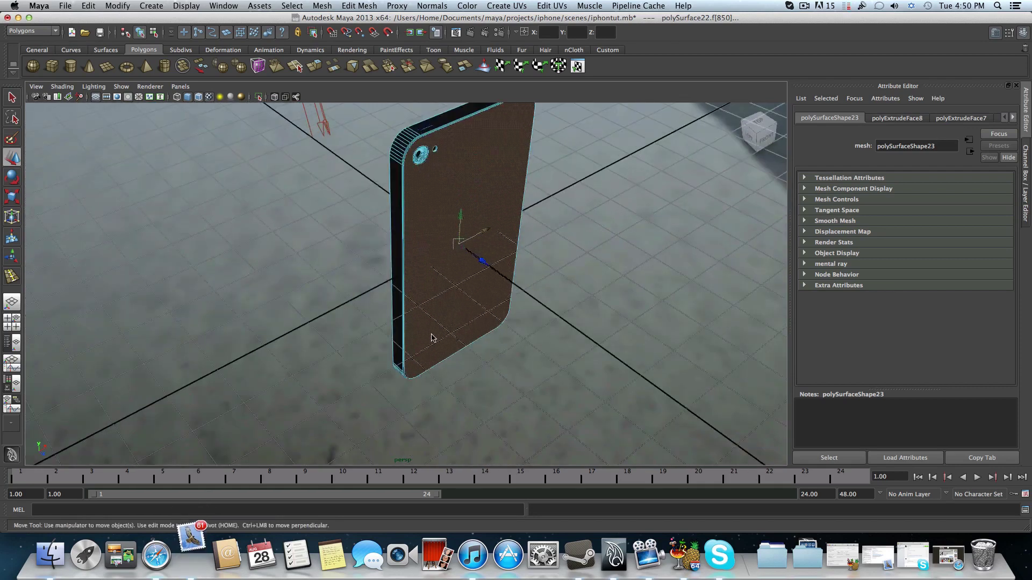
alt+middle_drag(434, 338, 419, 406)
scroll(433, 220, up, 5)
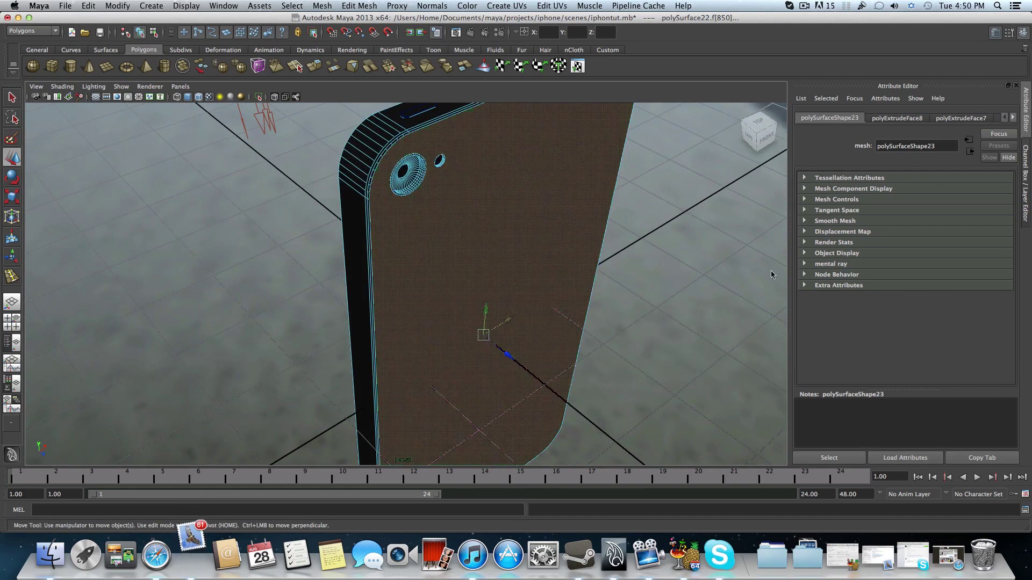
shift+click(463, 252)
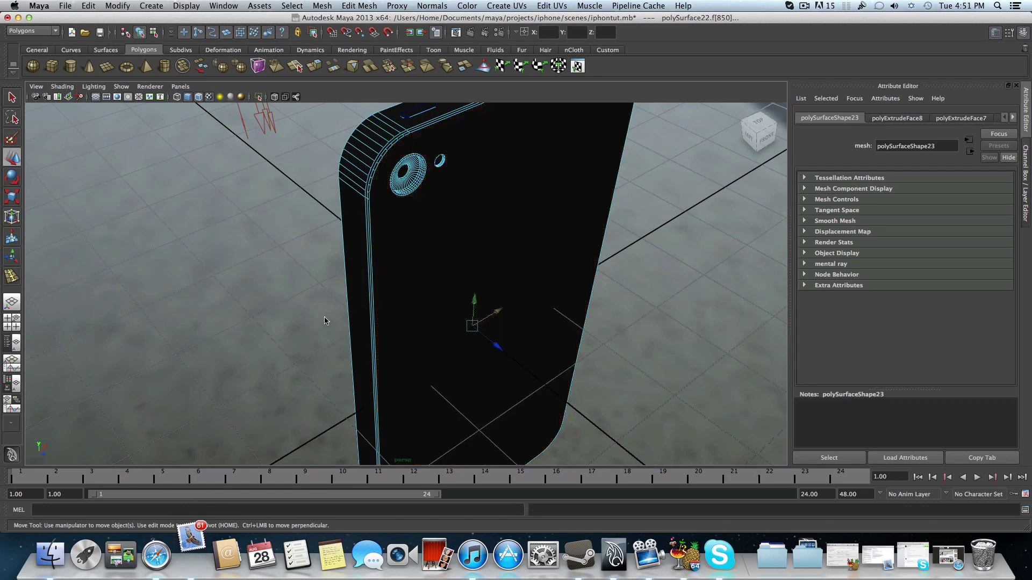
- Extract the selected front and rim faces from the phone body mesh
alt+drag(326, 321, 304, 264)
alt+drag(400, 368, 359, 349)
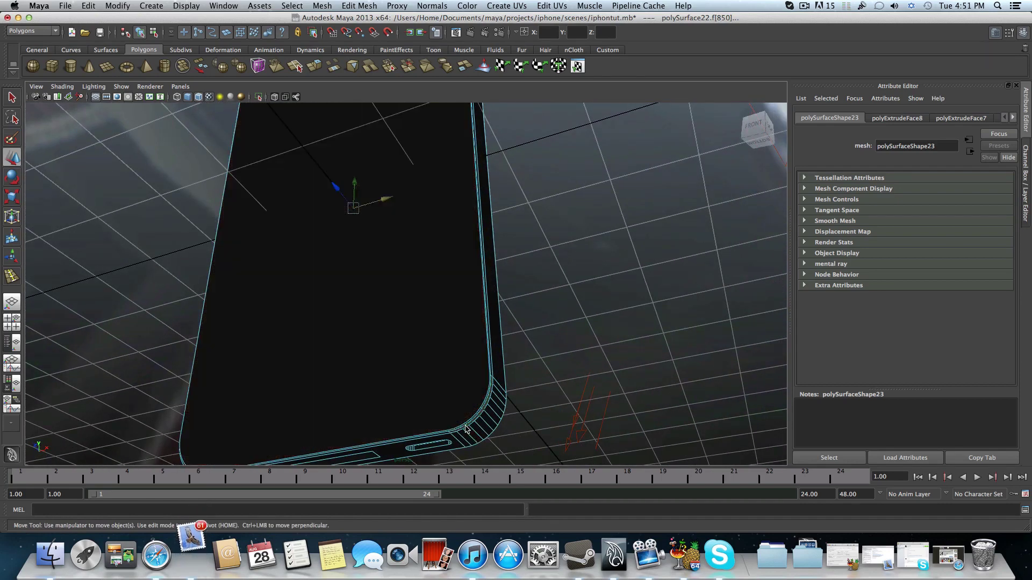
alt+drag(465, 428, 387, 194)
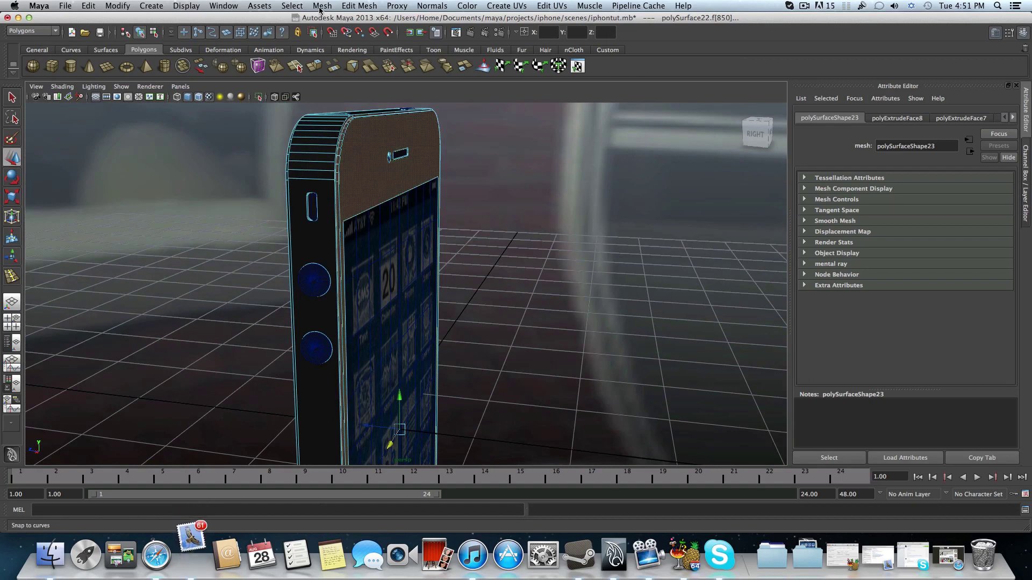
click(359, 6)
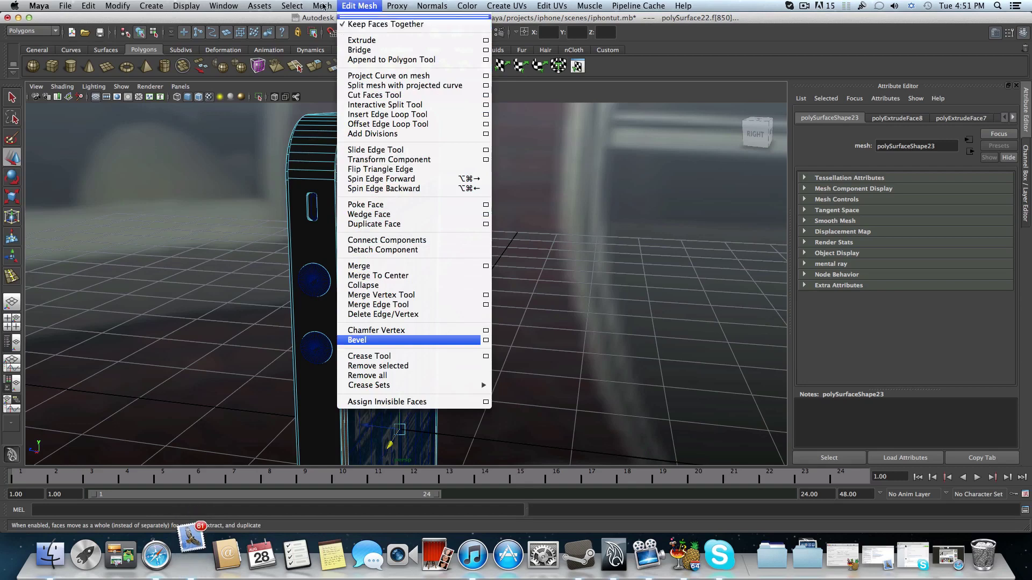
mouse_move(323, 7)
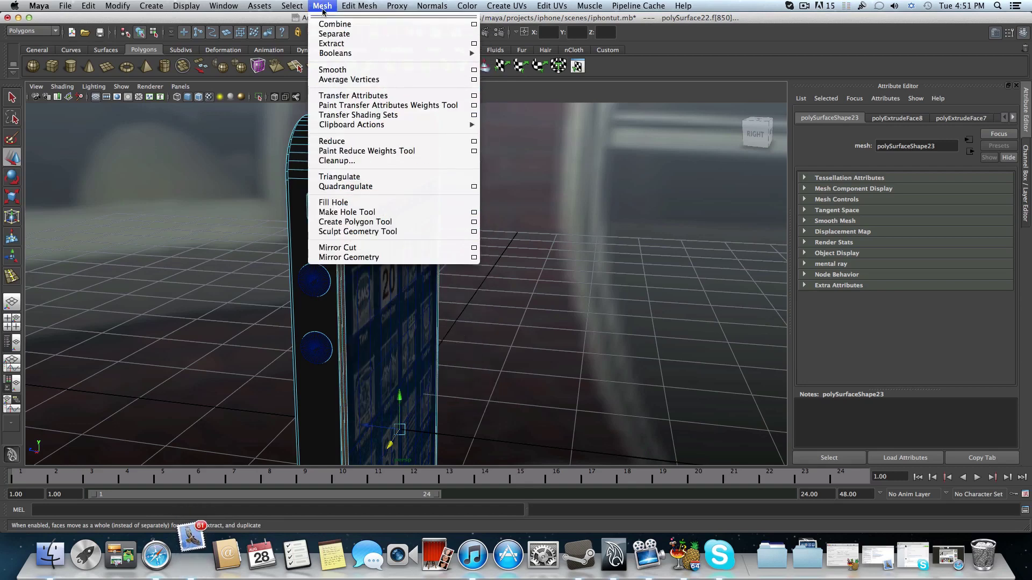
click(332, 44)
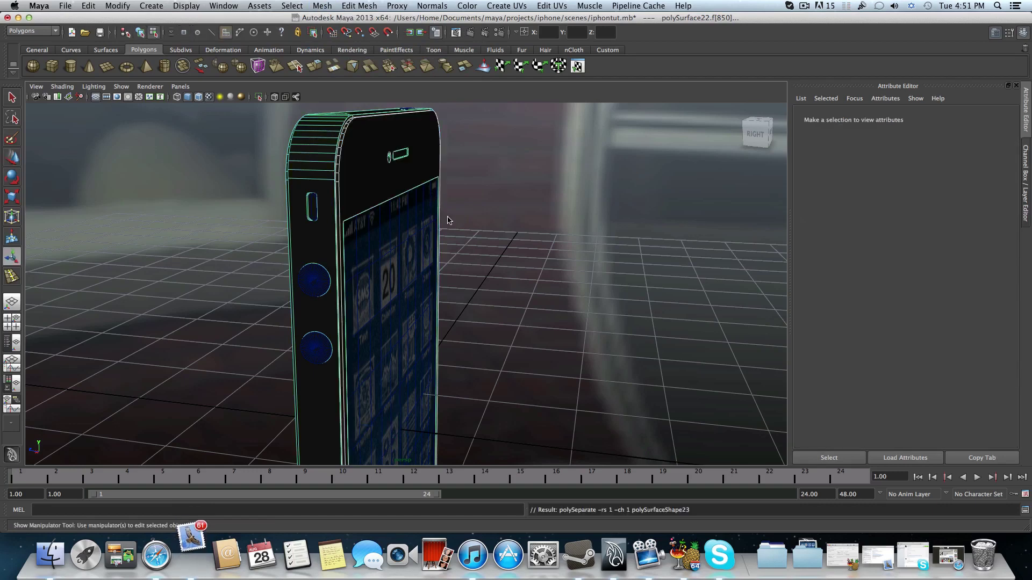
- Check the extracted front around the front camera and earpiece slot, and undo the extraction
alt+drag(450, 223, 400, 206)
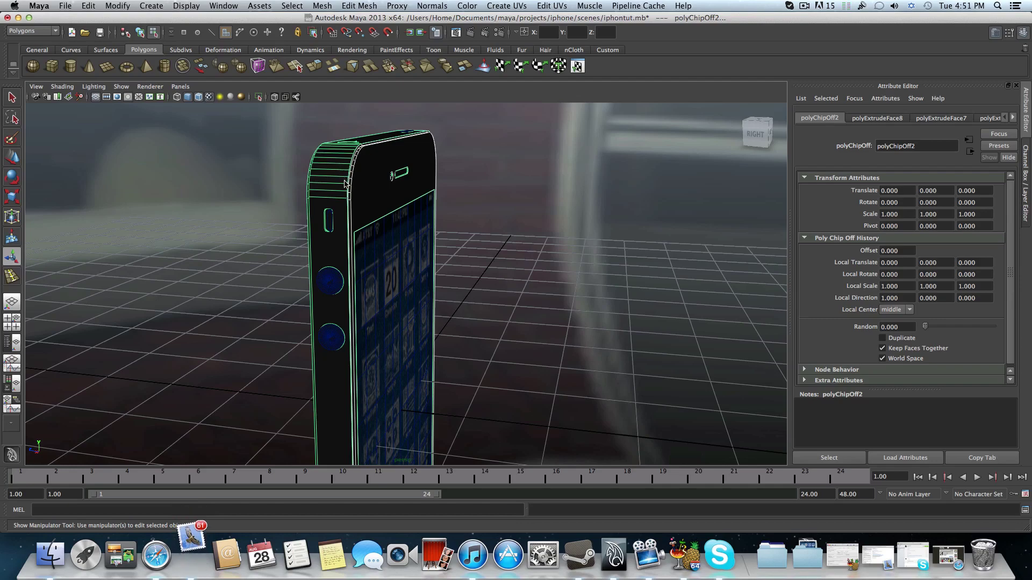
alt+drag(388, 208, 294, 213)
alt+drag(475, 215, 427, 222)
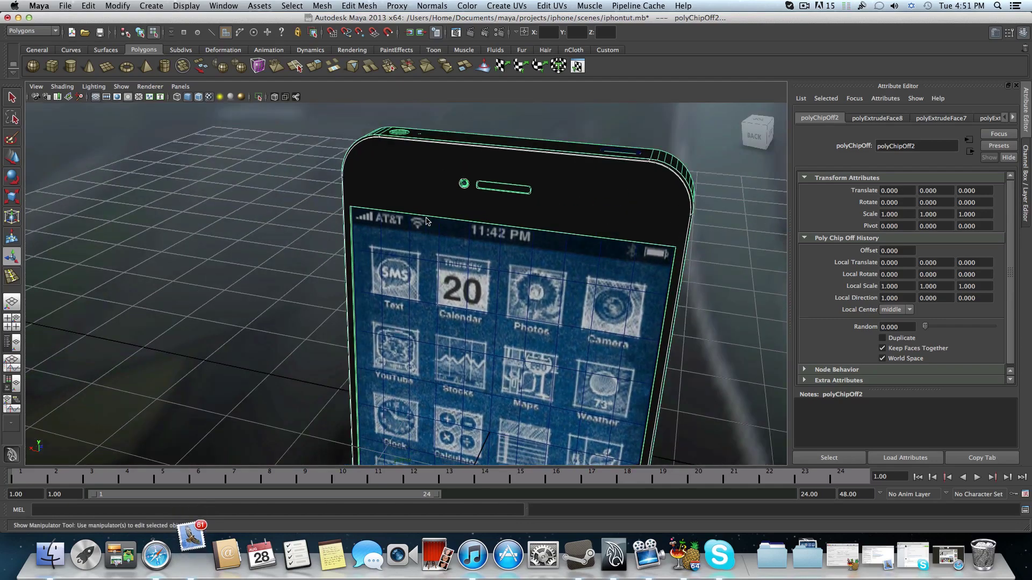
alt+right_drag(427, 196, 497, 168)
alt+middle_drag(497, 167, 411, 220)
alt+right_drag(411, 220, 438, 197)
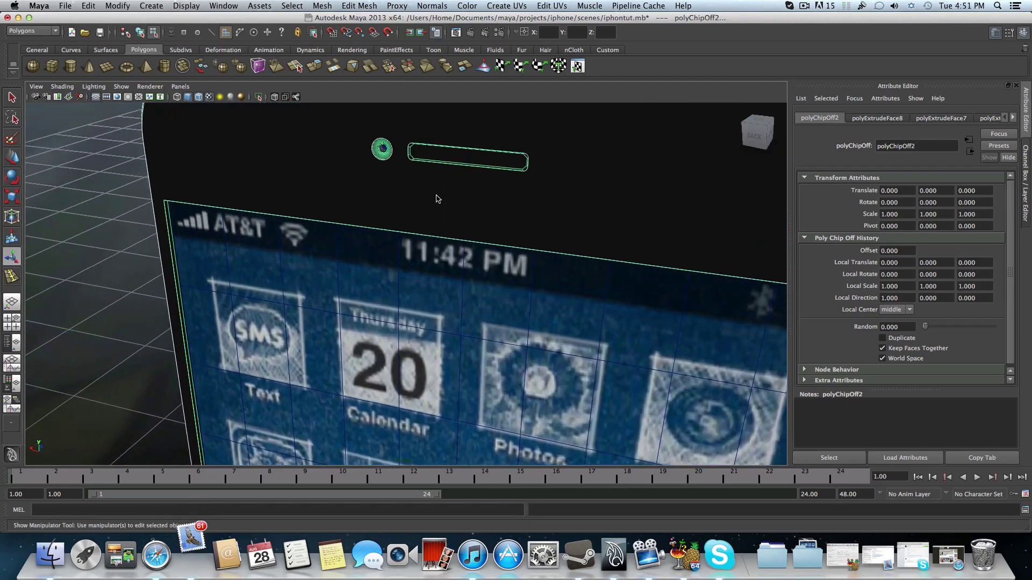
alt+drag(438, 194, 438, 206)
alt+right_drag(438, 209, 408, 204)
alt+drag(408, 204, 524, 196)
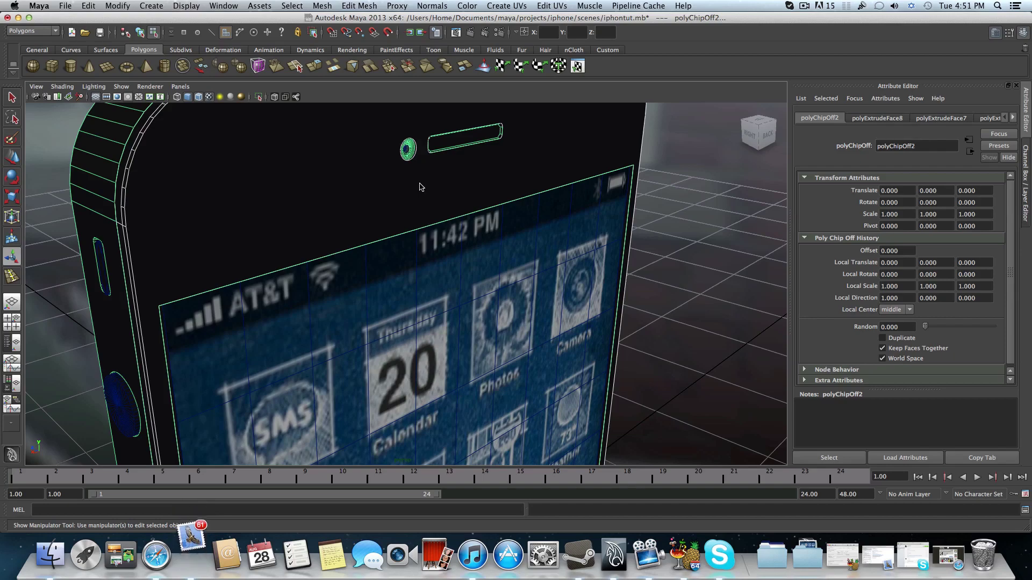
key(z)
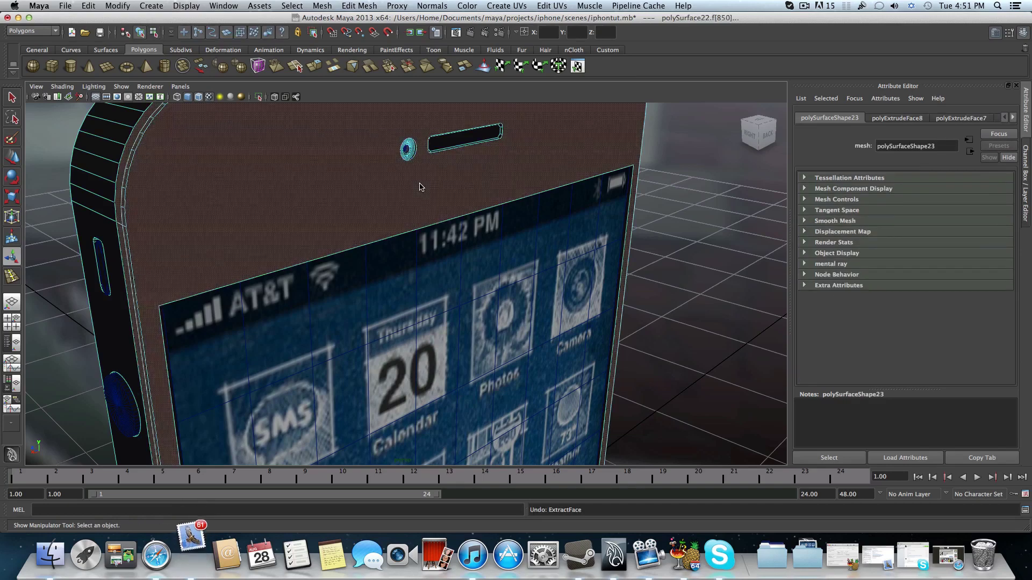
- Try to select the faces of the front camera and the earpiece slot
alt+drag(420, 183, 364, 173)
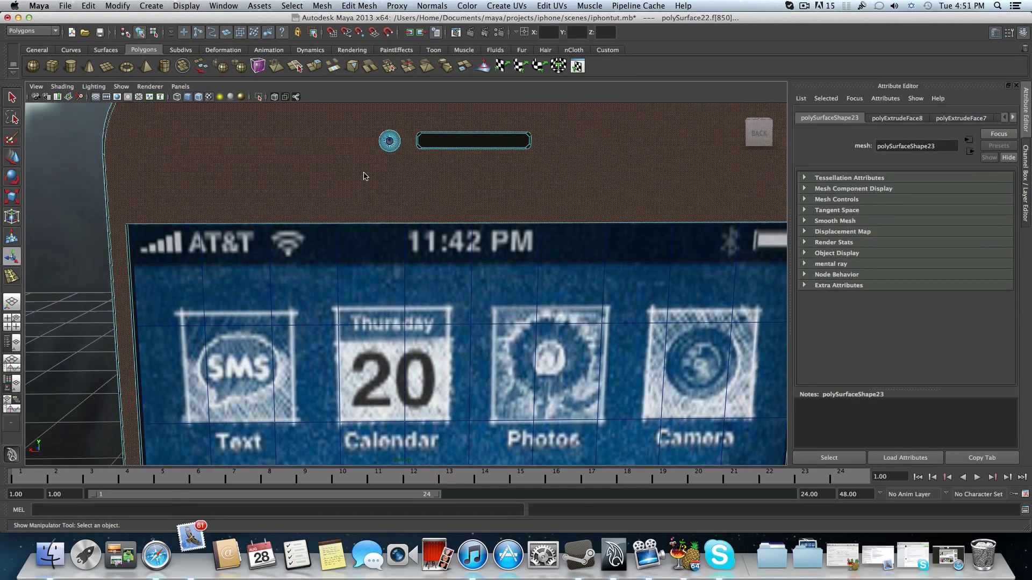
drag(363, 120, 537, 173)
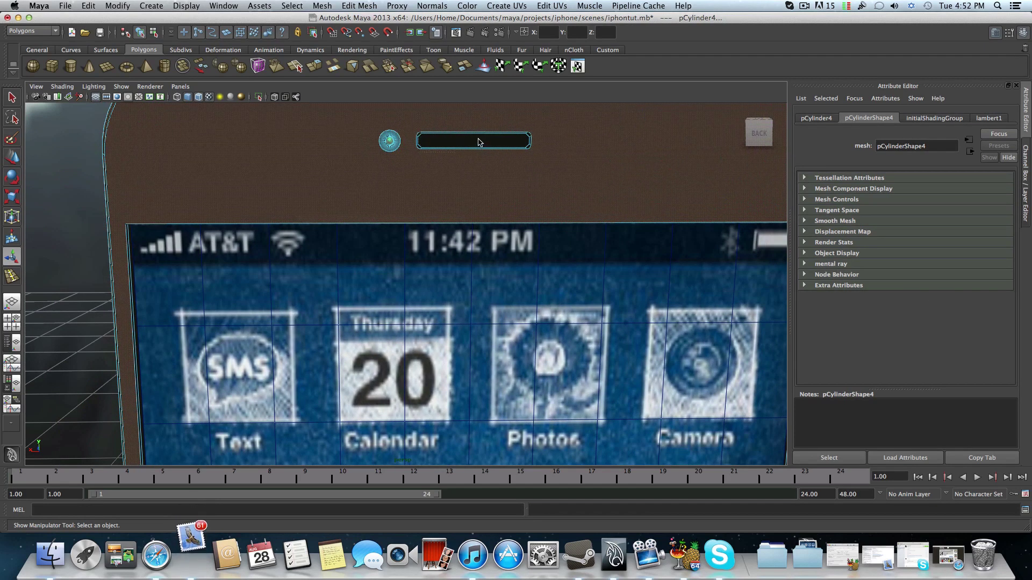
alt+drag(479, 142, 492, 146)
alt+right_drag(492, 147, 465, 211)
click(460, 200)
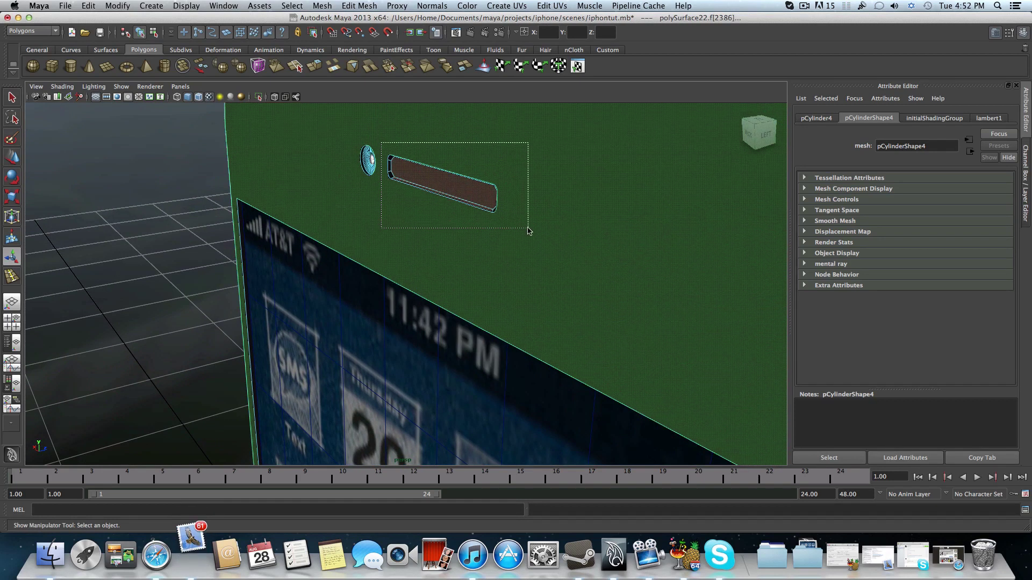
drag(528, 230, 520, 234)
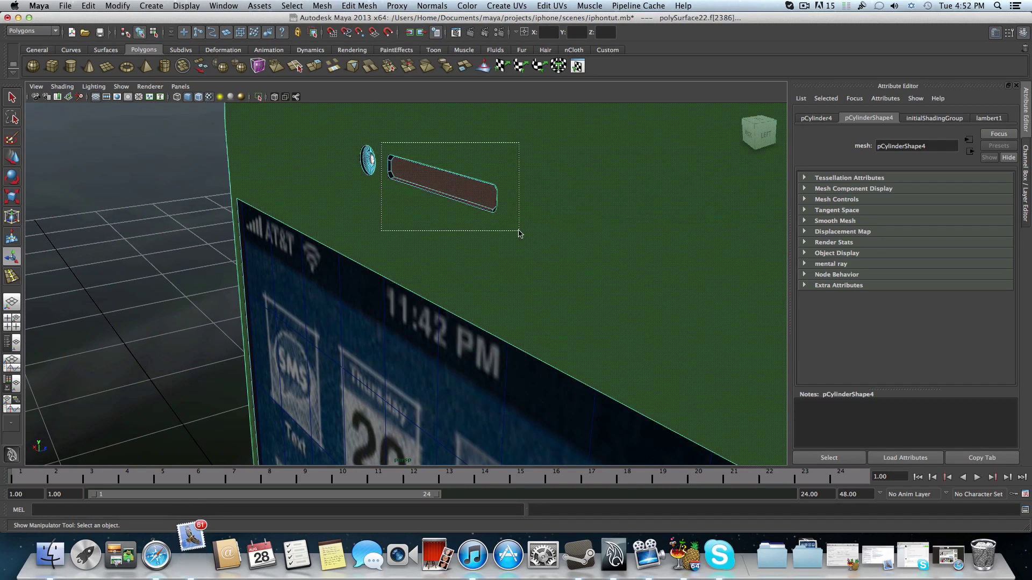
drag(390, 190, 379, 146)
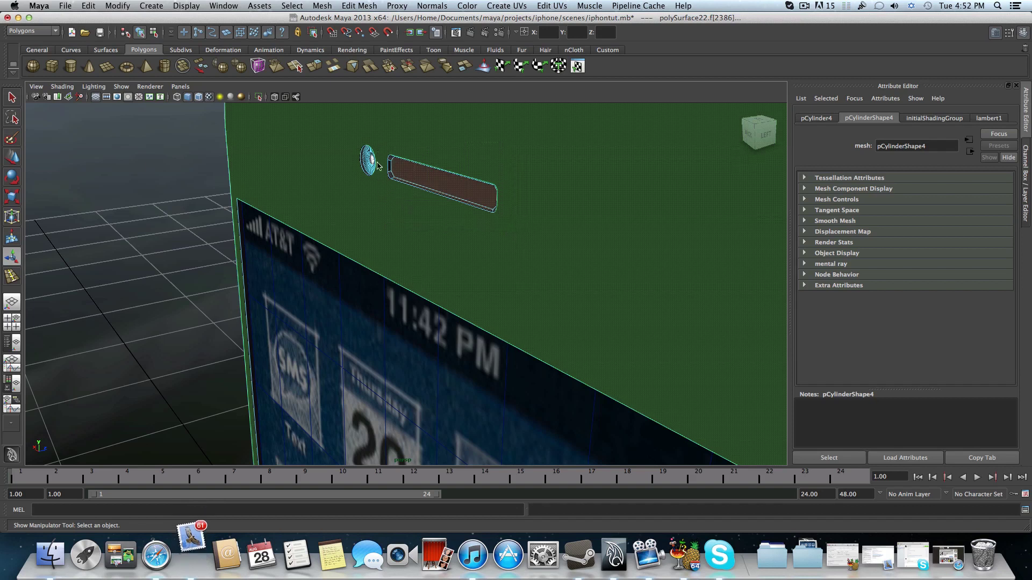
alt+drag(386, 192, 632, 205)
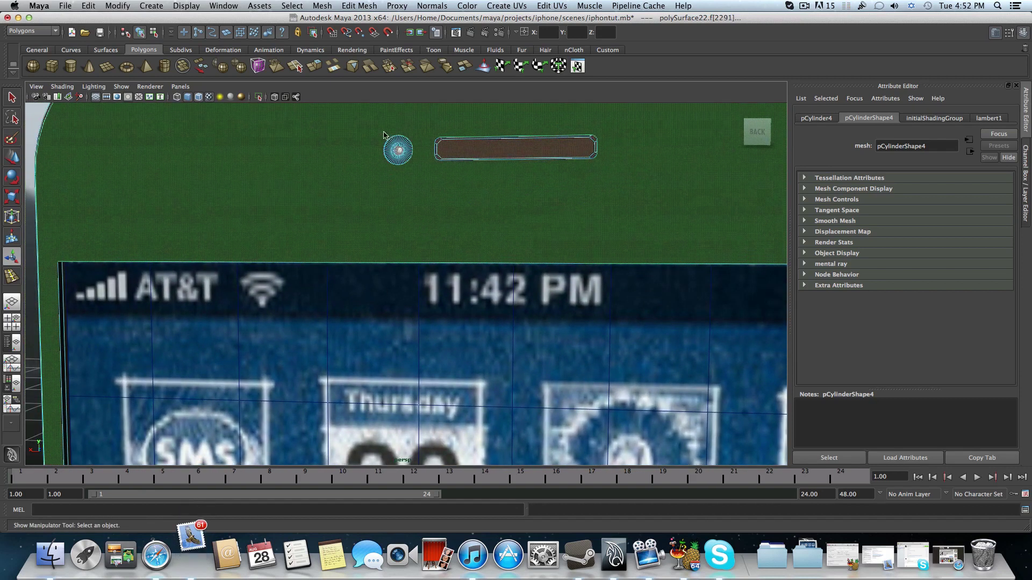
mouse_move(424, 179)
mouse_down()
mouse_move(319, 196)
mouse_move(432, 191)
mouse_up()
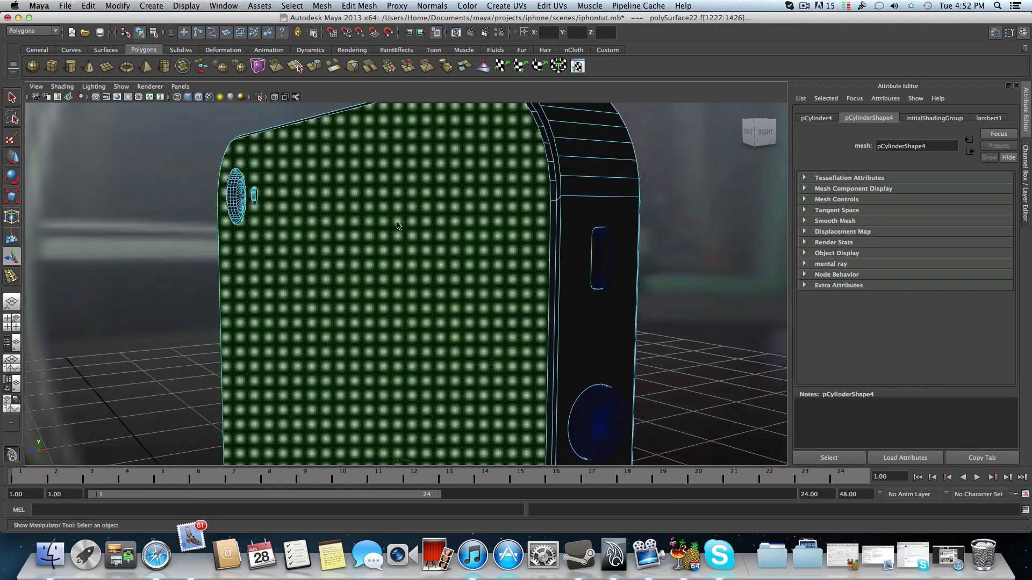
- Try out face selections on the body's back and sides, ending with a single face on the rounded upper corner
key(t)
alt+right_drag(482, 259, 369, 265)
click(369, 265)
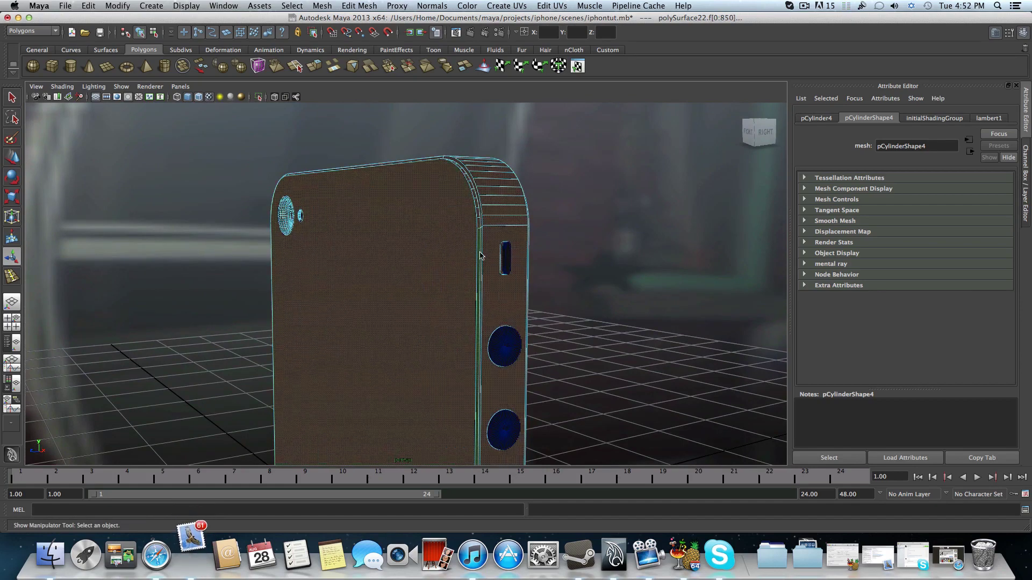
mouse_move(480, 256)
alt+mouse_down()
mouse_move(511, 272)
mouse_move(519, 299)
mouse_move(421, 219)
alt+mouse_up()
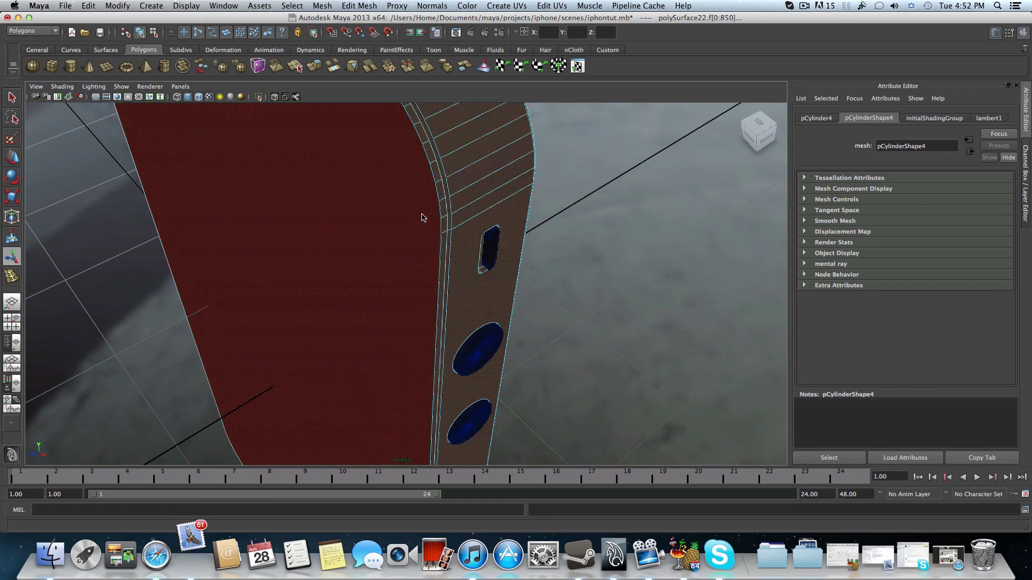
alt+drag(422, 218, 410, 211)
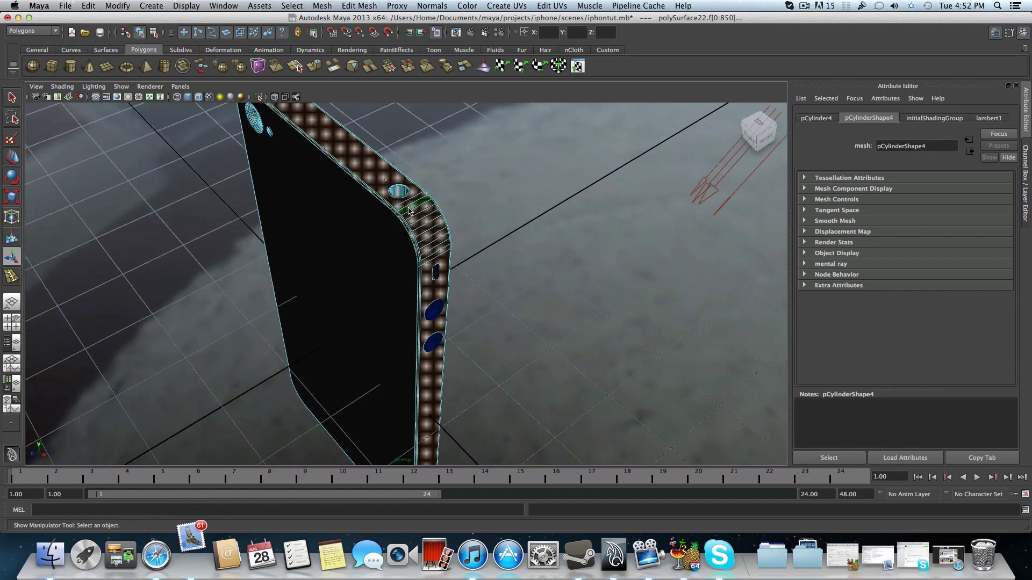
click(410, 211)
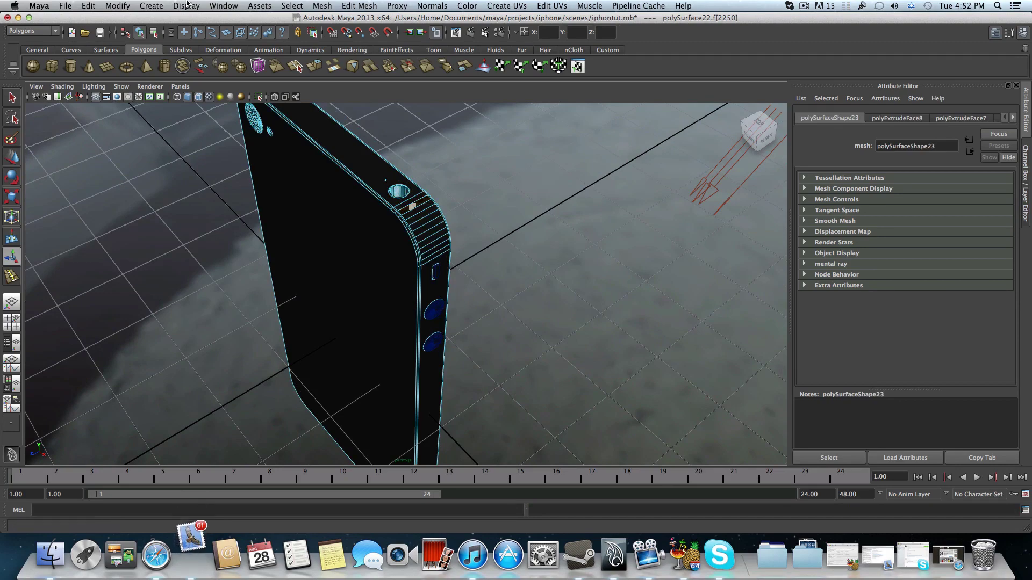
- Select the phone body as an object to drop the face selection, and switch it back to face selection
alt+drag(449, 208, 407, 150)
scroll(408, 150, up, 5)
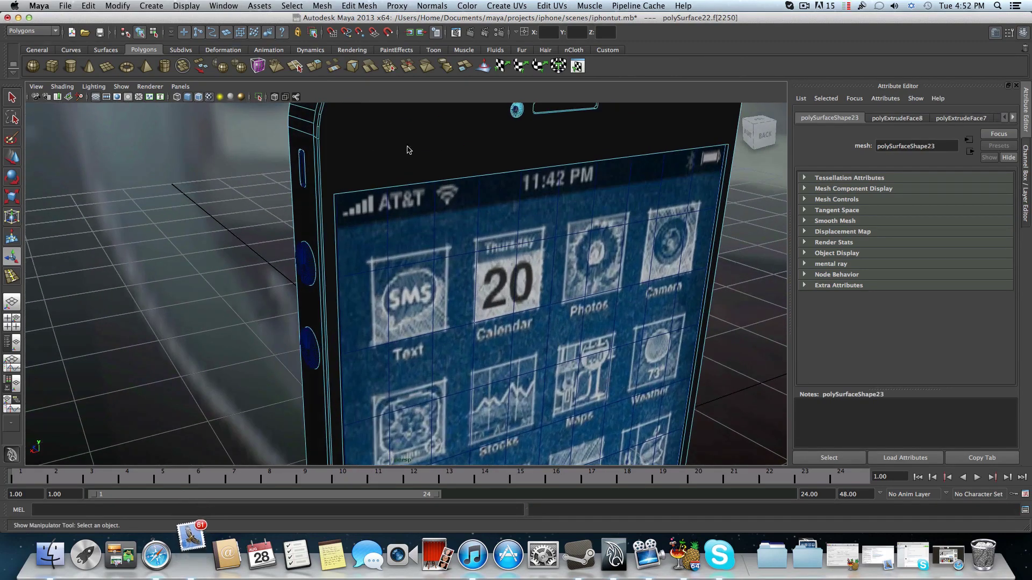
click(407, 150)
key(F8)
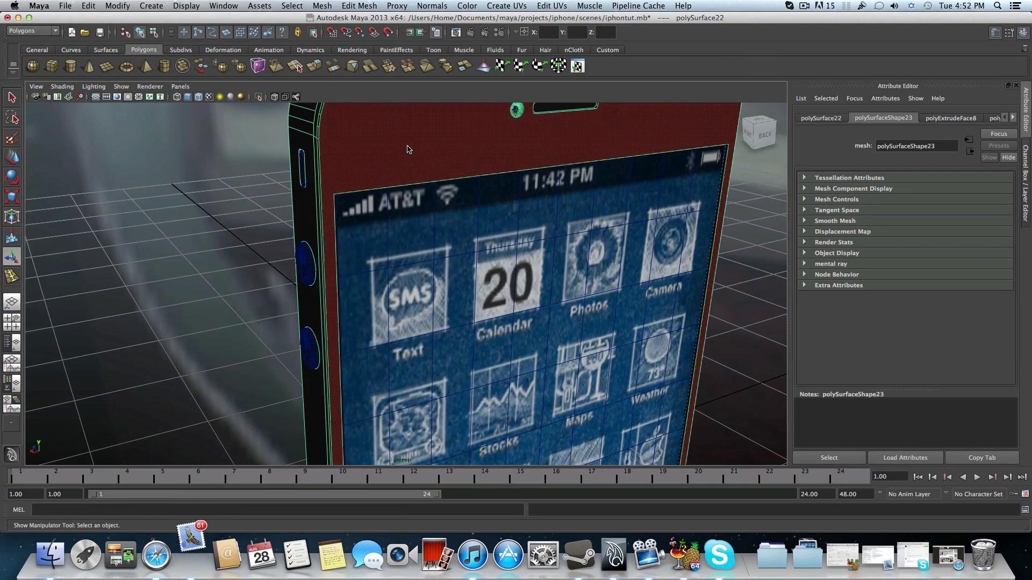
scroll(407, 150, down, 5)
alt+drag(399, 168, 298, 152)
scroll(395, 176, down, 3)
right_drag(410, 148, 373, 144)
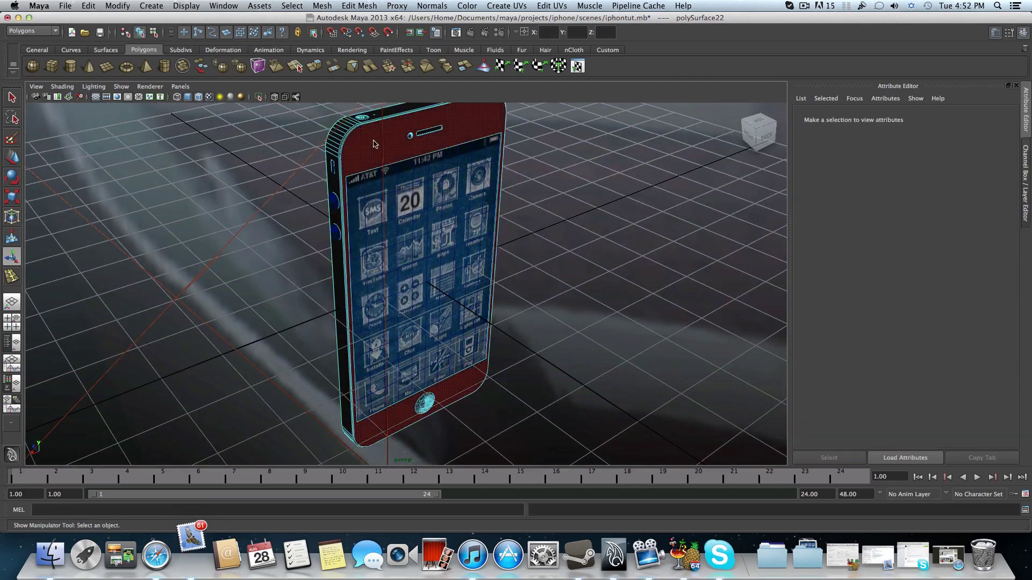
- Select the phone's black front face and add the thin rim faces bordering it around the upper corners
alt+drag(373, 144, 350, 161)
click(343, 168)
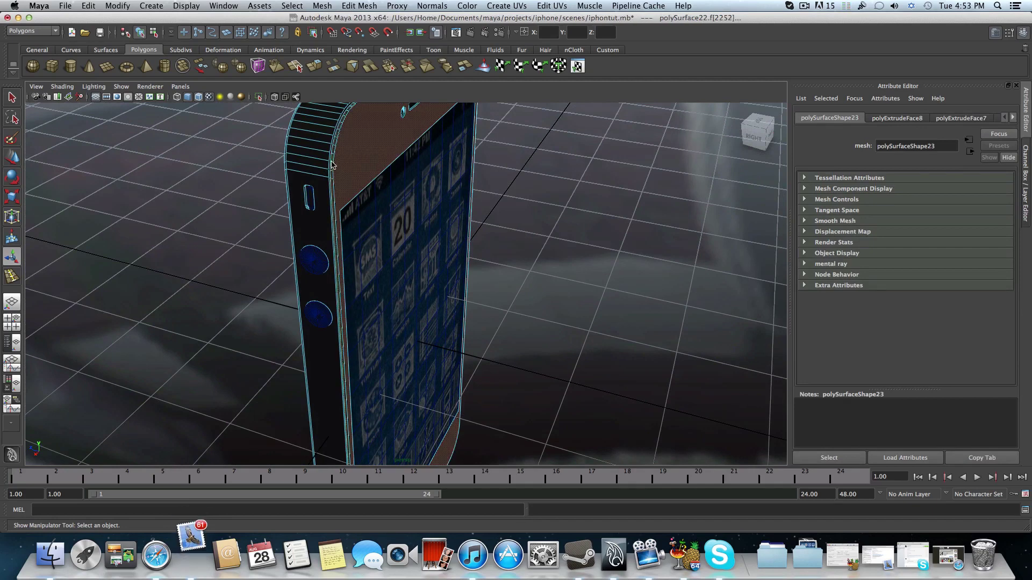
shift+click(329, 177)
scroll(327, 173, up, 5)
alt+middle_drag(276, 143, 287, 200)
alt+drag(276, 169, 347, 173)
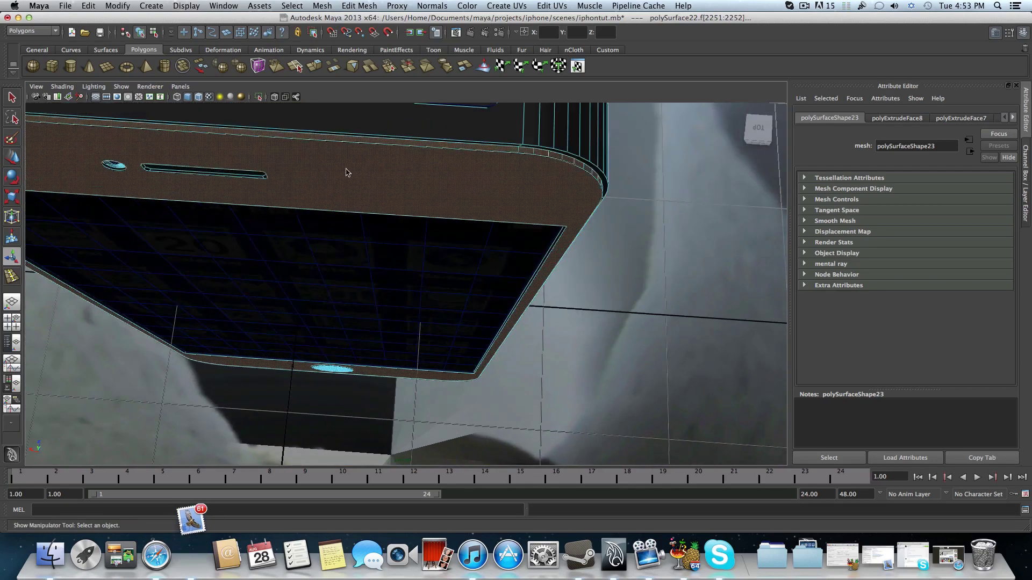
click(387, 139)
alt+drag(387, 139, 418, 132)
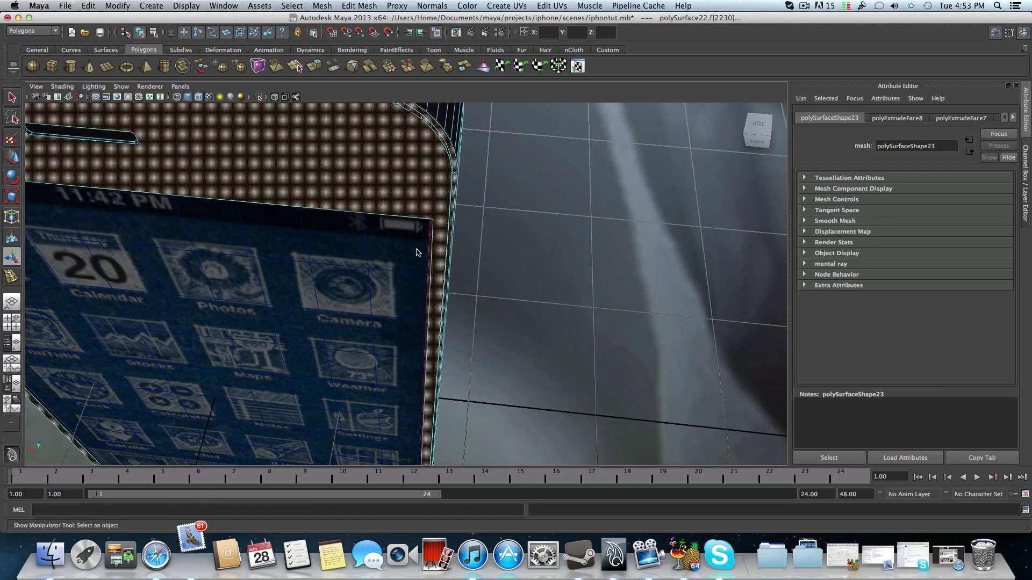
- Check the selected front and rim faces down to the lower corners, and add the earpiece slot's faces to the selection
alt+drag(418, 251, 410, 180)
alt+middle_drag(373, 427, 339, 244)
alt+middle_drag(347, 400, 344, 159)
alt+middle_drag(371, 453, 385, 403)
alt+drag(385, 403, 383, 379)
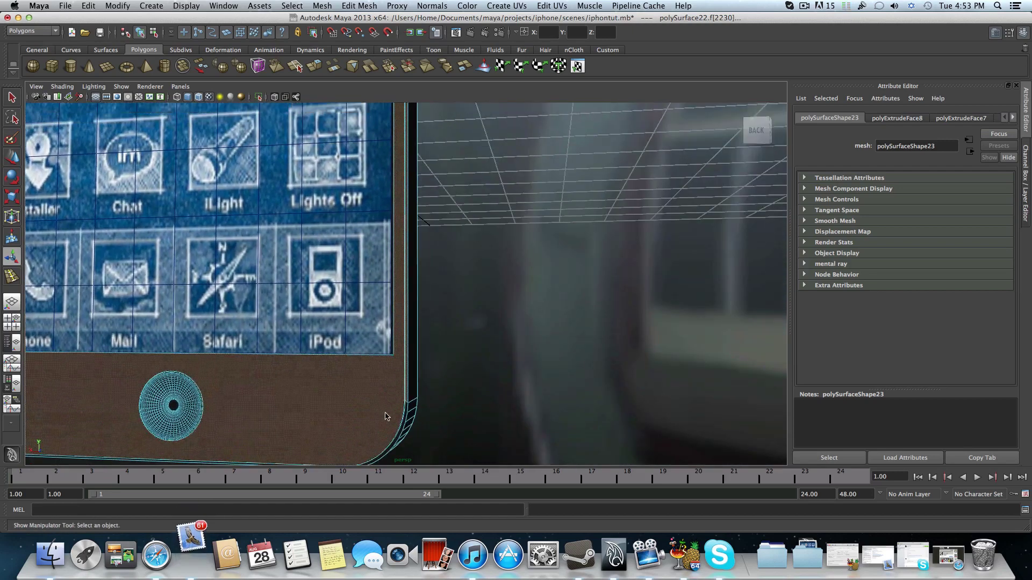
alt+middle_drag(385, 407, 397, 365)
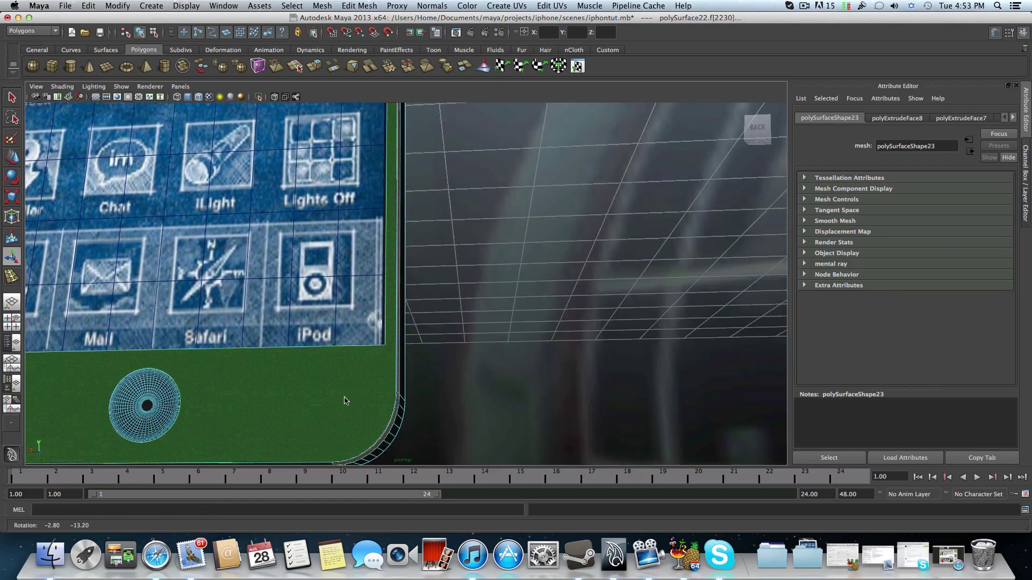
alt+drag(337, 417, 335, 345)
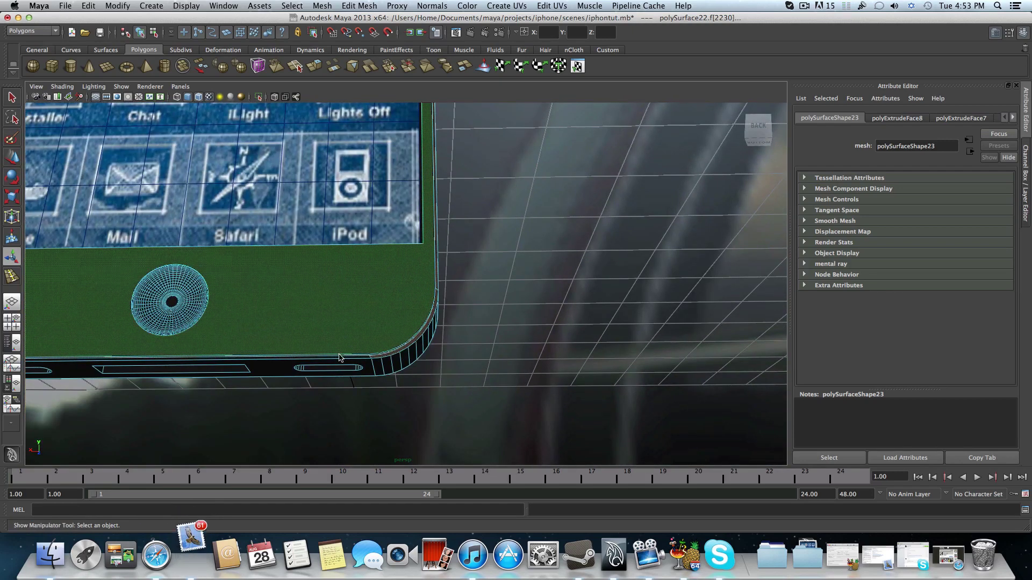
alt+middle_drag(263, 341, 395, 341)
alt+drag(395, 356, 257, 376)
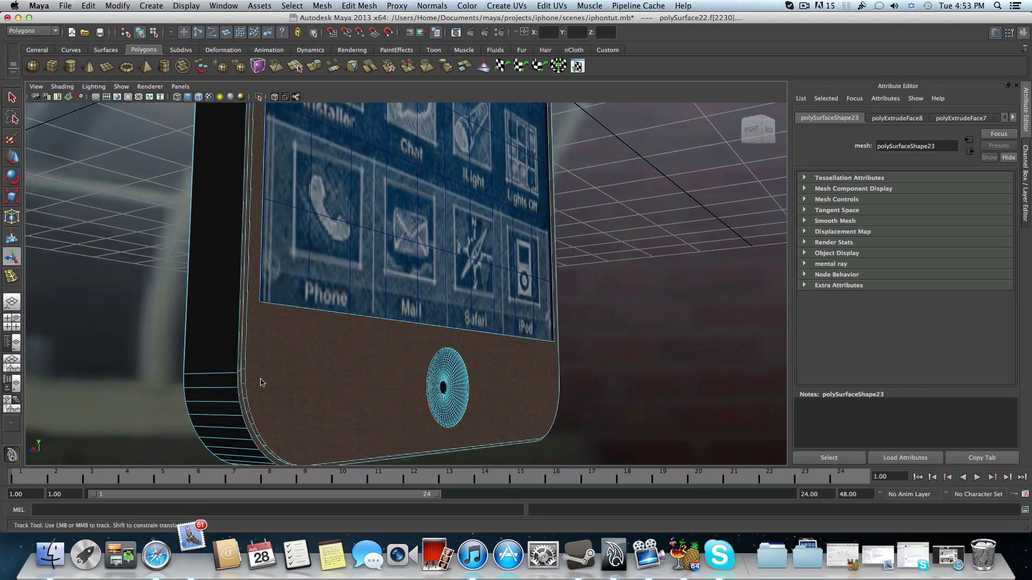
alt+right_drag(258, 376, 264, 384)
alt+drag(265, 385, 298, 299)
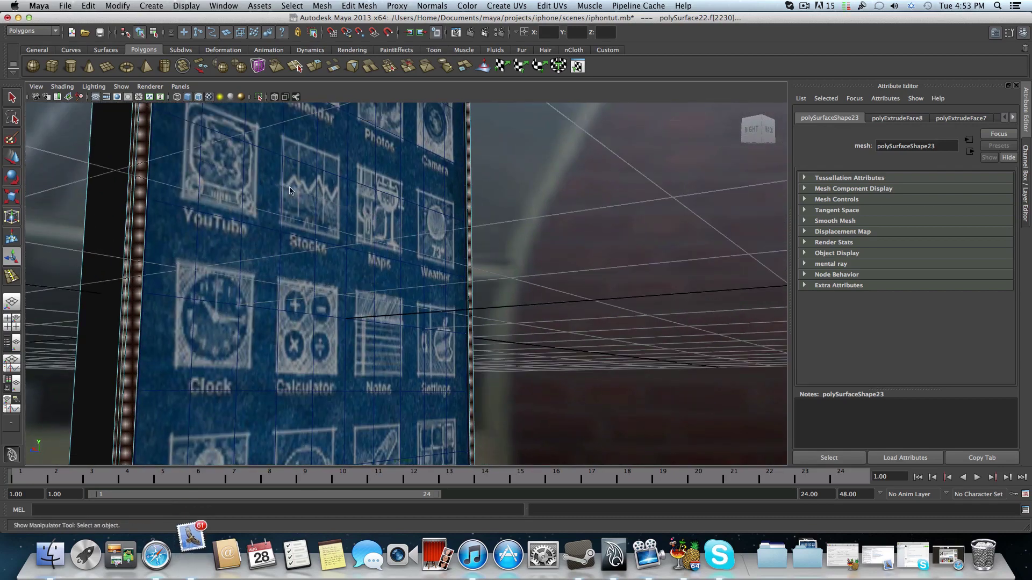
alt+drag(290, 191, 275, 324)
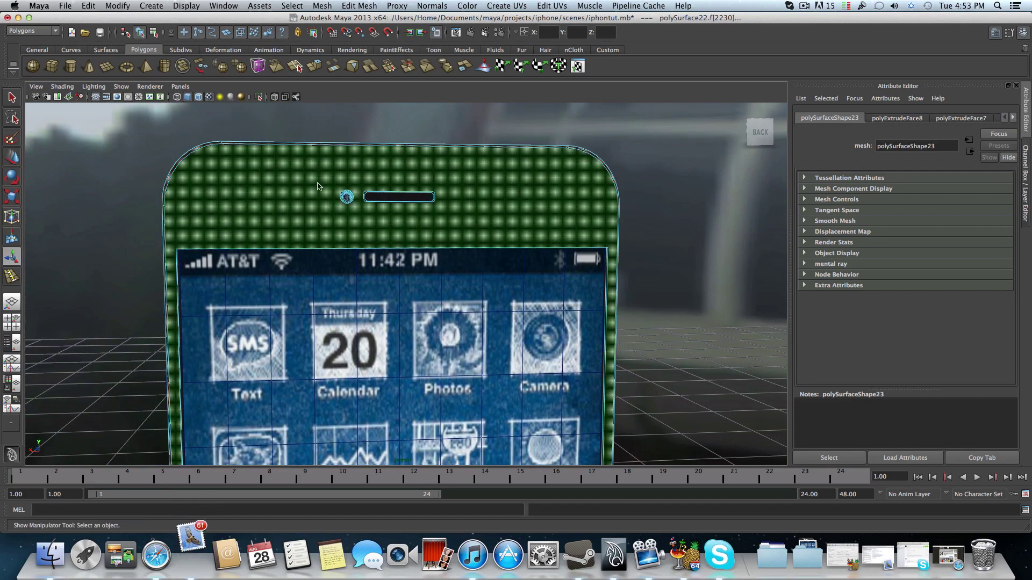
double_click(449, 222)
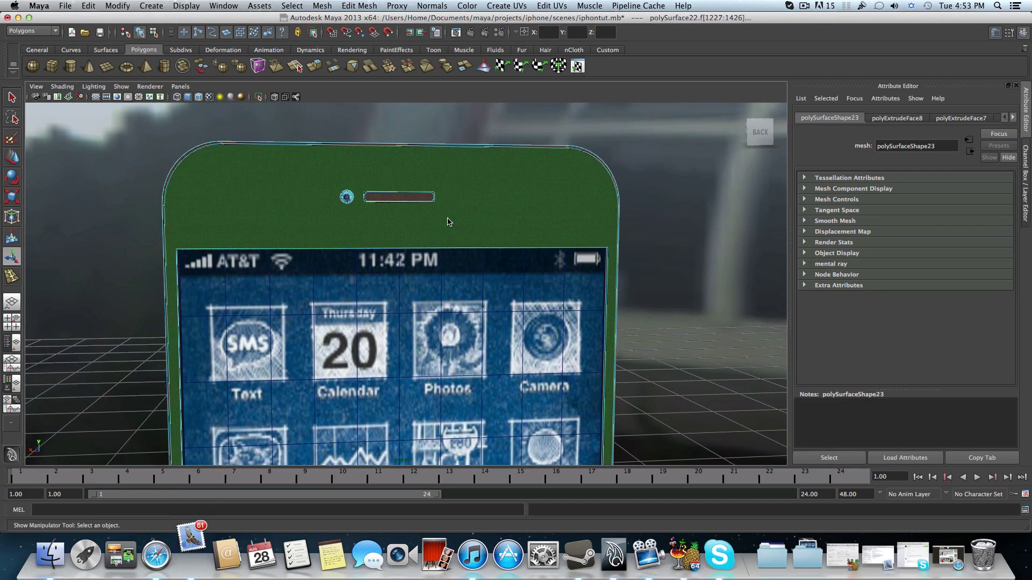
- Add the home button's faces to the front and rim face selection, undoing the accidental selection change
alt+drag(344, 221, 13, 223)
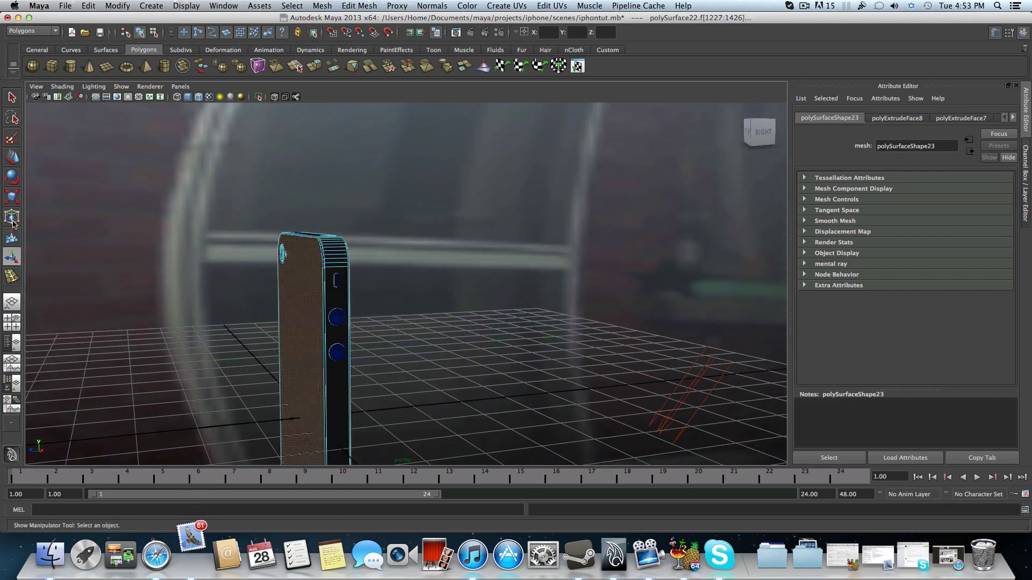
alt+drag(309, 319, 171, 308)
scroll(172, 305, up, 6)
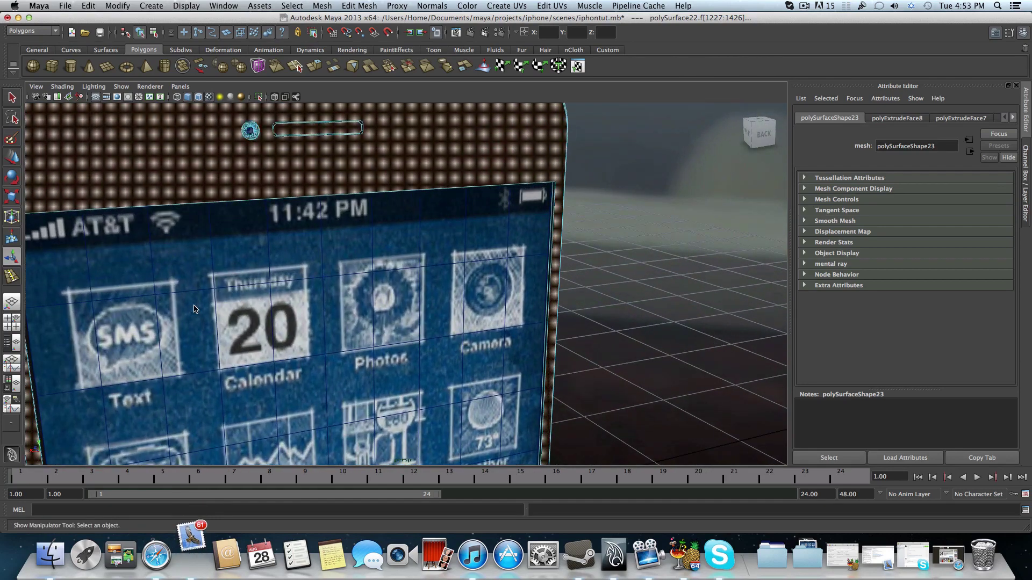
scroll(195, 309, down, 5)
alt+drag(195, 308, 251, 257)
scroll(250, 258, up, 6)
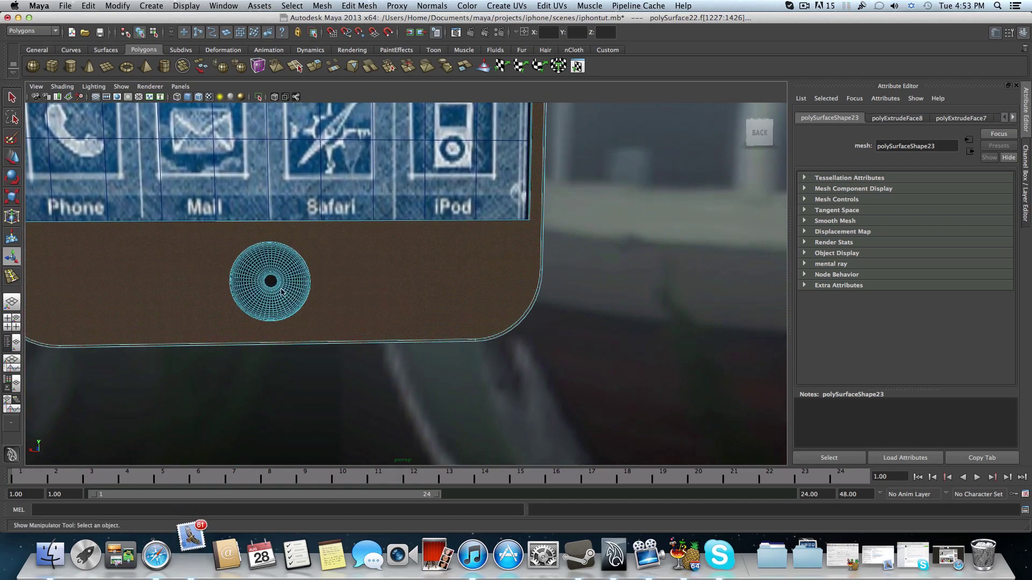
alt+middle_drag(243, 261, 271, 263)
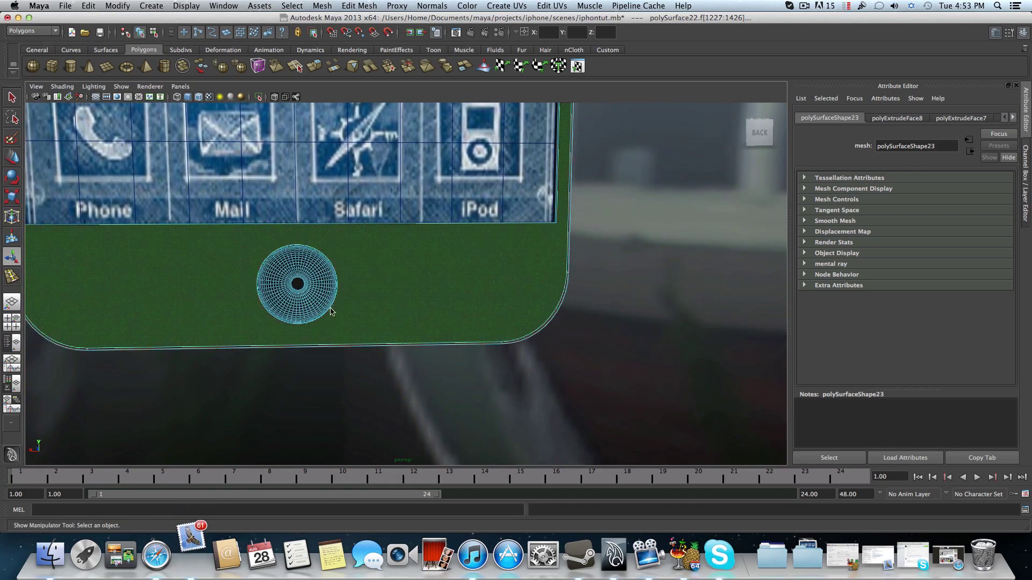
alt+drag(331, 311, 325, 305)
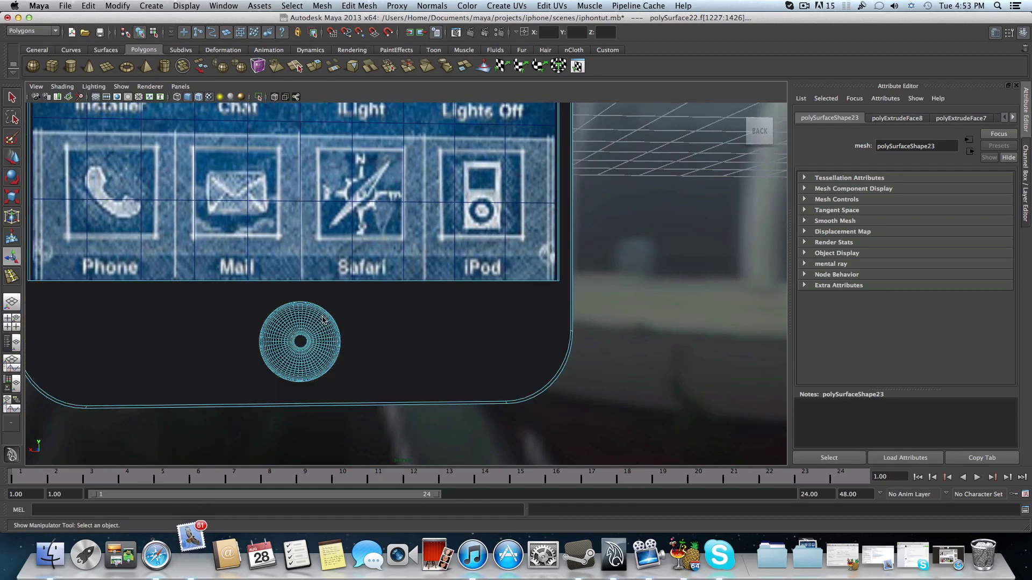
key(super+z)
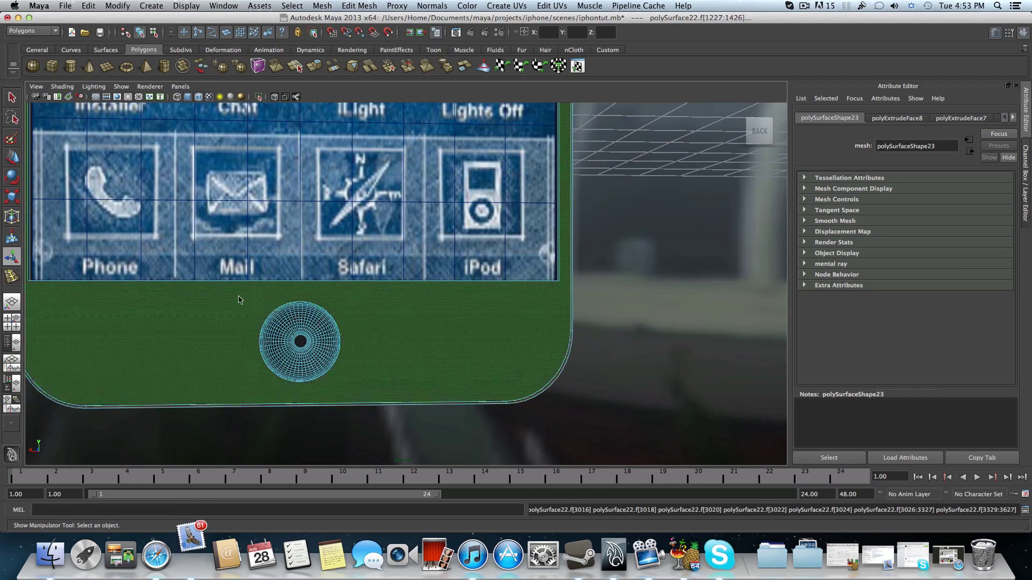
click(220, 384)
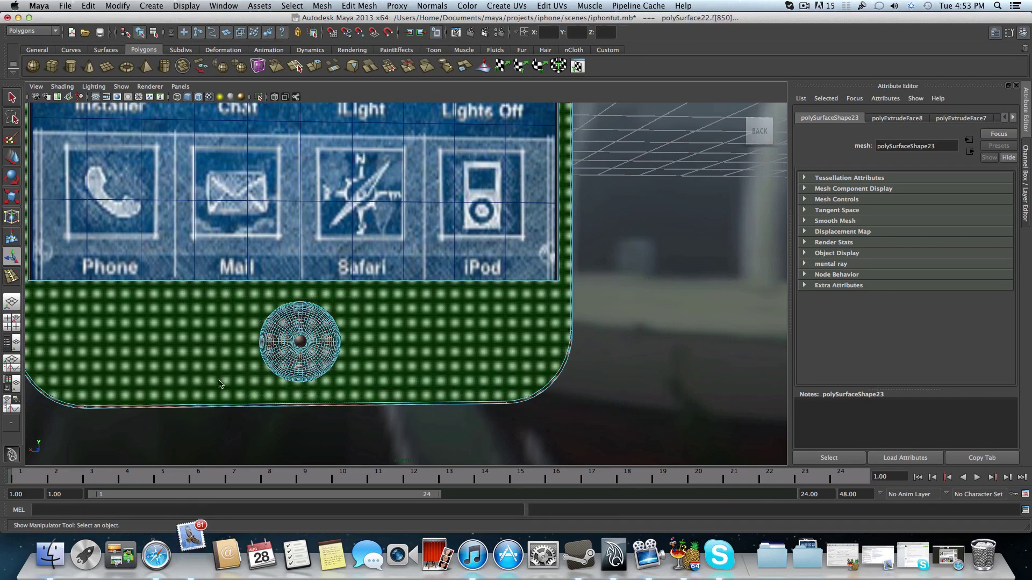
- Extract the selected faces from the phone body and return to object selection
alt+drag(220, 384, 122, 336)
alt+drag(218, 345, 398, 275)
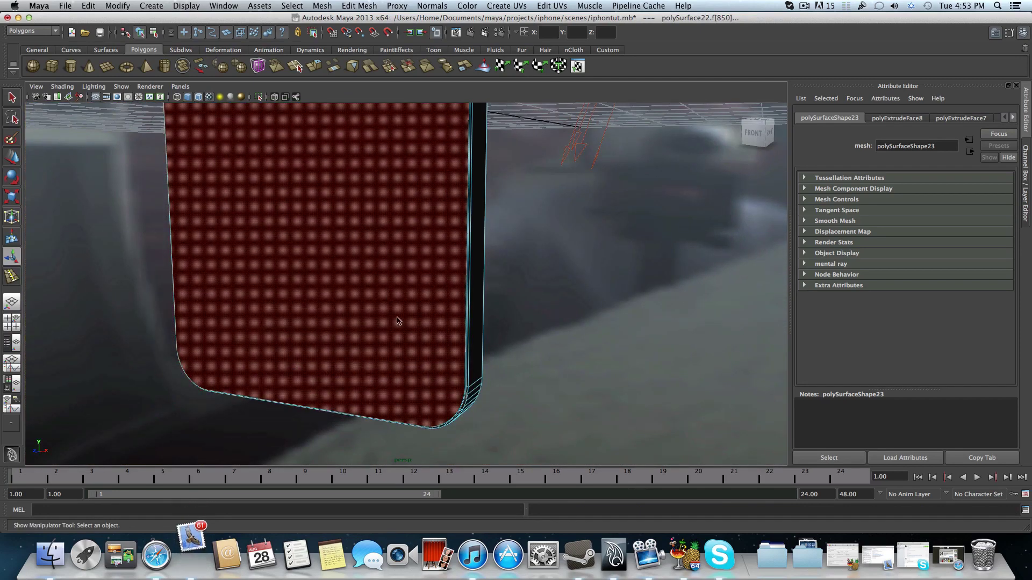
alt+drag(398, 320, 274, 321)
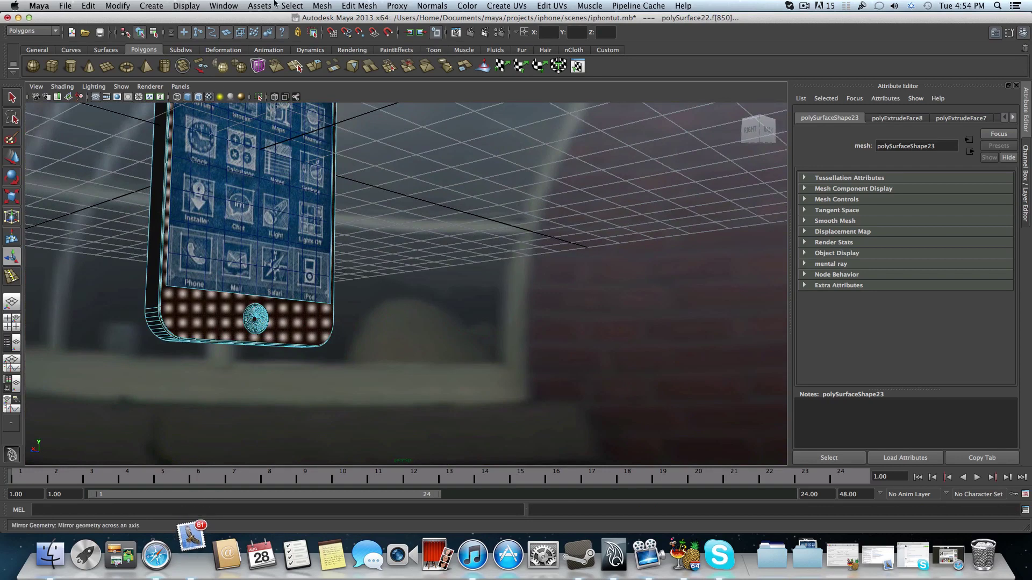
click(355, 5)
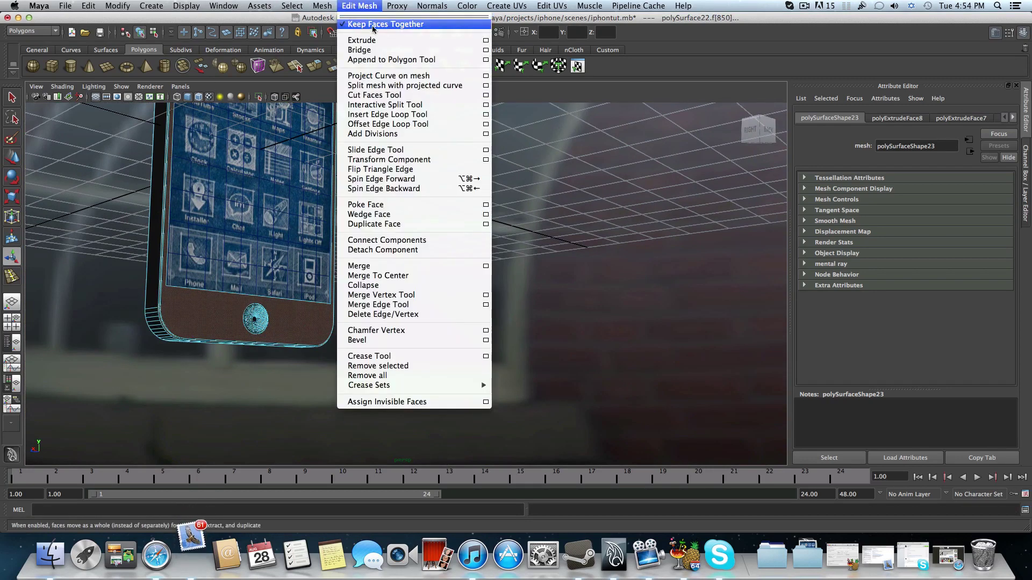
mouse_move(332, 5)
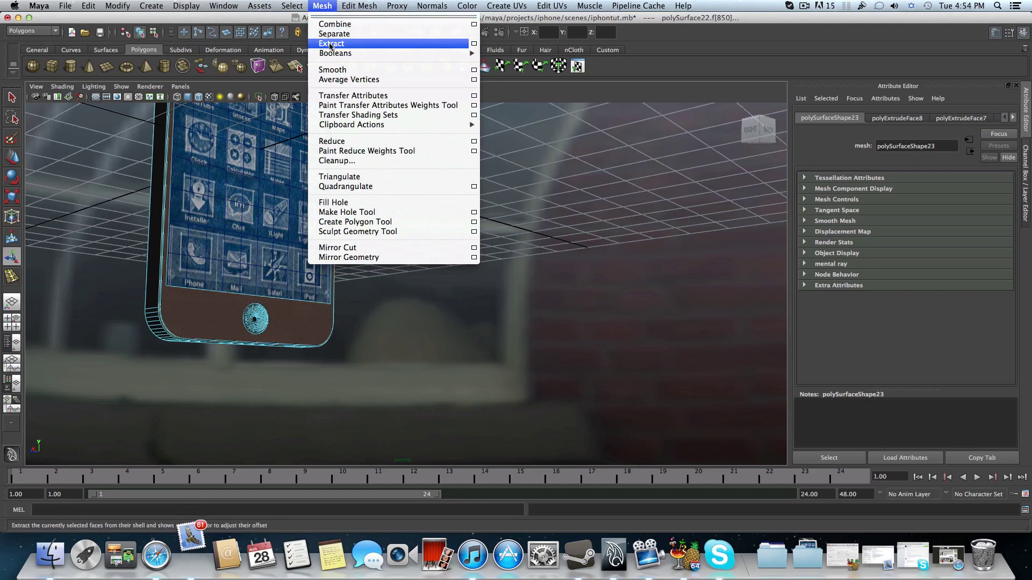
click(266, 158)
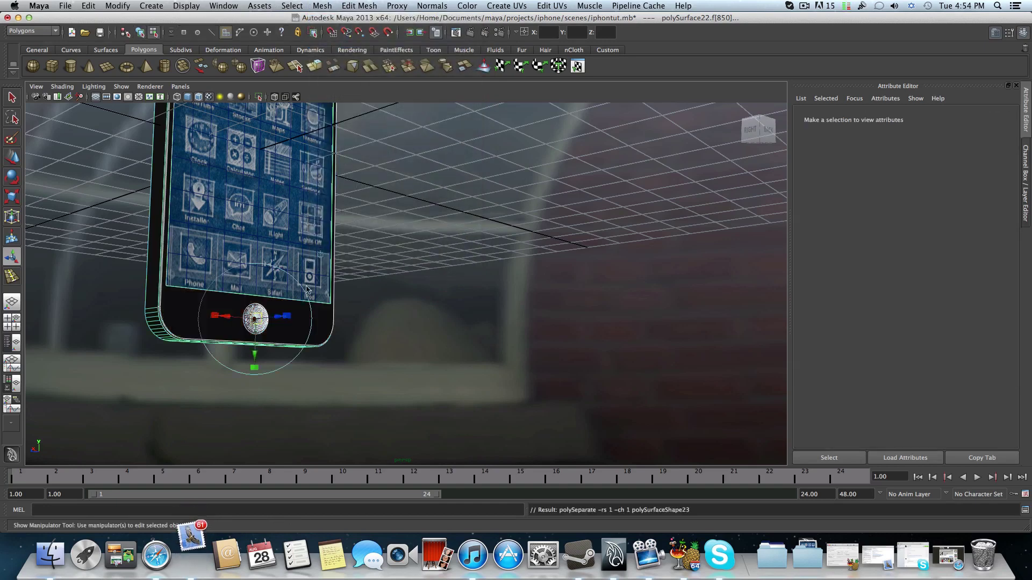
key(F8)
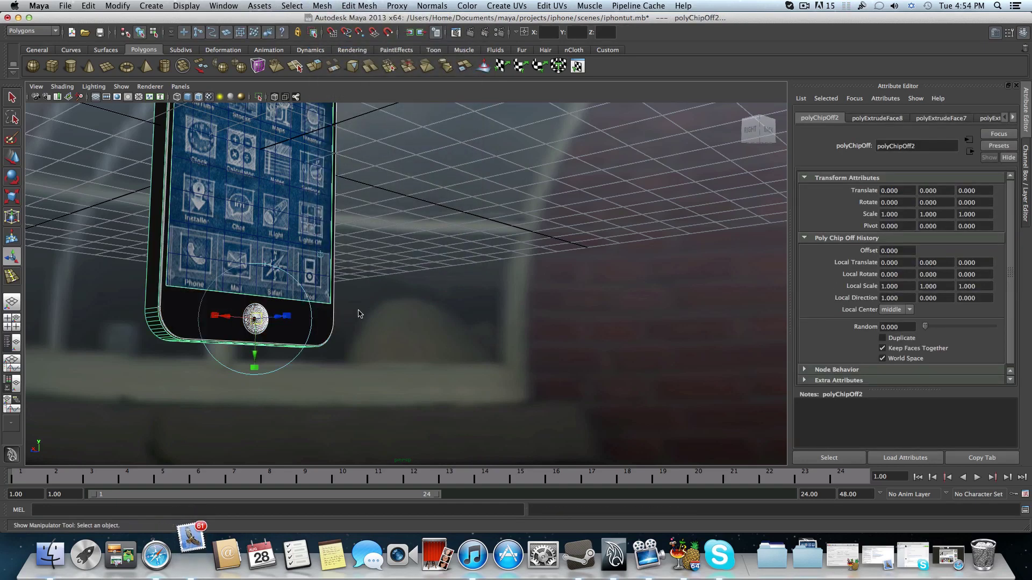
click(359, 313)
click(301, 330)
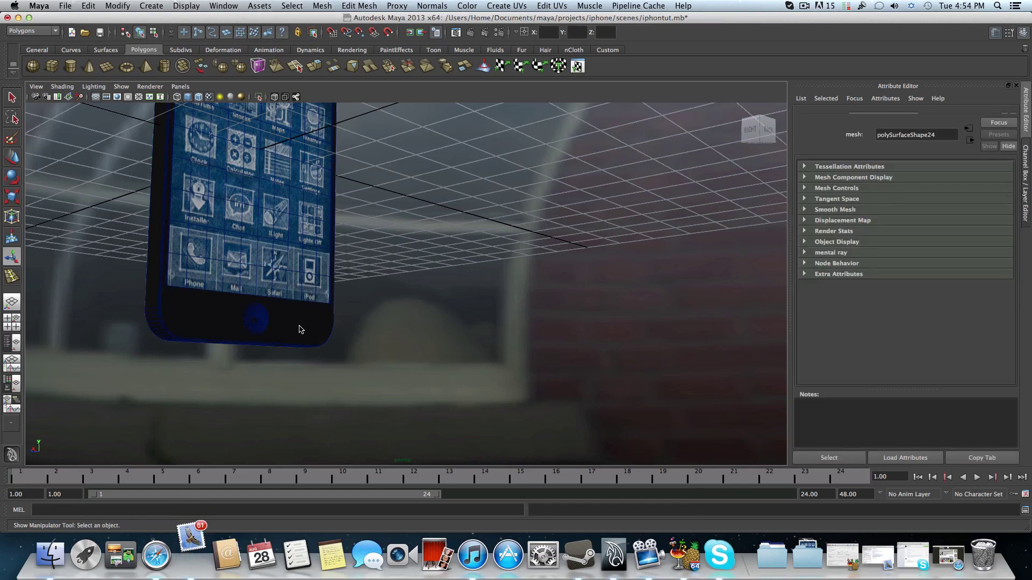
- Select the extracted home button and examine it as a separate piece from the phone's front
alt+middle_drag(300, 330, 319, 367)
alt+drag(319, 368, 290, 369)
alt+right_drag(290, 368, 421, 385)
alt+middle_drag(316, 370, 368, 343)
click(359, 346)
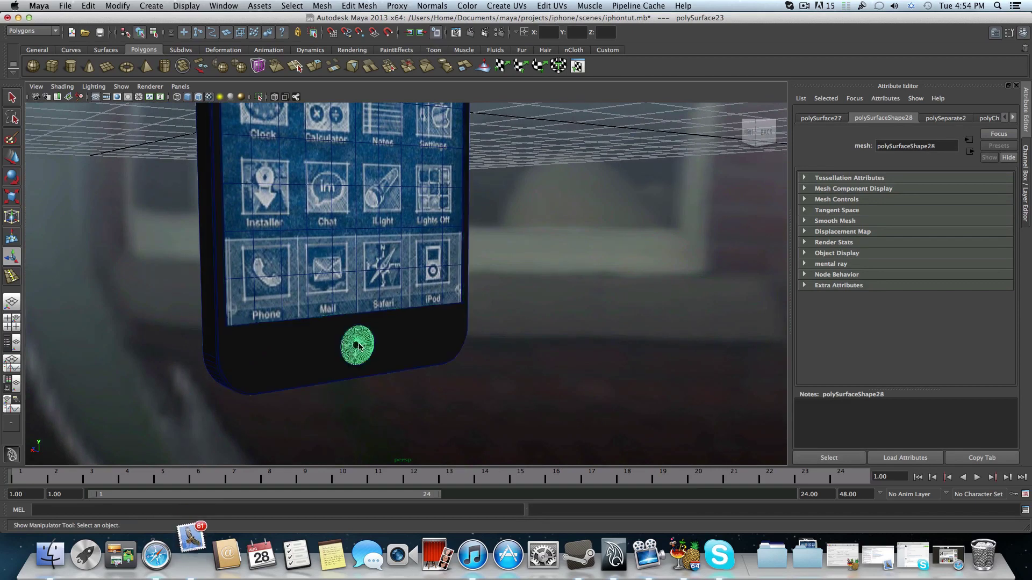
alt+right_drag(311, 345, 325, 349)
alt+middle_drag(325, 349, 330, 349)
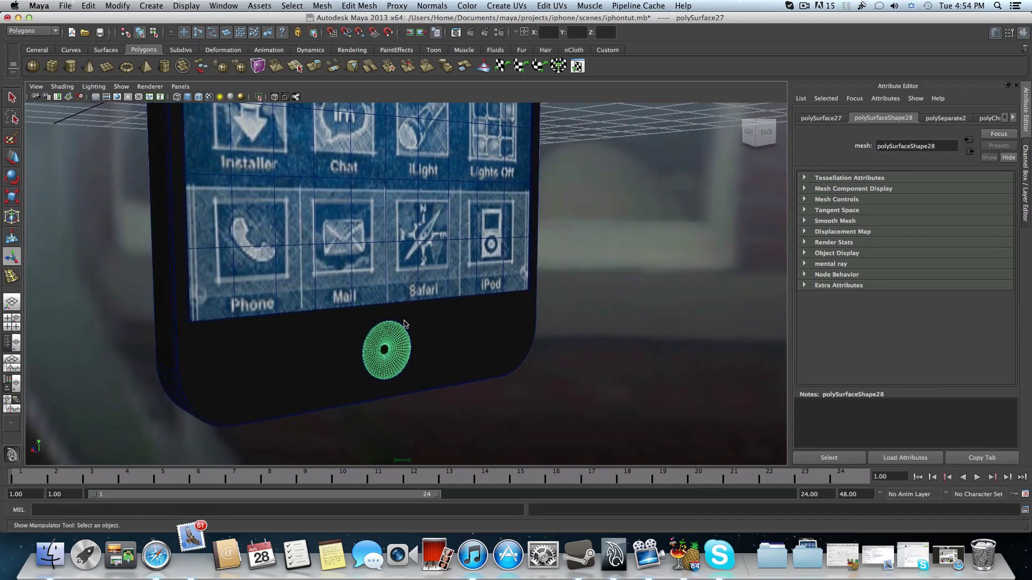
click(330, 348)
click(367, 350)
scroll(296, 347, up, 2)
alt+middle_drag(296, 347, 352, 358)
alt+drag(352, 358, 299, 352)
alt+middle_drag(299, 352, 215, 343)
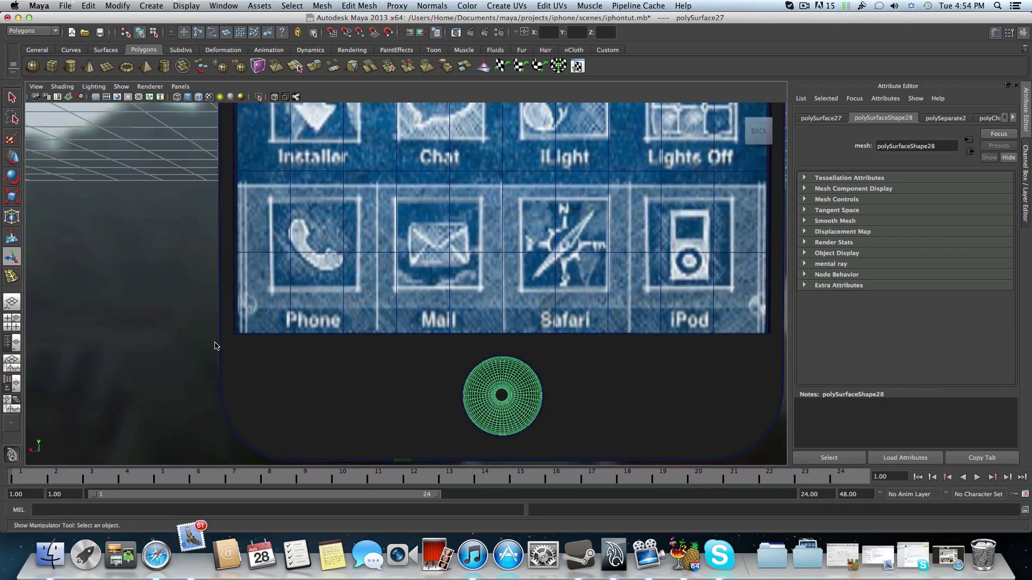
alt+drag(215, 345, 102, 308)
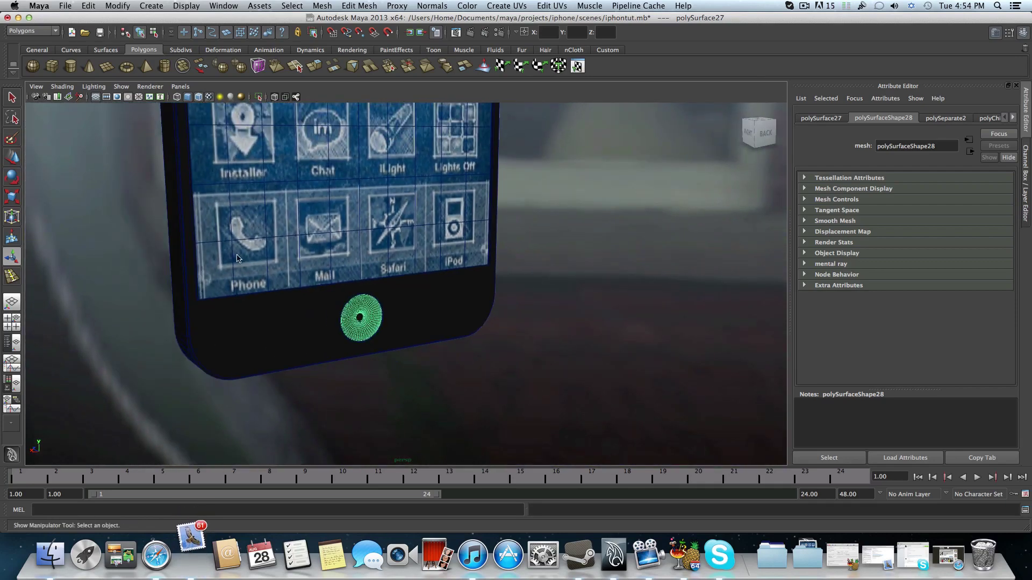
- Assign a new Blinn material to the phone's extracted front piece and set its color to white
alt+middle_drag(238, 258, 287, 353)
alt+middle_drag(247, 204, 245, 379)
scroll(231, 265, down, 1)
scroll(231, 265, down, 2)
right_click(280, 195)
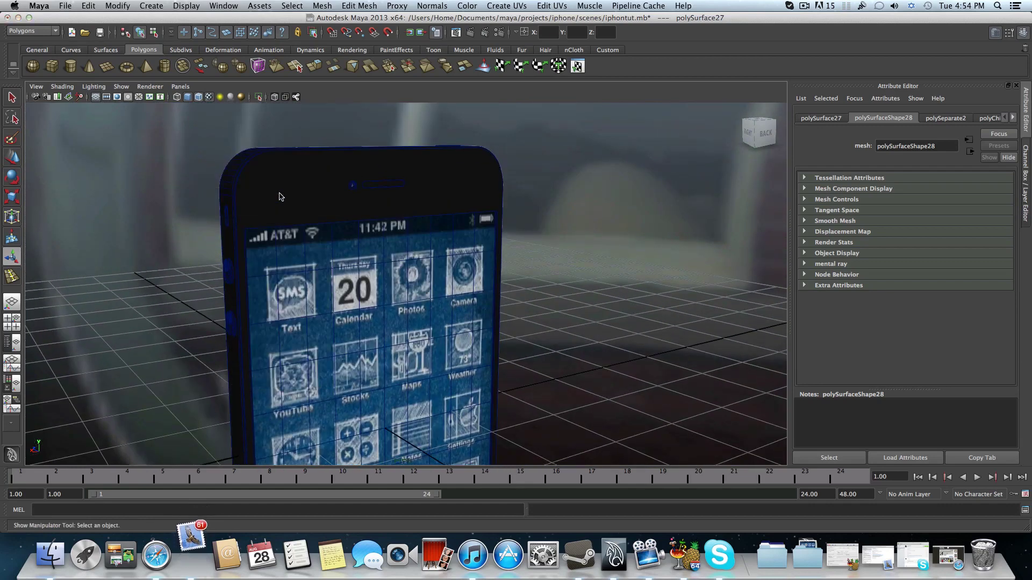
click(279, 197)
right_drag(280, 195, 277, 344)
mouse_move(303, 355)
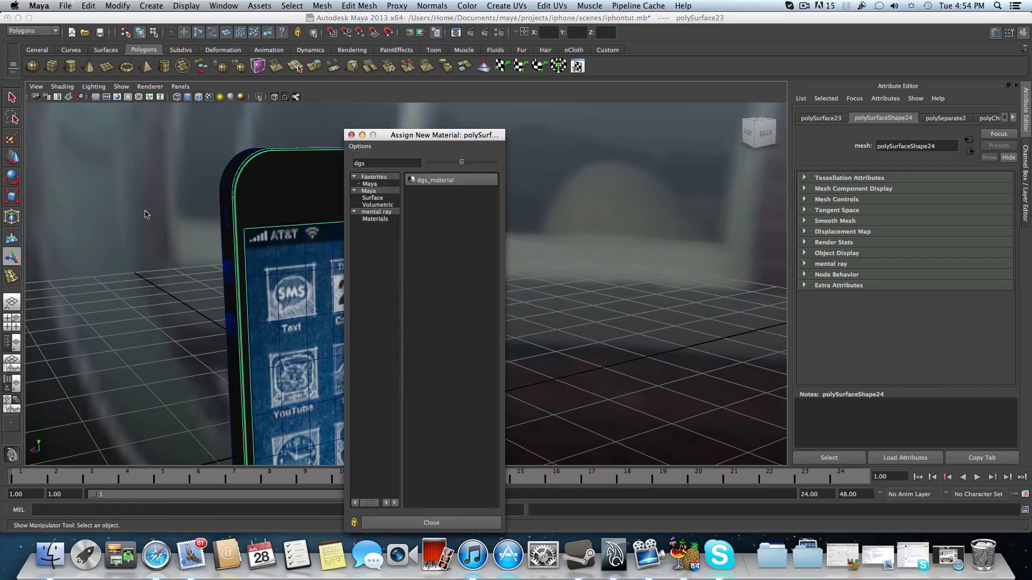
click(351, 135)
right_drag(289, 189, 354, 347)
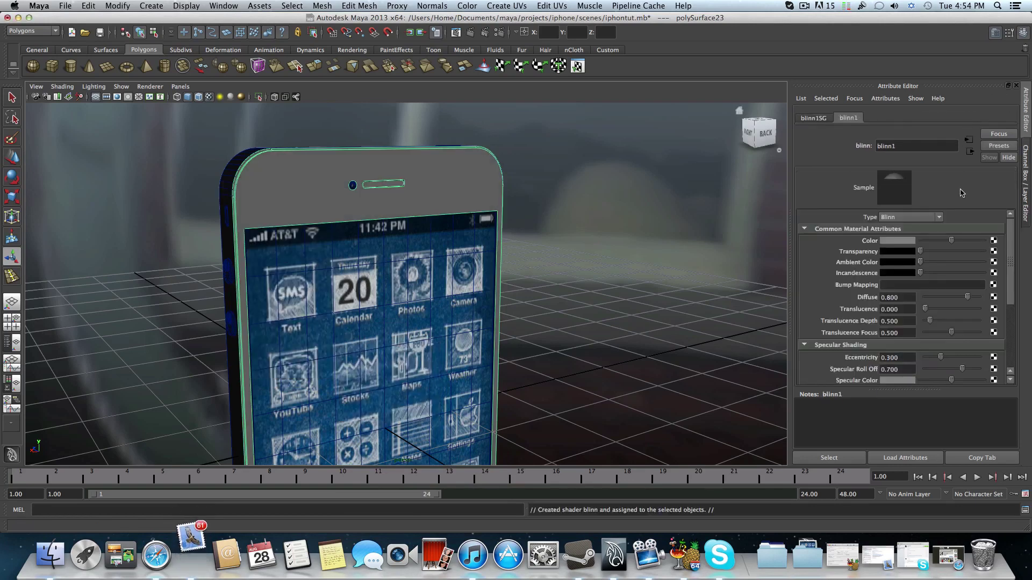
drag(951, 240, 983, 240)
- Select the area light, move it across to the phone's screen side and rotate it toward the phone
scroll(287, 178, down, 5)
alt+drag(291, 180, 351, 210)
click(330, 169)
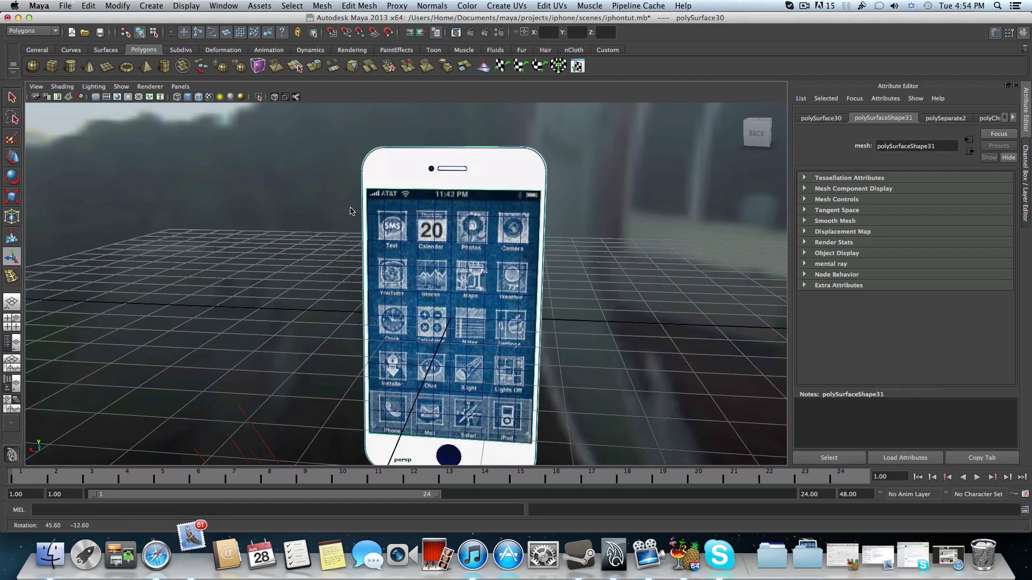
alt+middle_drag(368, 218, 310, 203)
alt+drag(288, 205, 505, 231)
alt+right_drag(506, 231, 258, 212)
click(360, 244)
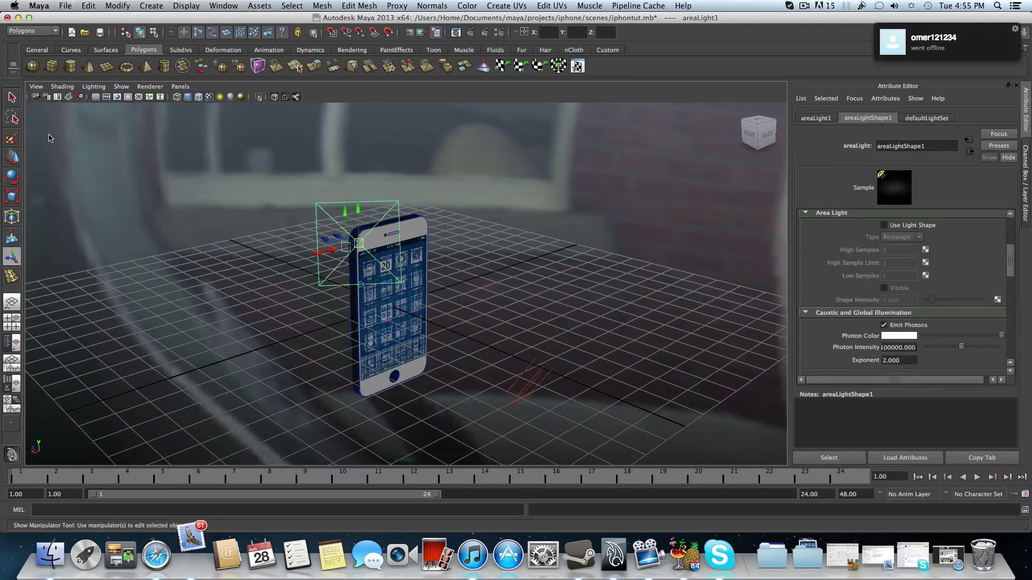
key(q)
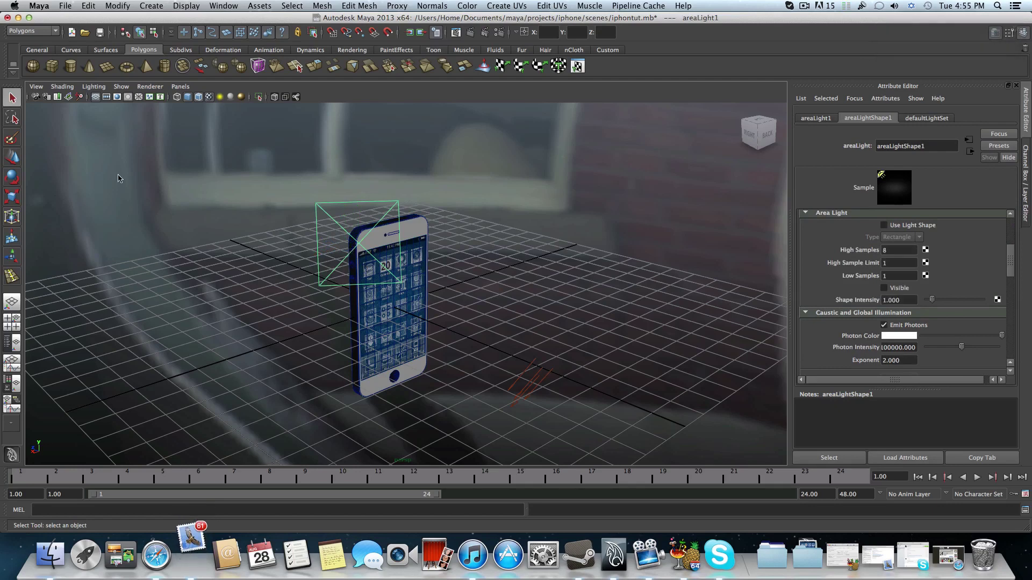
key(w)
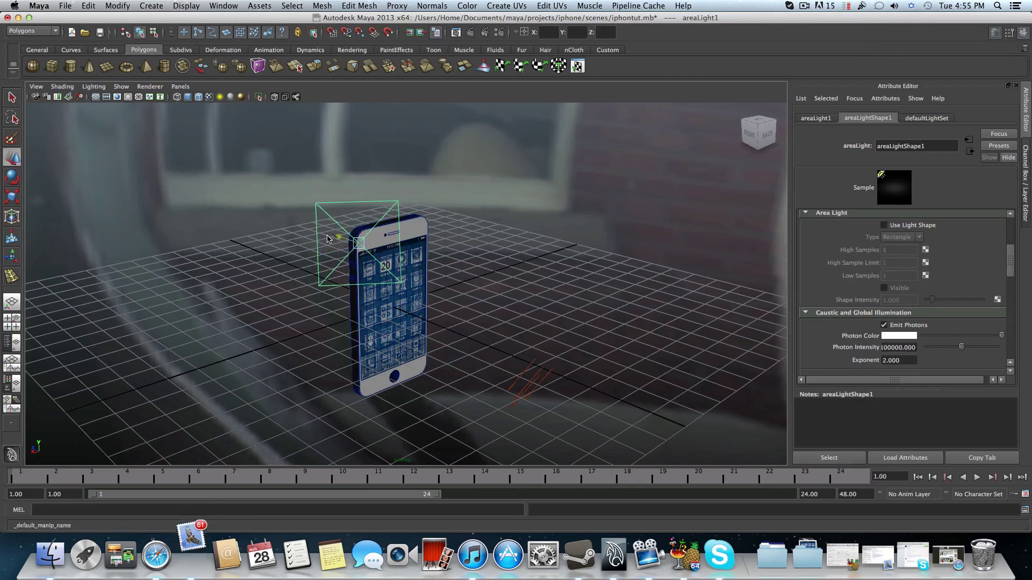
drag(332, 246, 414, 273)
click(10, 176)
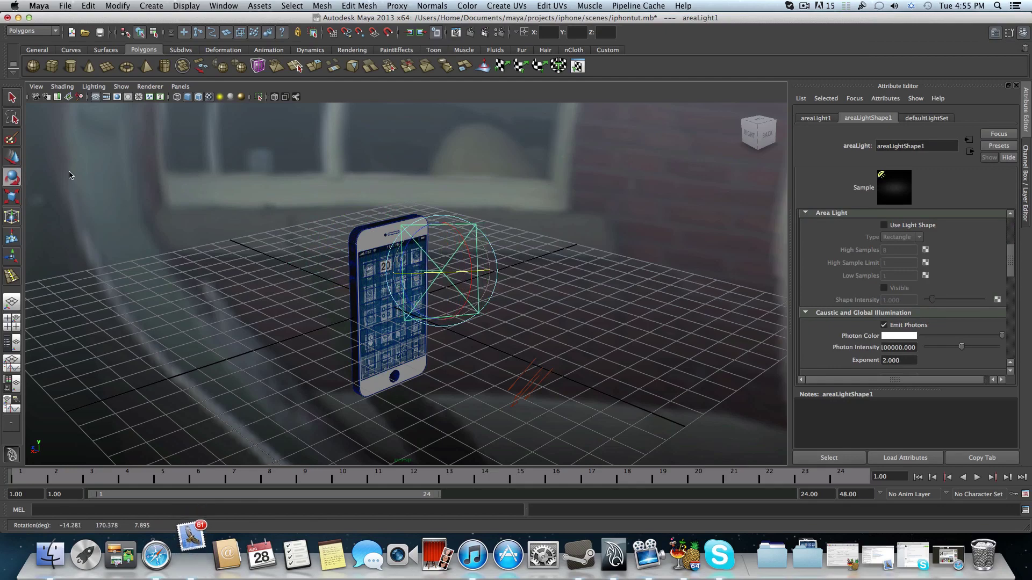
- Move the area light further out in front of the phone and render the current view with mental ray
click(12, 158)
drag(418, 281, 409, 204)
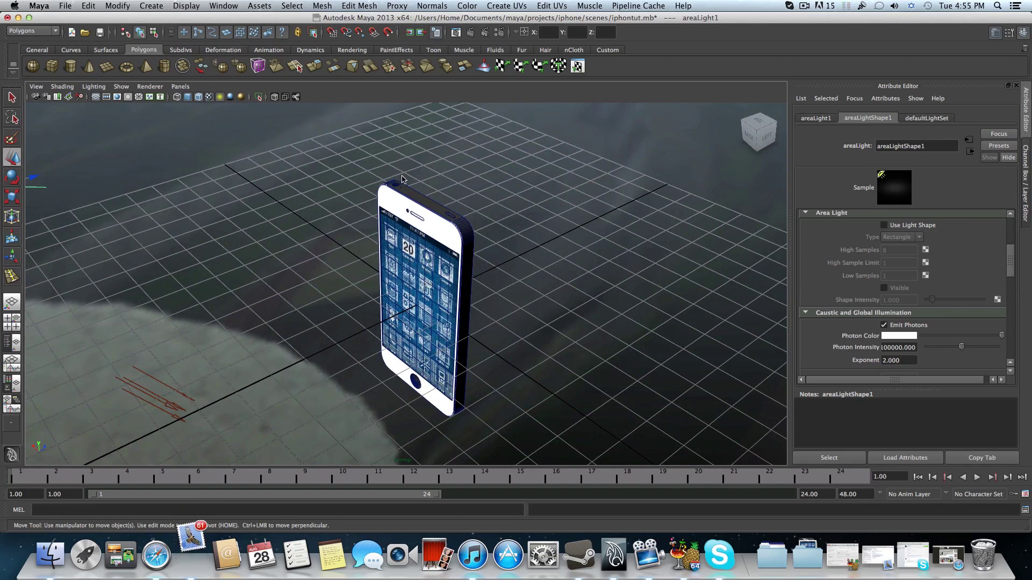
click(465, 34)
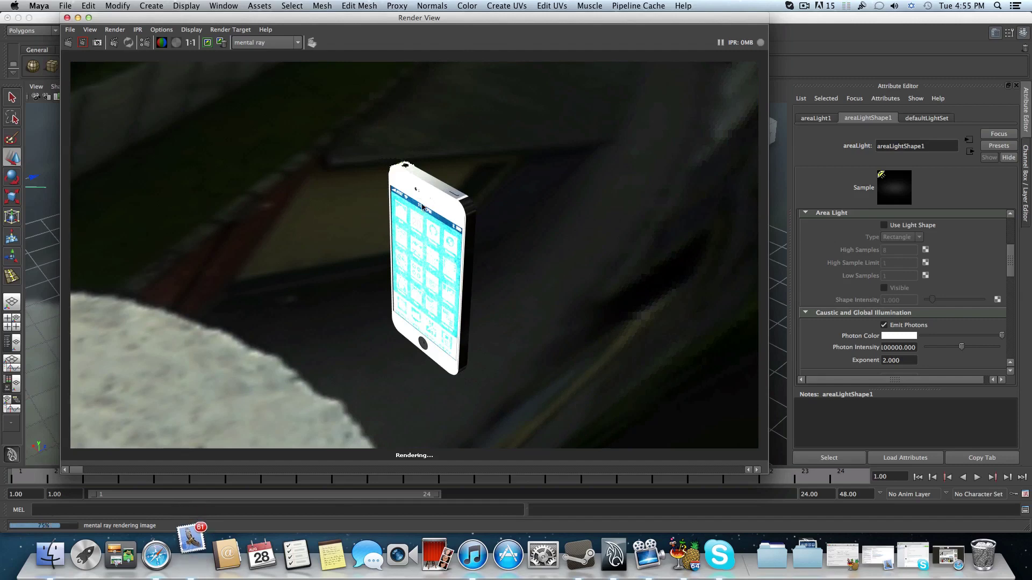
- Close the render, select the directional light beside the phone and set its intensity to 1
click(67, 18)
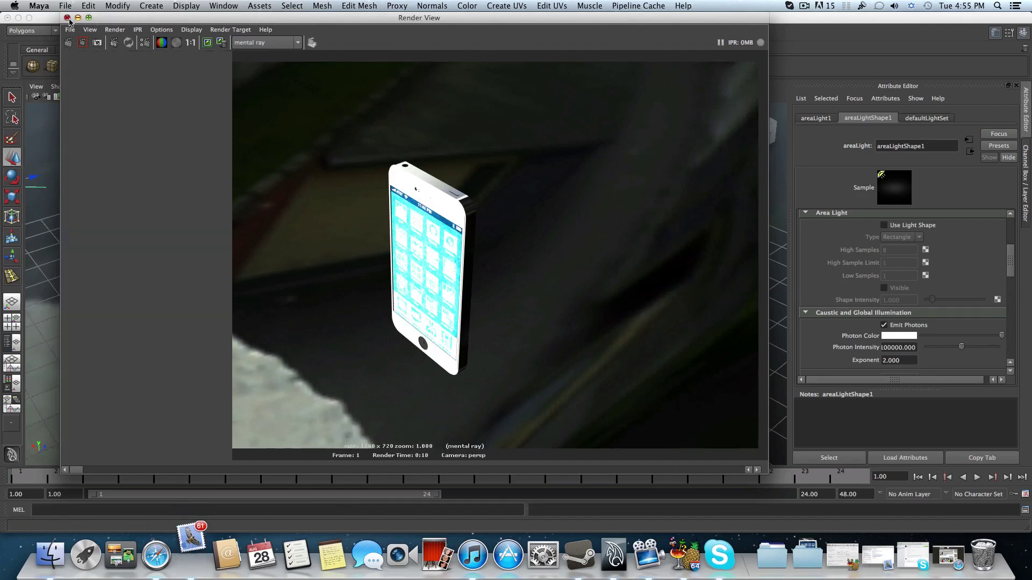
click(289, 342)
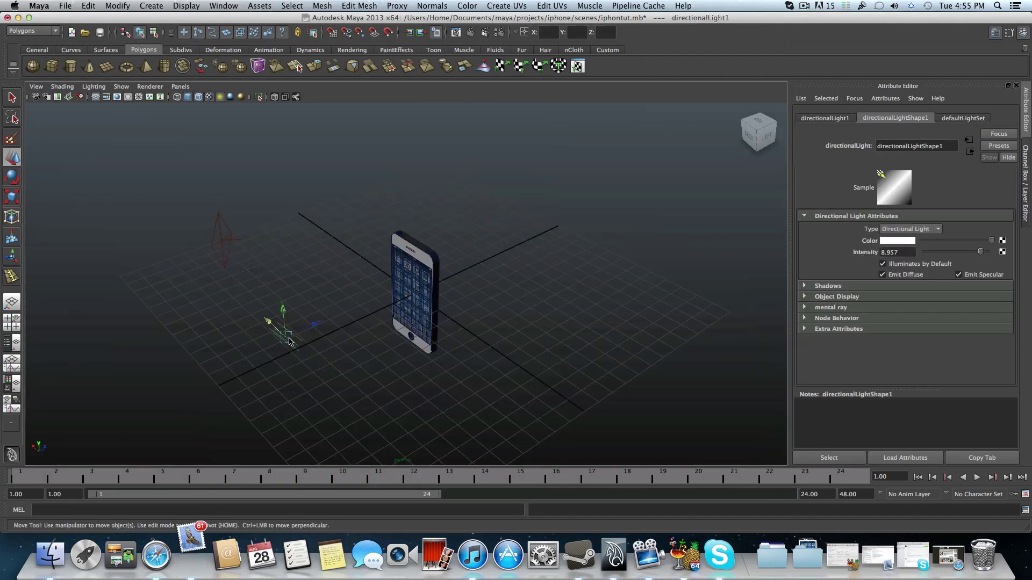
scroll(290, 342, up, 5)
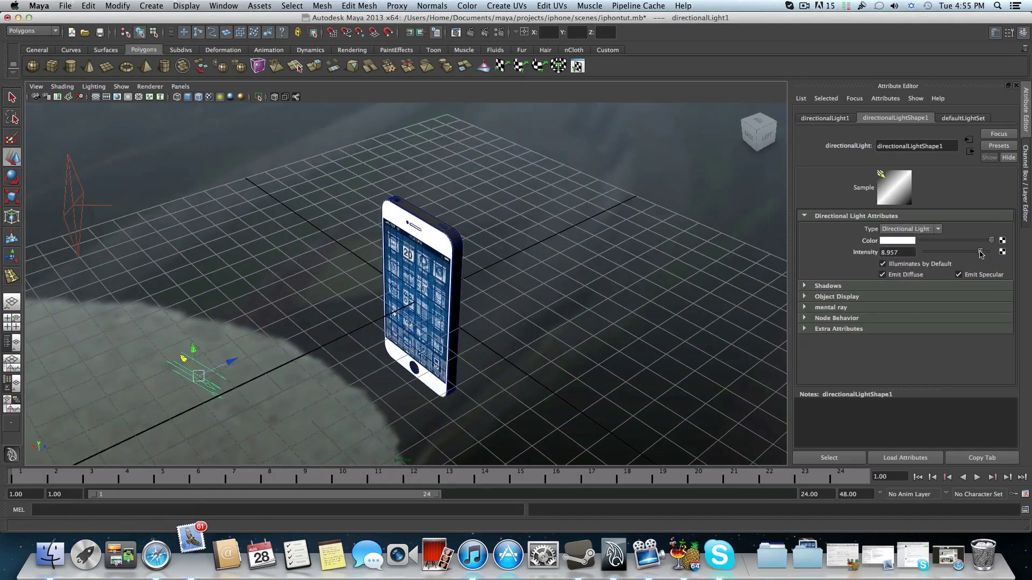
drag(980, 251, 930, 253)
text(1)
key(Return)
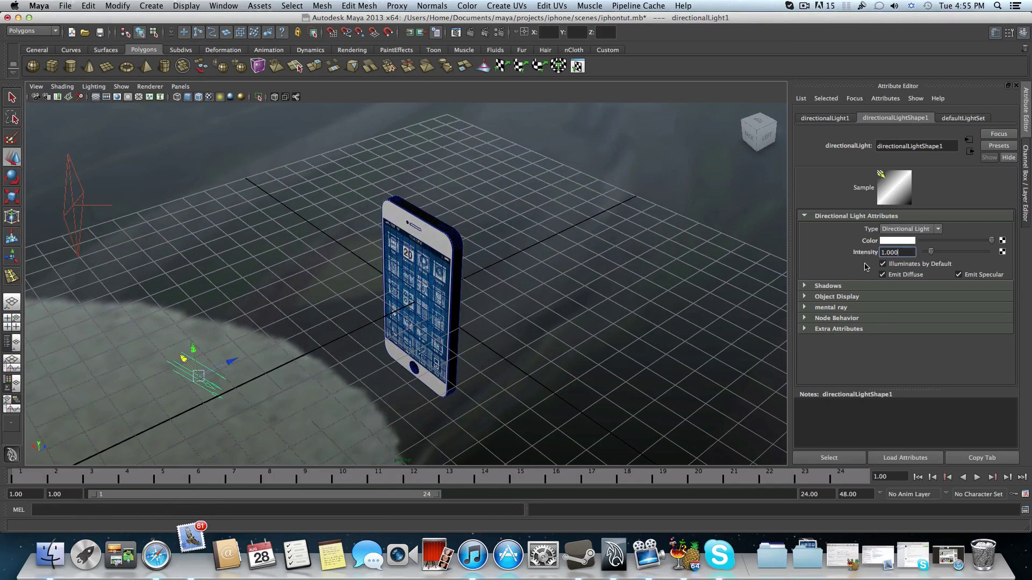
- Frame the phone's screen side at an angle and render the current view with mental ray
scroll(524, 290, up, 3)
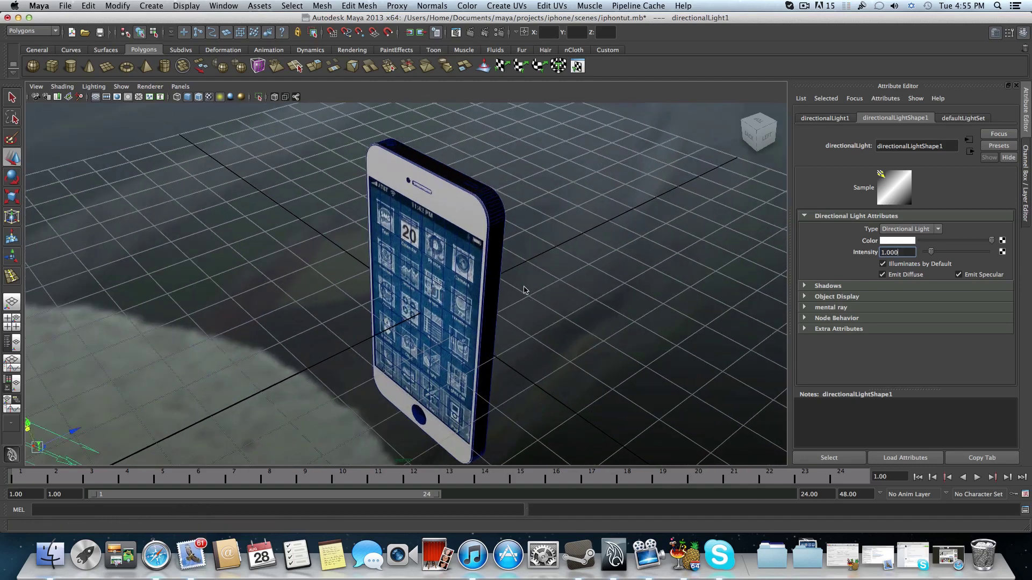
scroll(524, 291, down, 5)
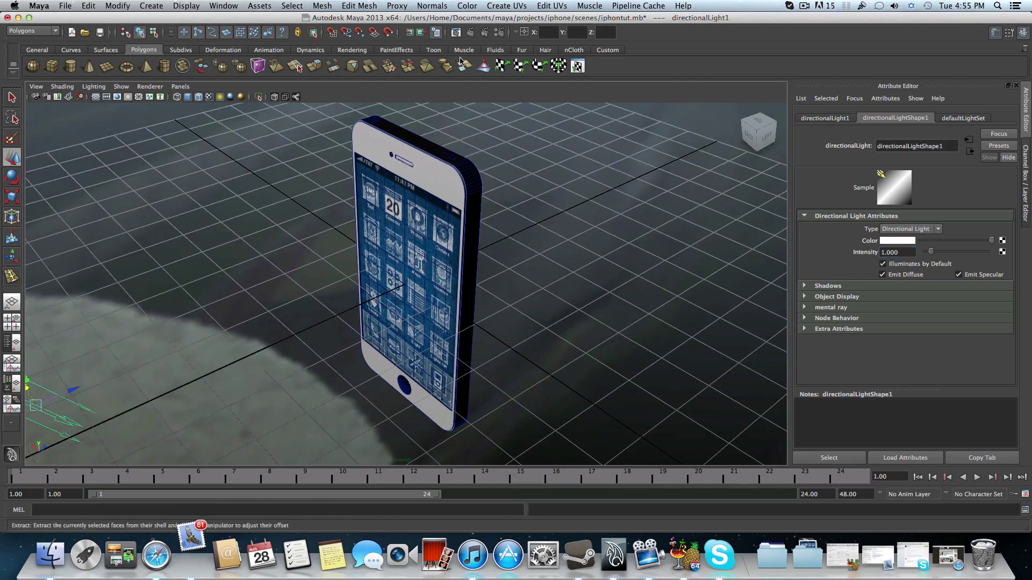
click(468, 34)
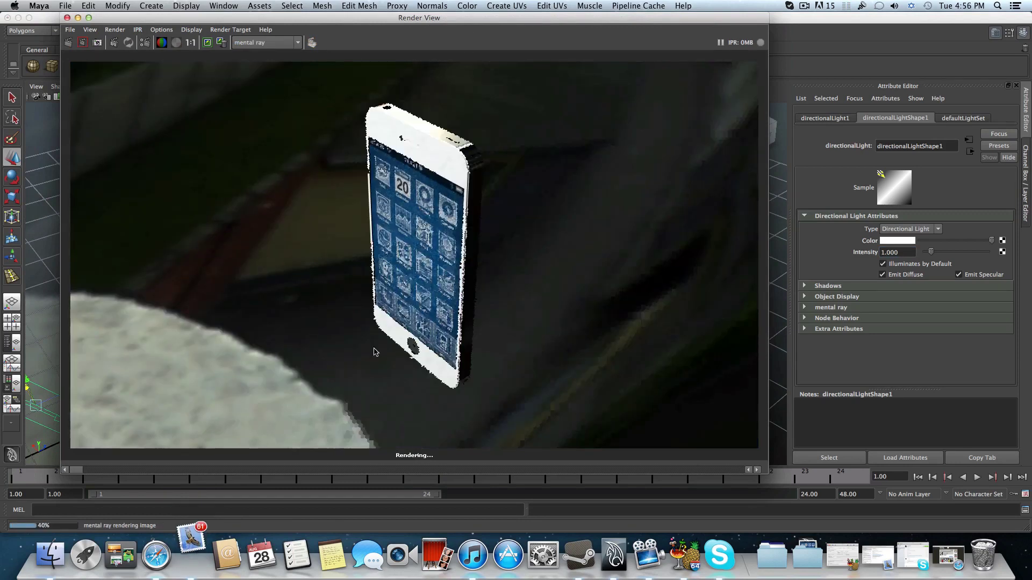
- Quit the Mail application while the render runs and briefly check the system's notification list
right_click(196, 552)
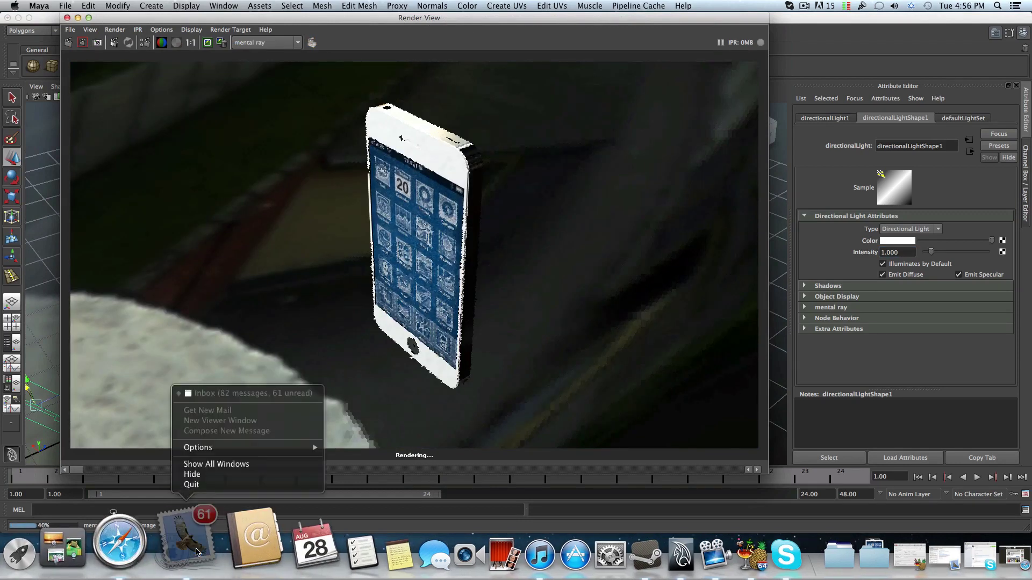
click(199, 485)
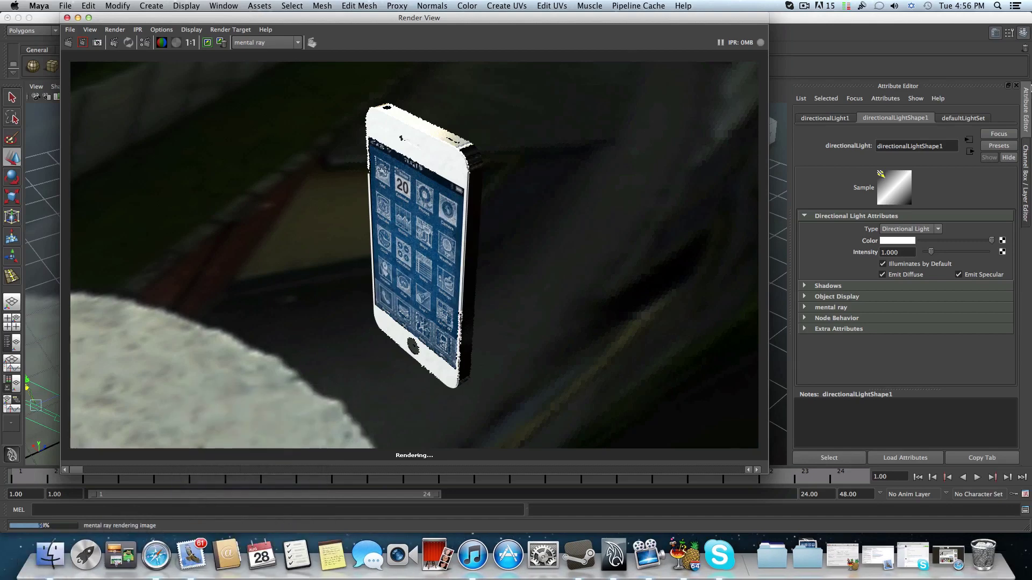
click(1015, 6)
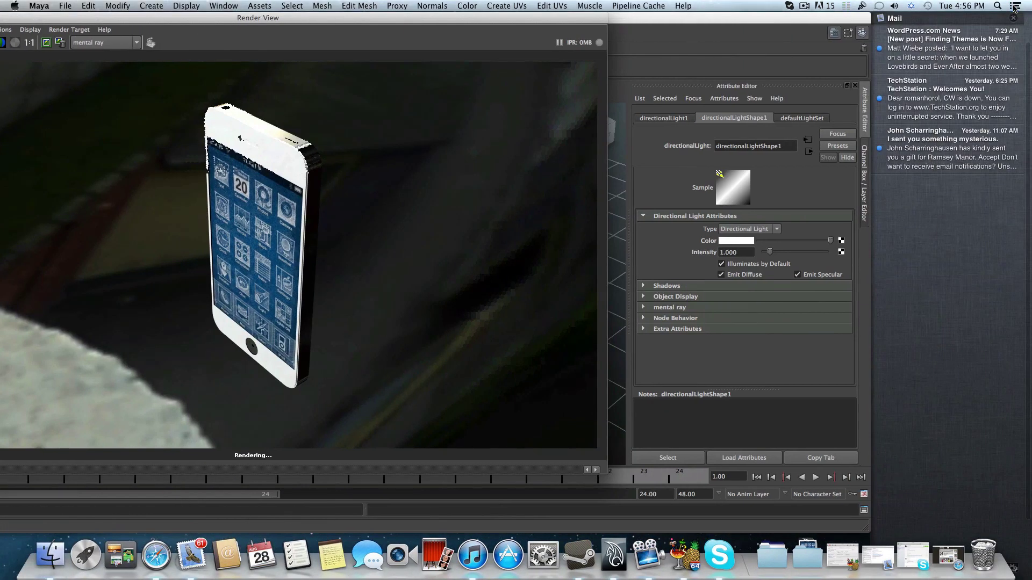
click(1014, 6)
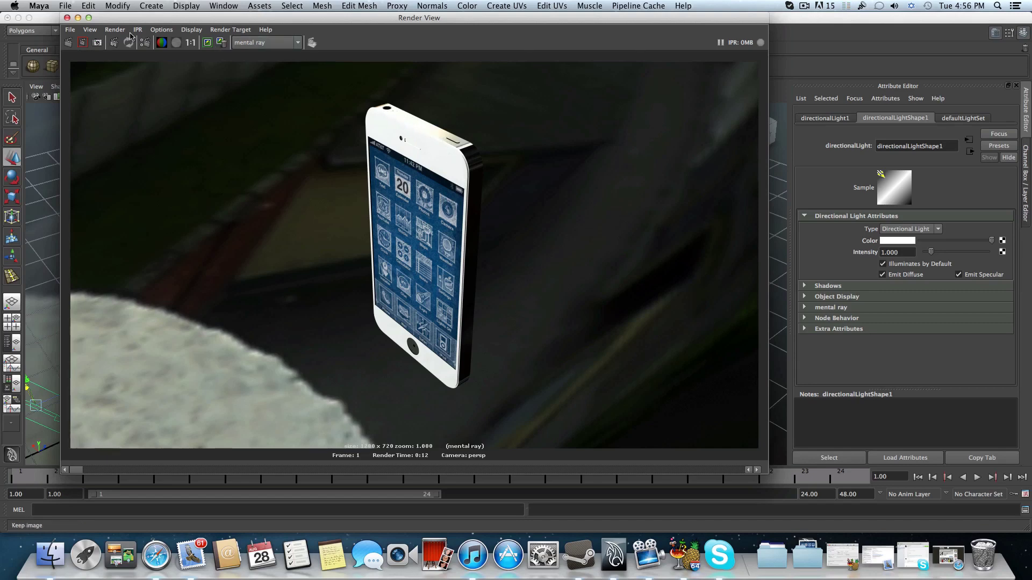
- Put the render away, select the image-based lighting sphere and examine how its environment image surrounds the phone
click(77, 17)
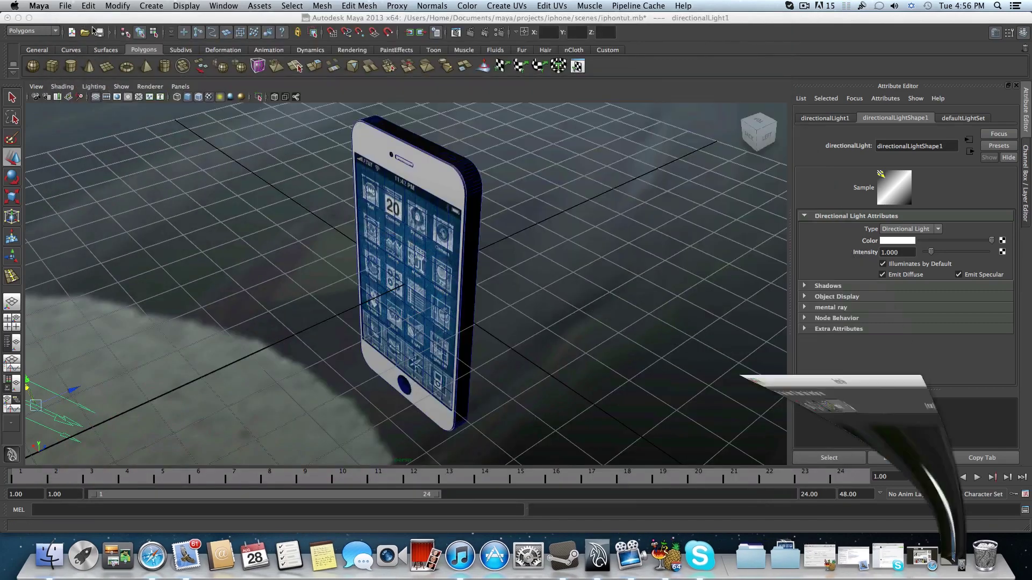
scroll(345, 177, down, 10)
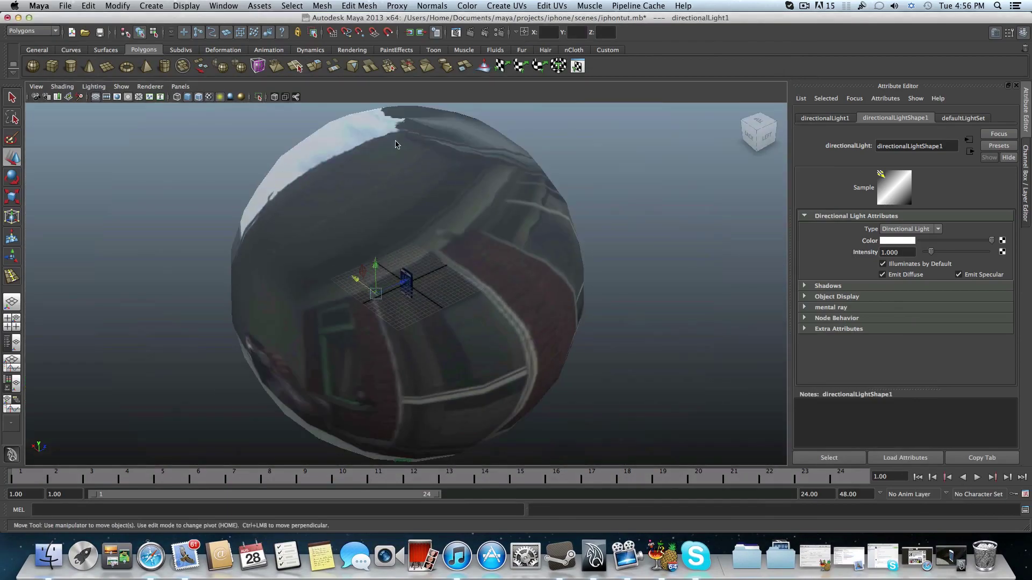
click(393, 186)
alt+drag(408, 195, 427, 172)
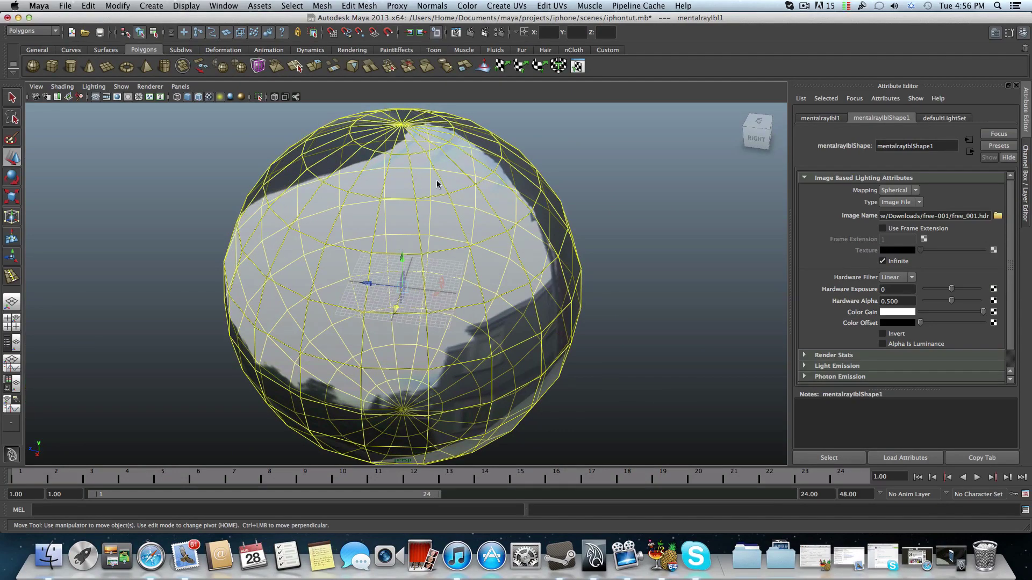
alt+drag(491, 201, 309, 198)
alt+right_drag(387, 215, 581, 217)
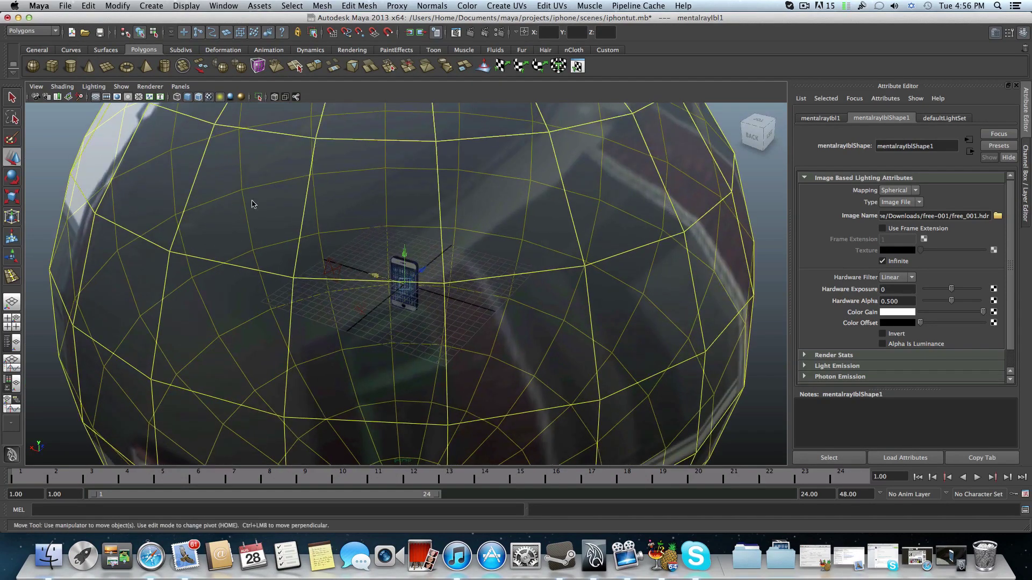
alt+right_drag(252, 204, 322, 207)
alt+drag(322, 207, 298, 185)
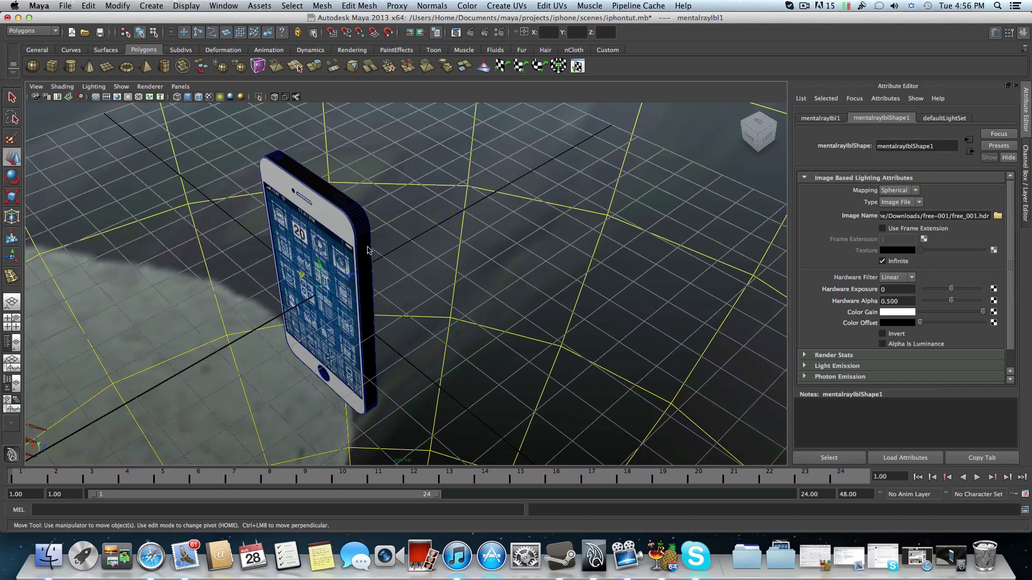
scroll(344, 231, down, 5)
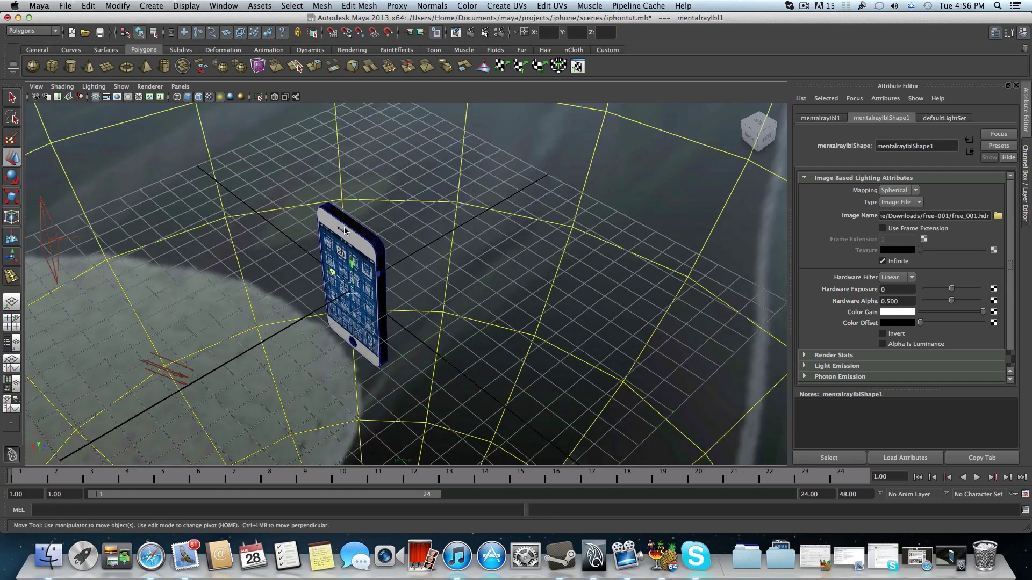
scroll(330, 213, down, 5)
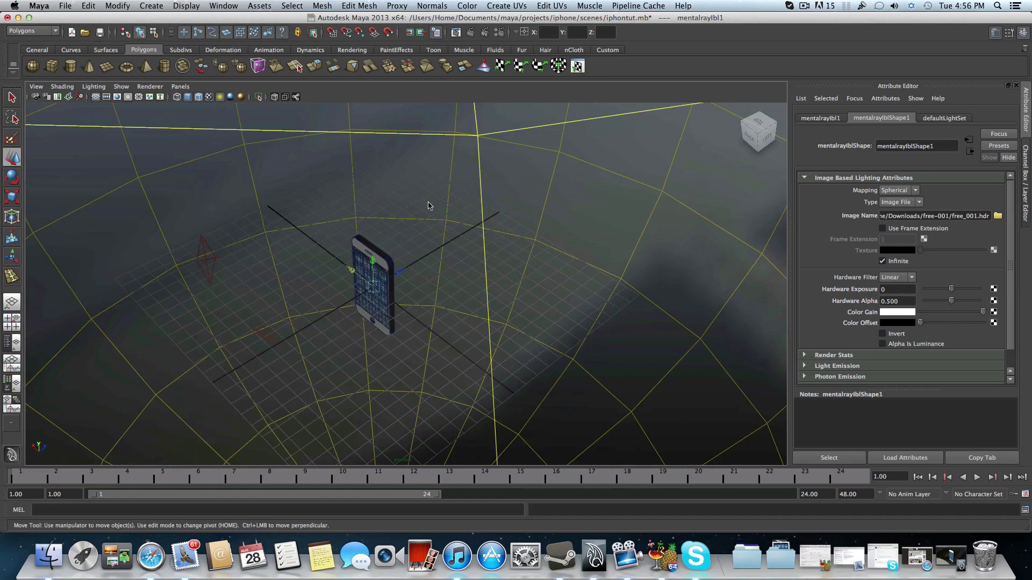
scroll(428, 205, down, 5)
scroll(419, 246, up, 10)
scroll(340, 221, down, 10)
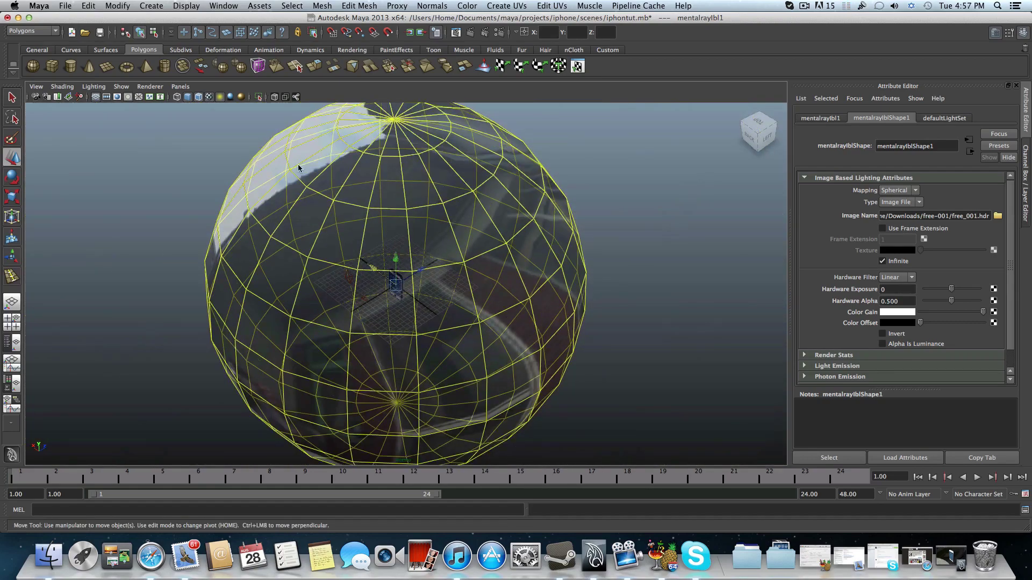
alt+drag(298, 169, 384, 158)
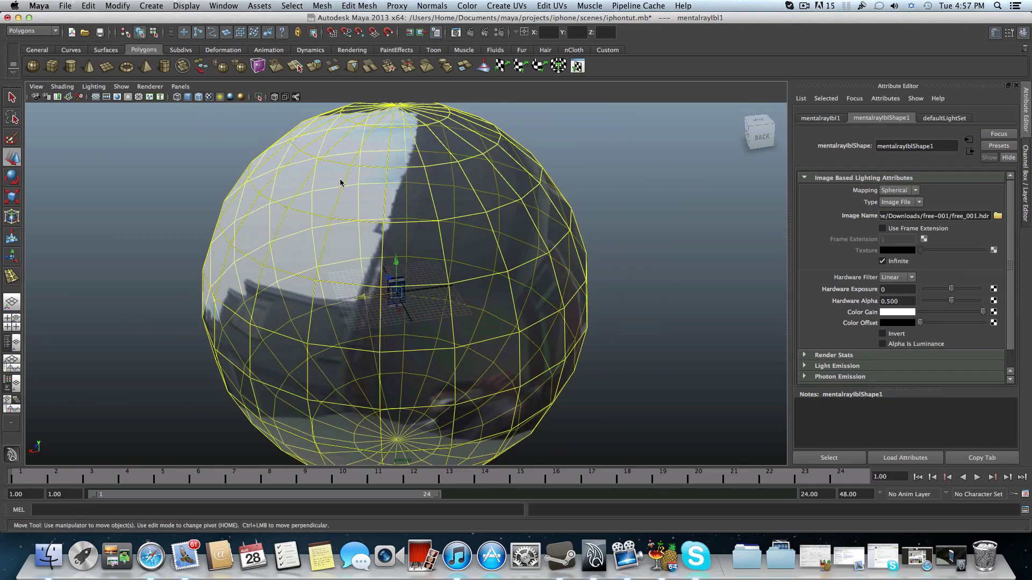
scroll(427, 302, up, 10)
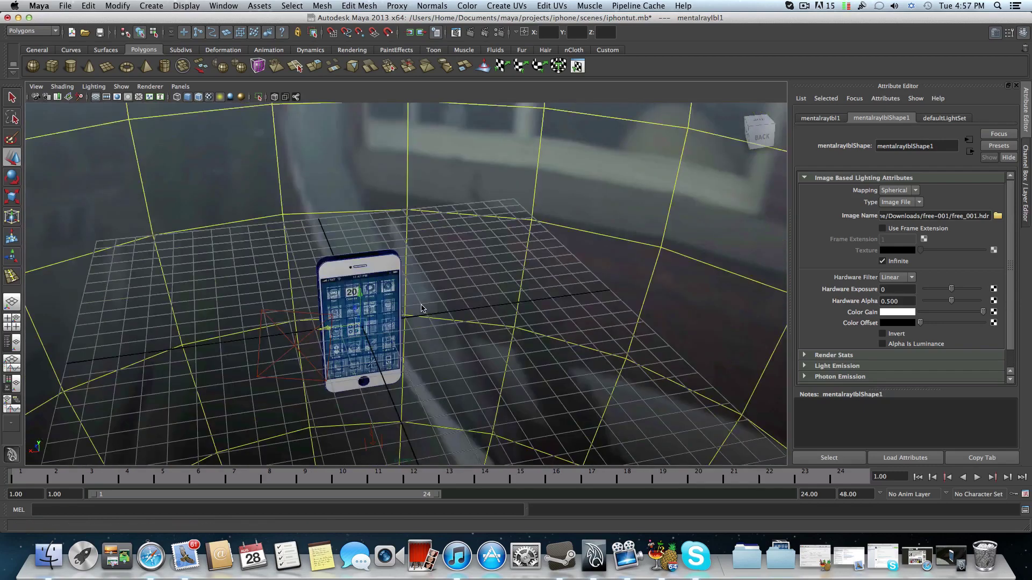
scroll(427, 302, down, 5)
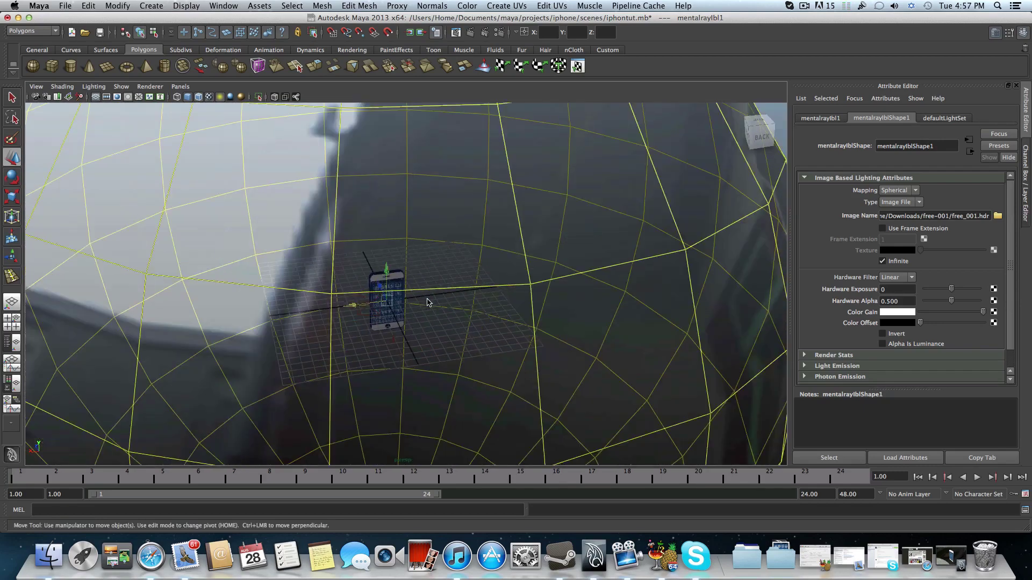
scroll(383, 195, down, 5)
- Rotate the image-based lighting sphere freely so its bright sky area shifts around the phone
click(383, 194)
click(382, 195)
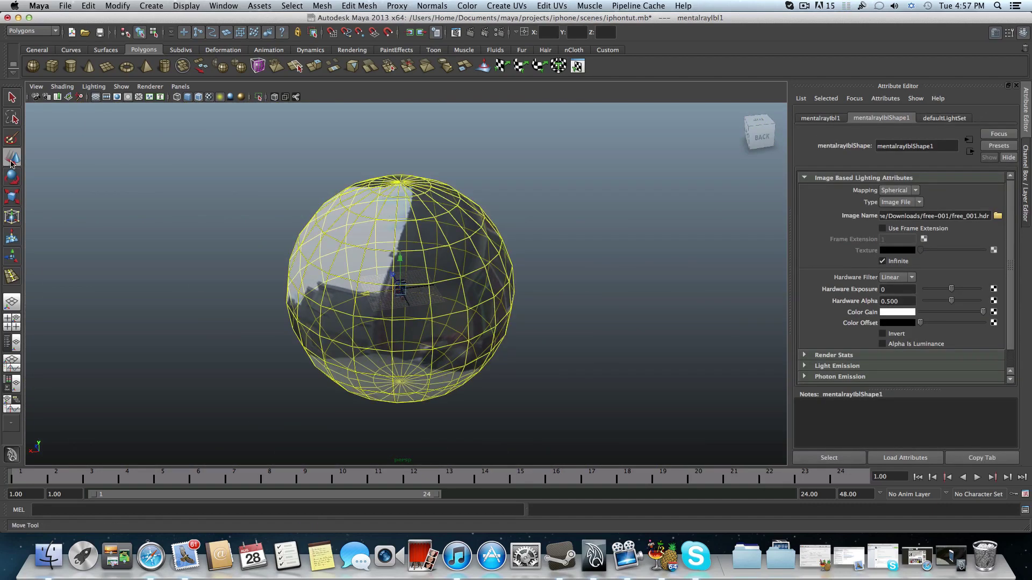
click(12, 178)
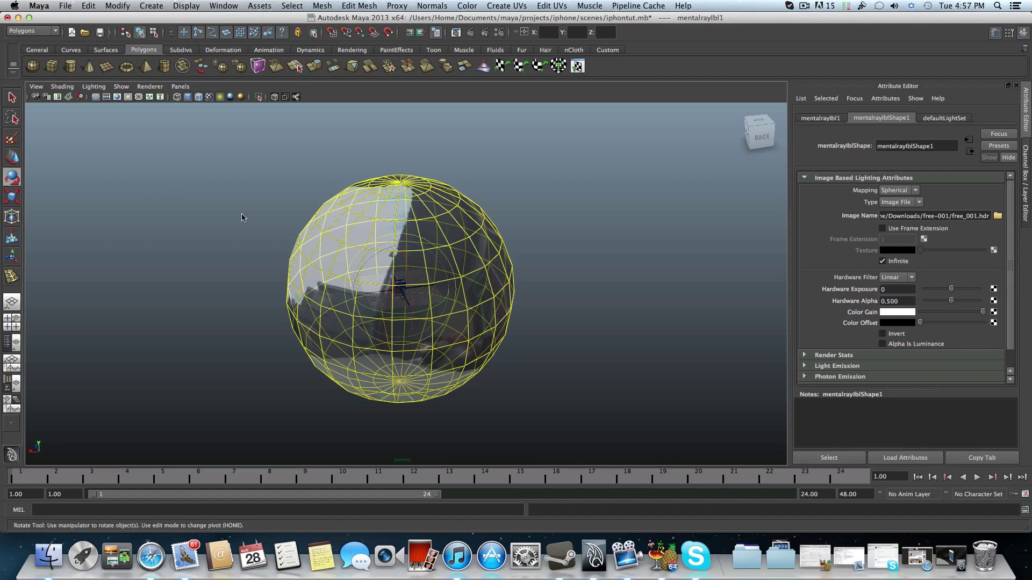
drag(422, 251, 580, 330)
scroll(580, 329, up, 10)
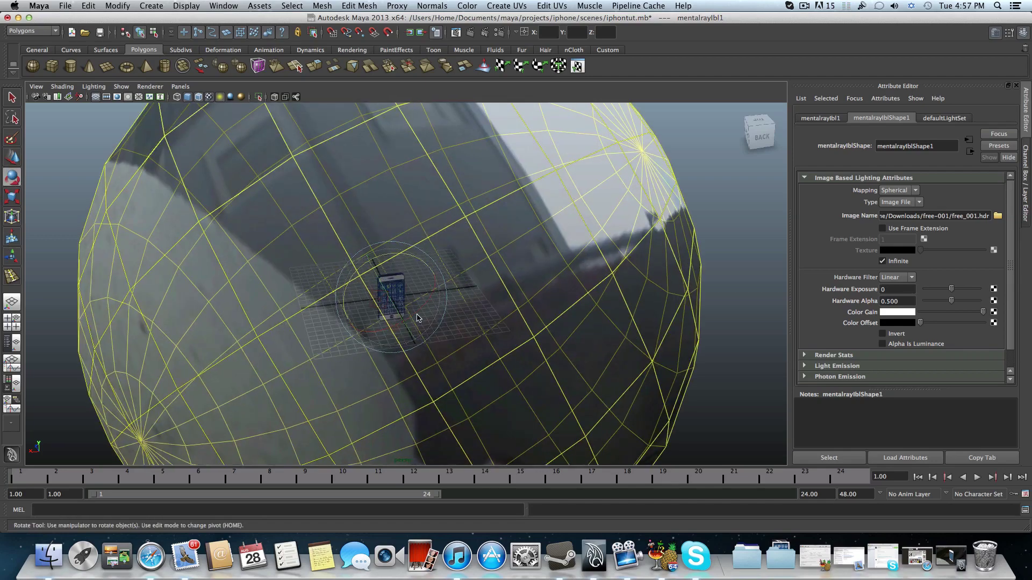
- Frame the phone closely from its screen side and render it with mental ray under the rotated environment
alt+right_drag(416, 329, 594, 353)
alt+drag(594, 353, 516, 353)
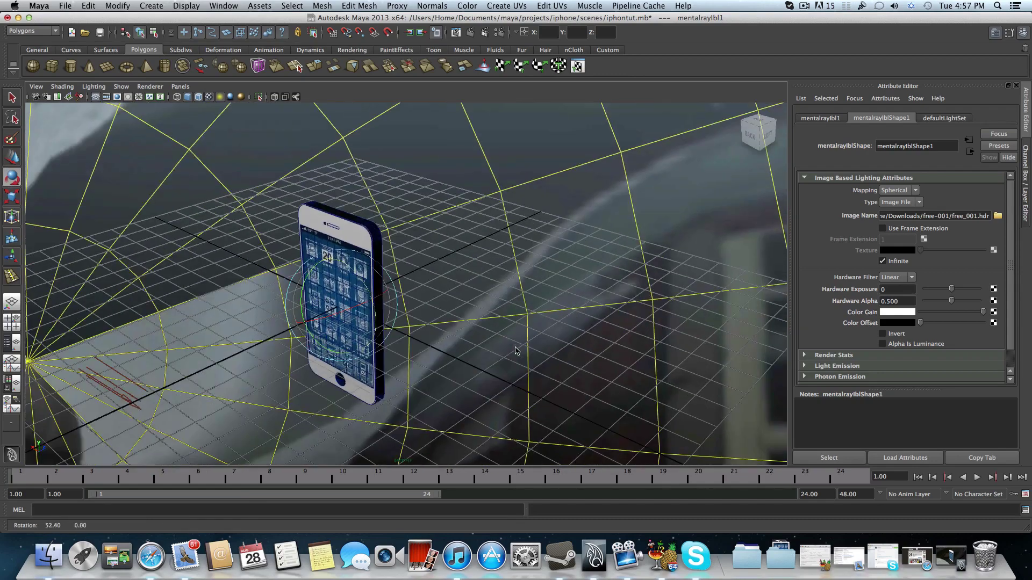
alt+right_drag(406, 310, 448, 316)
alt+middle_drag(447, 317, 483, 328)
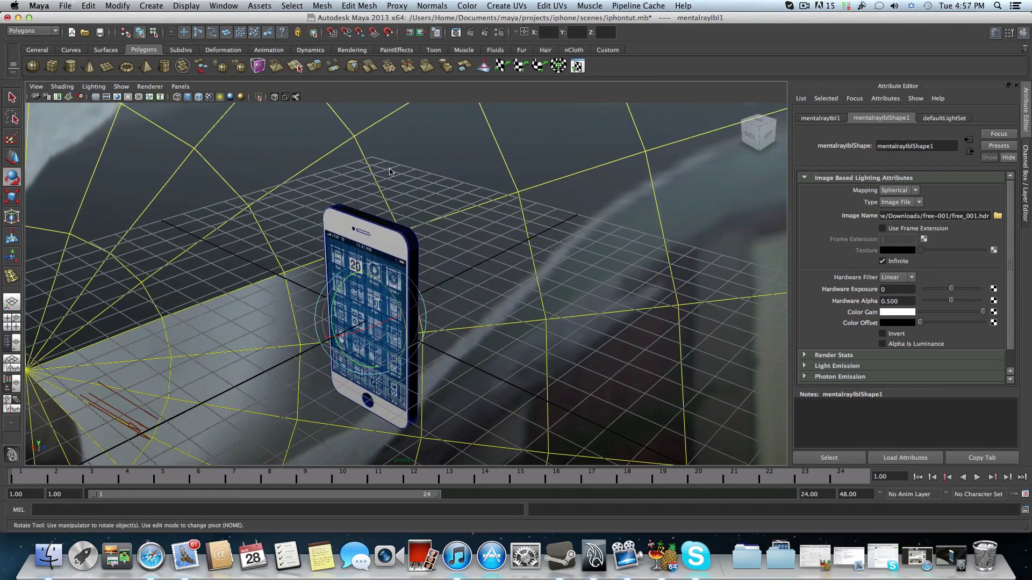
alt+drag(393, 280, 402, 267)
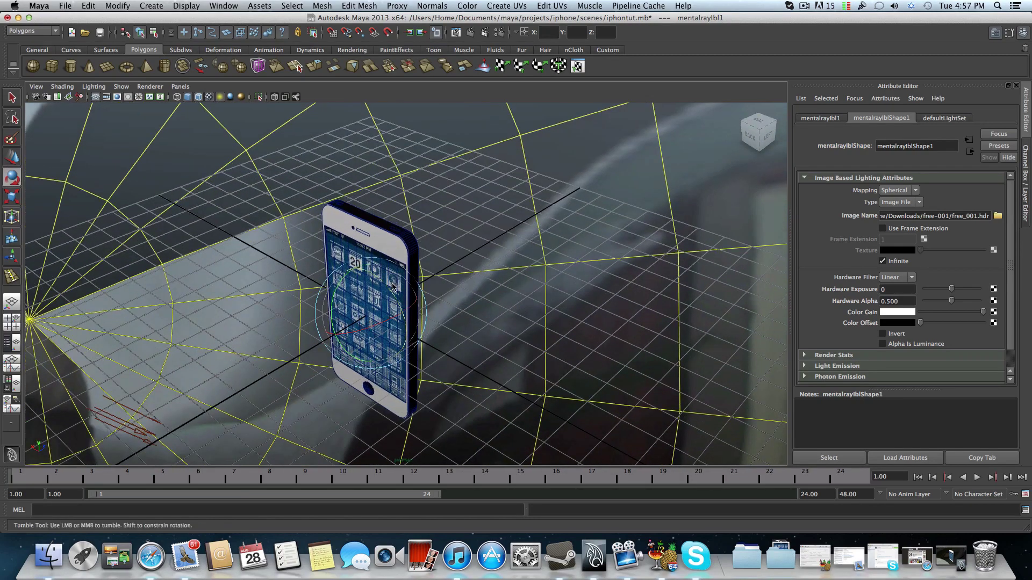
click(471, 33)
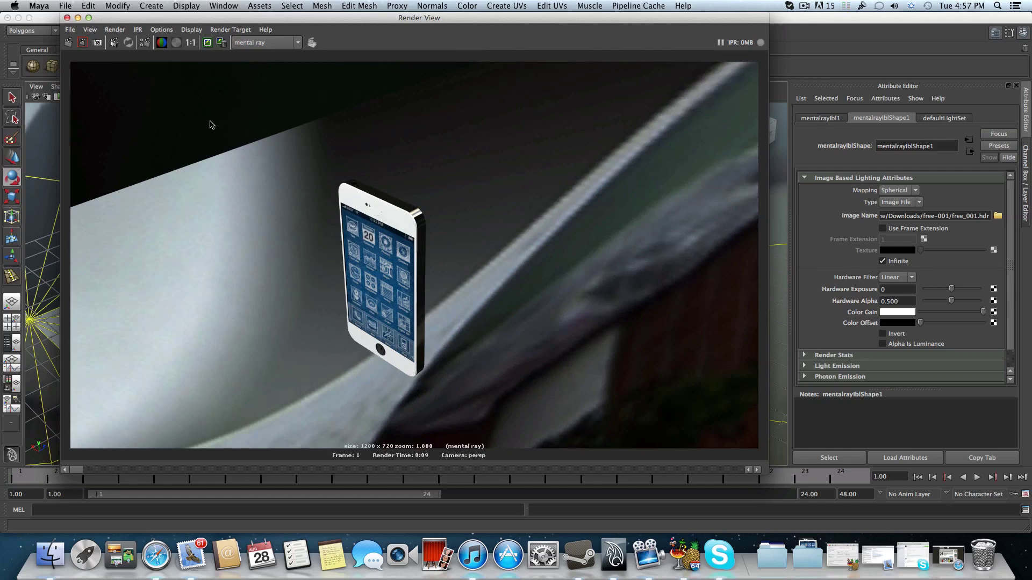
- Close the render, duplicate the image-based lighting sphere and rotate the copy to a different orientation
click(68, 18)
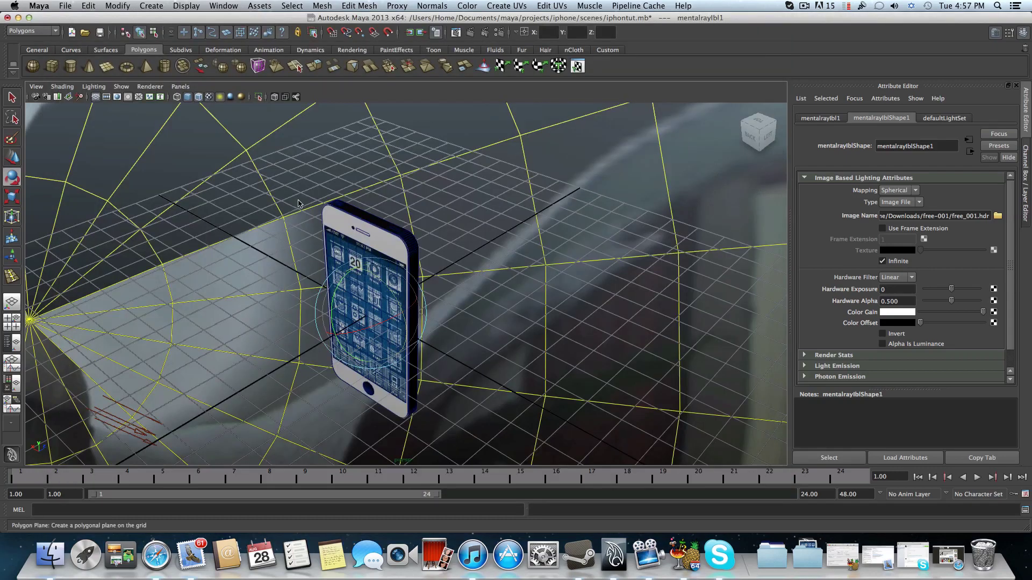
scroll(341, 231, down, 10)
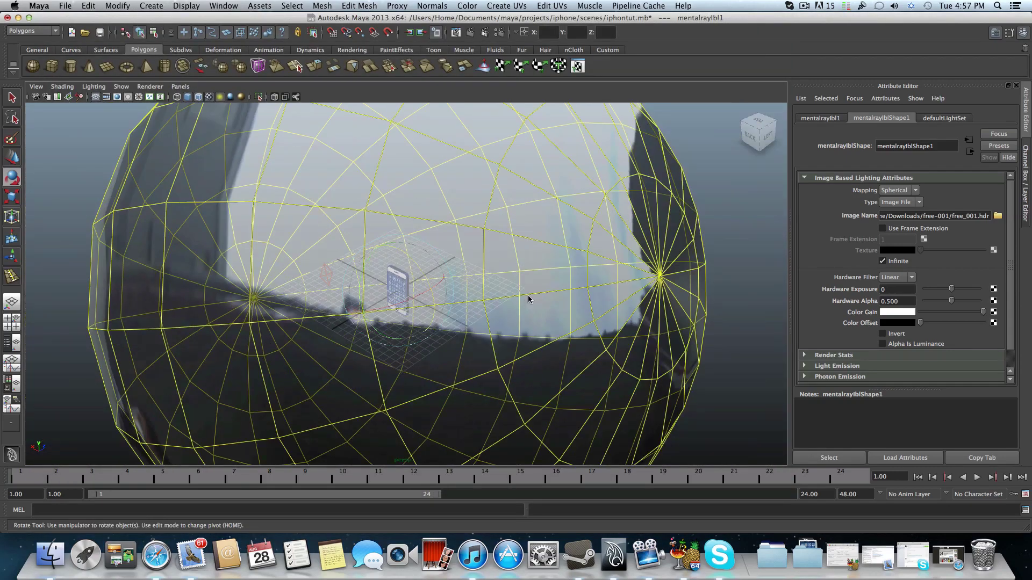
scroll(576, 295, down, 5)
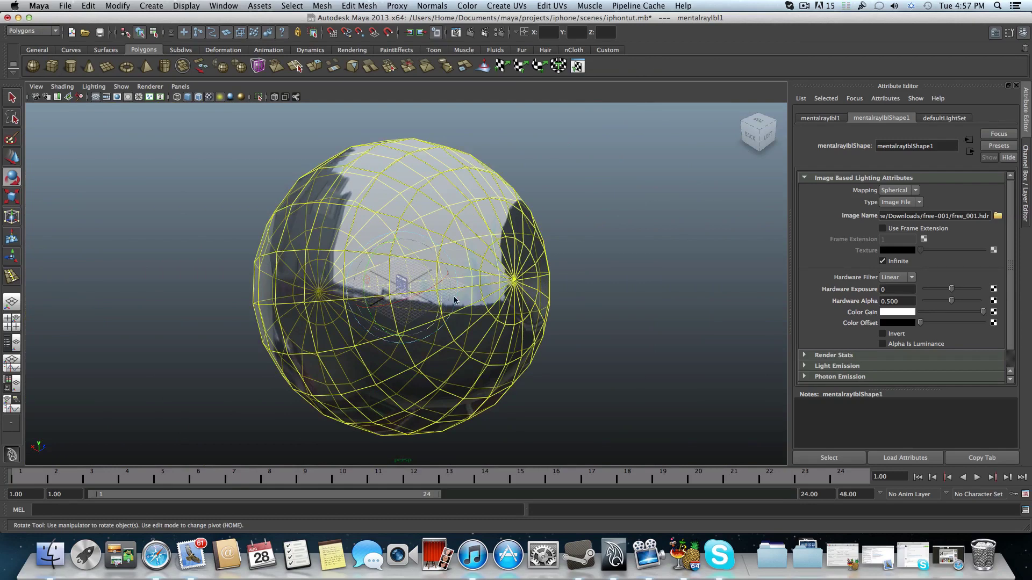
key(ctrl+d)
drag(440, 279, 355, 263)
- Render the phone with mental ray using both environment spheres, then put the render away and view the overlapping spheres
alt+right_drag(407, 264, 466, 309)
alt+drag(455, 311, 449, 299)
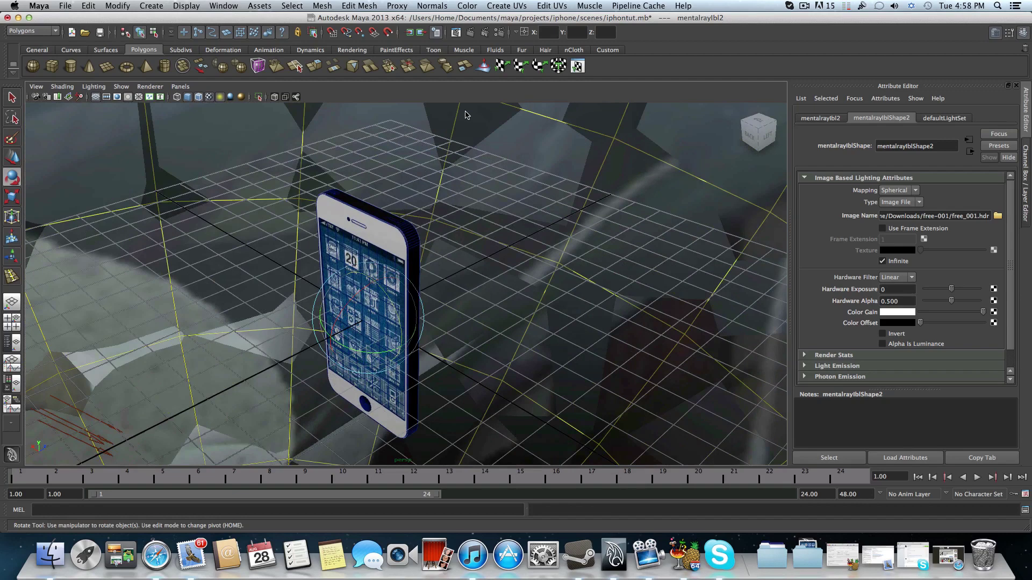
click(471, 32)
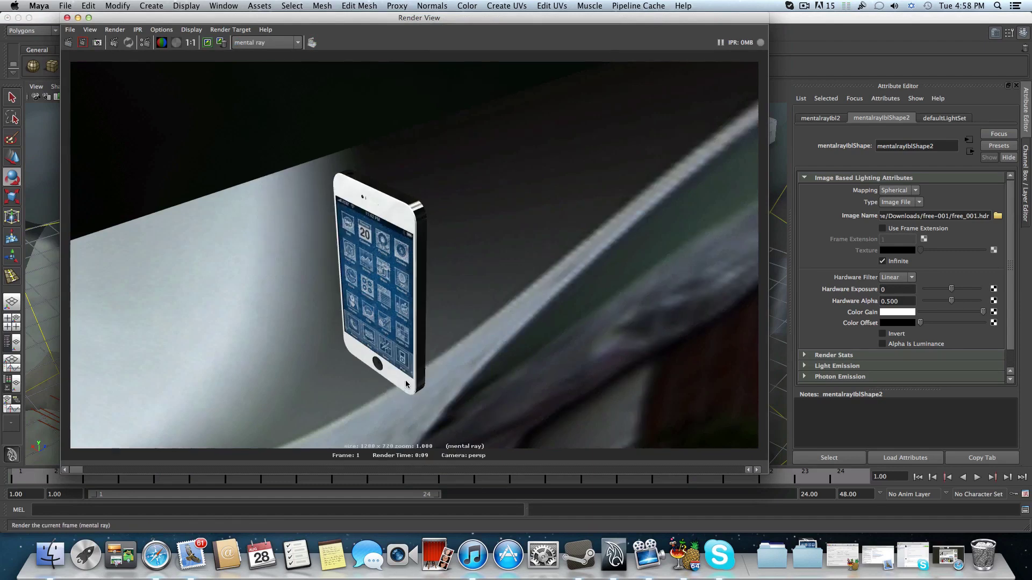
click(77, 18)
scroll(372, 244, down, 10)
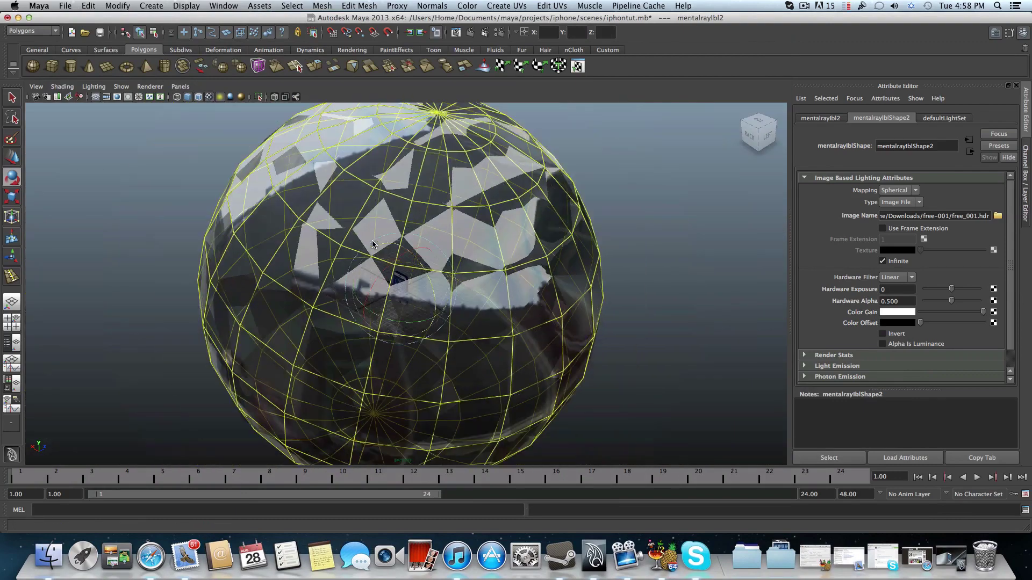
- Delete the duplicated image-based lighting sphere and select the original one
alt+drag(373, 244, 408, 211)
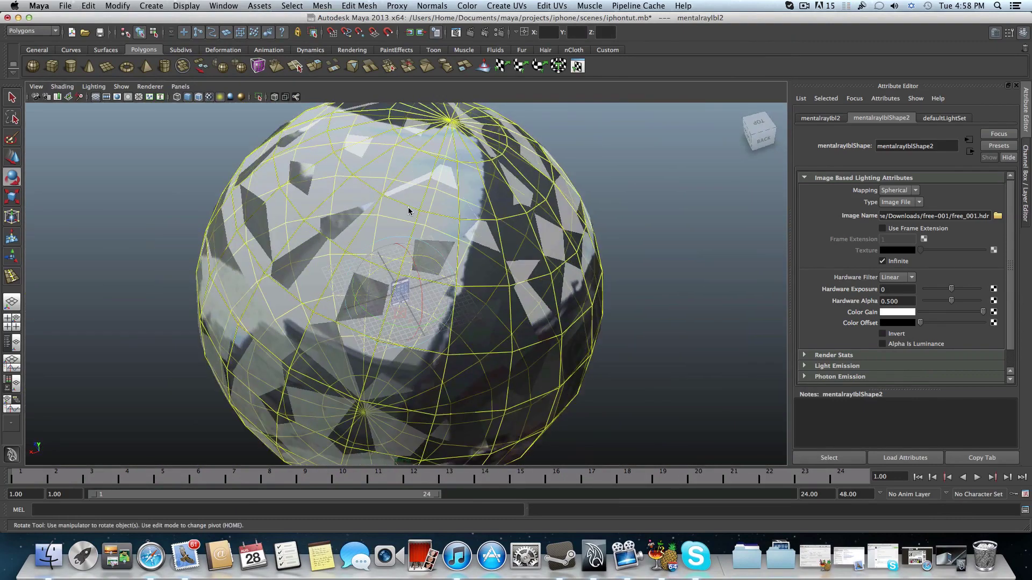
click(359, 183)
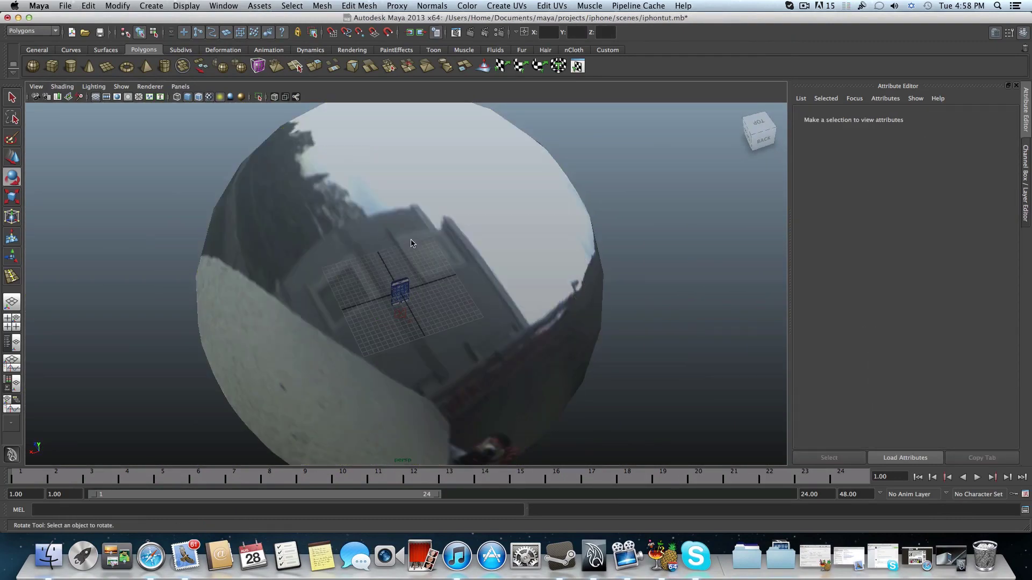
click(486, 213)
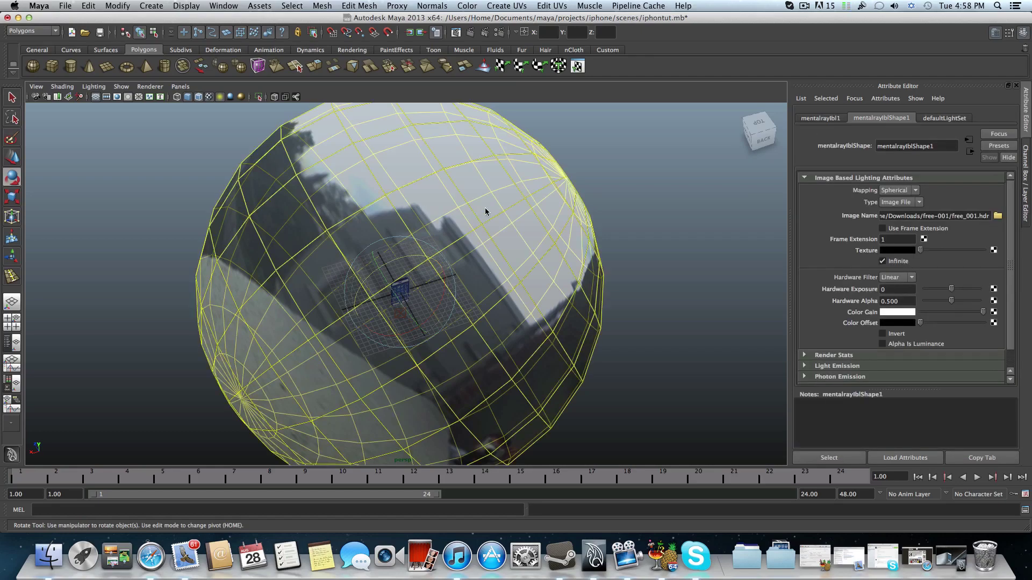
alt+drag(442, 248, 364, 237)
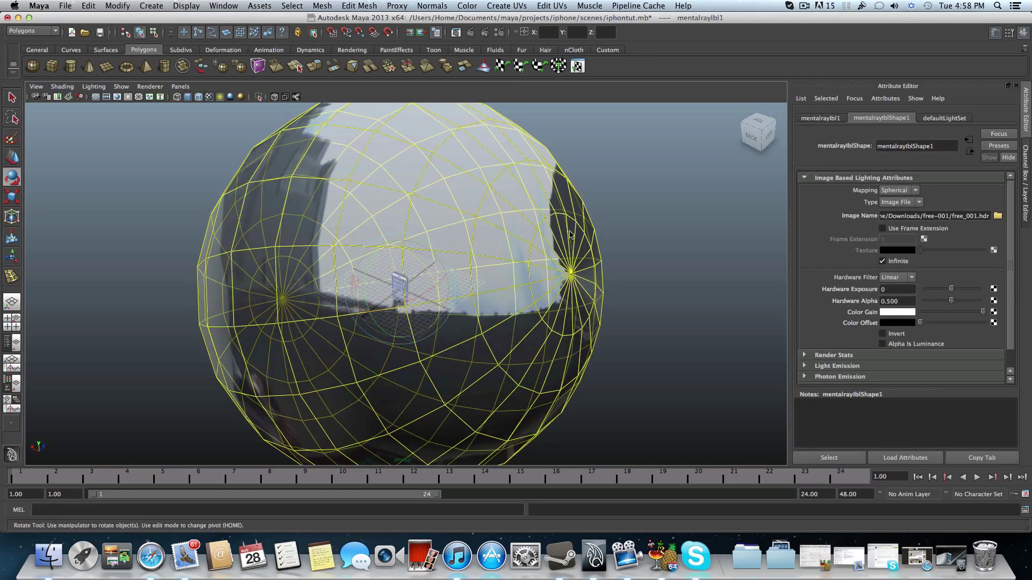
- Examine the phone up close inside the remaining environment sphere, along with the directional light beside it
scroll(408, 279, up, 3)
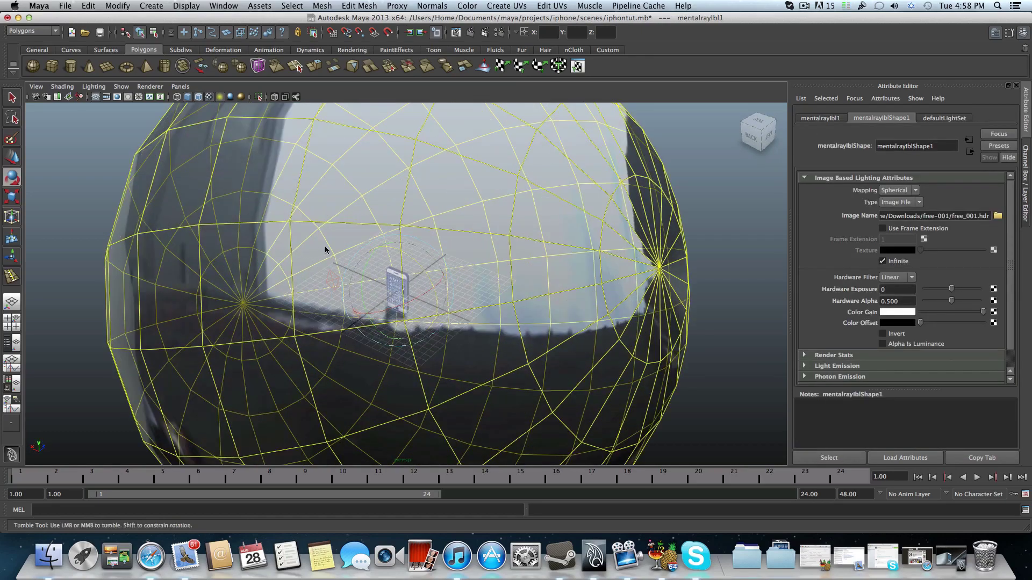
scroll(324, 246, up, 6)
alt+drag(476, 290, 676, 301)
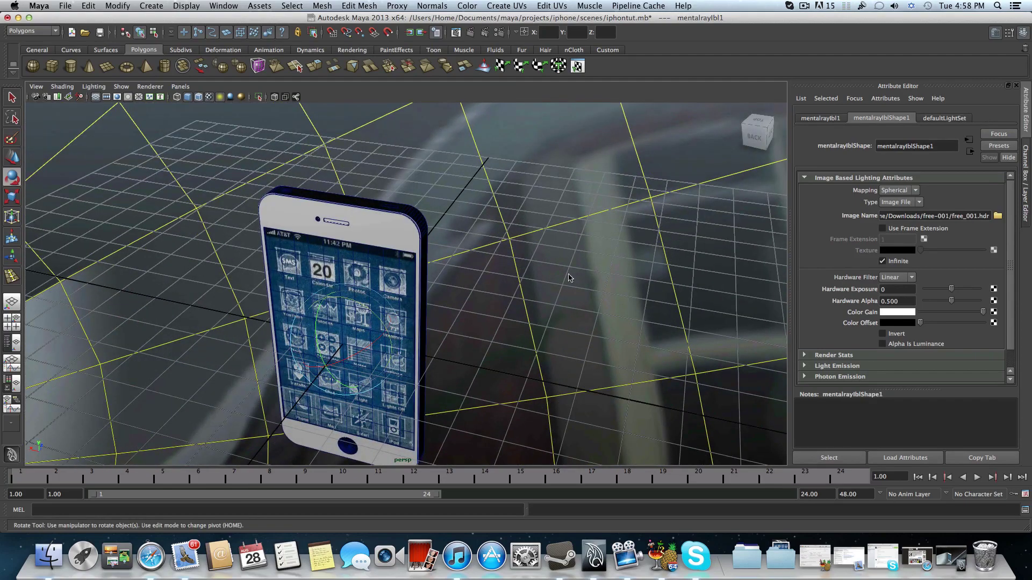
scroll(483, 295, up, 5)
alt+middle_drag(484, 296, 519, 276)
scroll(484, 280, down, 4)
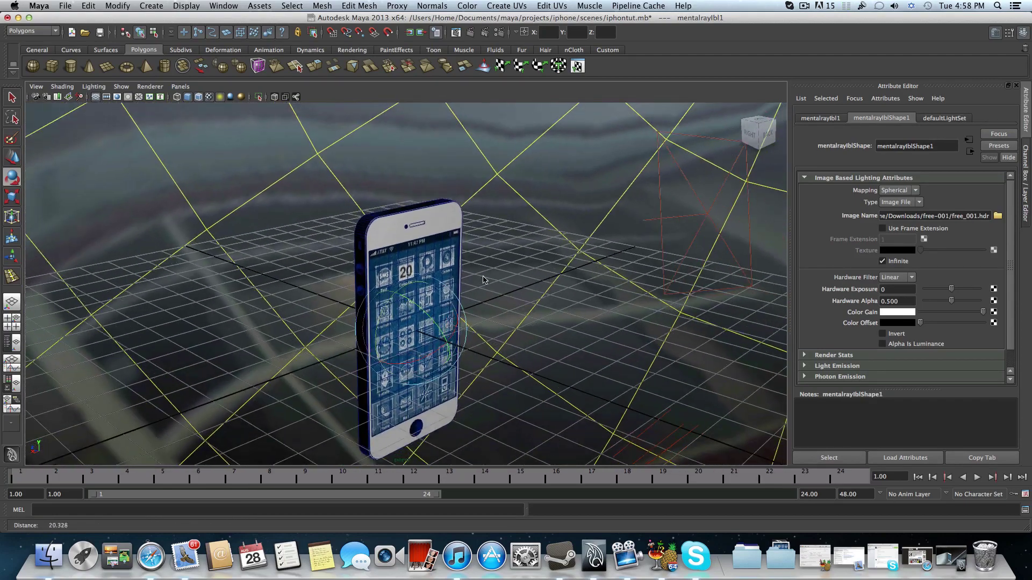
alt+drag(483, 280, 425, 271)
scroll(425, 271, down, 1)
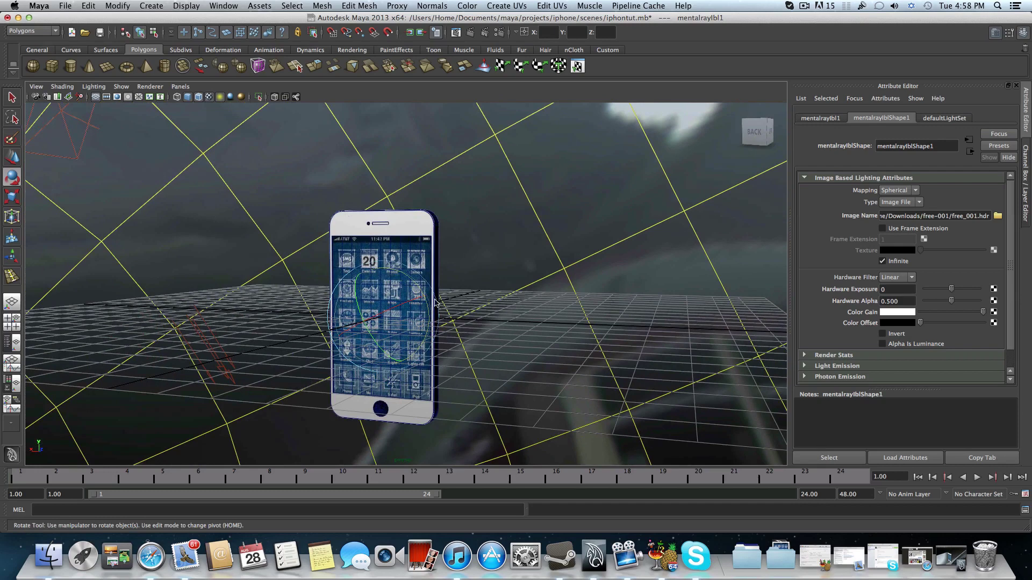
click(213, 356)
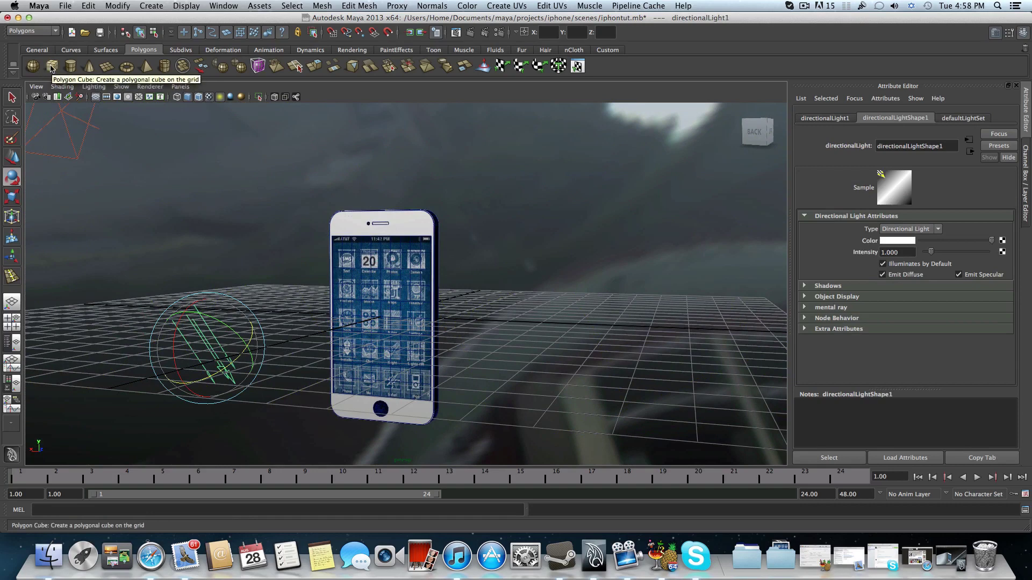
- Create a polygon cube at the origin, scale it uniformly to about 10.17 and stretch it lengthwise into a long box around the phone
click(11, 196)
alt+drag(419, 328, 241, 279)
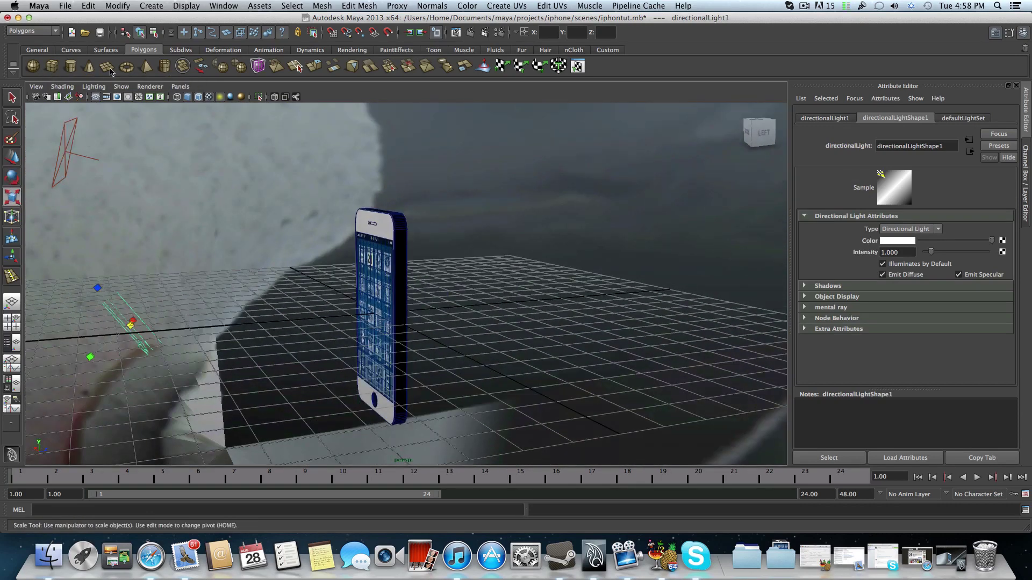
click(53, 66)
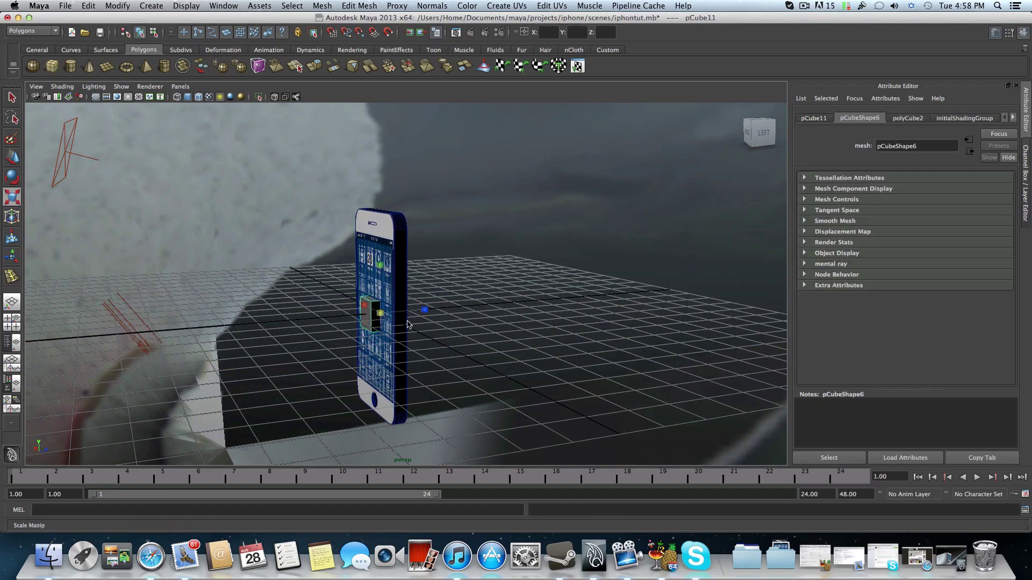
drag(380, 314, 553, 347)
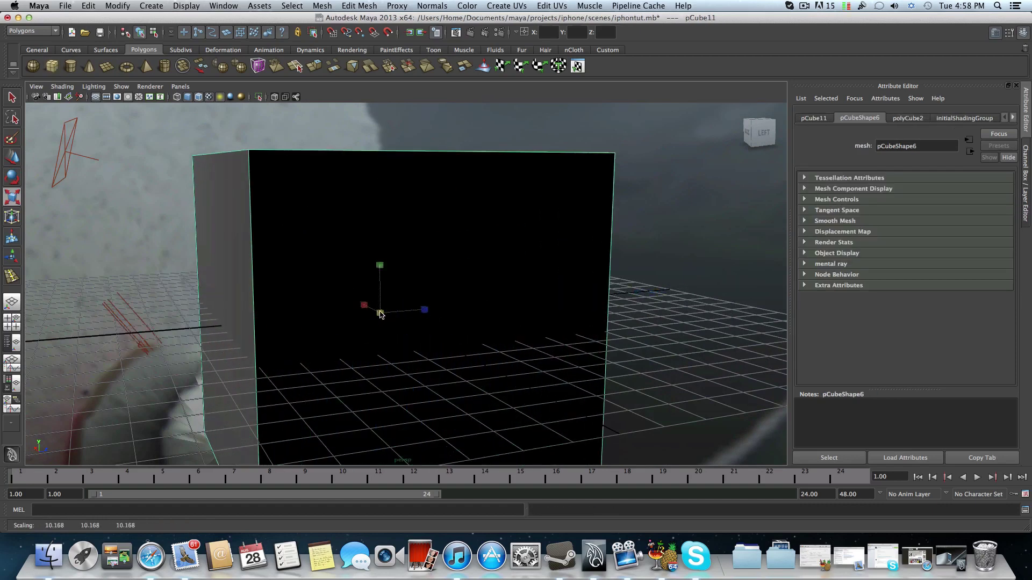
drag(364, 307, 322, 287)
- Delete the front and top faces of the box around the phone, and return to object mode
alt+drag(409, 339, 428, 276)
right_drag(429, 276, 430, 298)
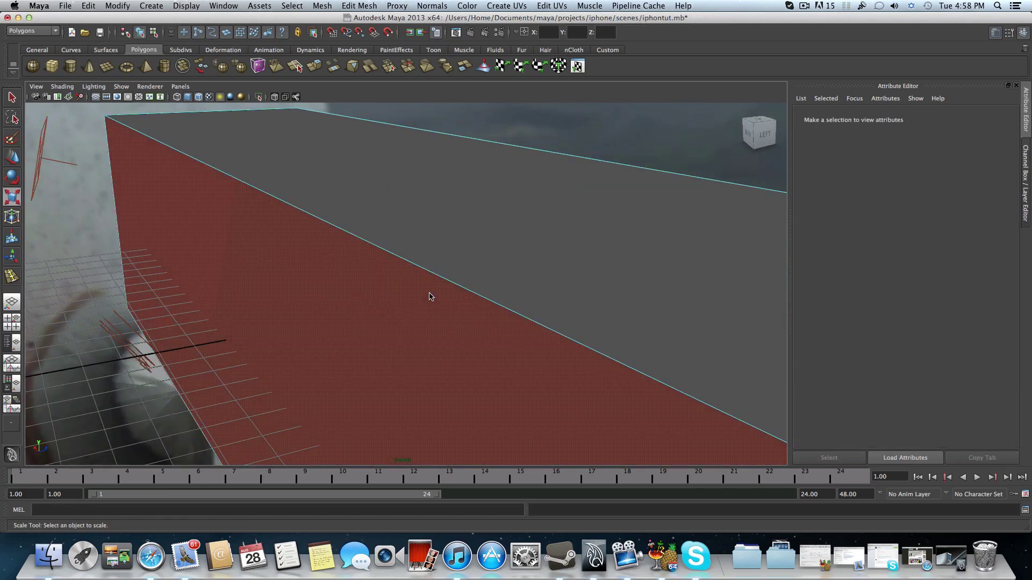
click(431, 296)
key(Delete)
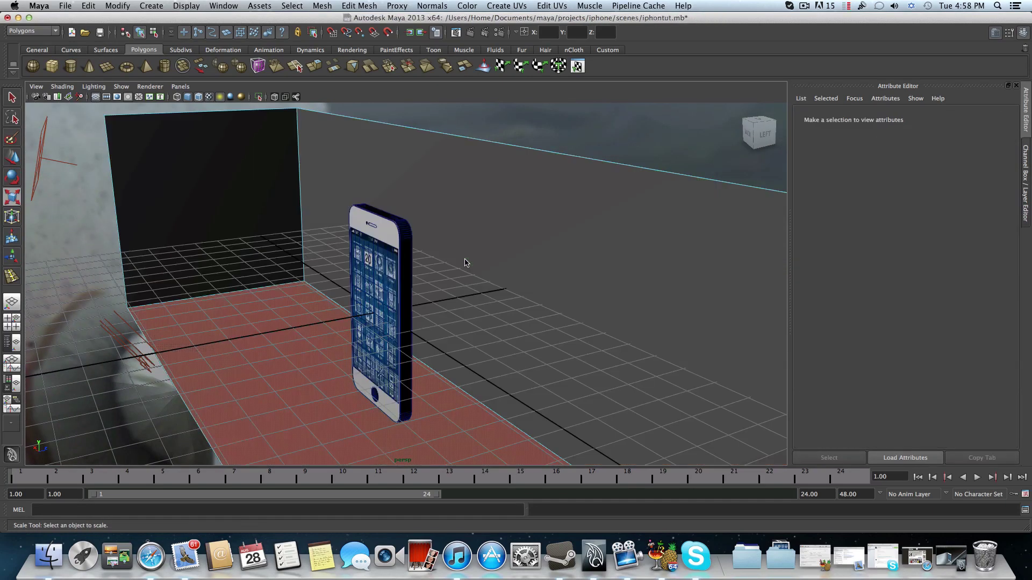
alt+drag(447, 272, 472, 270)
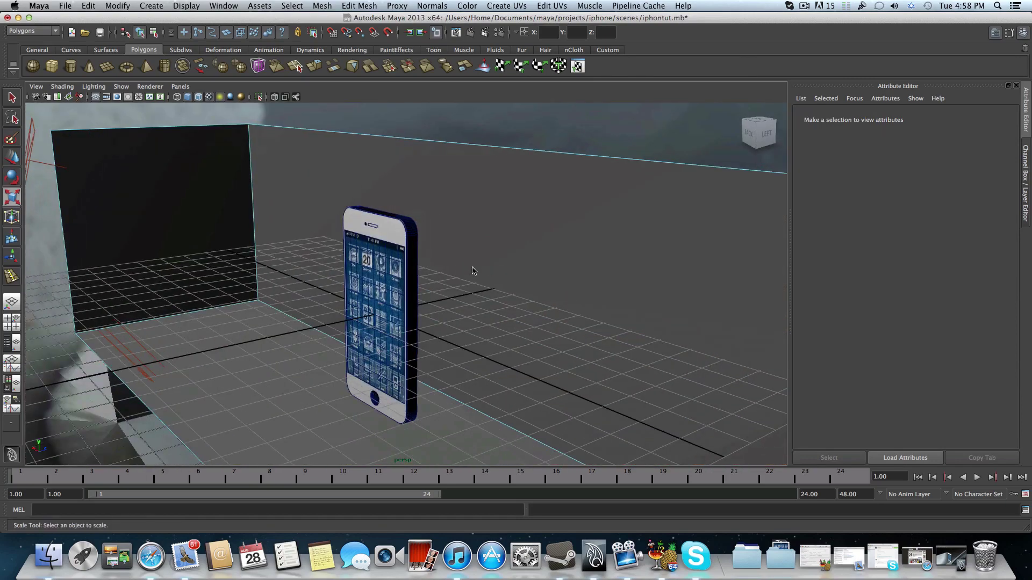
click(374, 309)
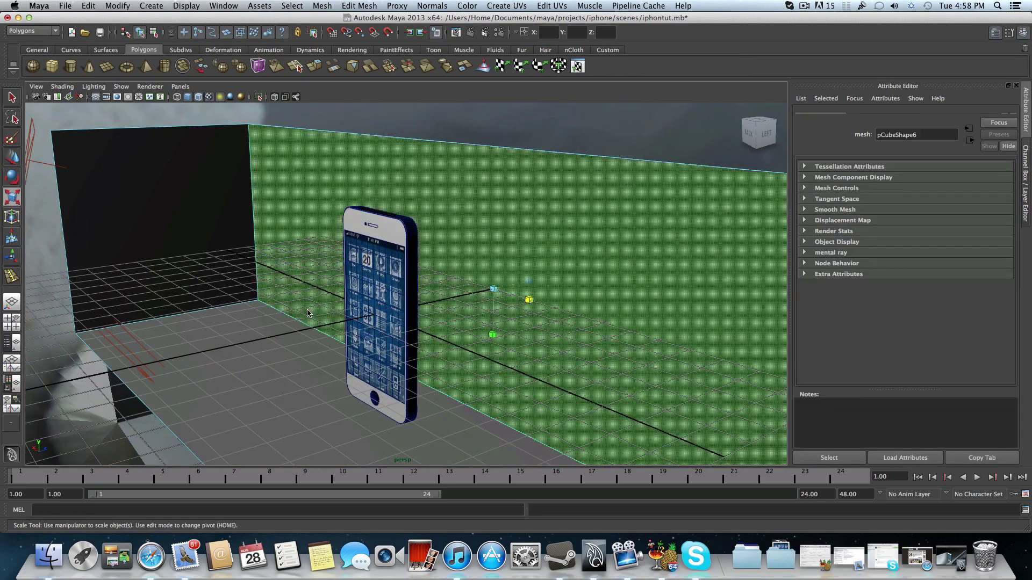
alt+drag(373, 309, 340, 307)
key(F8)
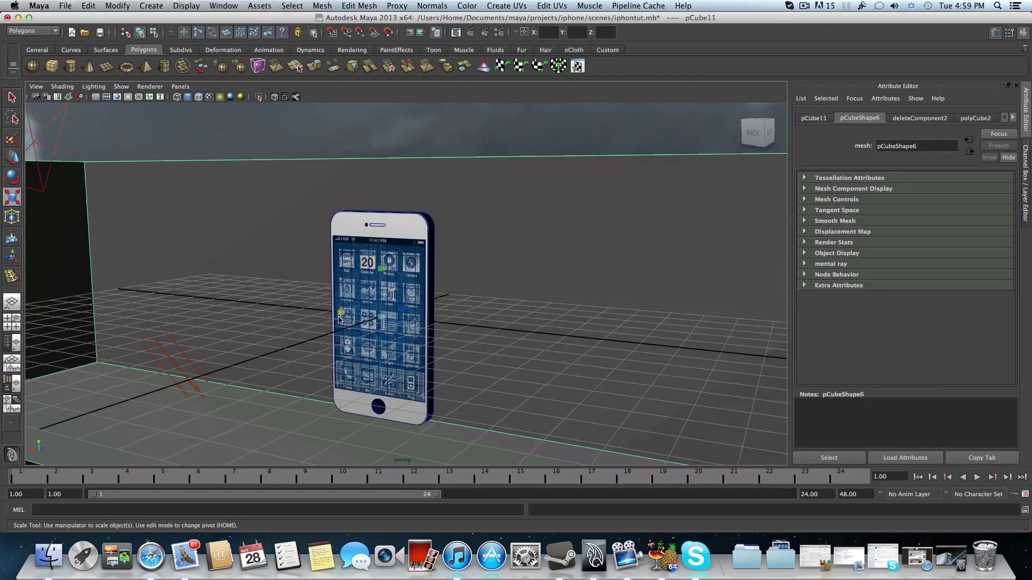
- Frame the phone closely inside the open box, render it with mental ray and close the render
alt+middle_drag(373, 343, 378, 325)
alt+drag(378, 326, 342, 318)
scroll(336, 306, up, 3)
click(471, 33)
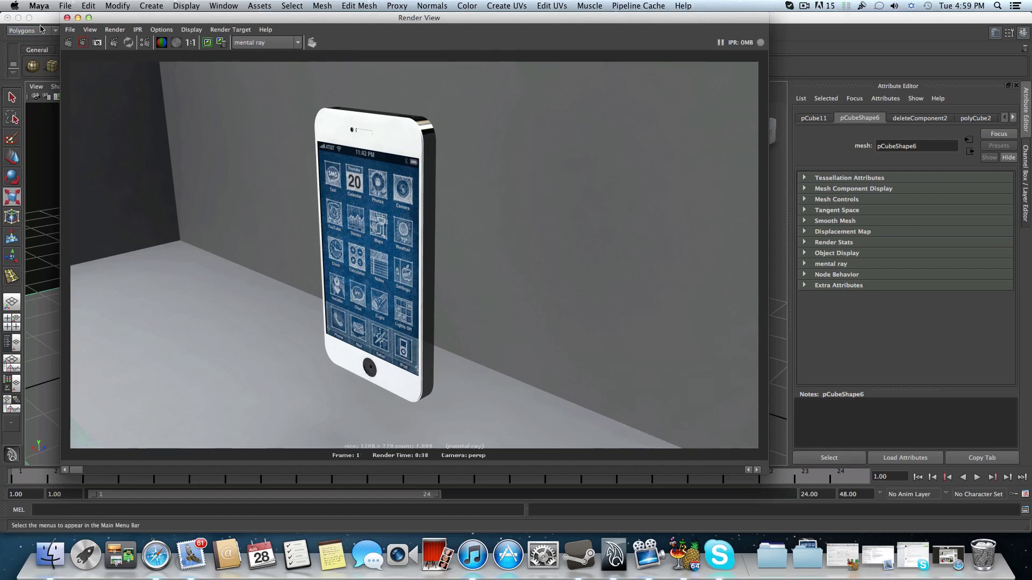
click(67, 17)
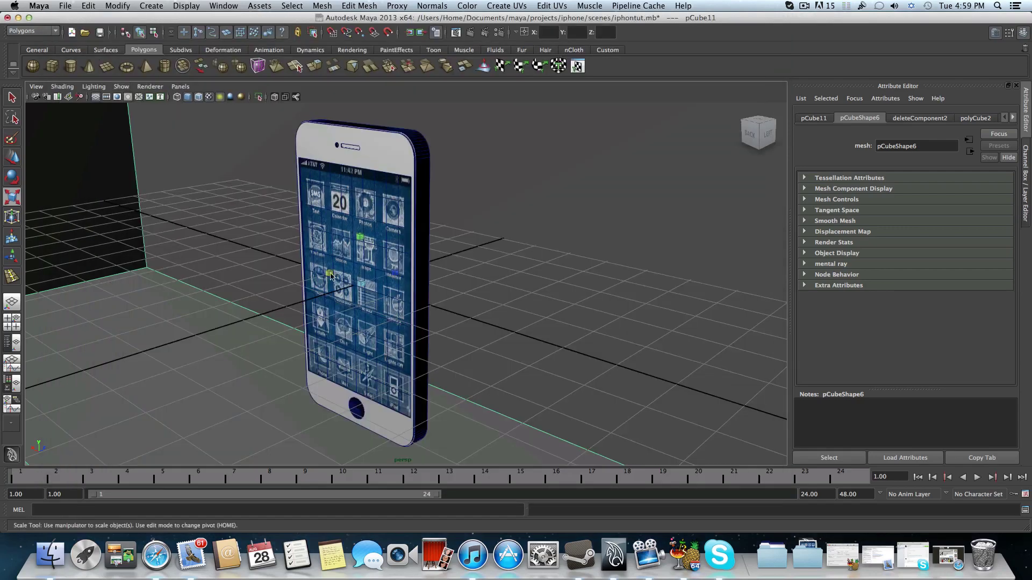
- Render the phone and box with mental ray from the opposite side and a higher angle, then close the render
alt+drag(346, 279, 450, 172)
click(471, 34)
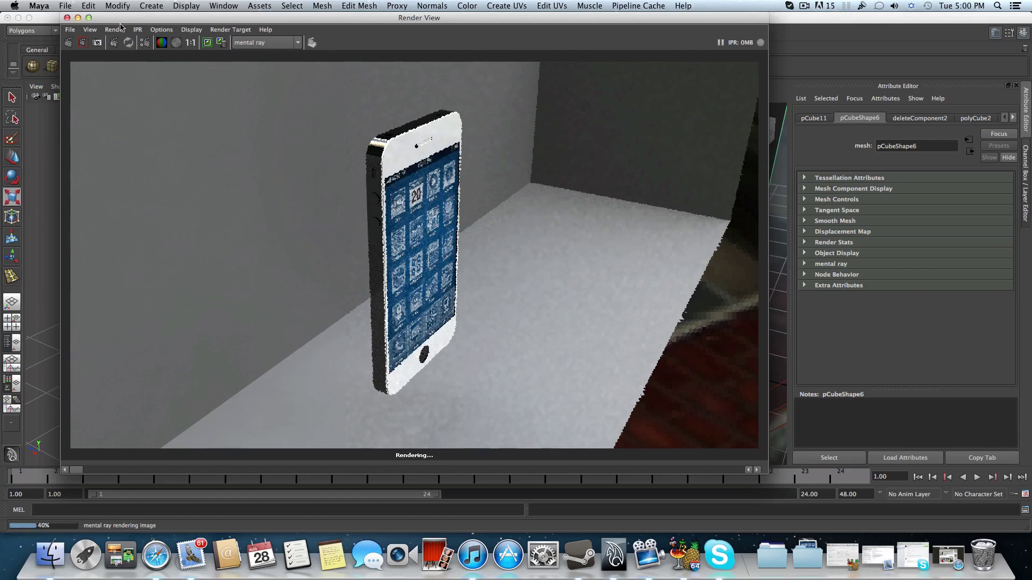
drag(109, 22, 85, 42)
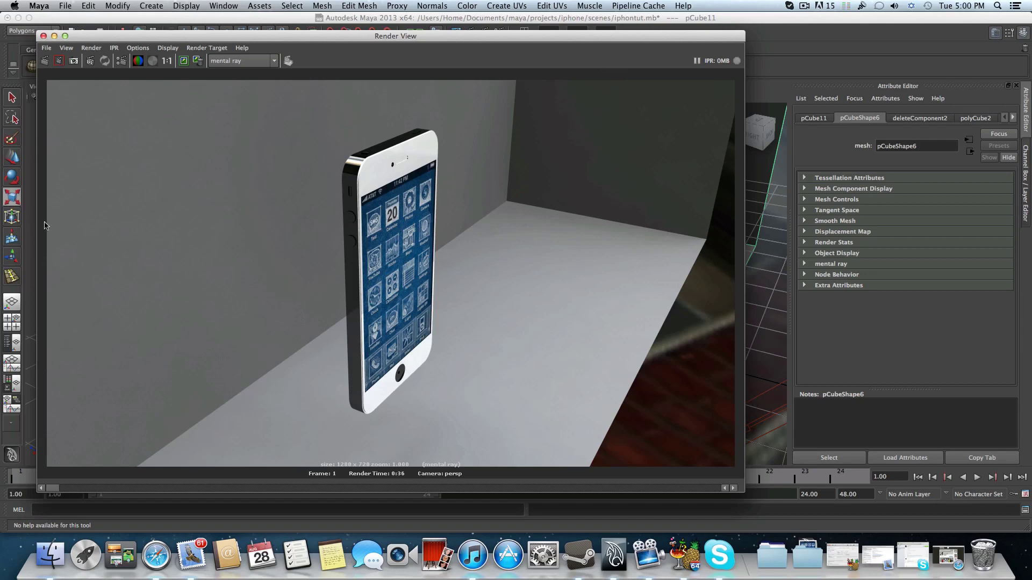
click(44, 36)
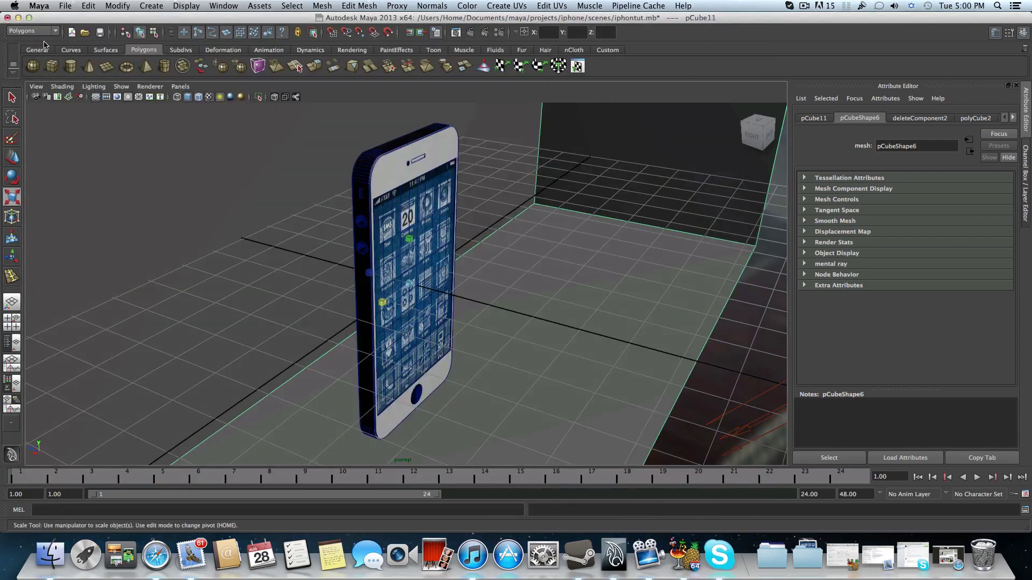
- Turn off Primary Visibility in the render stats of the image-based lighting sphere
scroll(595, 389, down, 10)
alt+drag(496, 347, 371, 314)
alt+right_drag(371, 314, 549, 319)
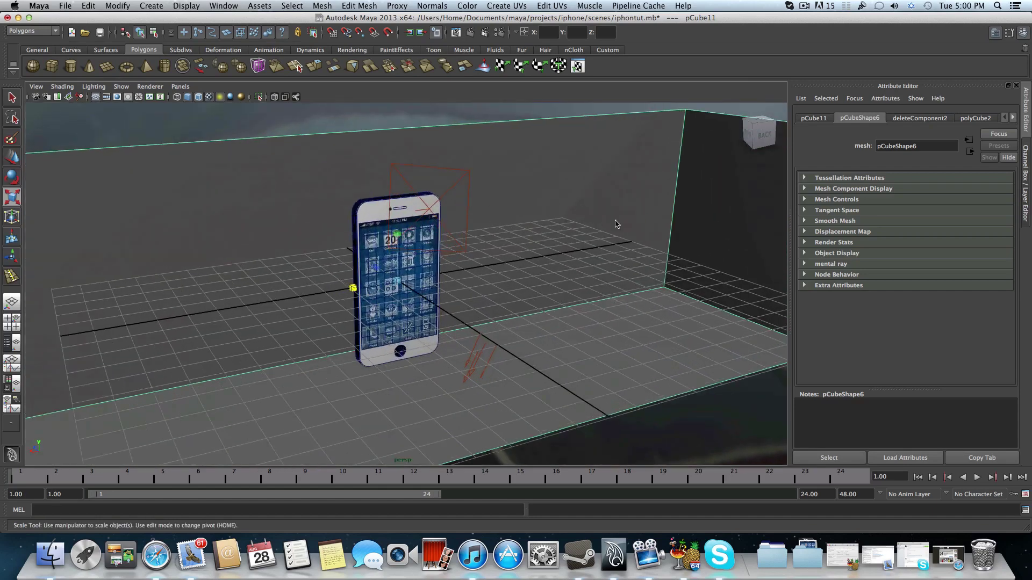
alt+right_drag(617, 223, 479, 218)
click(406, 149)
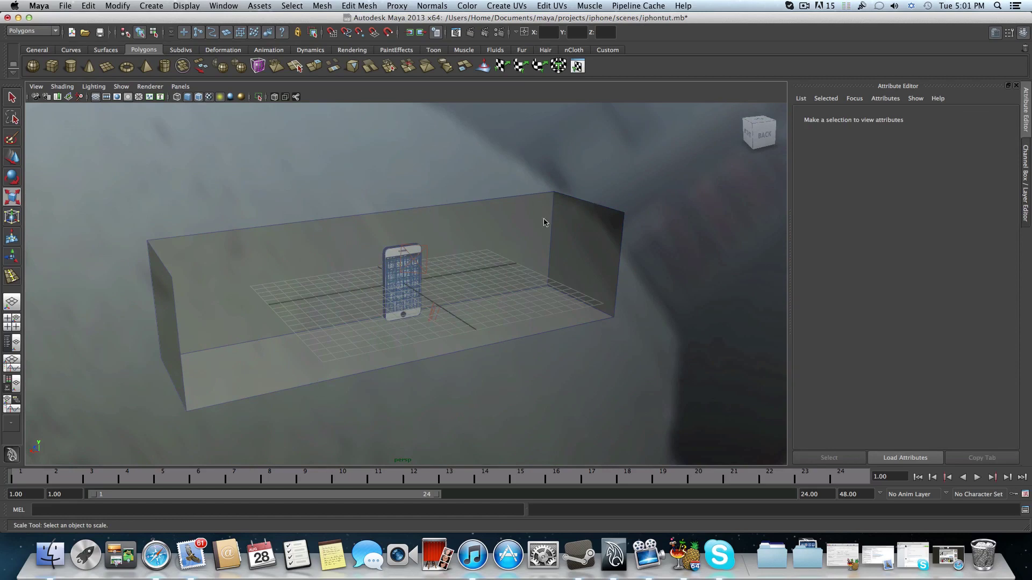
scroll(472, 250, up, 5)
scroll(479, 285, down, 15)
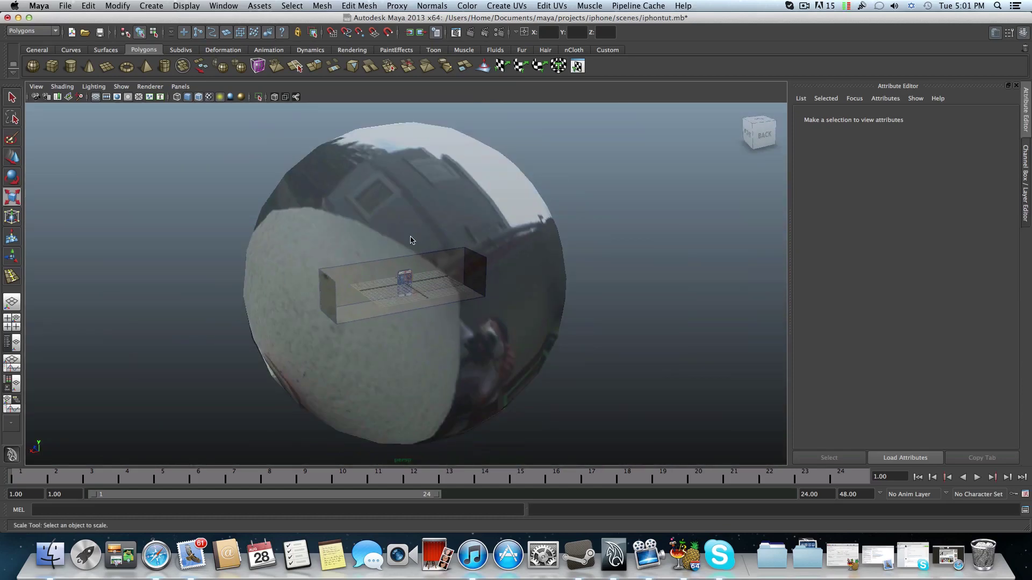
click(335, 221)
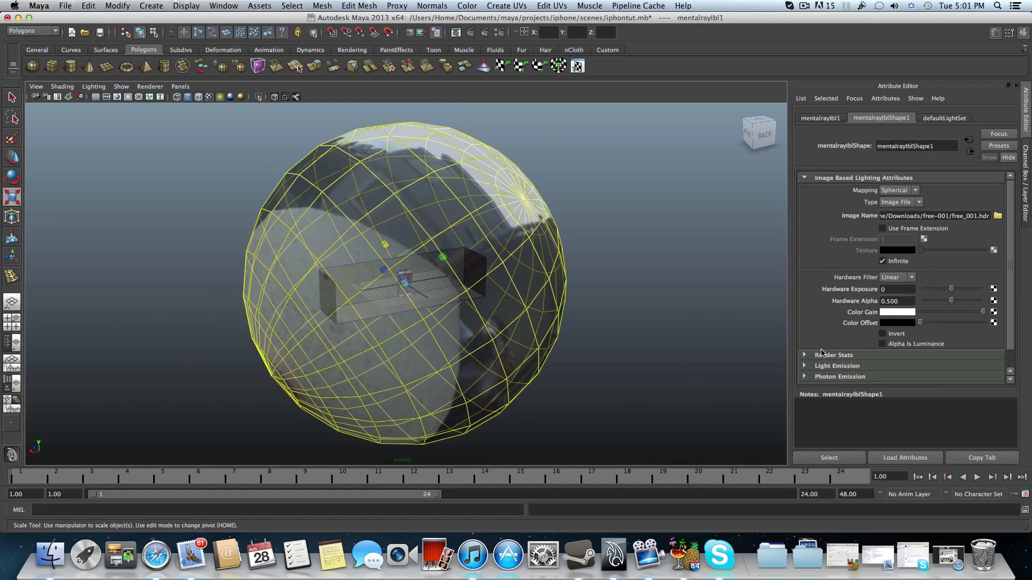
click(822, 354)
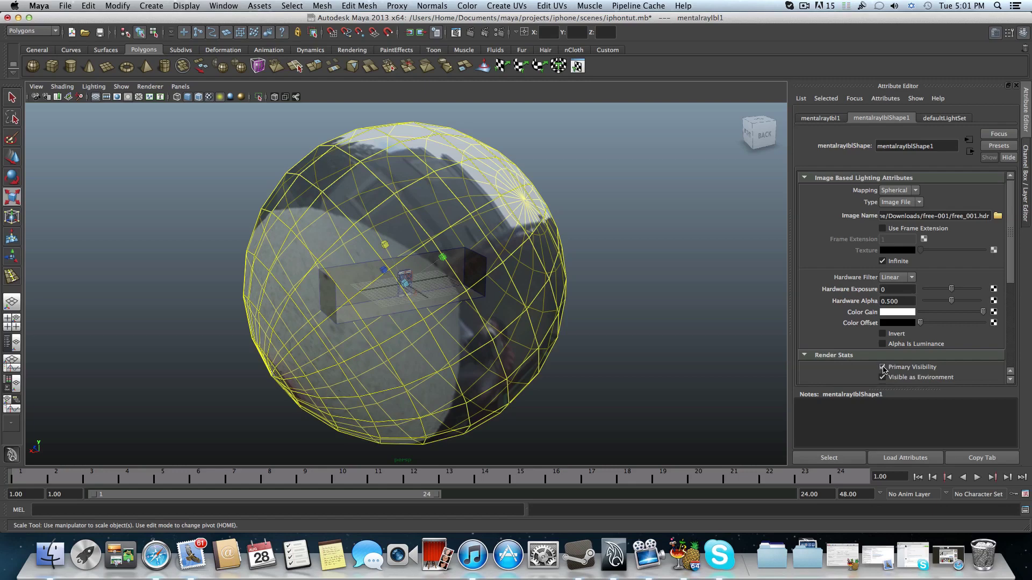
- Turn off Primary Visibility in the render stats of the open box around the phone
scroll(217, 306, up, 15)
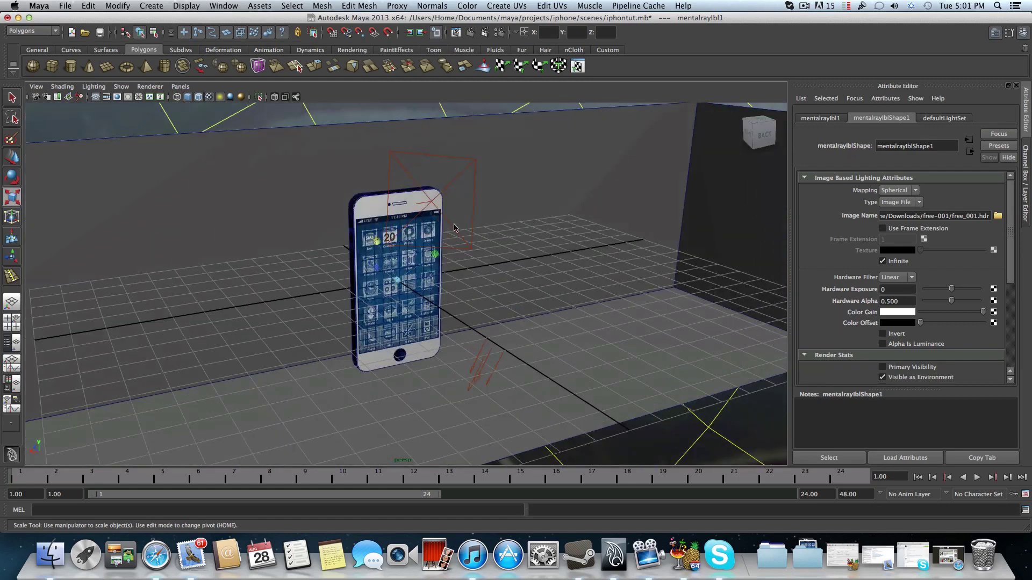
click(536, 196)
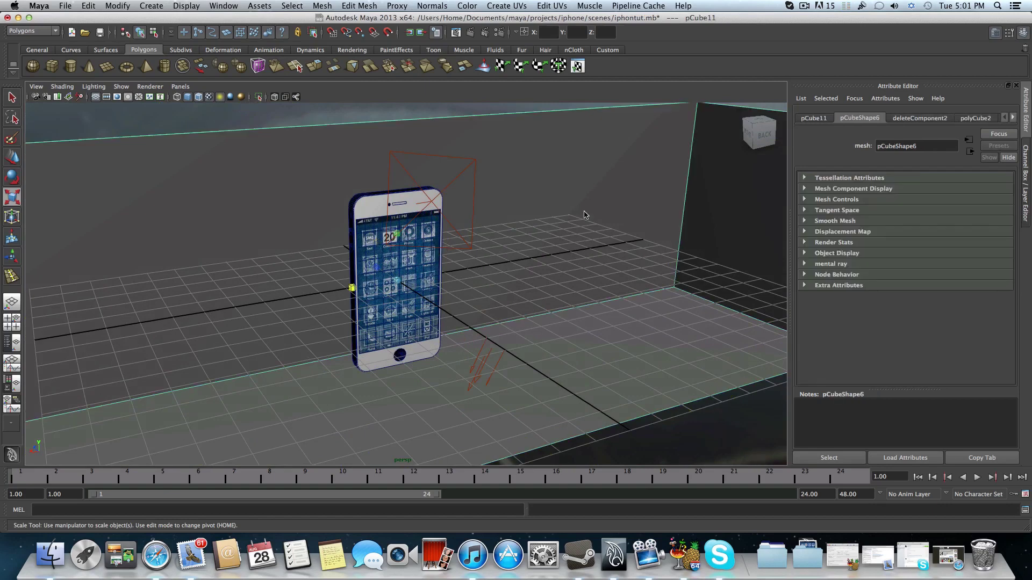
click(804, 243)
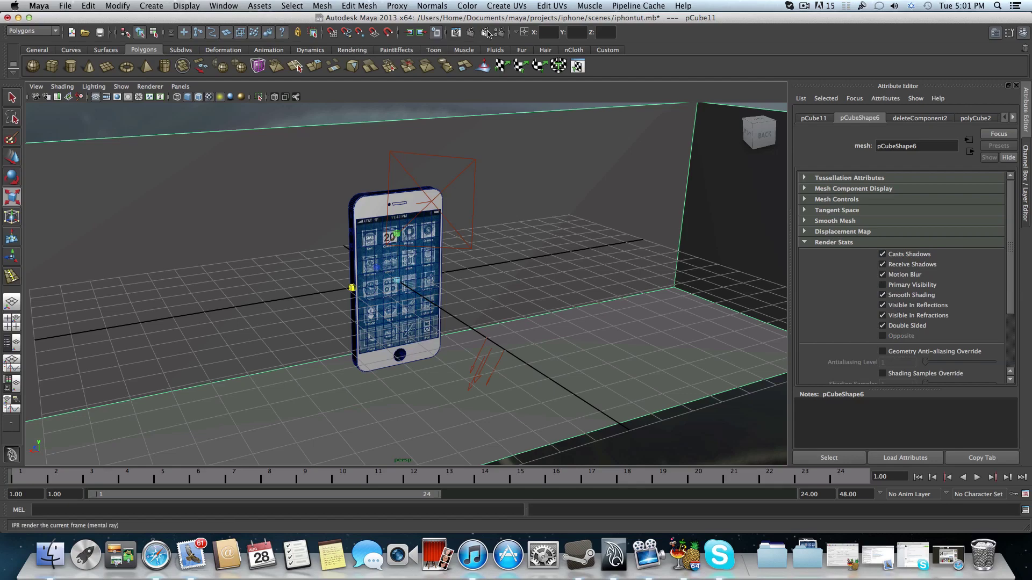
- Render the phone with mental ray from above with the box and environment hidden from the camera, then close the render
alt+drag(467, 138, 458, 237)
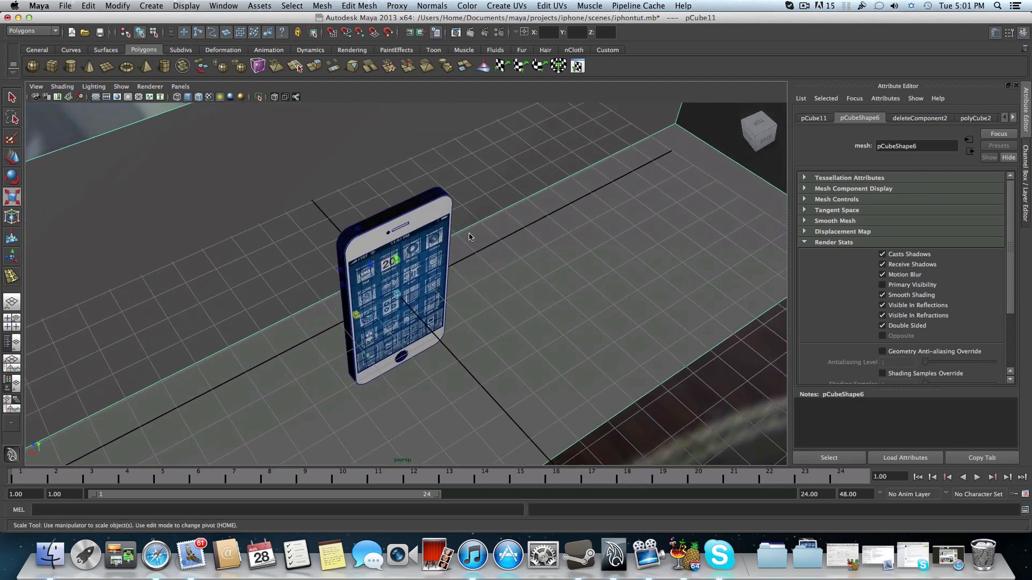
click(470, 34)
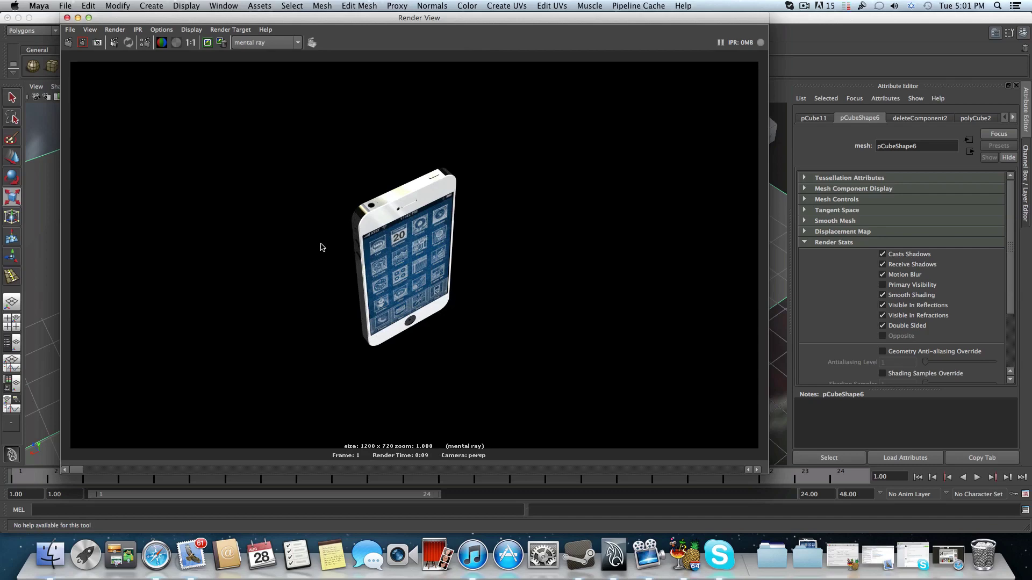
click(67, 19)
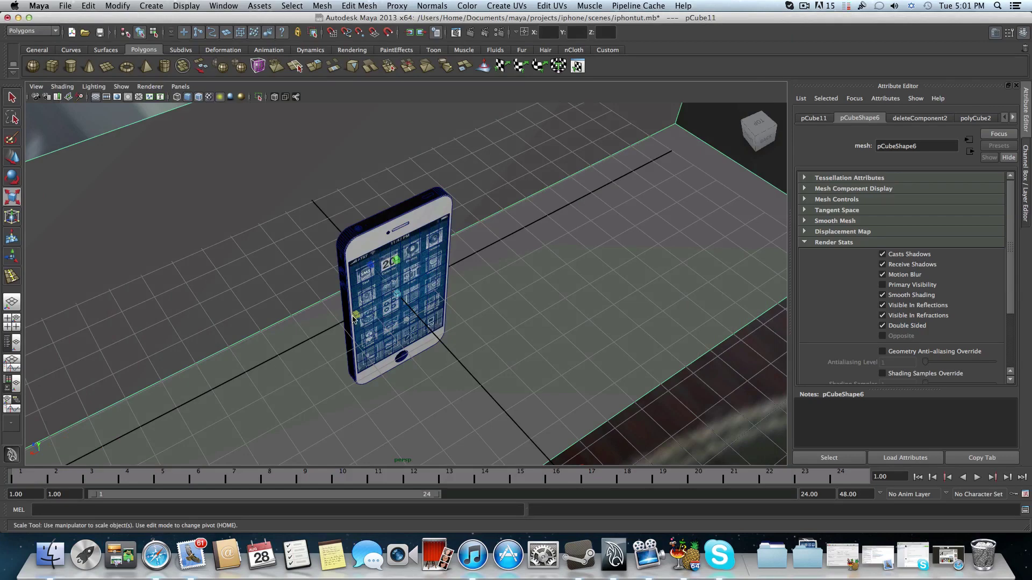
- Examine the phone's back, top edge and screen side from several angles
alt+drag(352, 318, 456, 257)
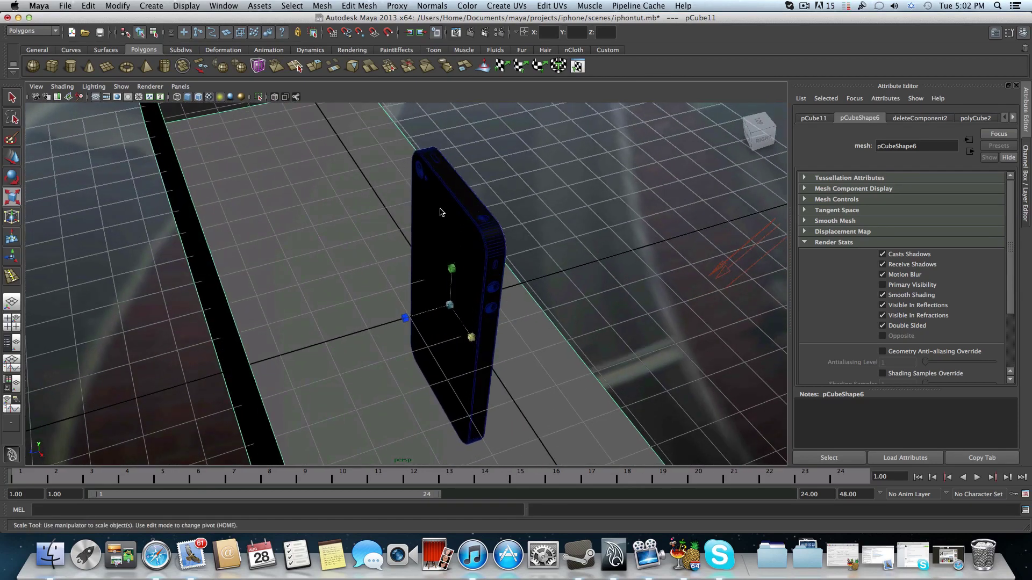
alt+drag(426, 218, 426, 260)
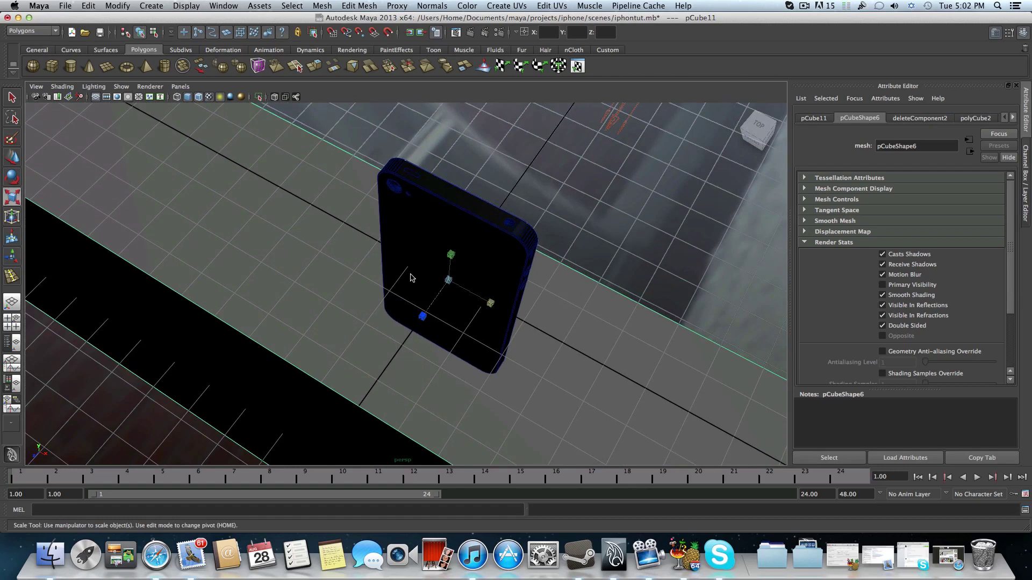
alt+middle_drag(447, 299, 408, 288)
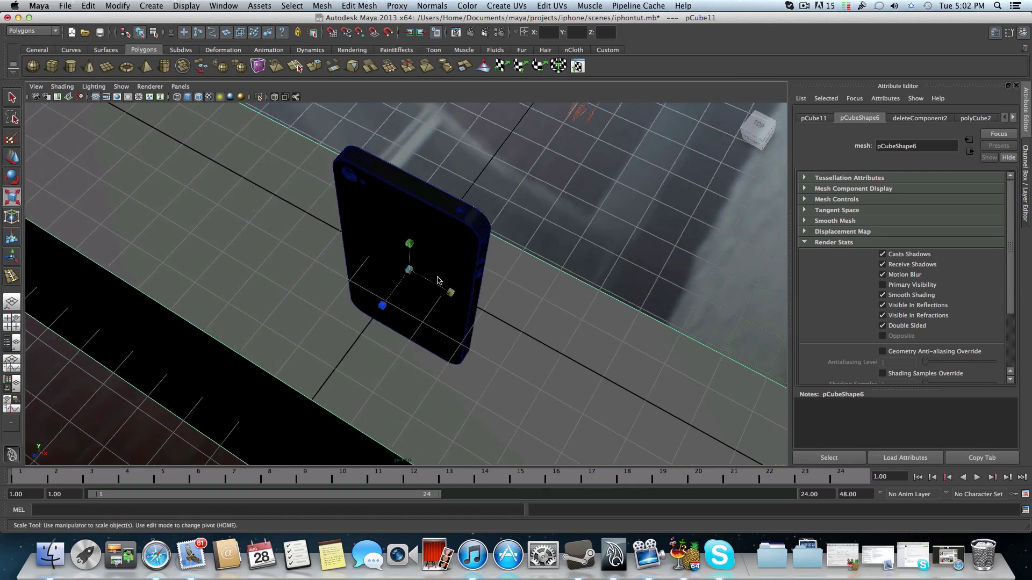
scroll(408, 263, up, 3)
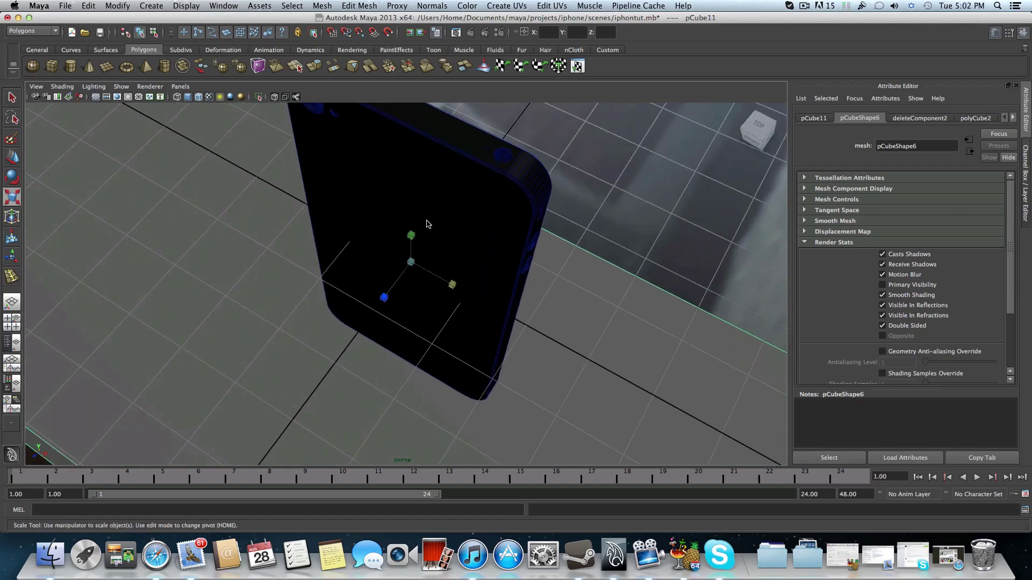
alt+middle_drag(431, 261, 426, 295)
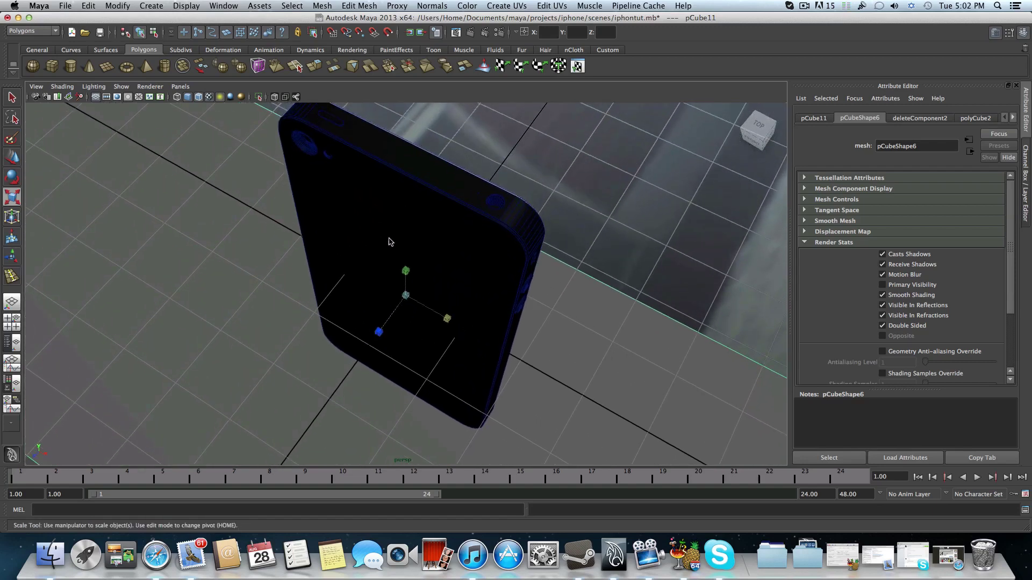
alt+drag(433, 294, 401, 232)
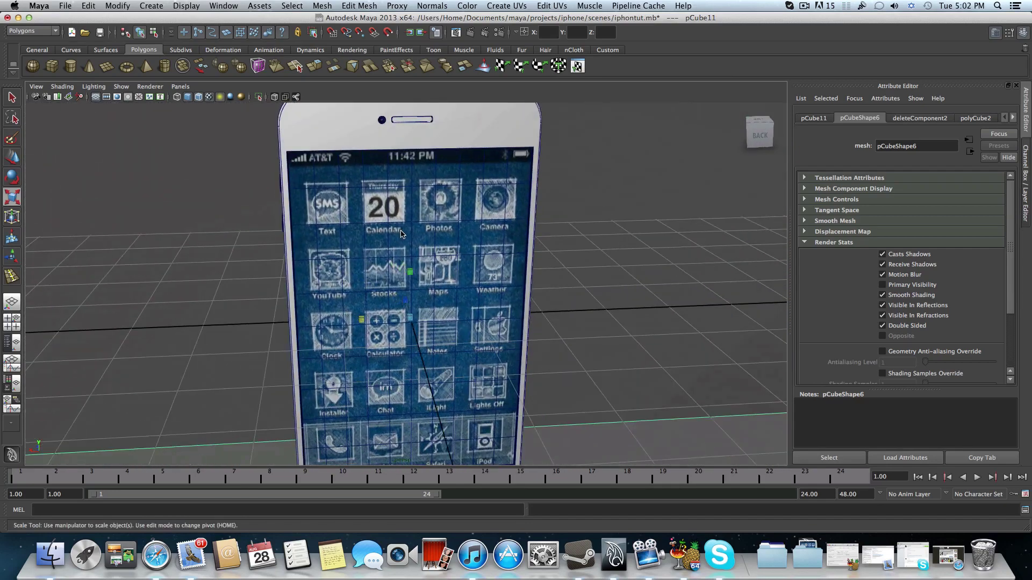
alt+drag(406, 309, 455, 312)
alt+right_drag(455, 312, 411, 326)
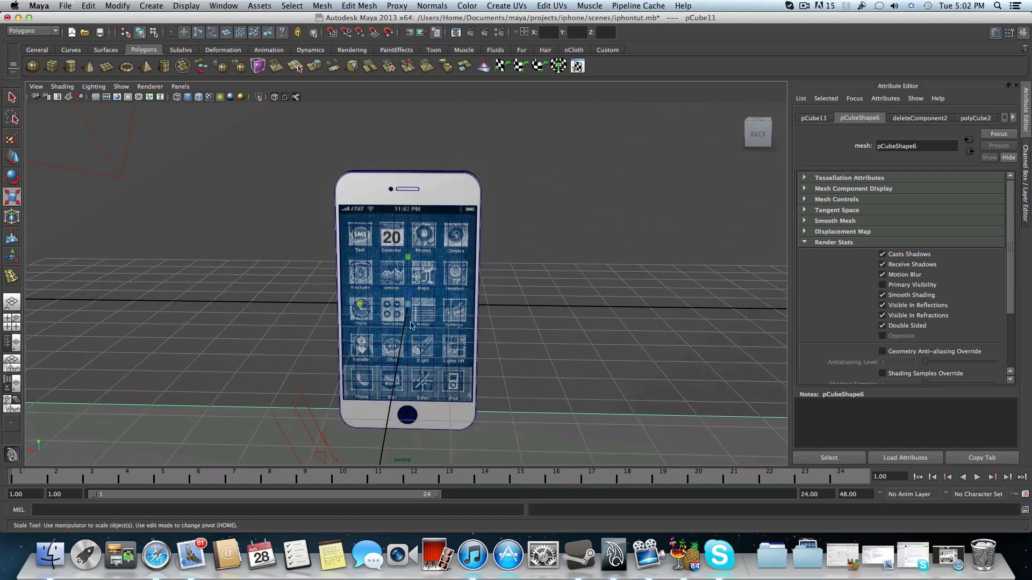